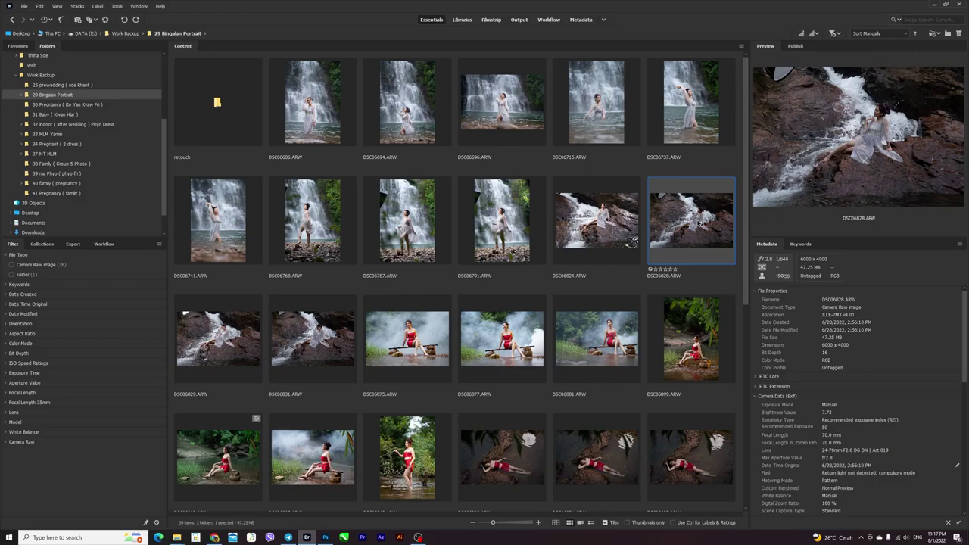
Step: Preview the waterfall photo DSC06828.ARW full-screen in Bridge
key(space)
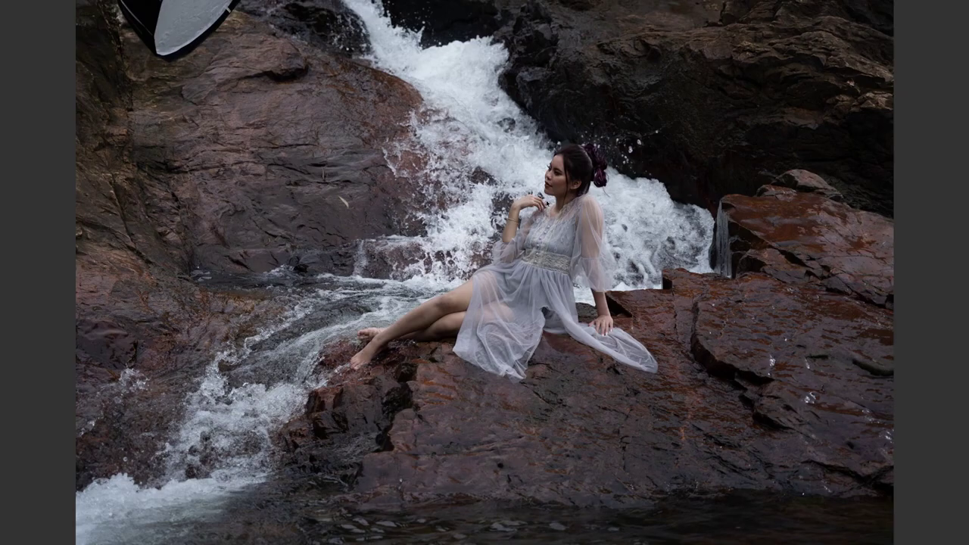
Step: Open DSC06828 in Camera Raw and set Contrast -41 and Exposure +0.15
key(space)
drag(704, 217, 441, 235)
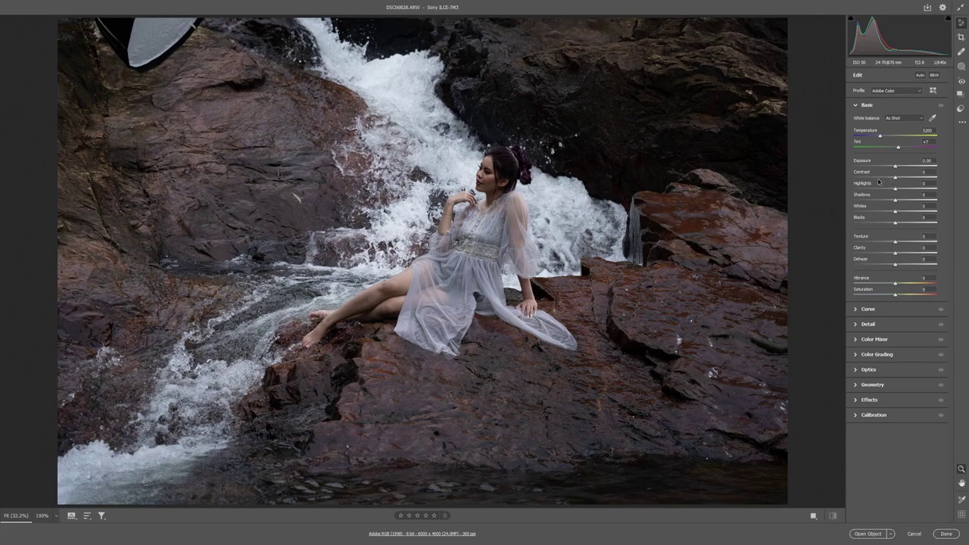
drag(895, 176, 876, 179)
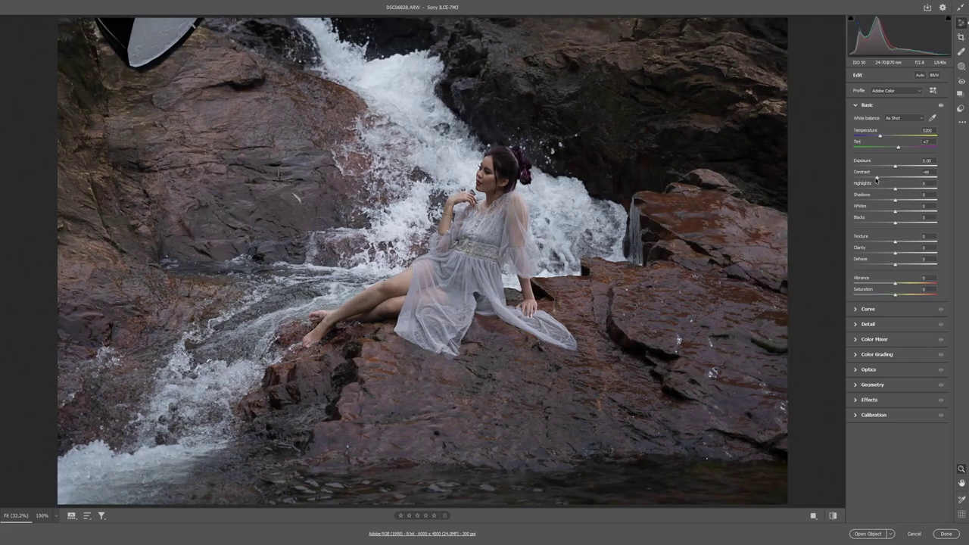
double_click(875, 179)
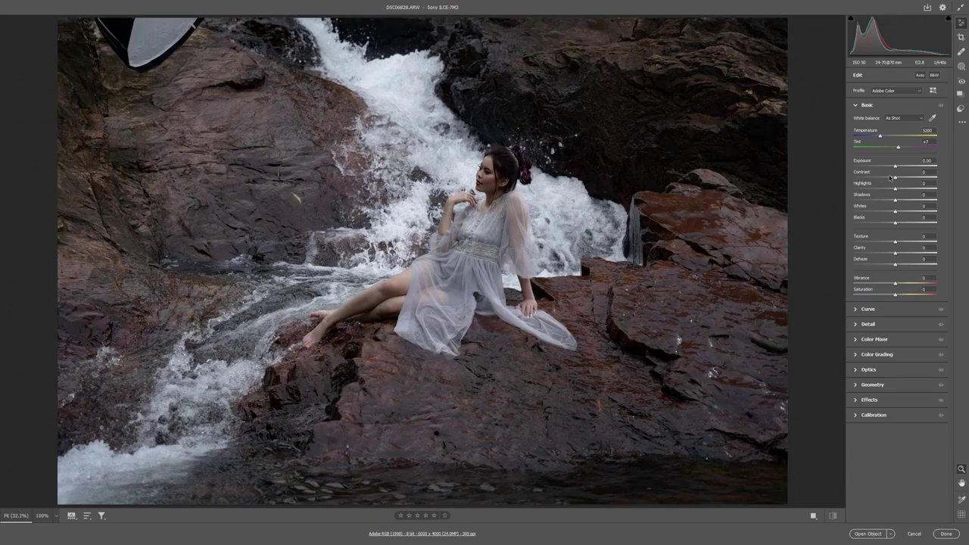
drag(894, 179, 879, 180)
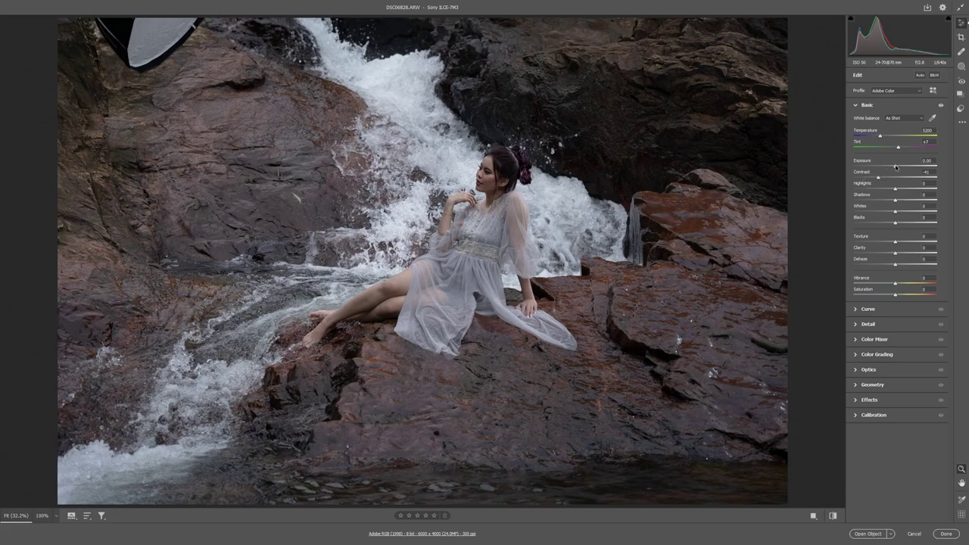
drag(896, 168, 898, 169)
Step: Set Highlights -24, Shadows +11, Blacks -10 and Whites +32
mouse_move(895, 190)
mouse_down()
mouse_move(874, 190)
mouse_move(884, 190)
mouse_up()
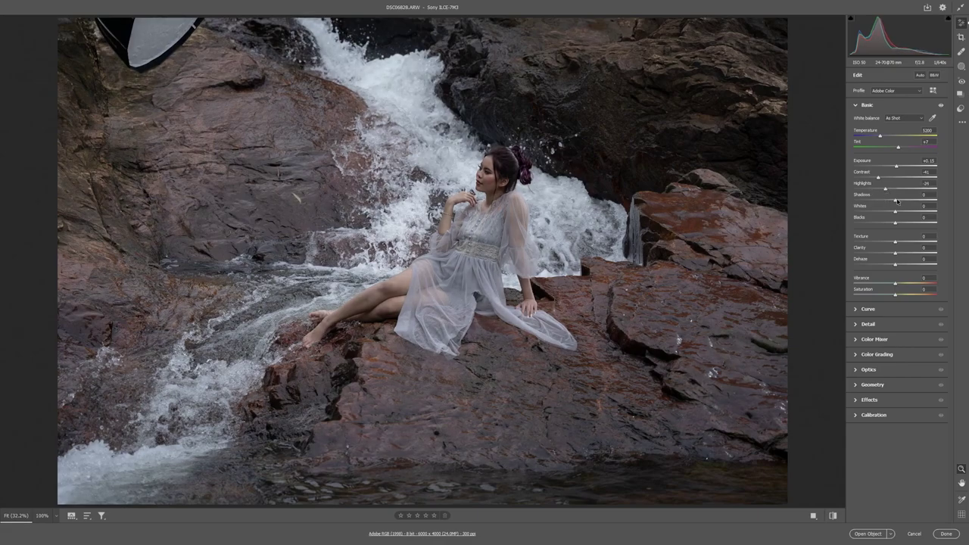
drag(896, 201, 900, 204)
drag(900, 204, 898, 202)
scroll(522, 166, up, 3)
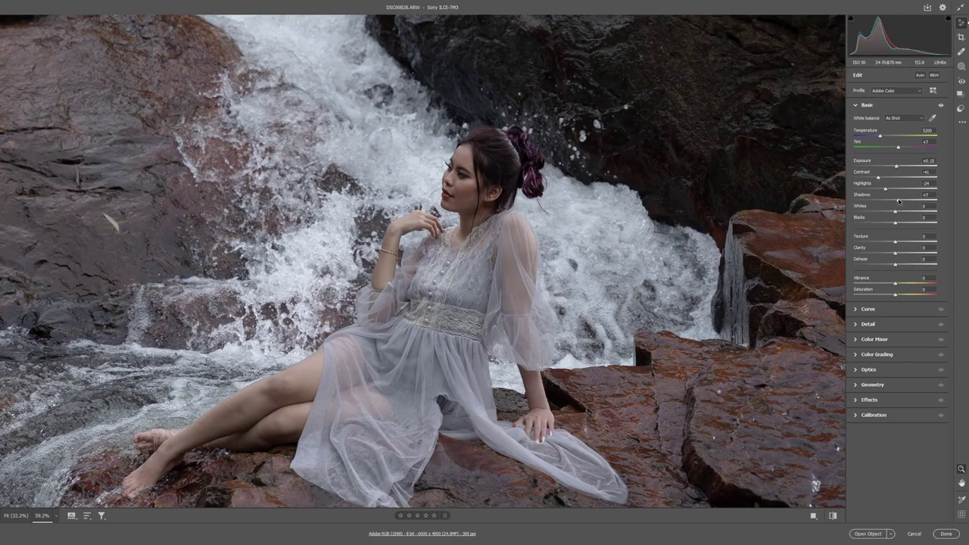
drag(899, 201, 900, 202)
scroll(503, 198, down, 4)
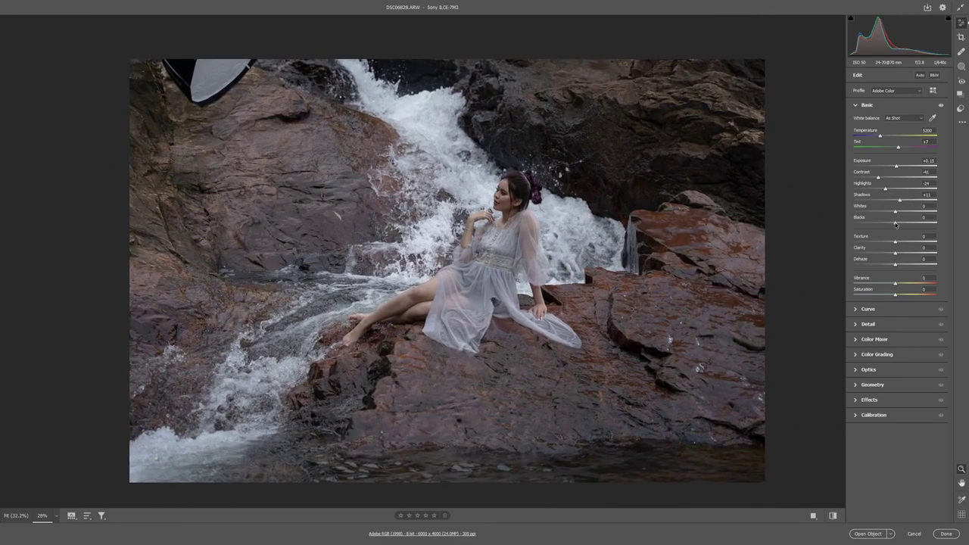
drag(894, 224, 900, 212)
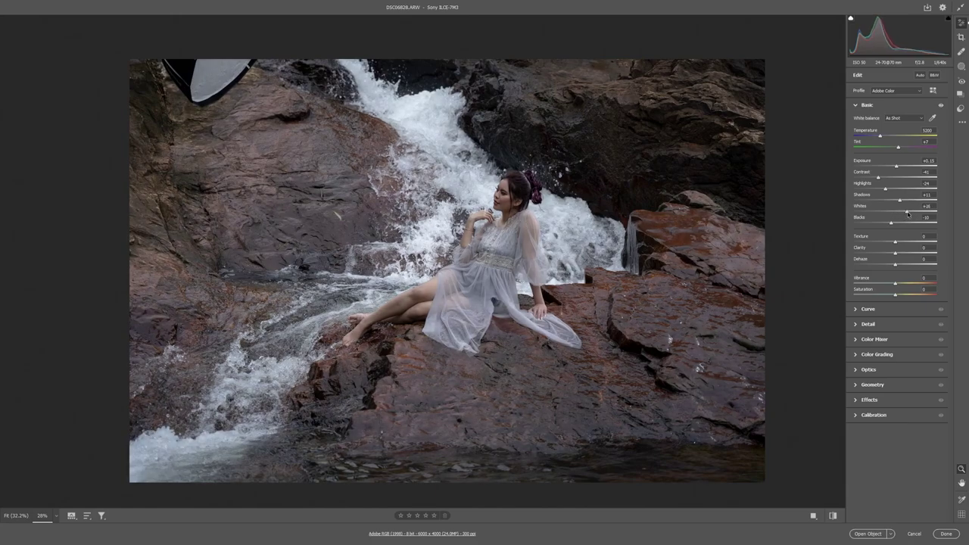
drag(900, 213, 906, 215)
drag(905, 214, 907, 215)
Step: Settle Whites at +30 while watching the highlight clipping display
alt+click(909, 214)
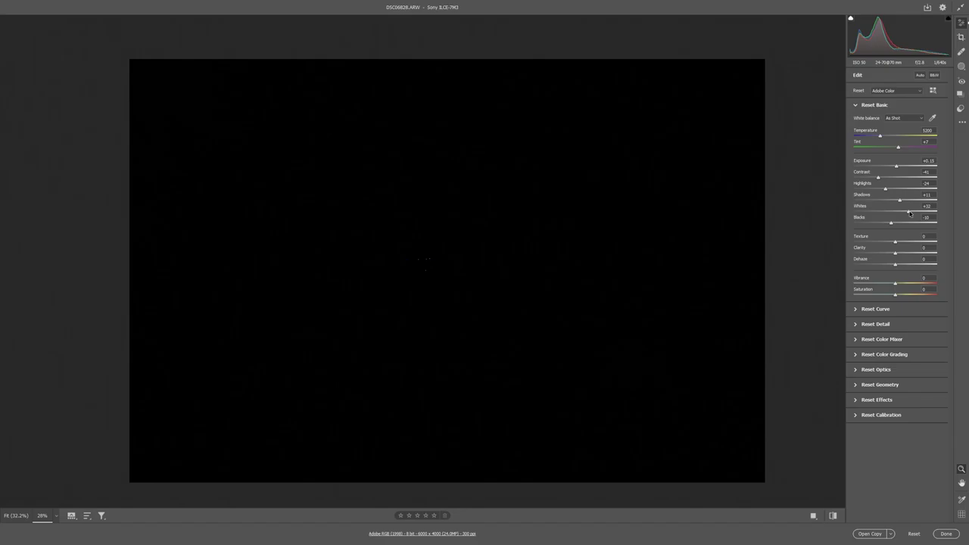
drag(909, 213, 915, 215)
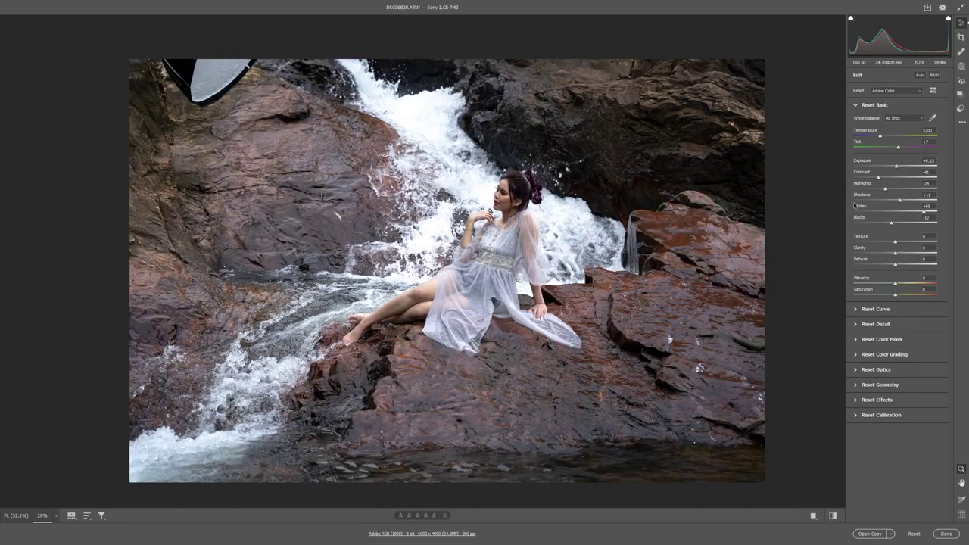
drag(921, 214, 910, 213)
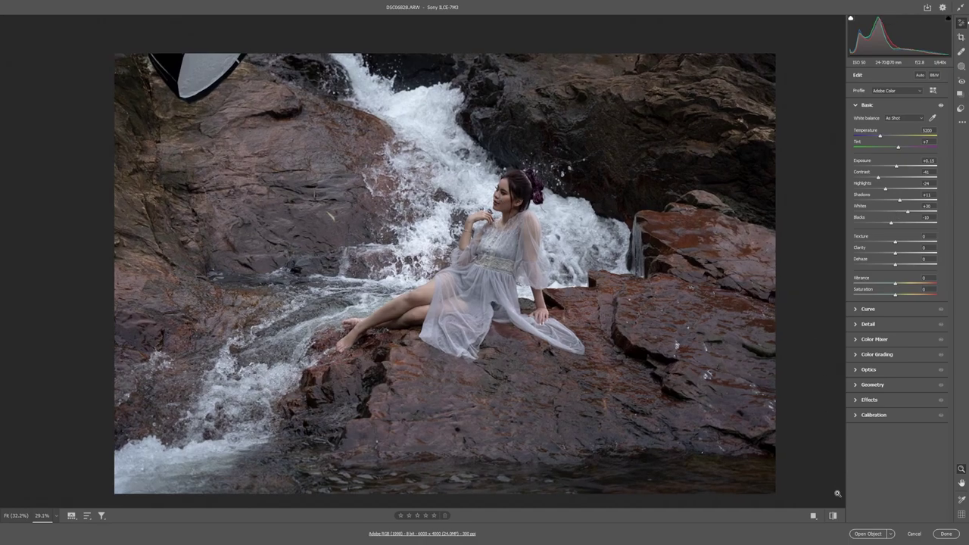
Step: Toggle between the edited look and default settings to compare
click(833, 517)
click(834, 516)
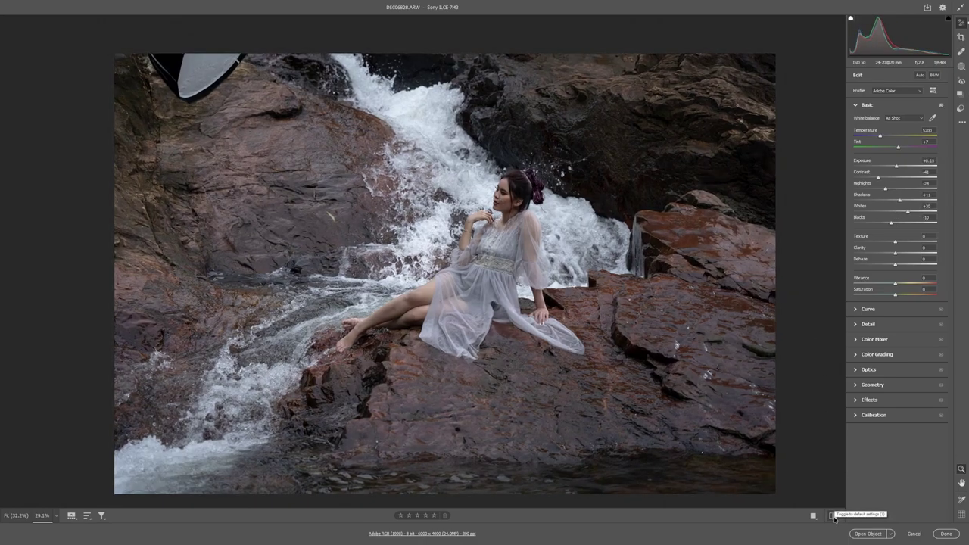
click(834, 516)
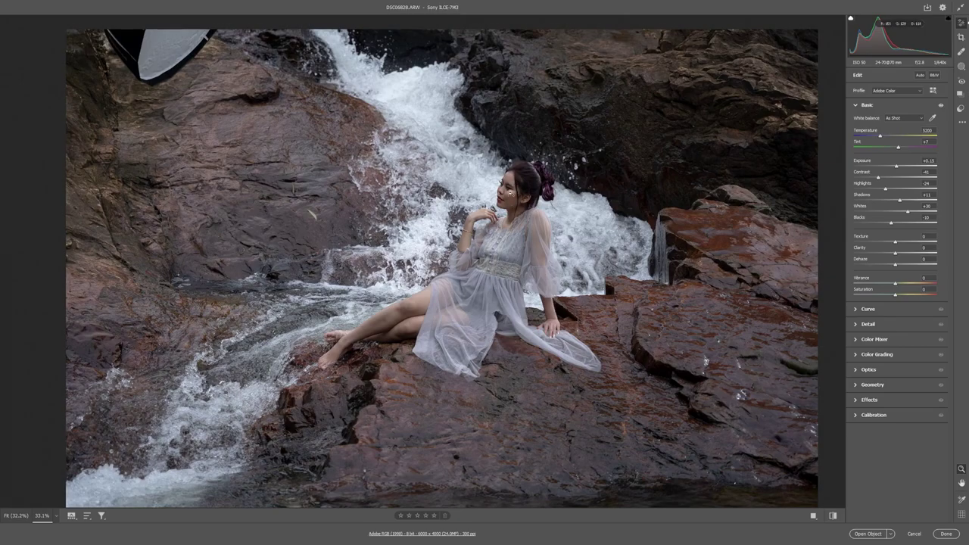
scroll(512, 195, up, 1)
scroll(530, 216, down, 1)
scroll(531, 215, down, 1)
scroll(536, 212, down, 1)
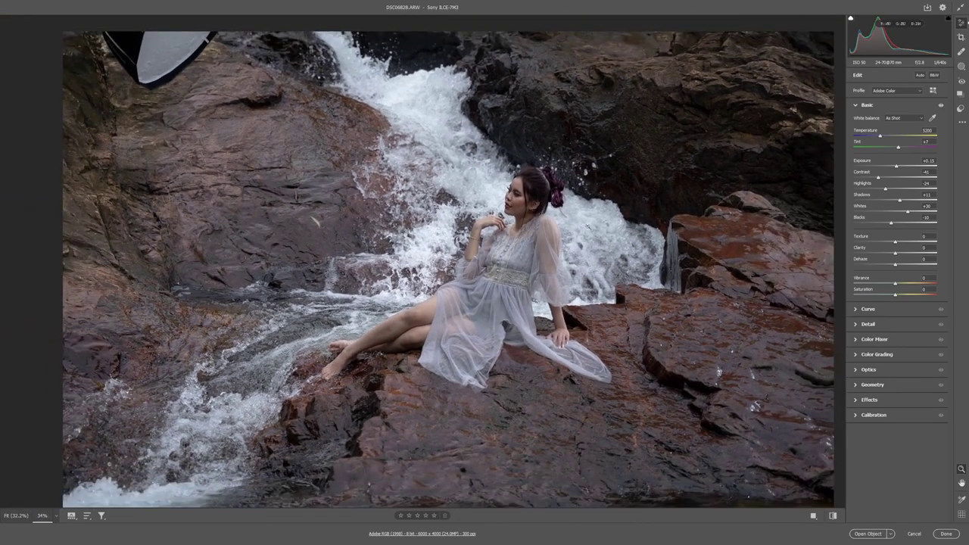
scroll(582, 225, down, 1)
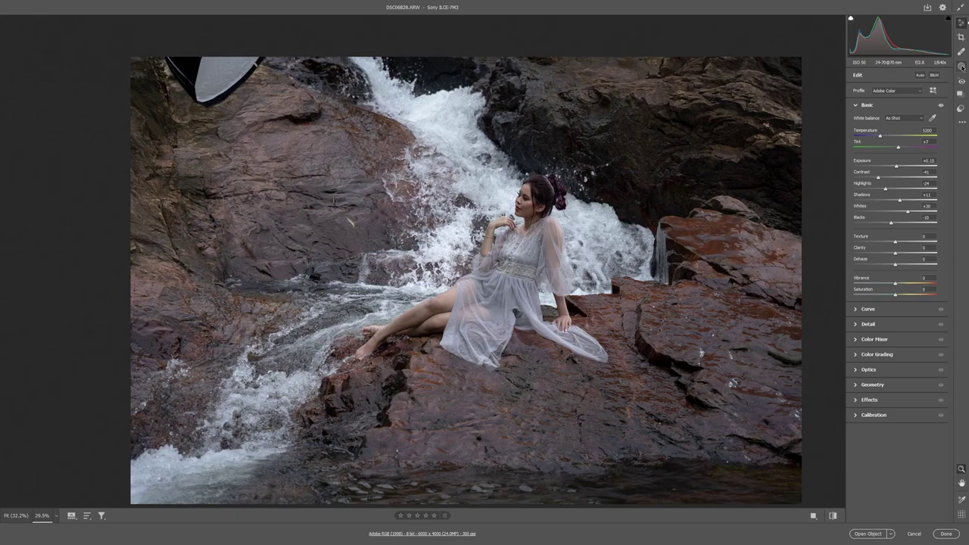
Step: Mask the woman with Select Subject and raise her Exposure to +0.35 and Whites to +26
click(961, 67)
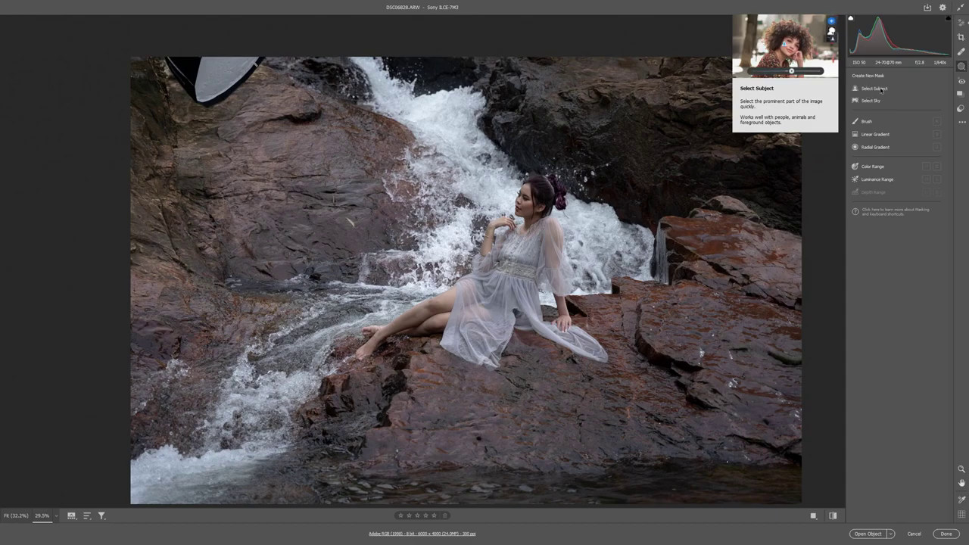
click(880, 90)
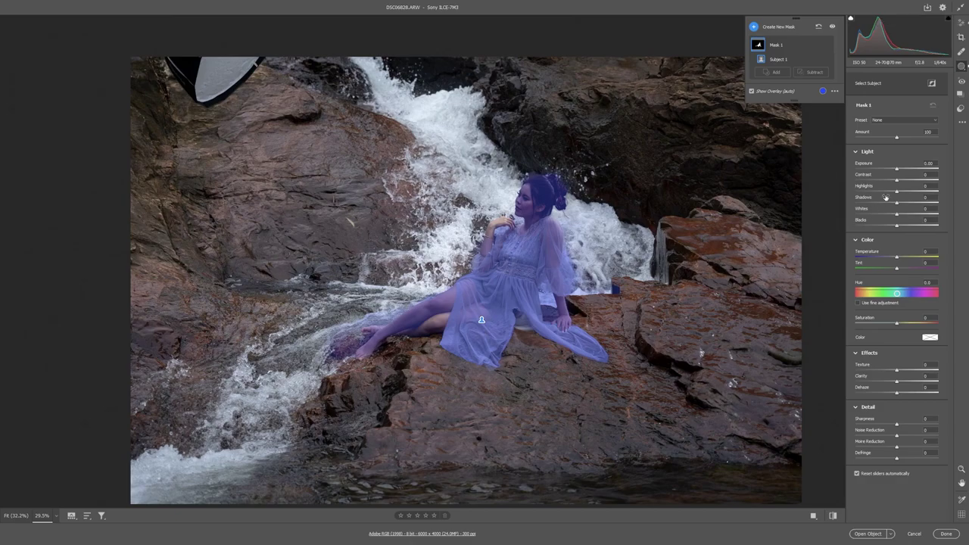
drag(898, 169, 893, 182)
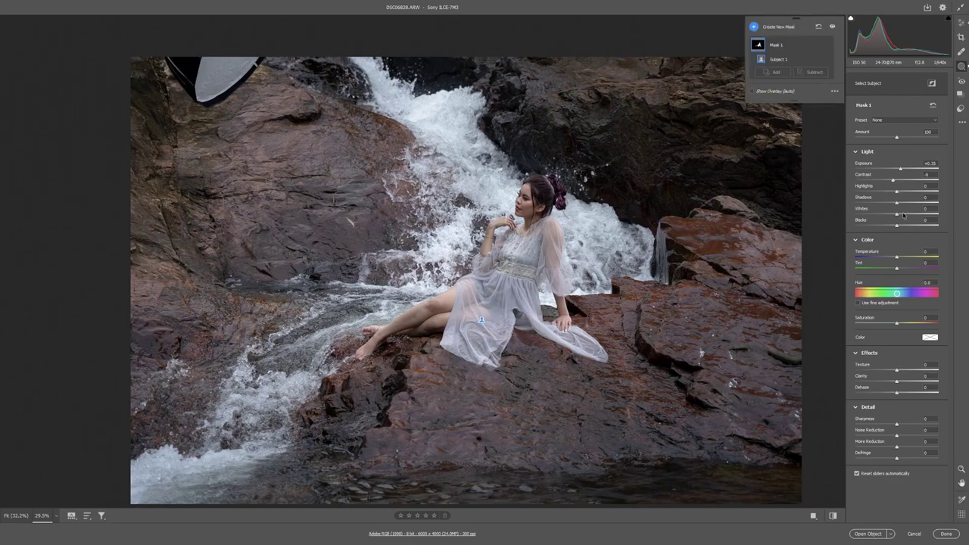
drag(903, 215, 903, 215)
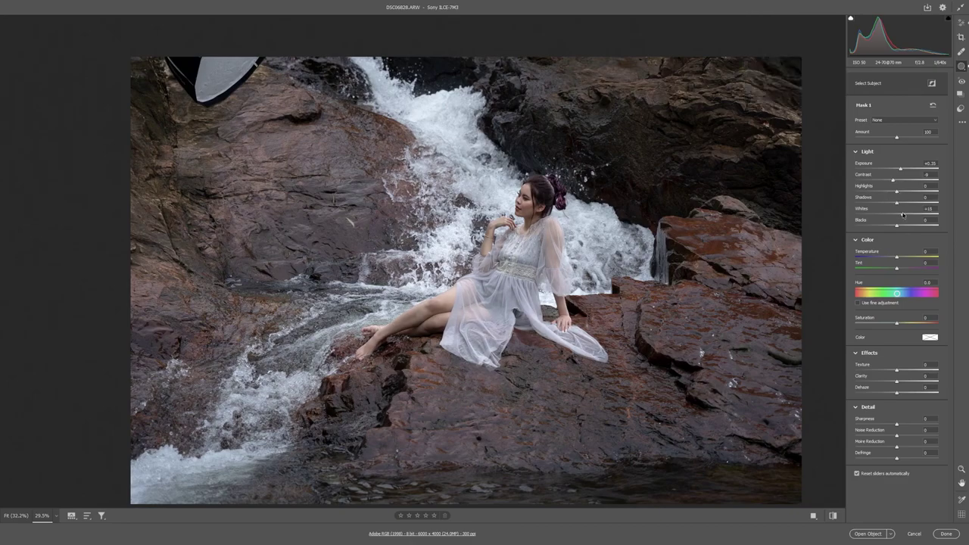
drag(903, 215, 893, 193)
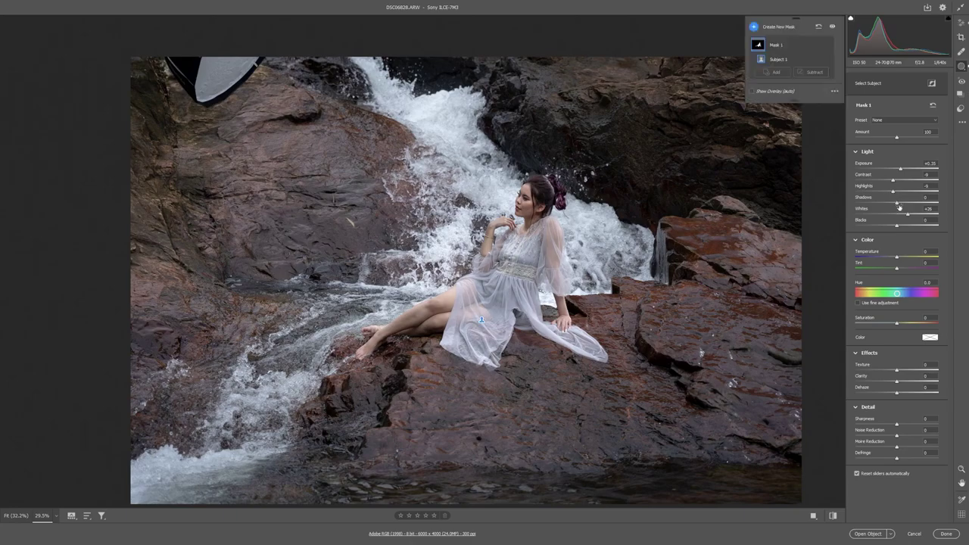
Step: Fine-tune the subject mask to Highlights +2 and Contrast -6, toggling it to compare
drag(892, 193, 891, 192)
drag(894, 192, 894, 193)
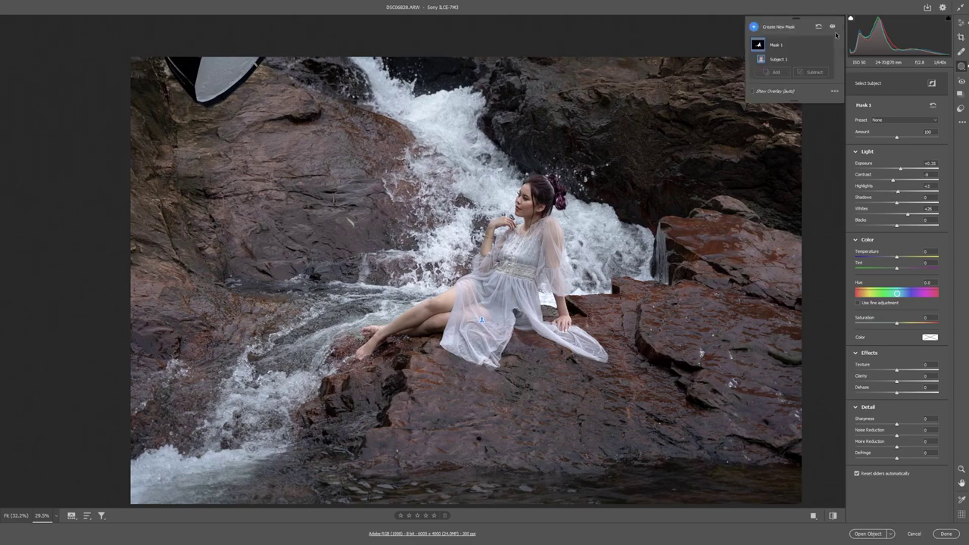
click(832, 26)
click(832, 26)
click(754, 28)
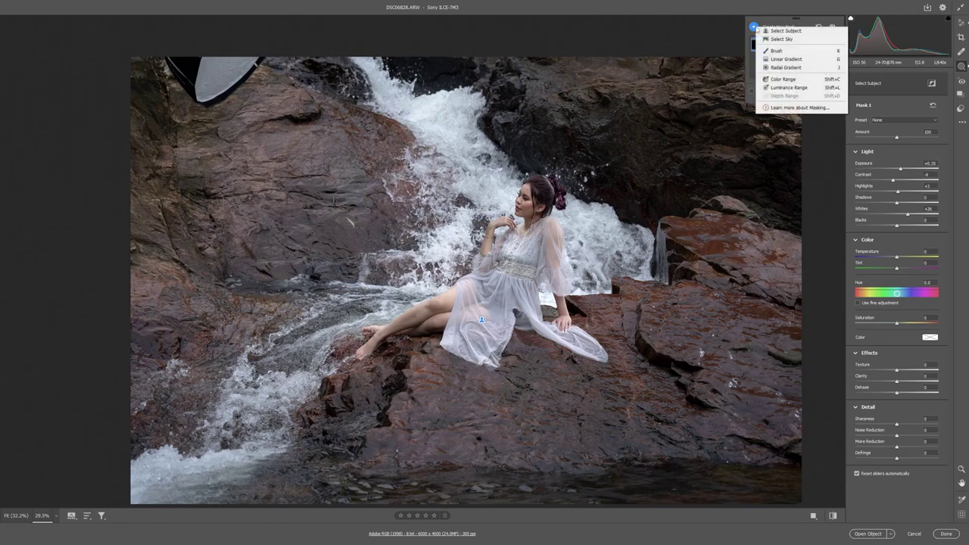
Step: Add an inverted second subject mask darkening the background to Exposure -0.30 with lower Highlights
click(776, 32)
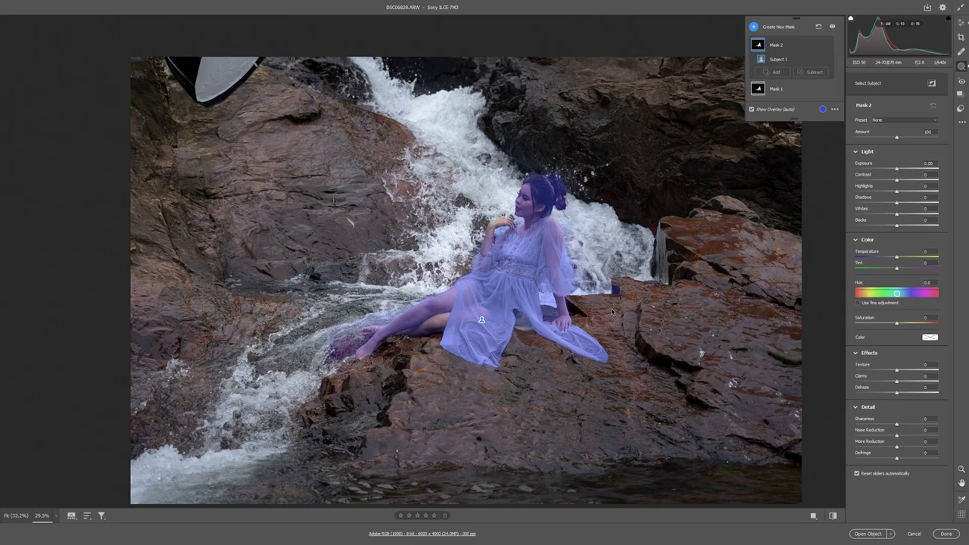
mouse_move(780, 59)
click(775, 46)
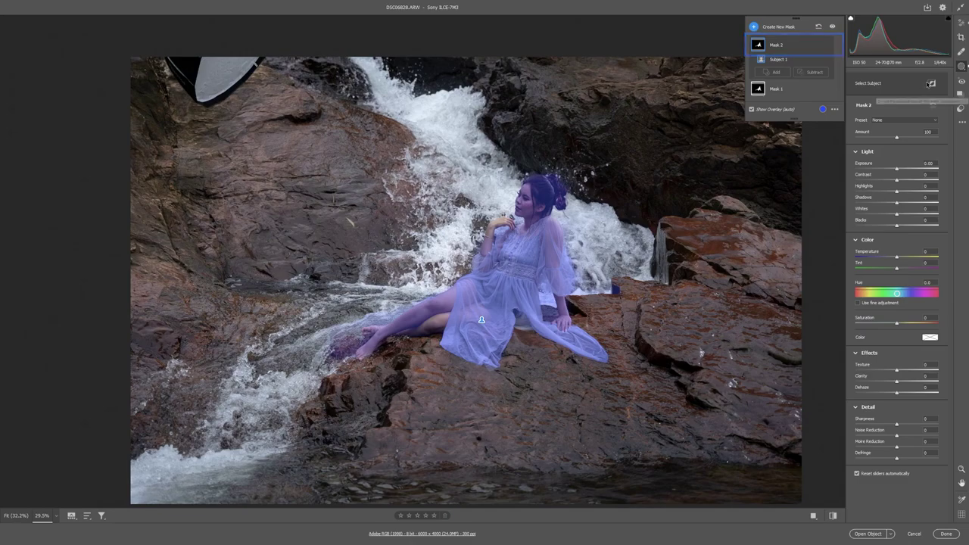
click(932, 83)
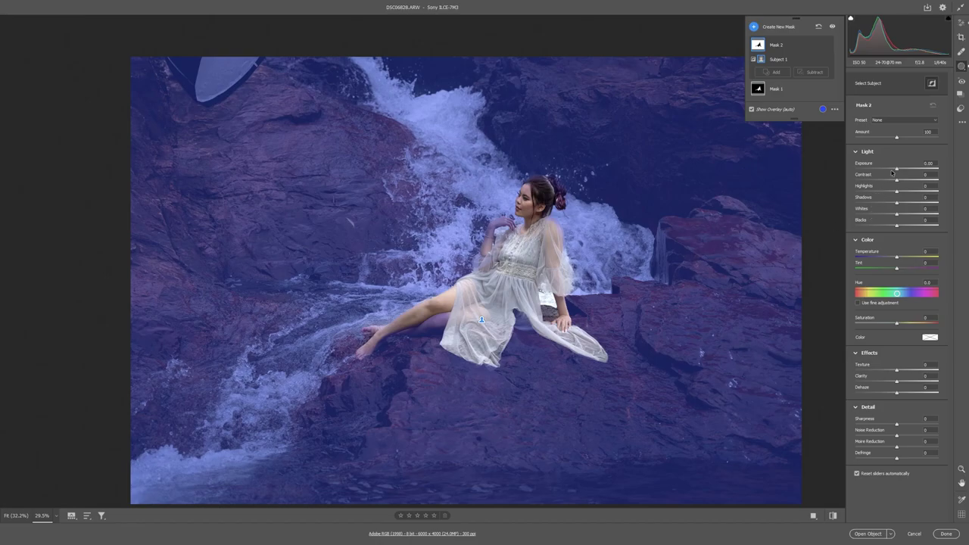
drag(896, 168, 892, 169)
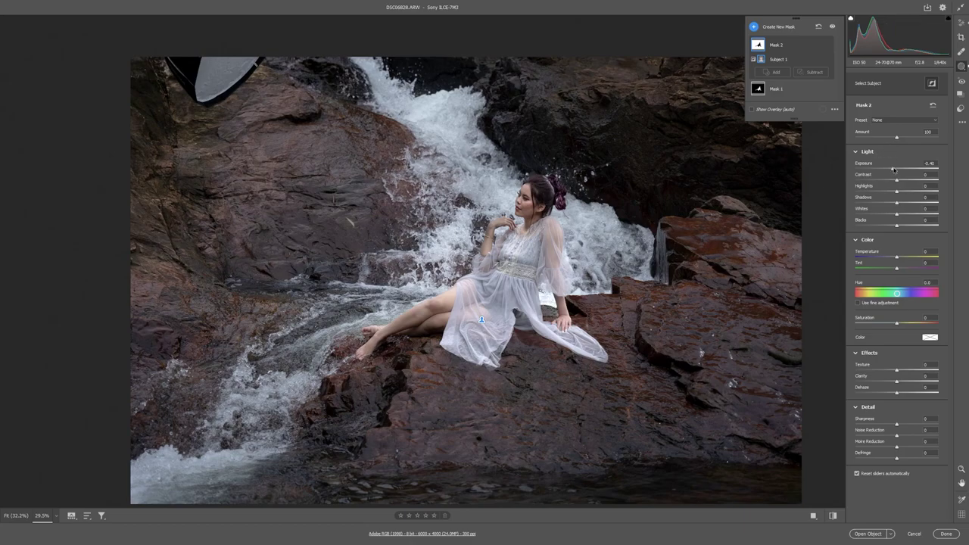
drag(893, 168, 894, 170)
drag(897, 192, 892, 193)
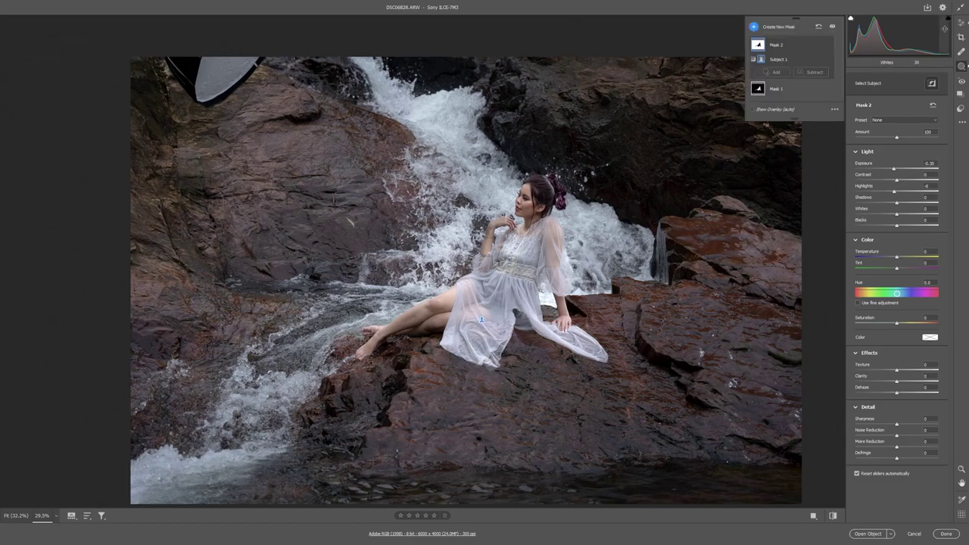
click(961, 23)
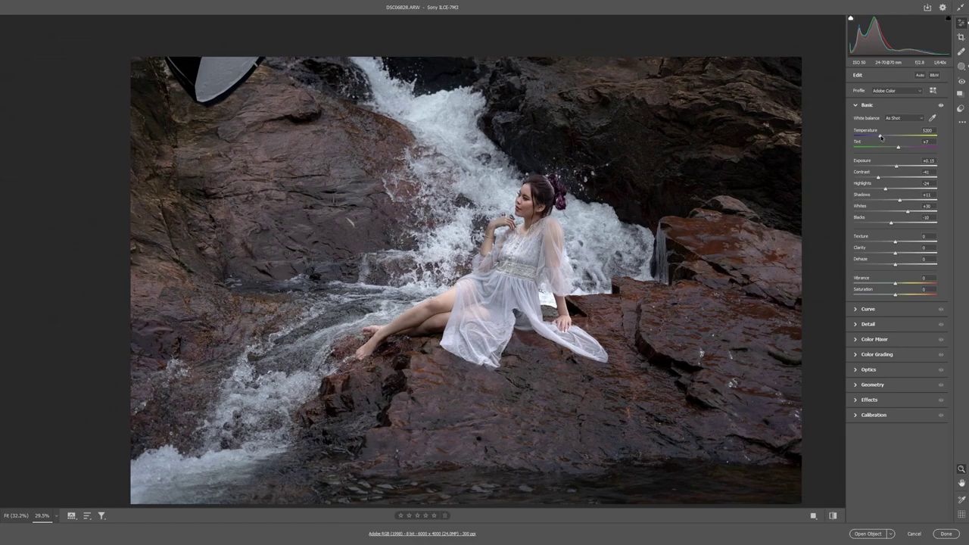
Step: Cool white balance to 5000, add Vibrance +19, and brighten the orange tones to +27
drag(881, 137, 879, 136)
drag(898, 285, 903, 285)
click(859, 341)
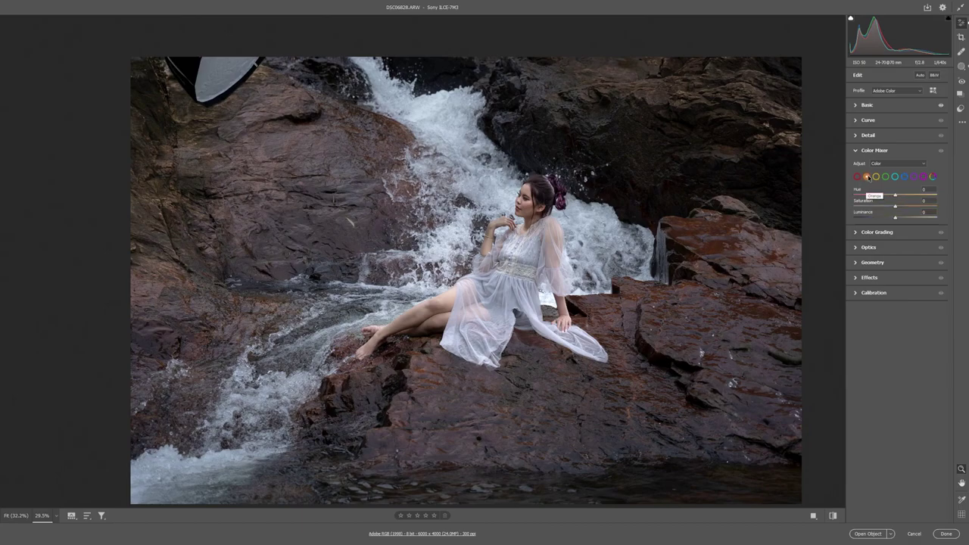
click(868, 177)
drag(900, 219, 905, 219)
drag(904, 219, 908, 219)
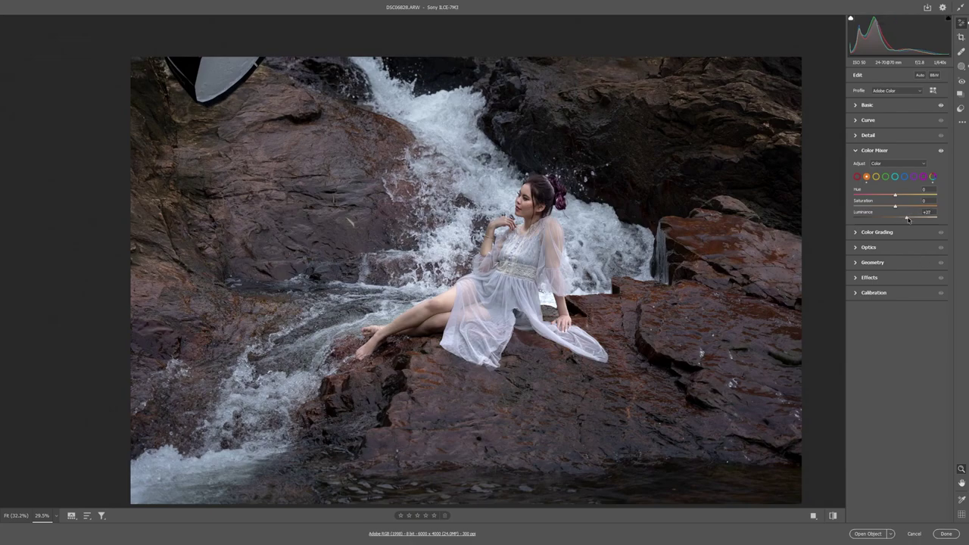
Step: Boost red saturation, set aqua saturation to -100, and keep blue saturation at 0
click(856, 177)
drag(900, 208, 904, 209)
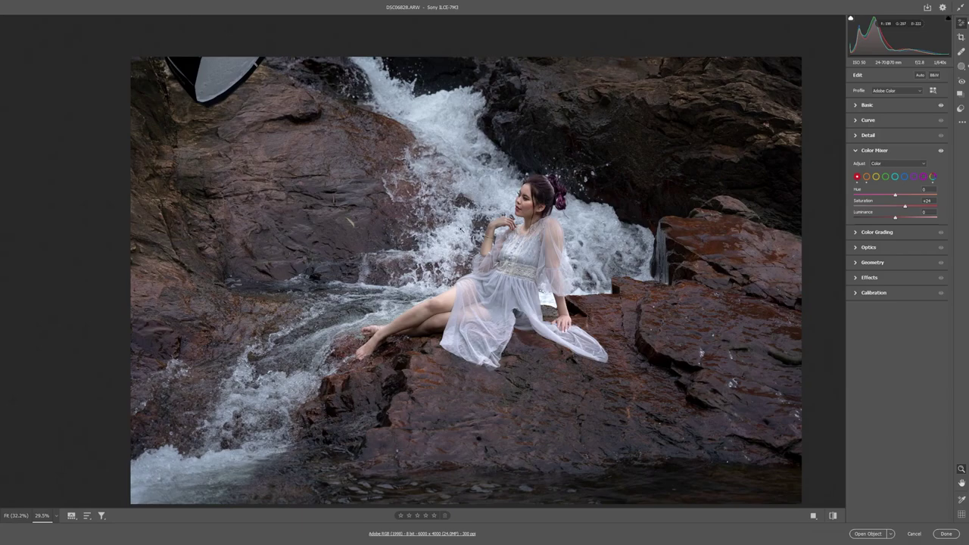
click(895, 177)
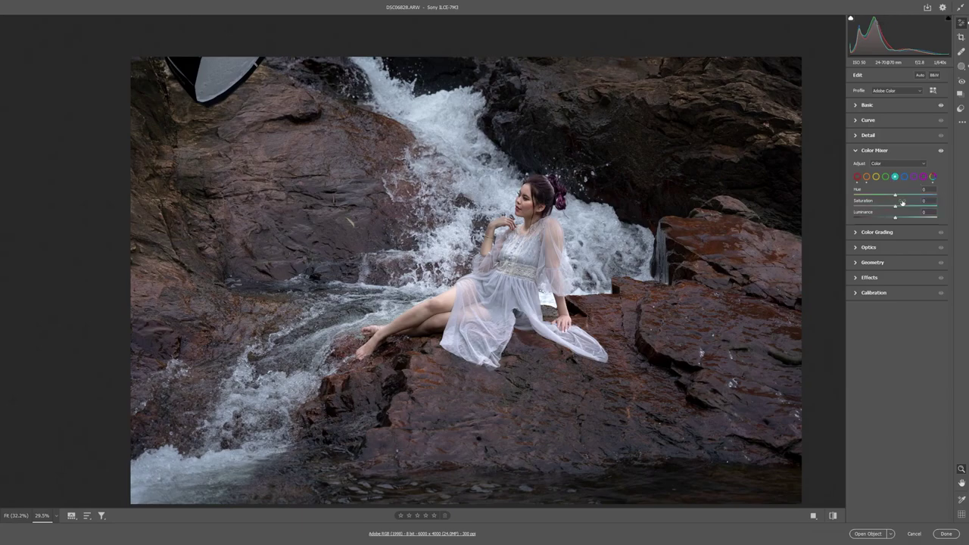
drag(895, 206, 854, 206)
click(904, 176)
drag(894, 206, 876, 206)
drag(876, 212, 896, 207)
double_click(897, 207)
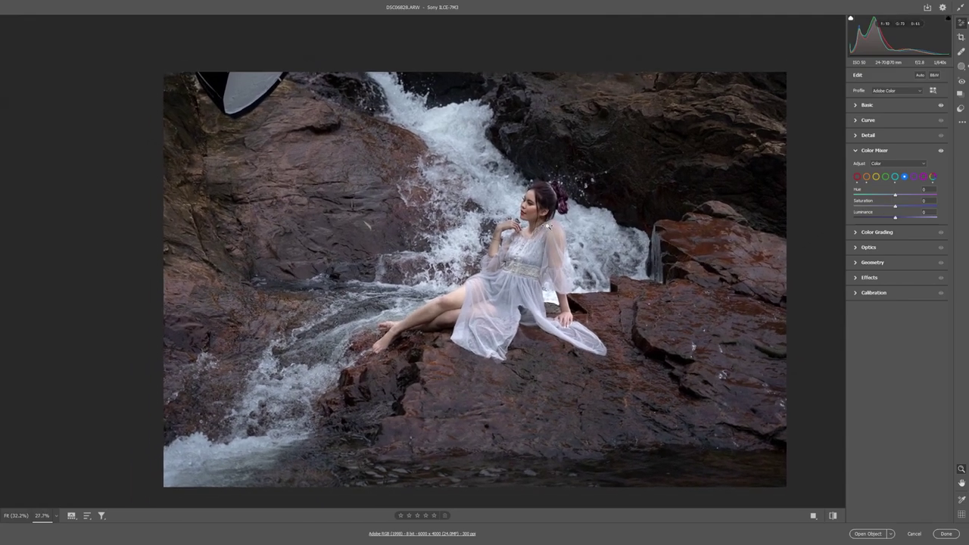
scroll(552, 218, down, 2)
scroll(598, 258, up, 1)
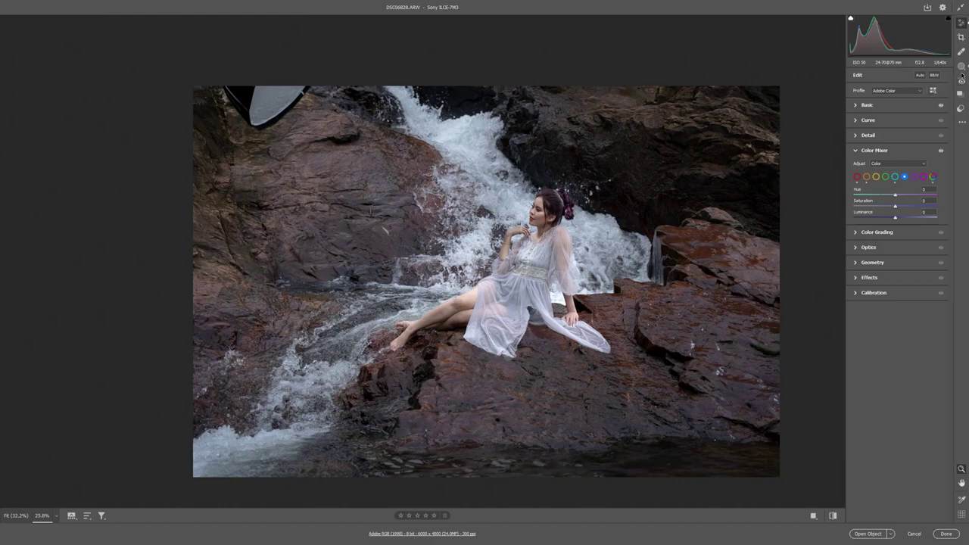
Step: Paint a new brush mask over the water along the photo's bottom edge
click(961, 67)
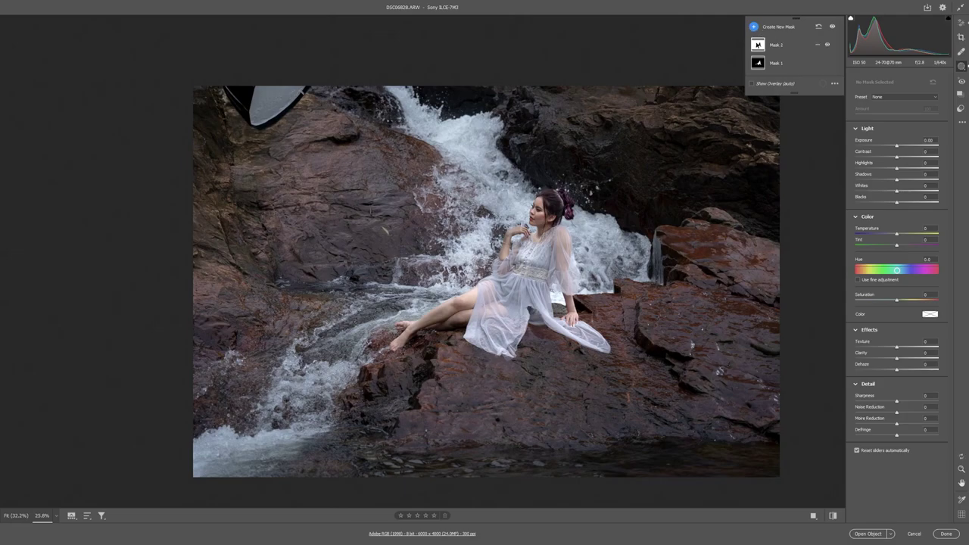
click(753, 27)
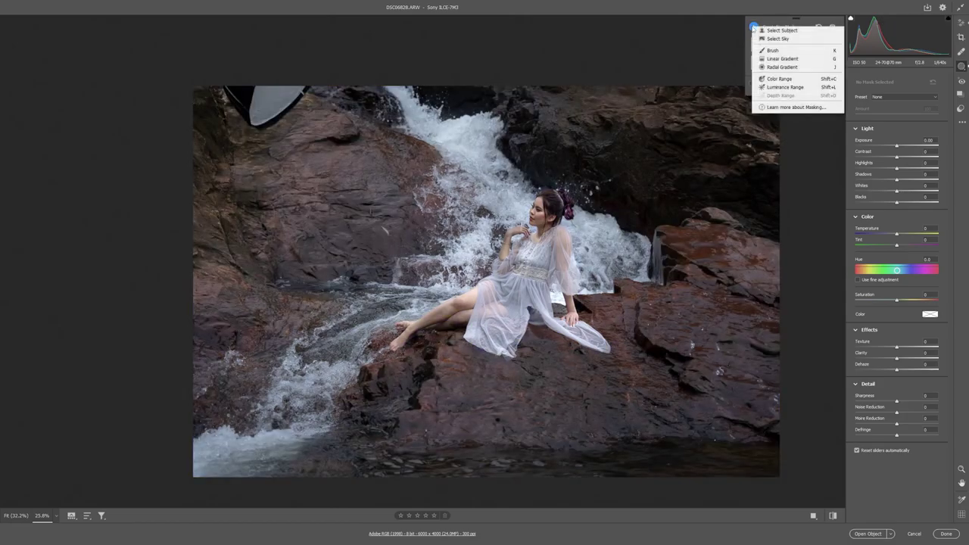
click(773, 52)
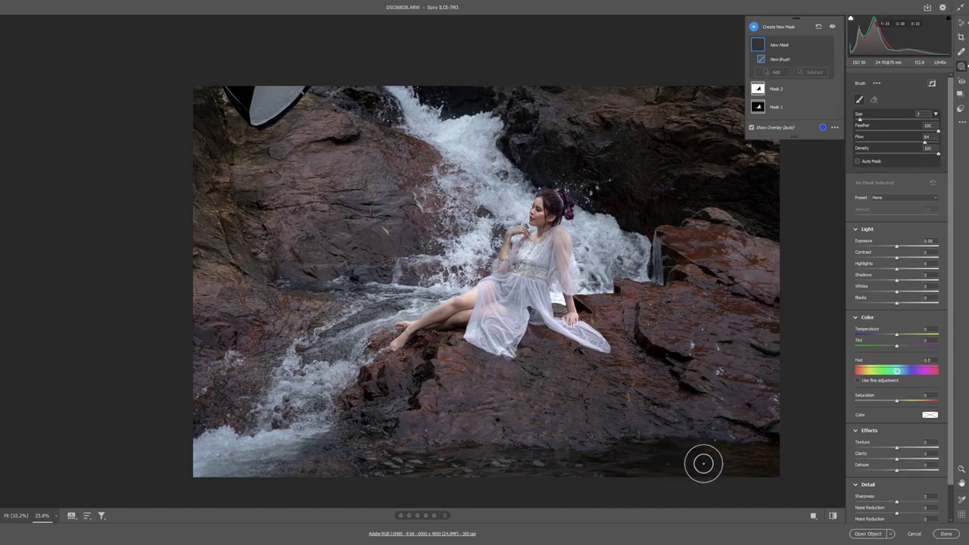
drag(716, 460, 400, 478)
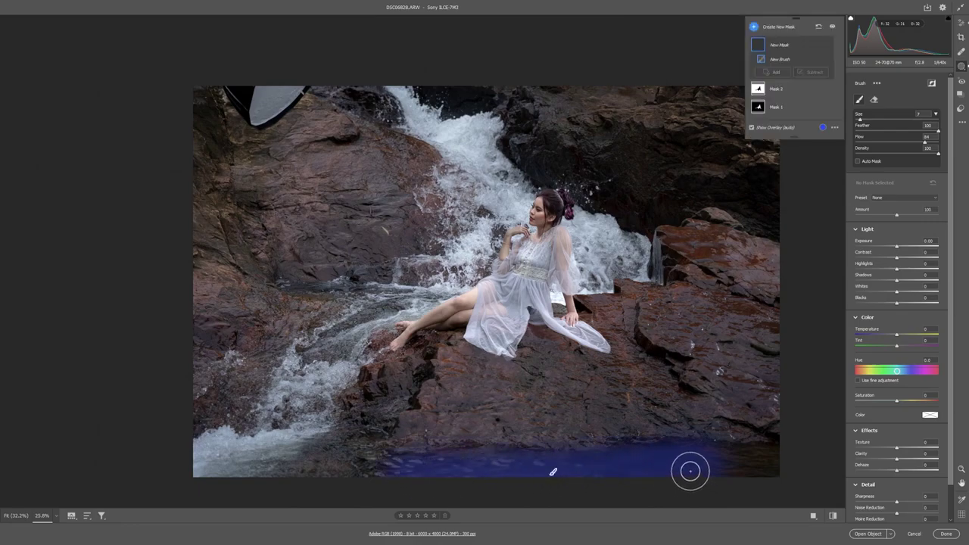
drag(688, 469, 612, 477)
drag(371, 474, 342, 469)
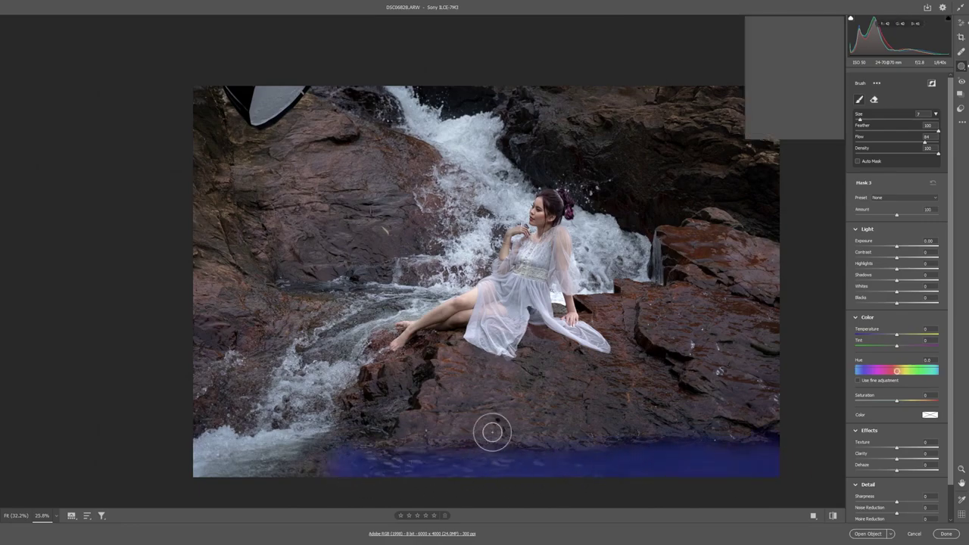
Step: Give the water mask Exposure +0.35, a greener tint, Contrast +12 and Whites +17
drag(898, 246, 903, 248)
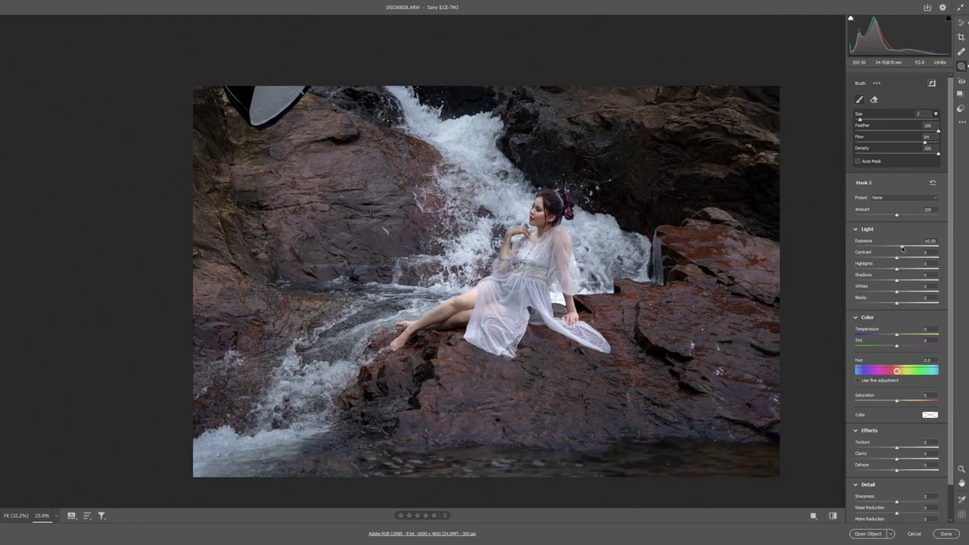
mouse_move(897, 345)
mouse_down()
mouse_move(885, 346)
mouse_move(889, 334)
mouse_up()
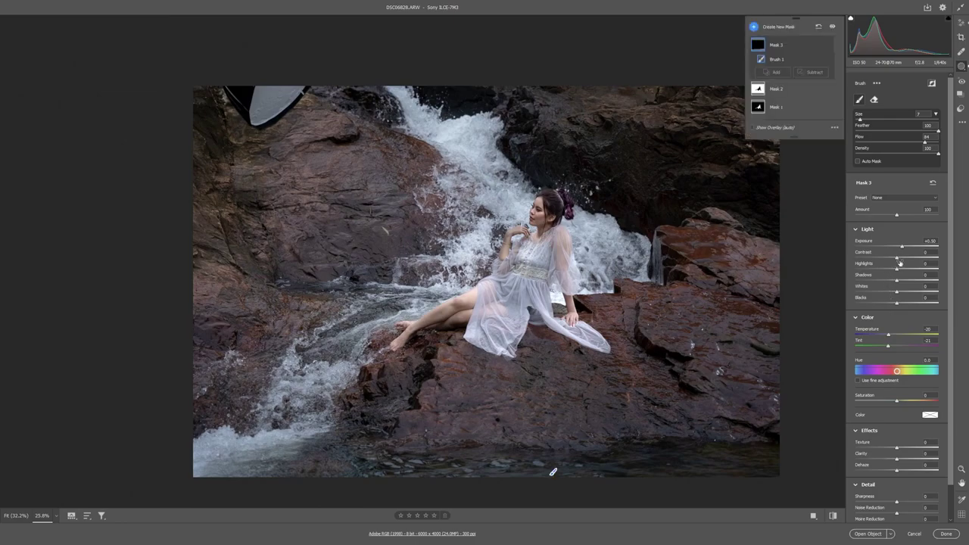
drag(902, 248, 900, 247)
drag(896, 258, 903, 259)
drag(903, 293, 888, 282)
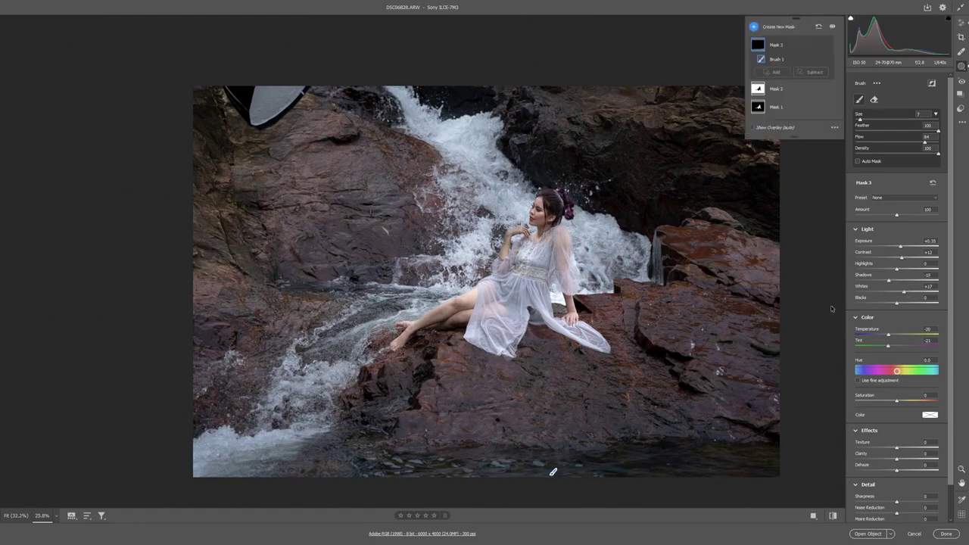
click(962, 23)
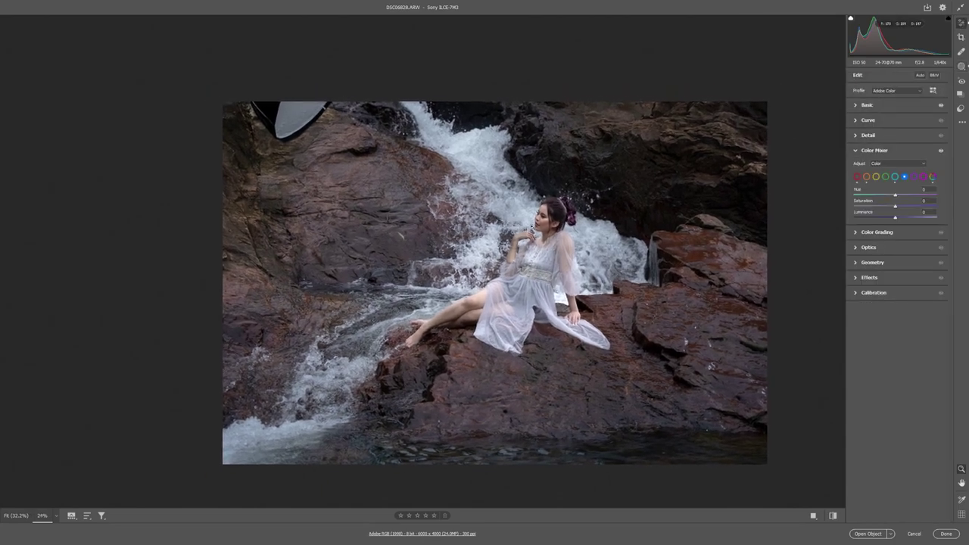
scroll(556, 205, up, 1)
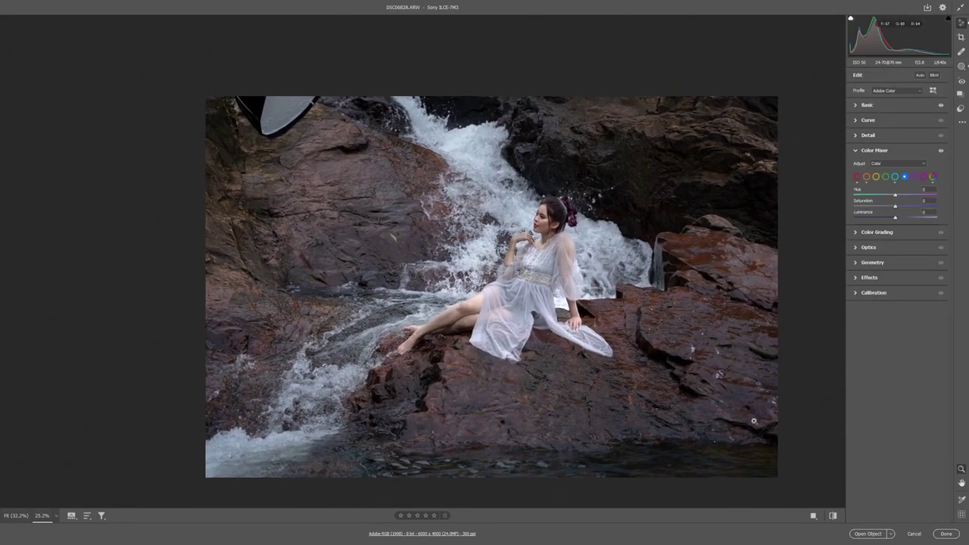
Step: Open the Camera Raw–edited DSC06828 in Photoshop as a smart object layer
click(861, 534)
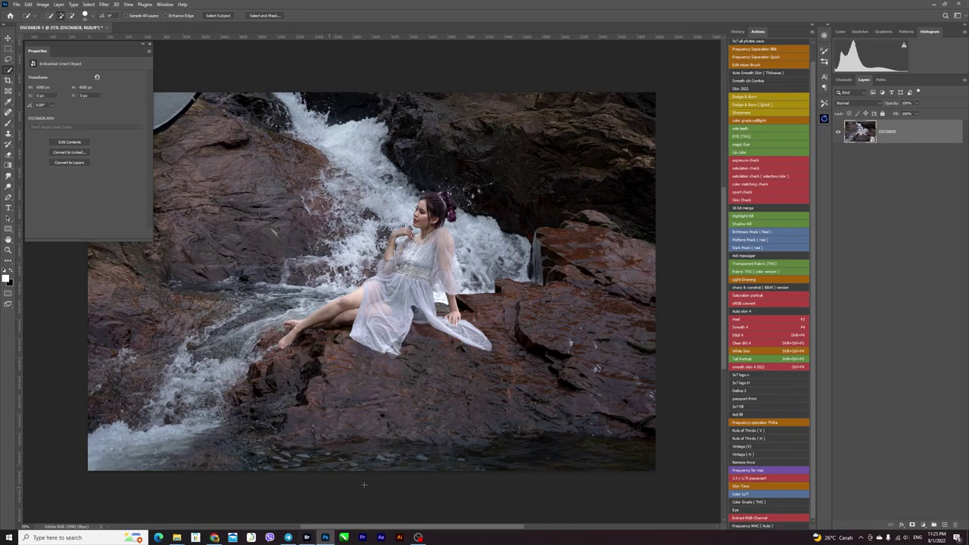
click(307, 538)
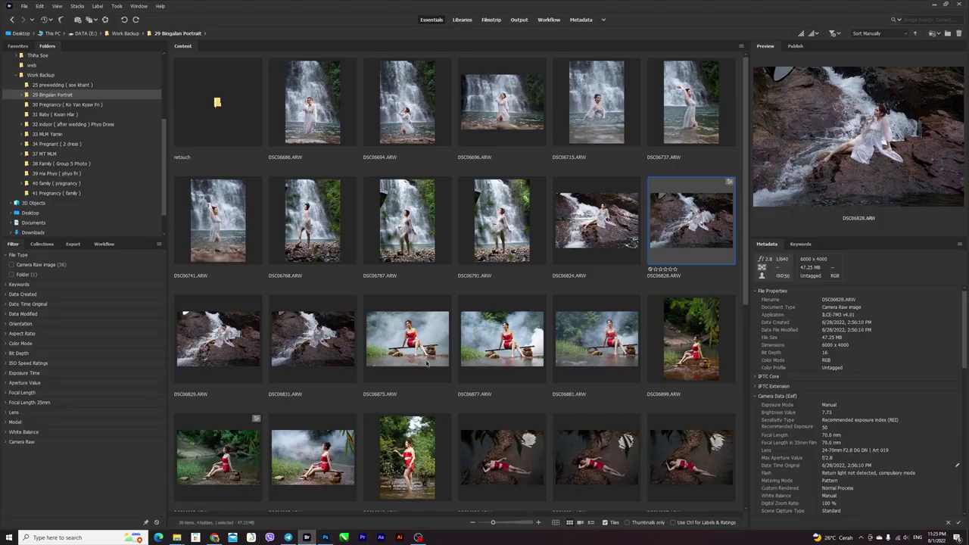
key(space)
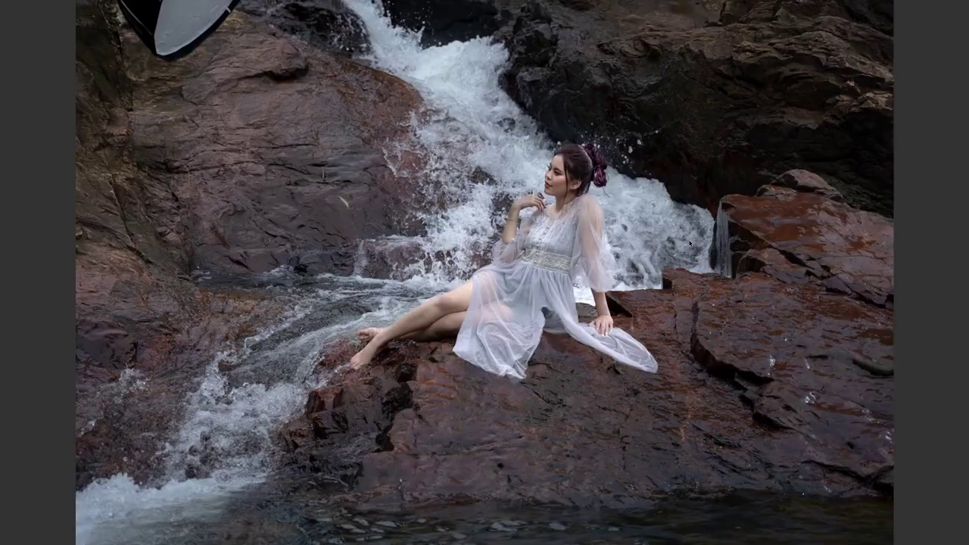
key(Right)
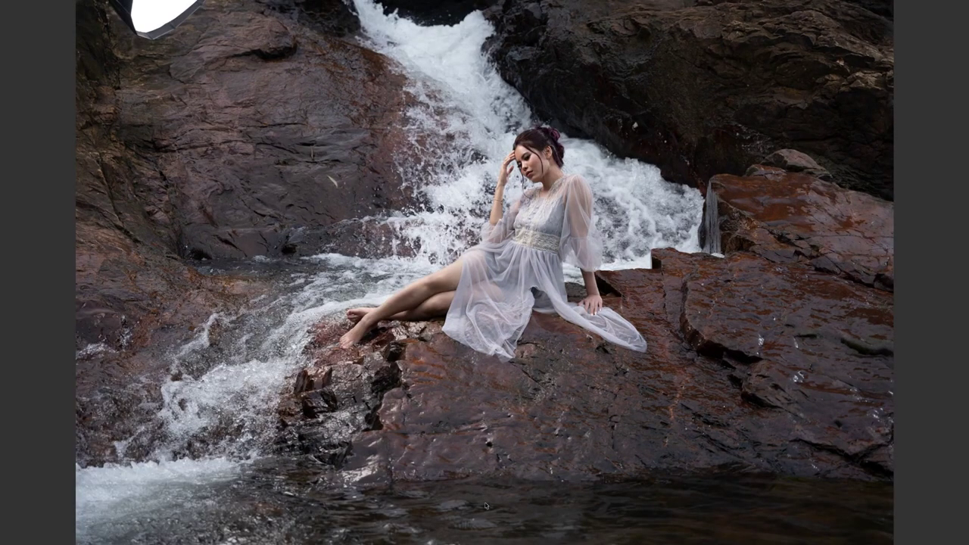
key(Right)
key(Left)
key(Right)
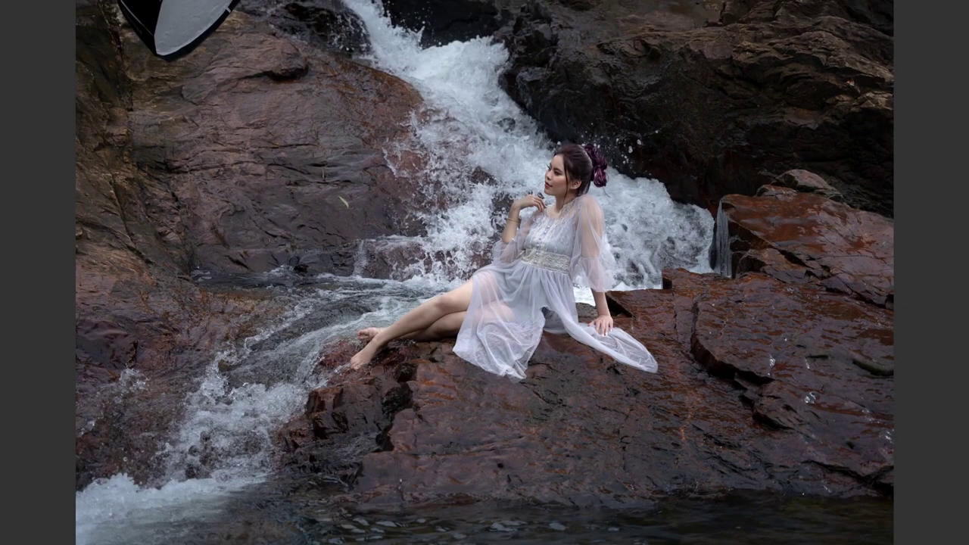
key(Left)
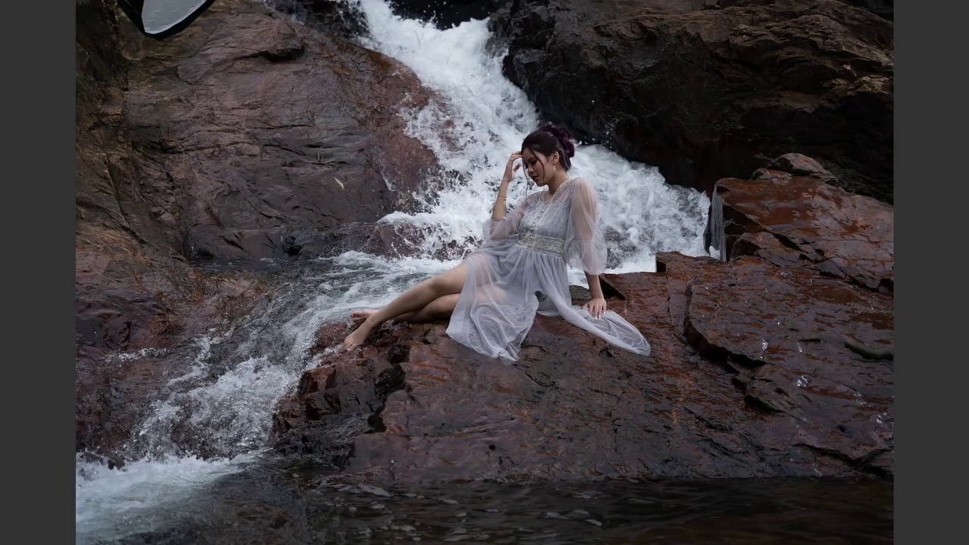
key(Right)
key(Escape)
Step: Reframe the view with the Move tool active and select the whole 6000 × 4000 photo
click(325, 537)
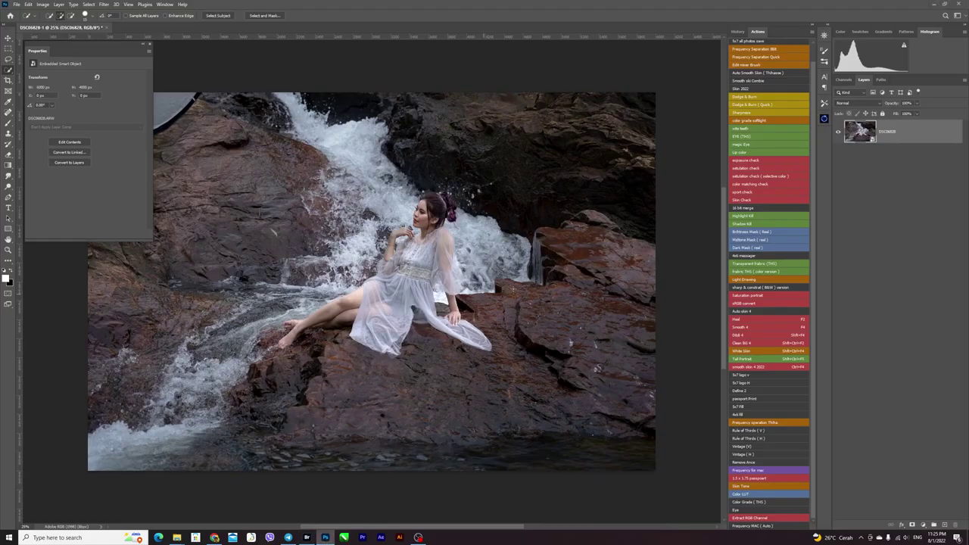
scroll(567, 258, left, 2)
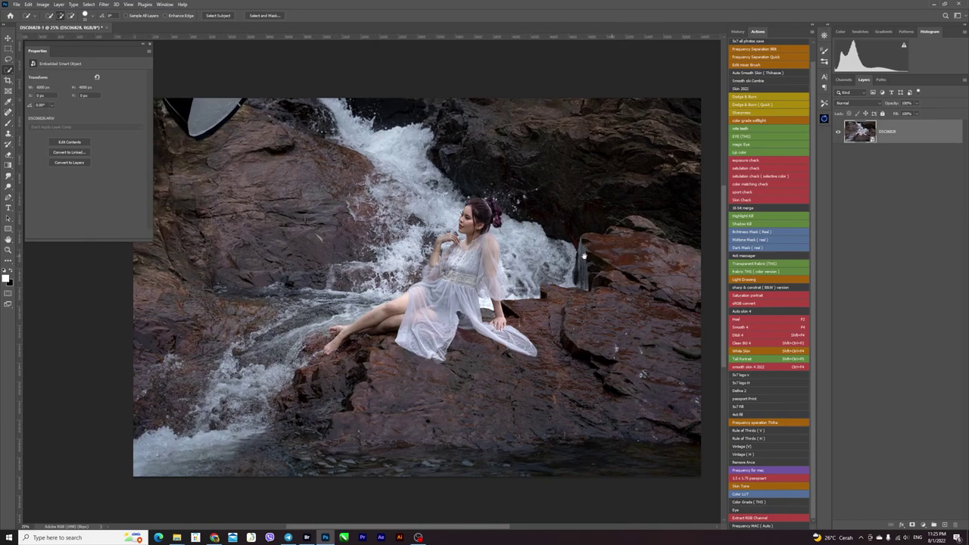
scroll(562, 260, down, 1)
scroll(562, 260, up, 1)
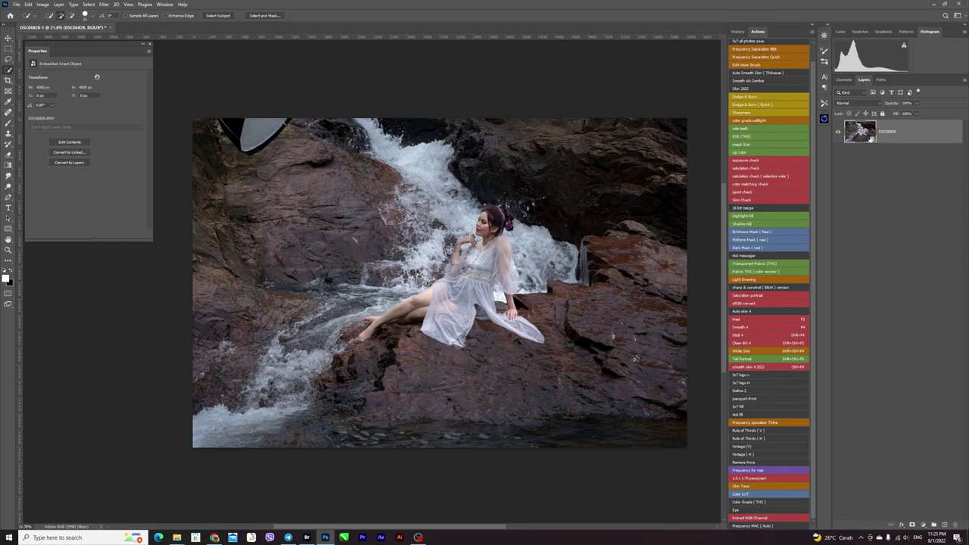
key(v)
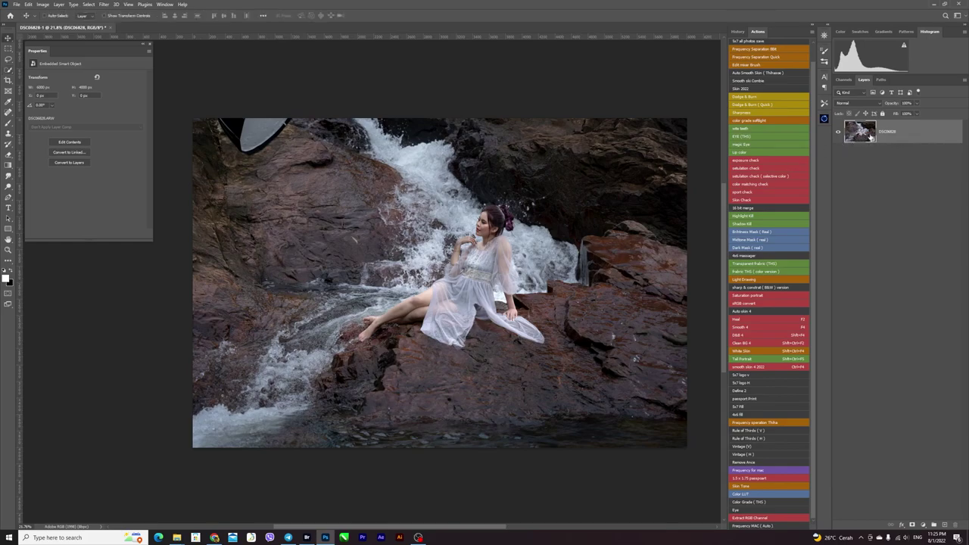
key(space)
drag(604, 213, 610, 224)
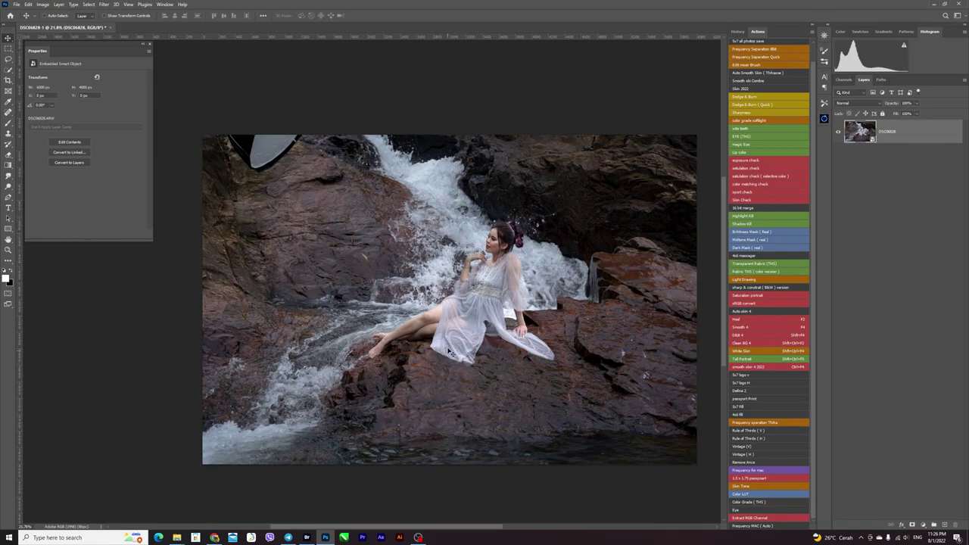
key(ctrl+a)
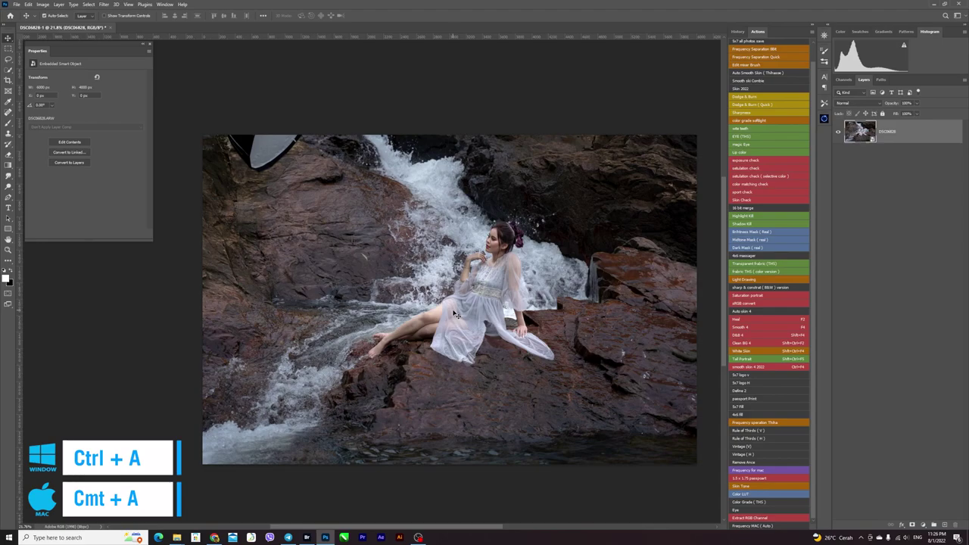
key(ctrl+a)
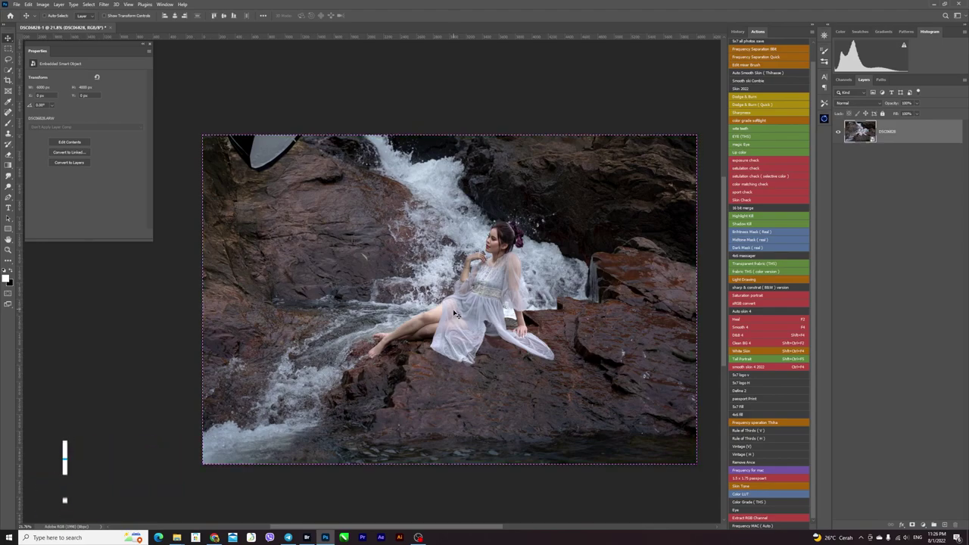
Step: Duplicate the photo to Layer 1 and fill away the top-left umbrella with surrounding rock
key(ctrl+j)
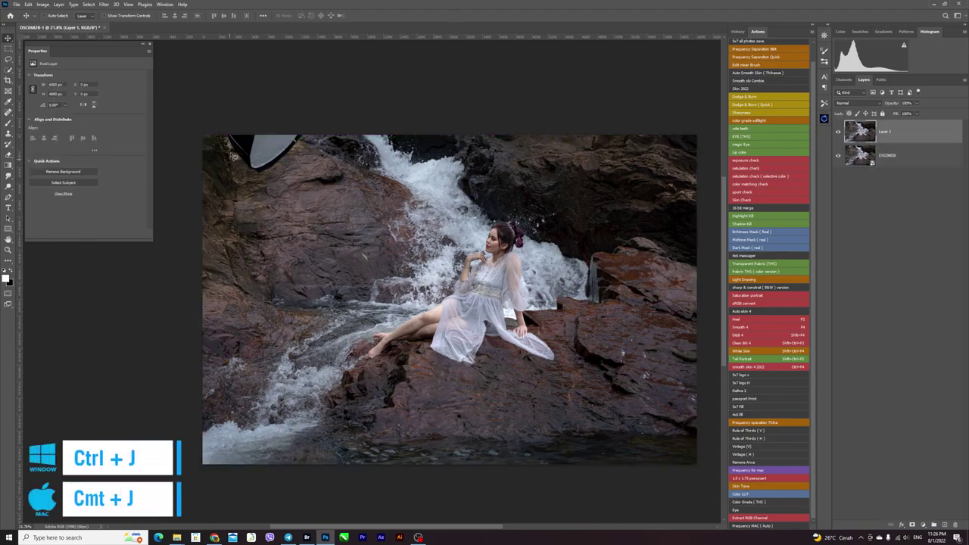
key(l)
mouse_move(221, 134)
mouse_down()
mouse_move(284, 174)
mouse_move(293, 110)
mouse_up()
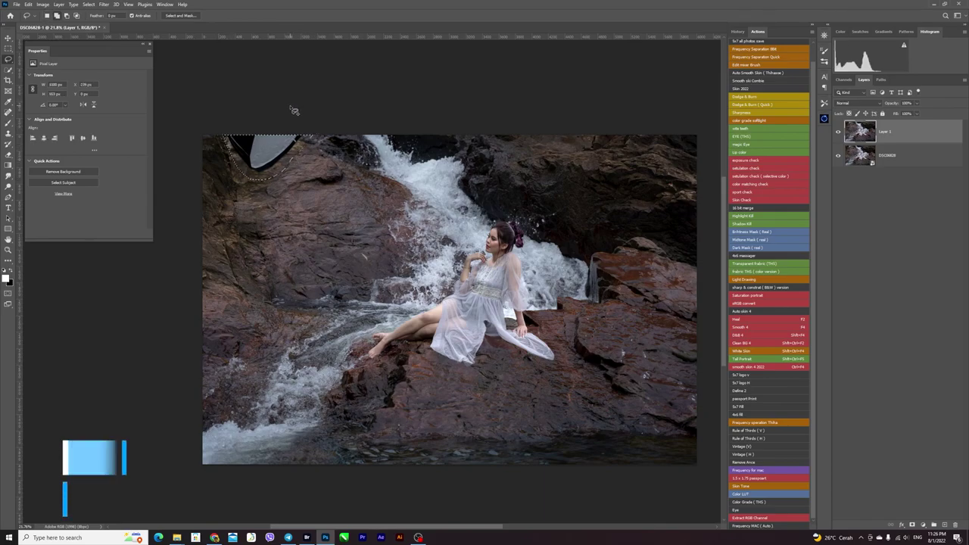
key(shift+F5)
key(Return)
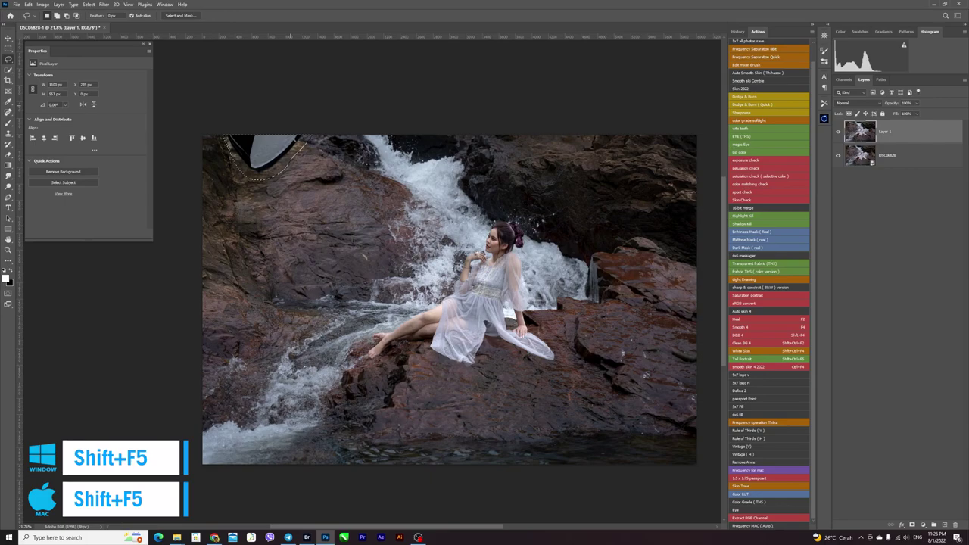
key(ctrl+d)
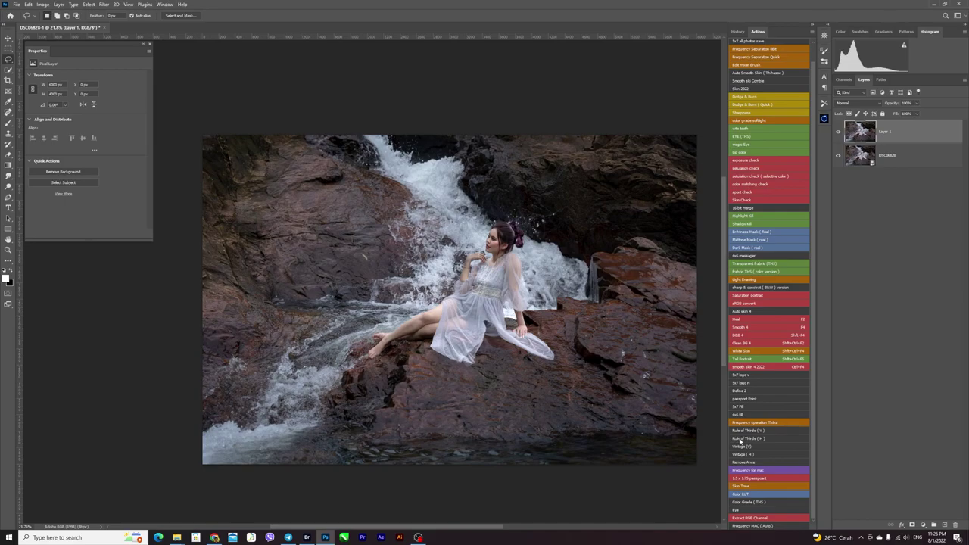
Step: Add rule-of-thirds guides, then enlarge the top photo layer from its top-right corner
click(740, 439)
key(v)
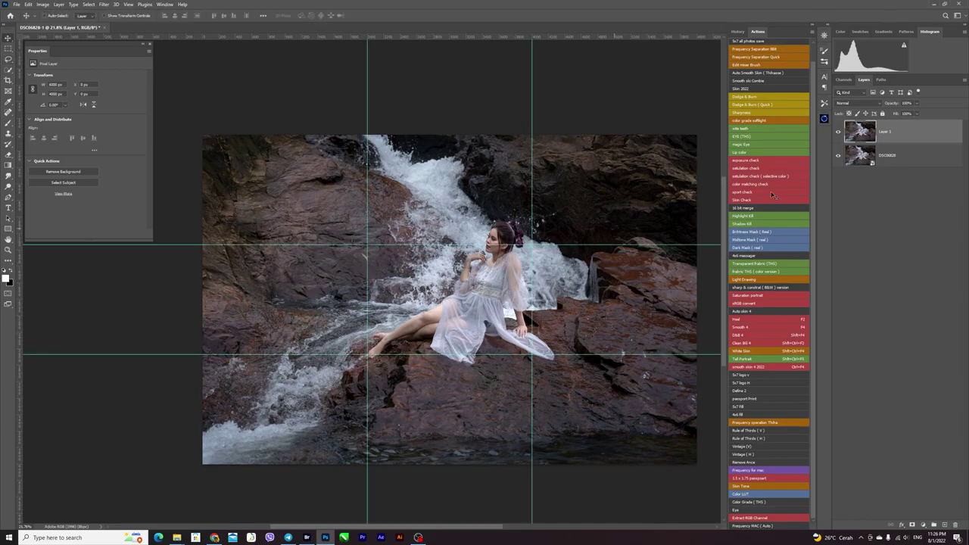
key(ctrl+t)
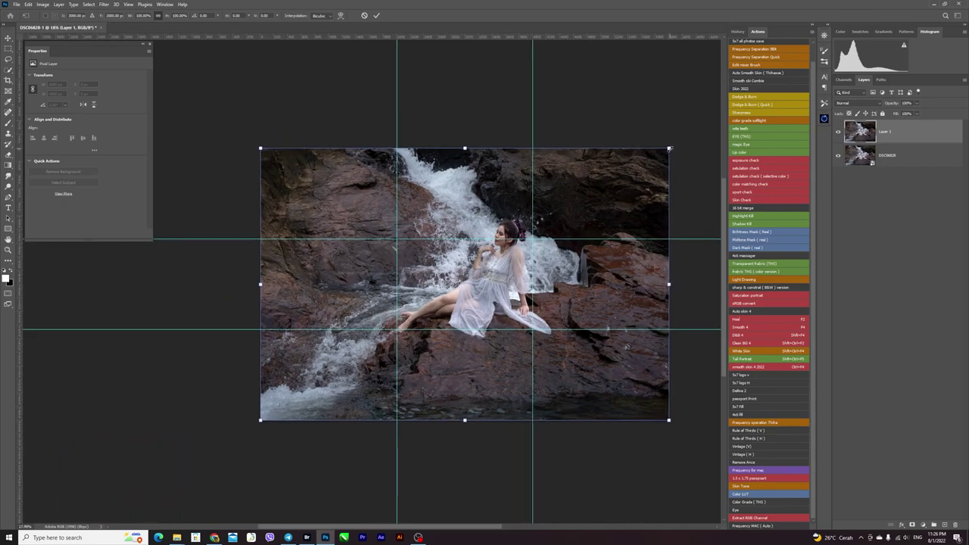
drag(668, 148, 697, 134)
drag(579, 205, 593, 205)
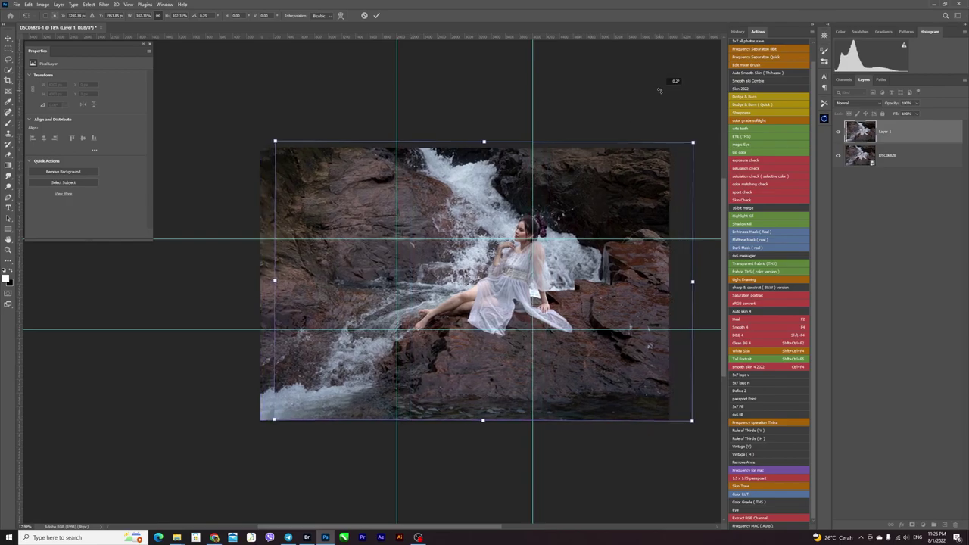
drag(695, 142, 703, 135)
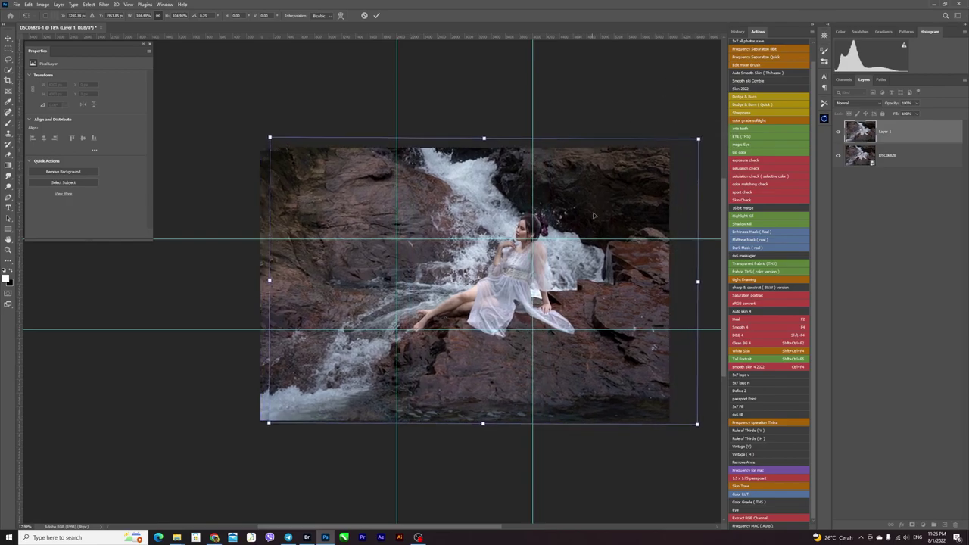
Step: Nudge the enlarged photo into place, commit the transform, and toggle guides to judge composition
drag(598, 218, 584, 220)
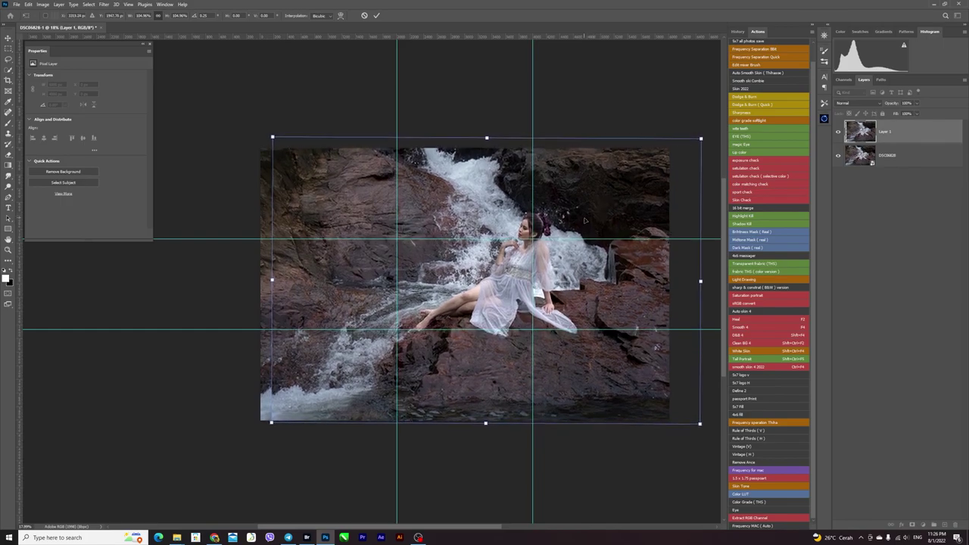
drag(584, 221, 584, 221)
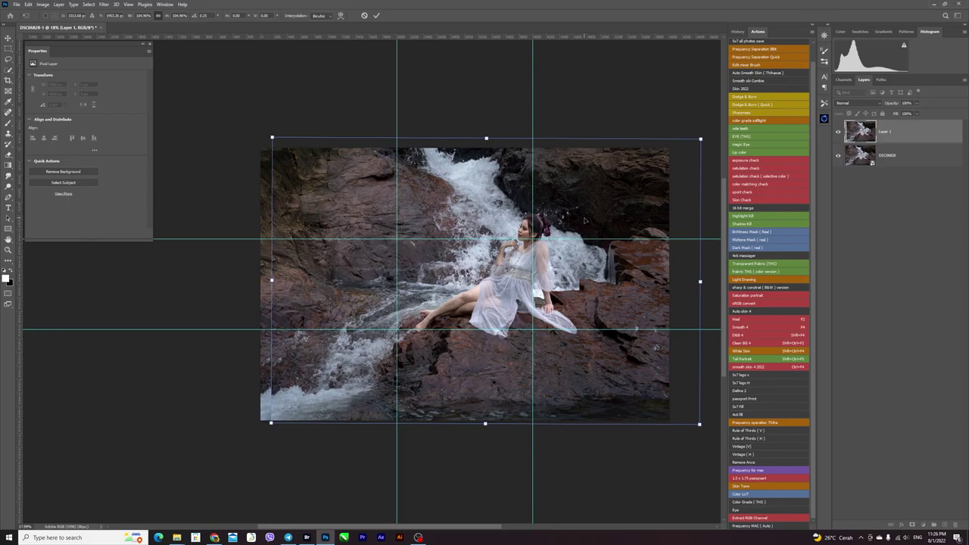
key(Return)
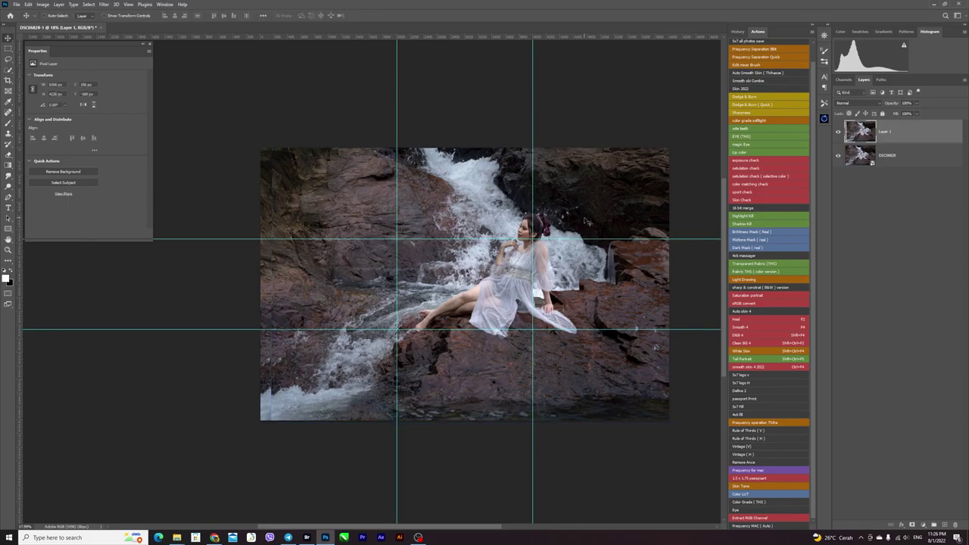
key(ctrl+h)
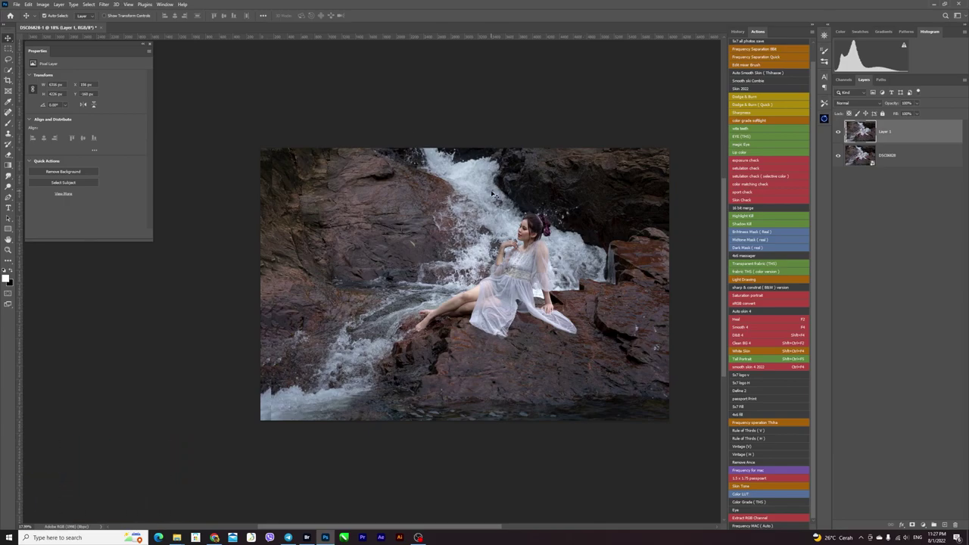
key(ctrl+h)
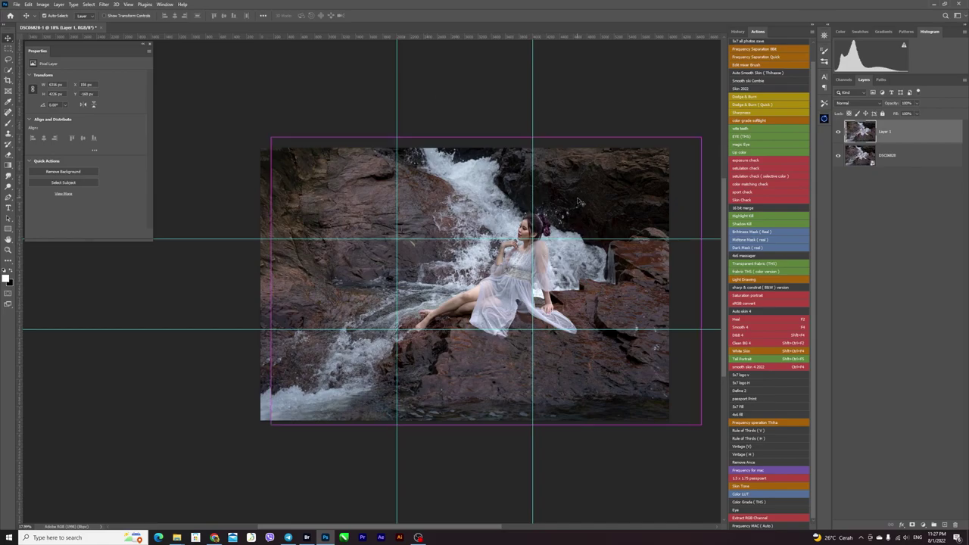
key(ctrl+h)
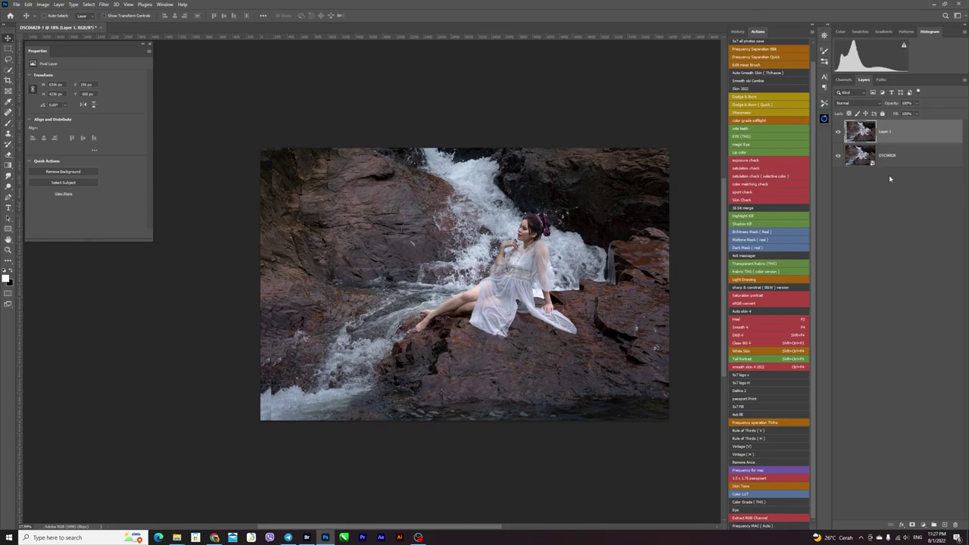
Step: Hide the DSC06828 original and copy a marquee selection of the photo's left part to Layer 2
click(837, 156)
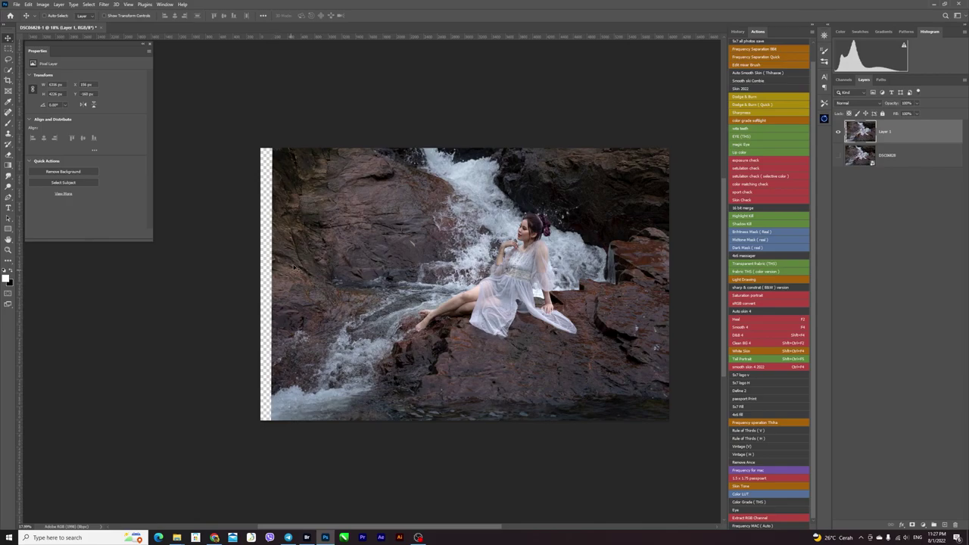
key(m)
mouse_move(237, 132)
mouse_down()
mouse_move(401, 449)
mouse_move(490, 486)
mouse_up()
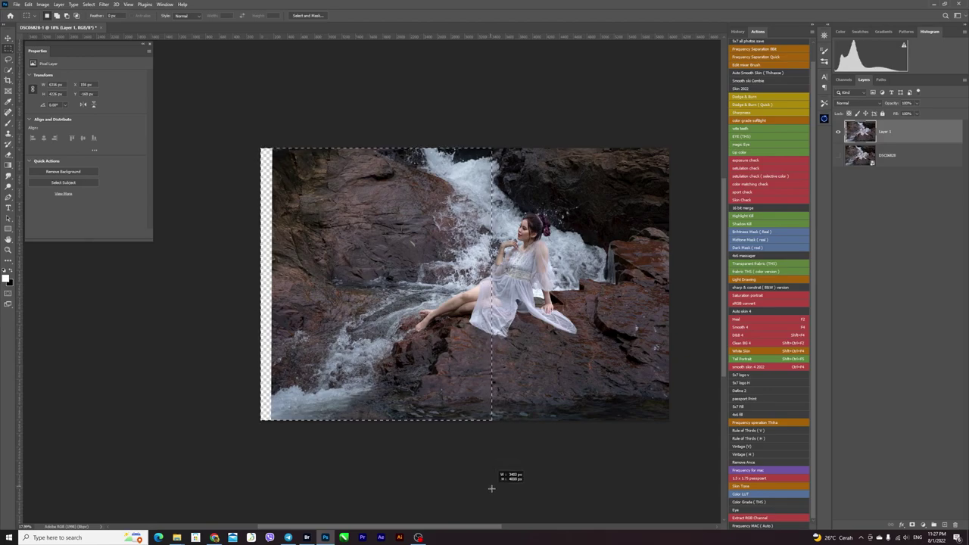
drag(489, 487, 487, 488)
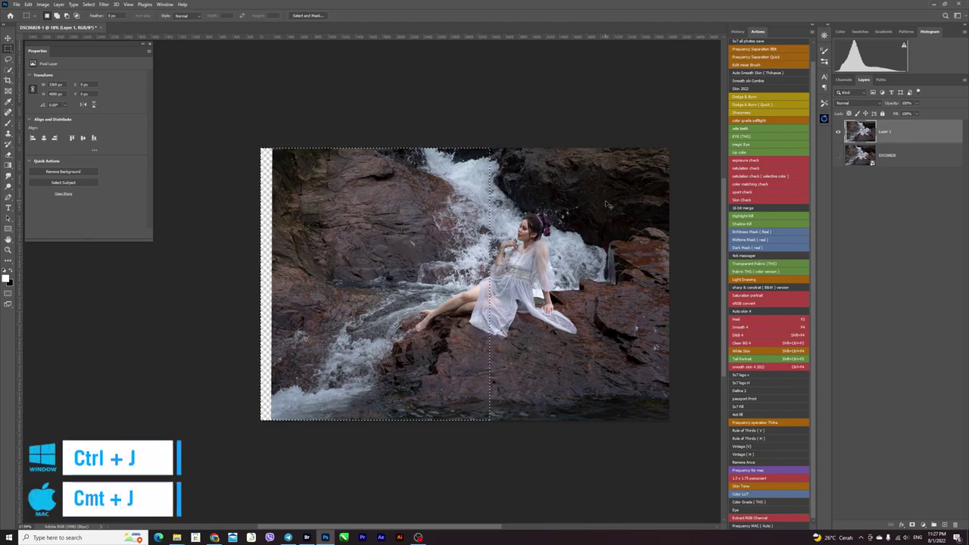
key(ctrl+j)
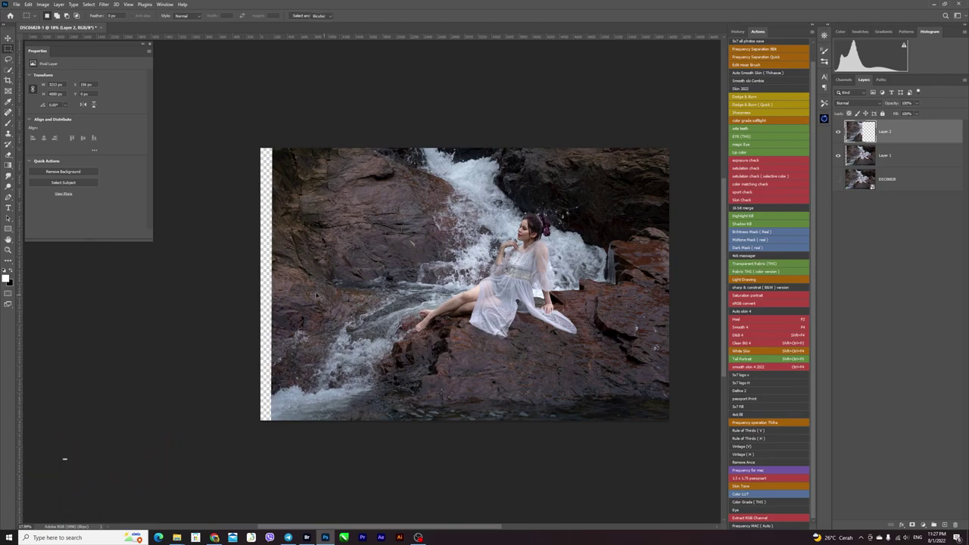
Step: Stretch Layer 2 leftward over the transparent strip and check the coverage
key(ctrl+t)
drag(271, 285, 256, 286)
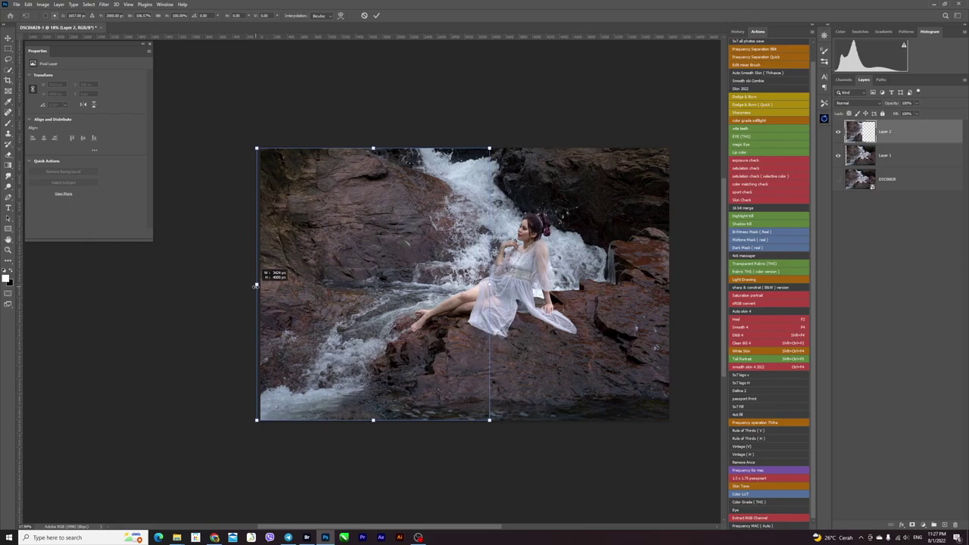
key(Return)
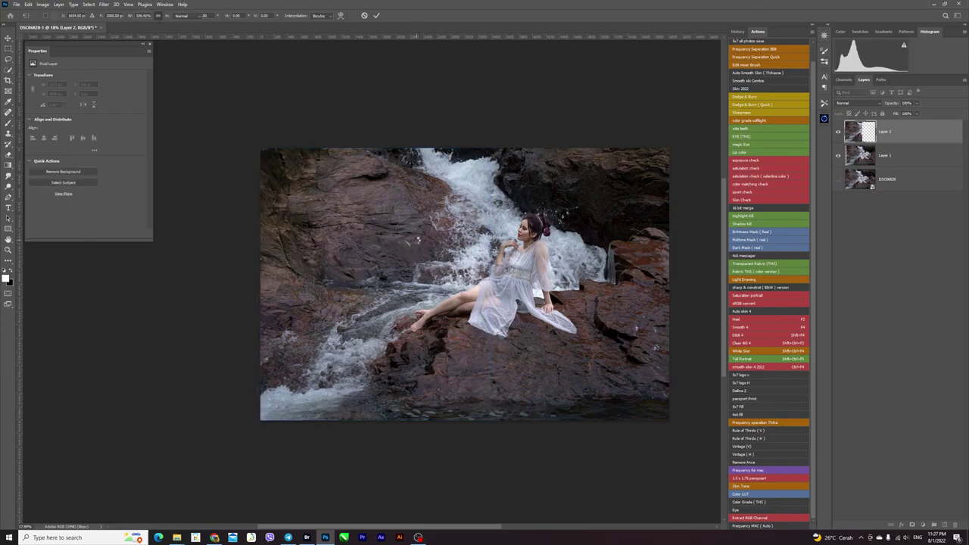
click(838, 134)
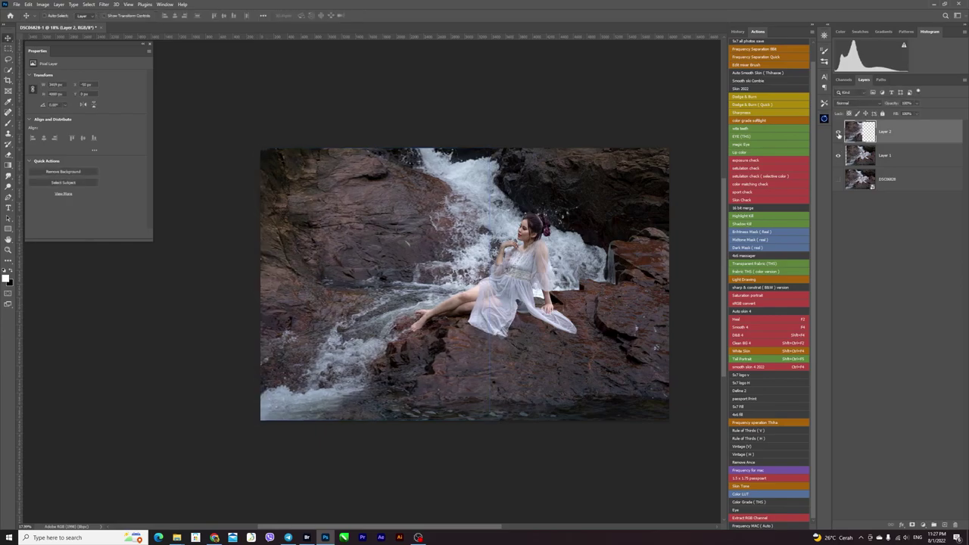
click(838, 134)
key(ctrl+t)
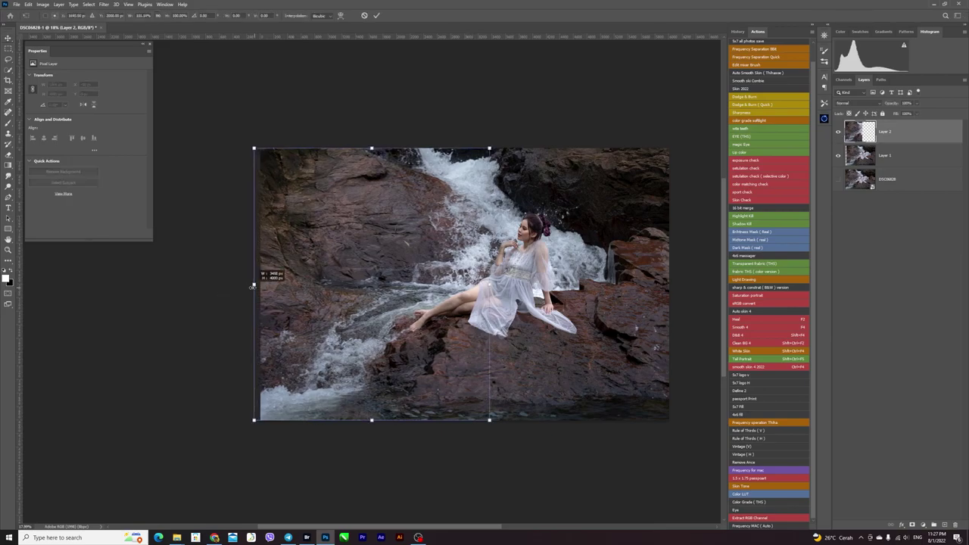
key(Return)
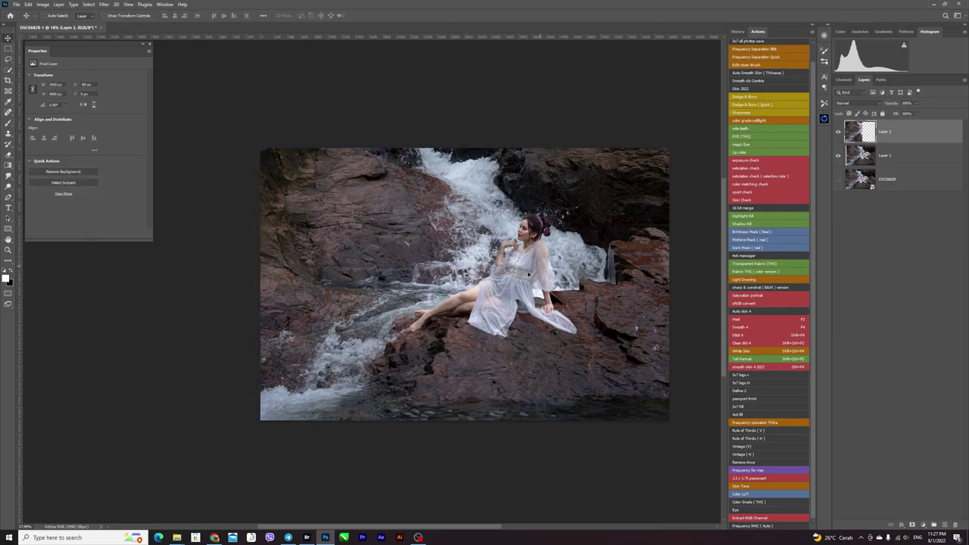
Step: Try a further stretch of Layer 2's left edge, undo it, and add Layer 1 to the selection
scroll(492, 292, up, 1)
scroll(492, 292, up, 1)
scroll(492, 292, down, 1)
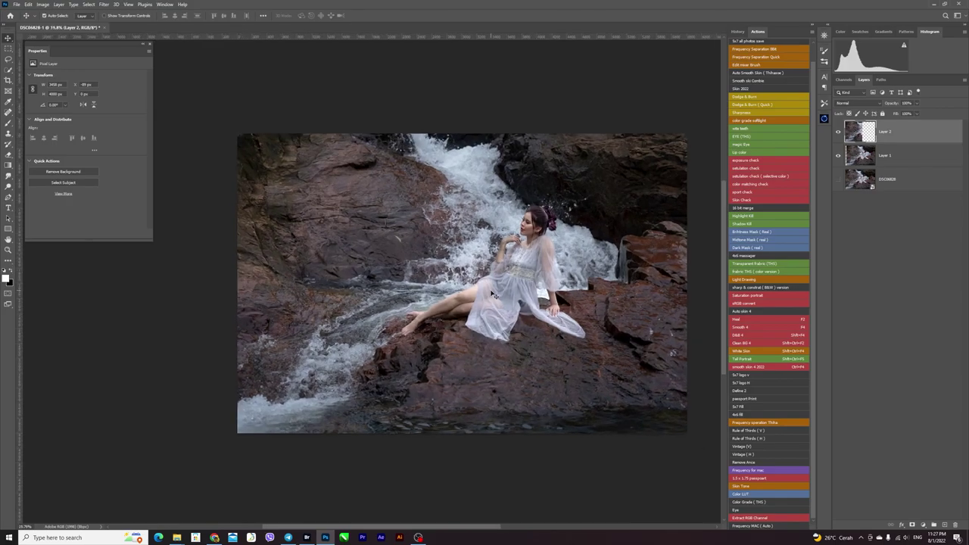
key(ctrl+t)
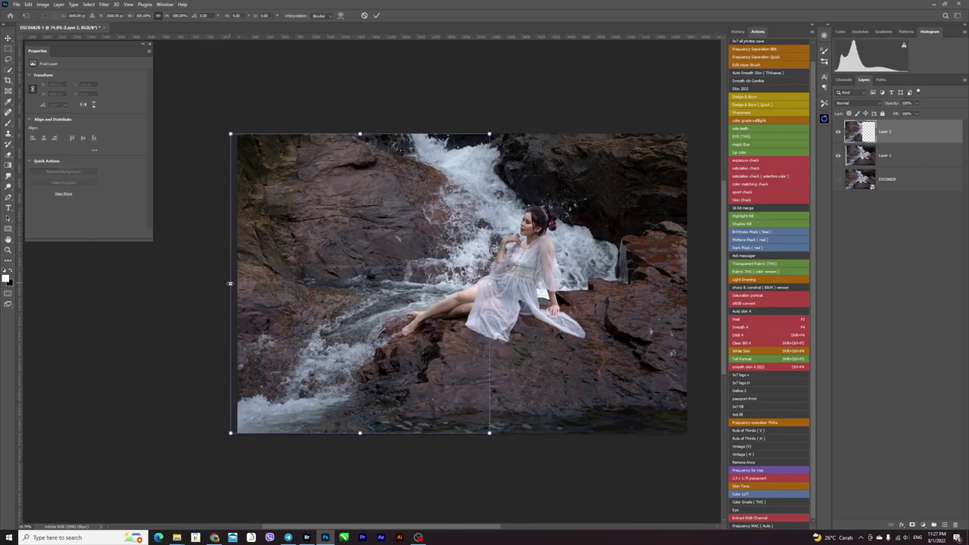
drag(230, 284, 234, 286)
key(Return)
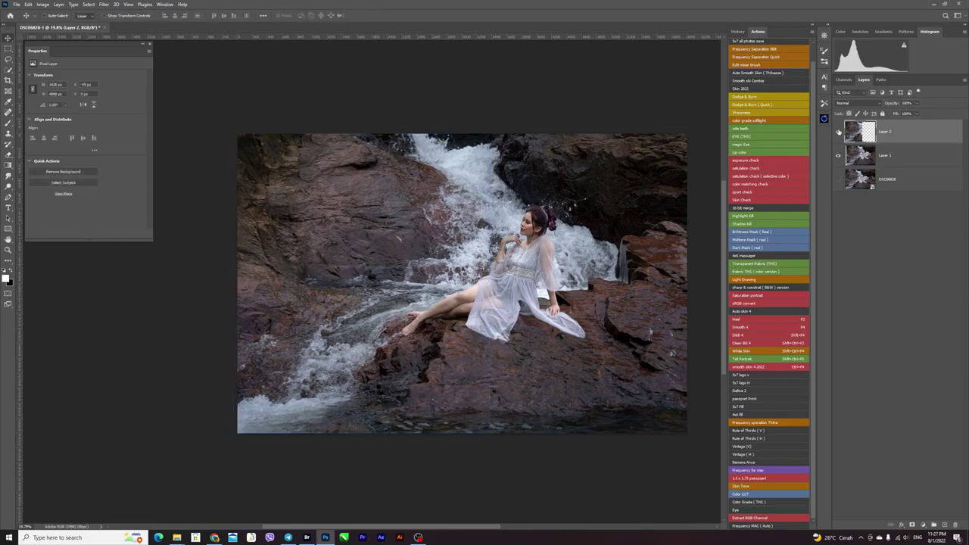
key(ctrl+z)
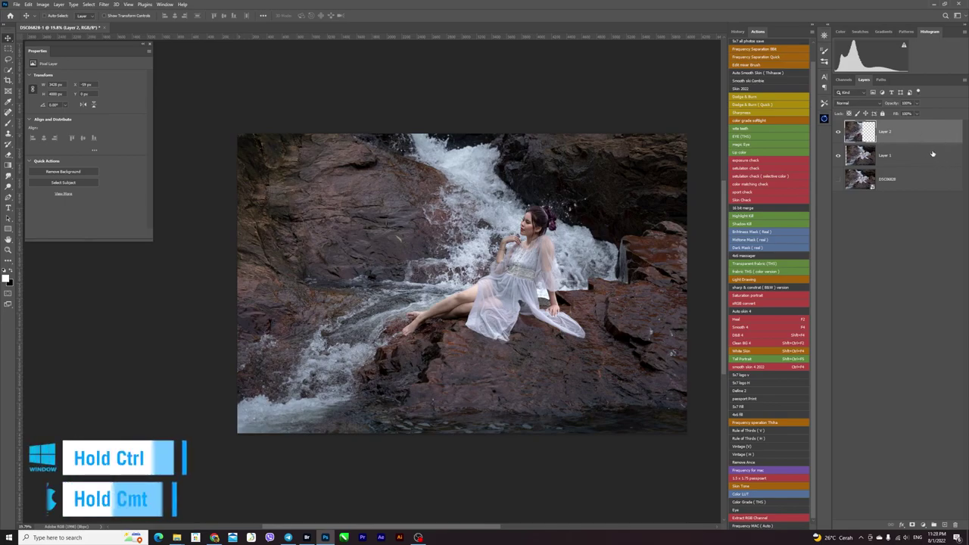
ctrl+click(933, 155)
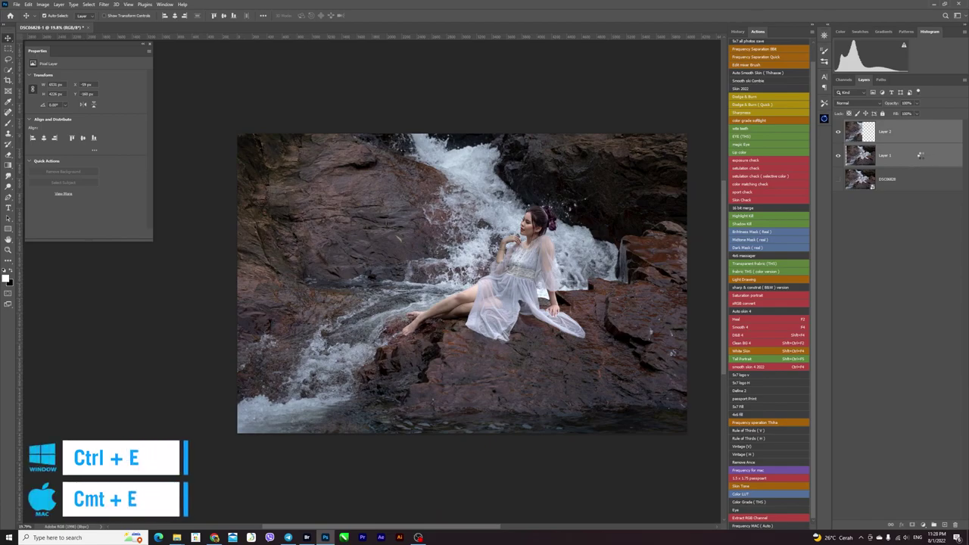
Step: Merge Layer 1 and the stretched Layer 2 into one Layer 2 with Ctrl+E
key(ctrl+e)
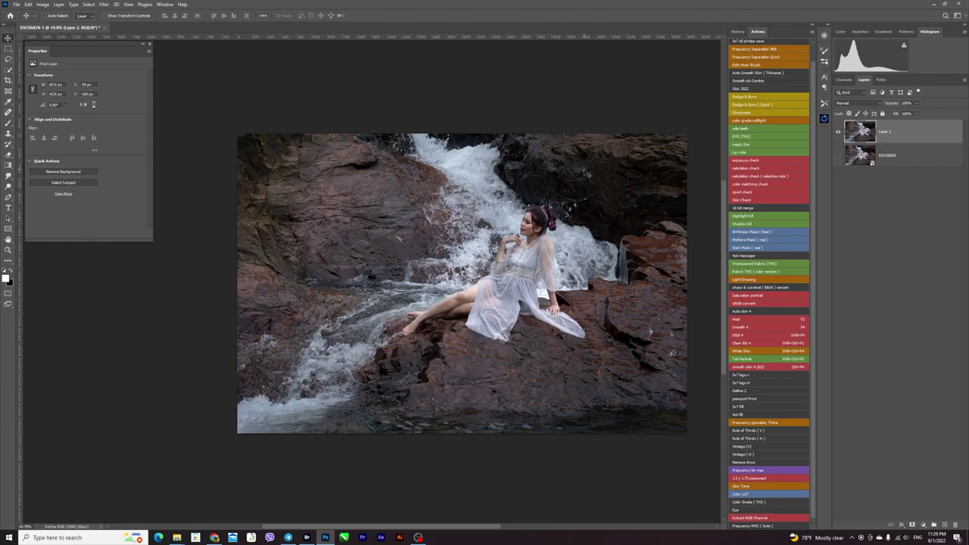
scroll(560, 244, up, 1)
scroll(561, 244, up, 1)
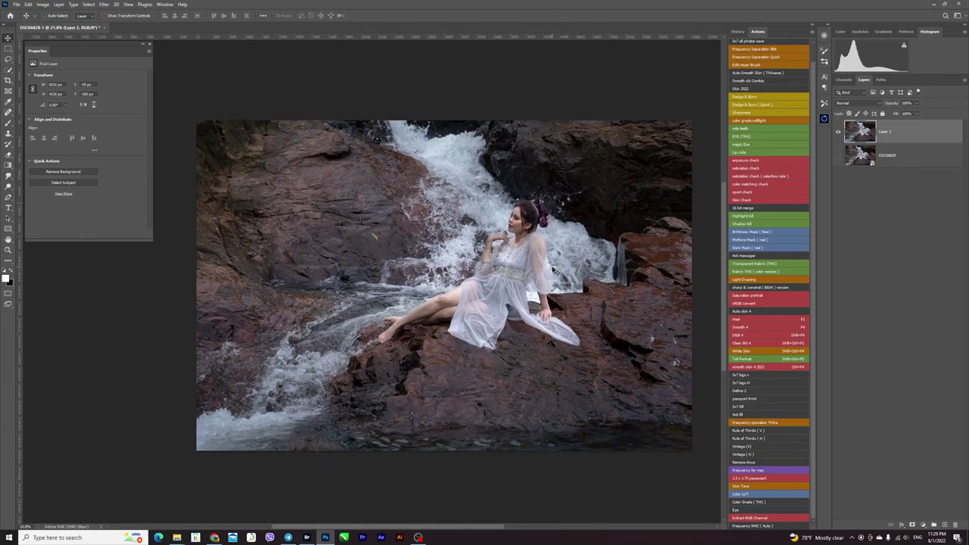
Step: Copy the merged image to a new layer and open it in Liquify at 100% zoom
key(ctrl+a)
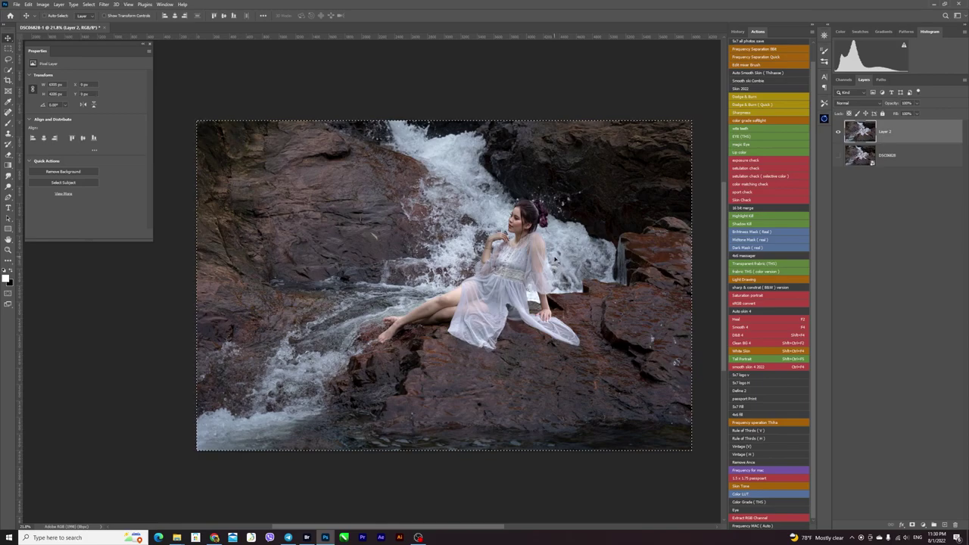
key(ctrl+j)
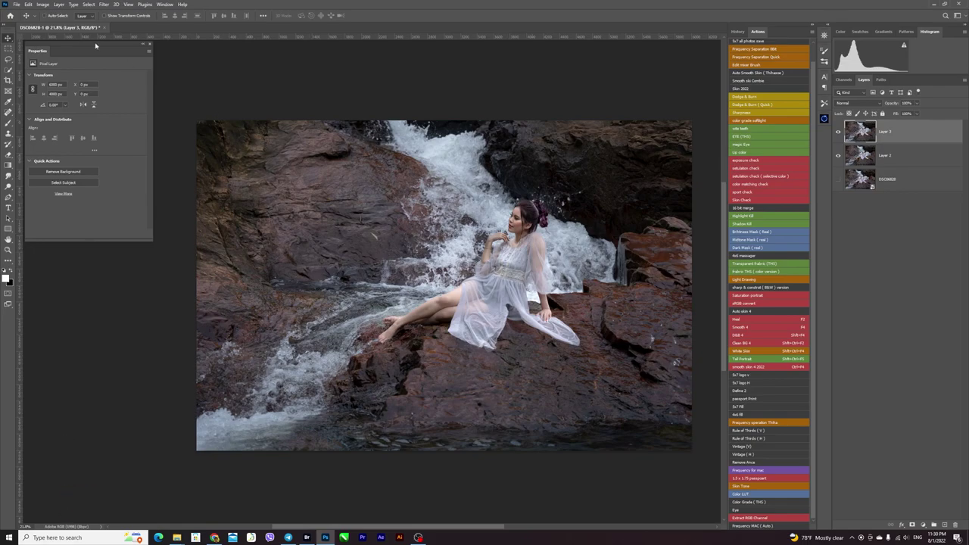
click(106, 6)
click(129, 73)
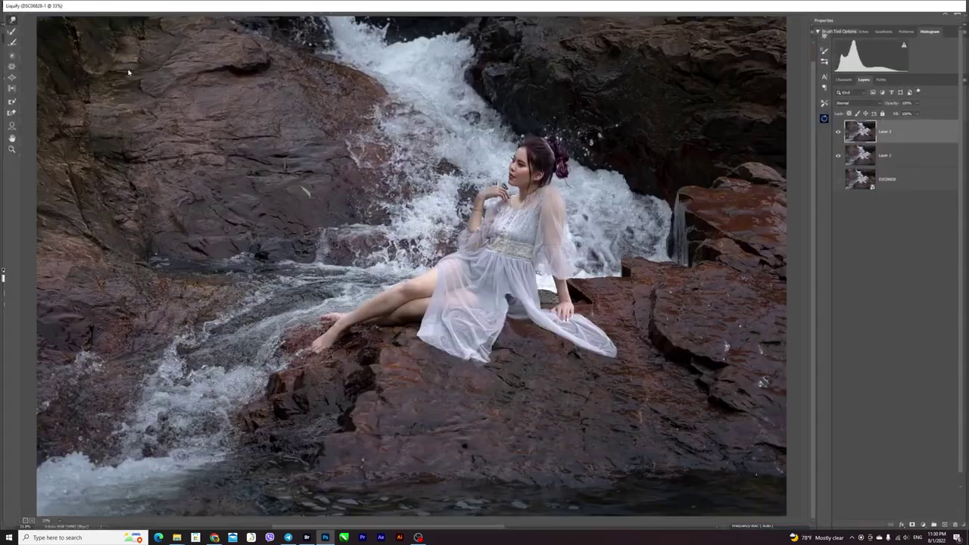
key(ctrl+plus)
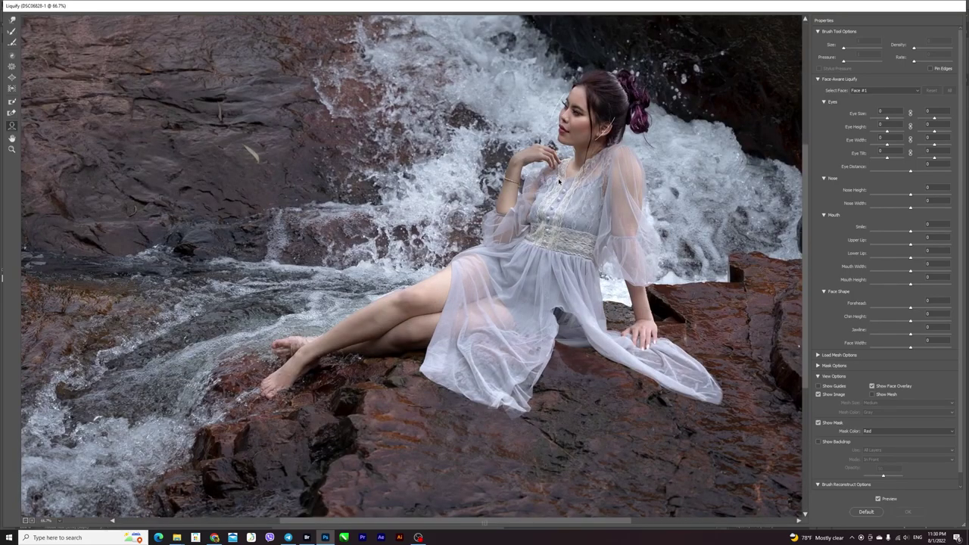
key(ctrl+plus)
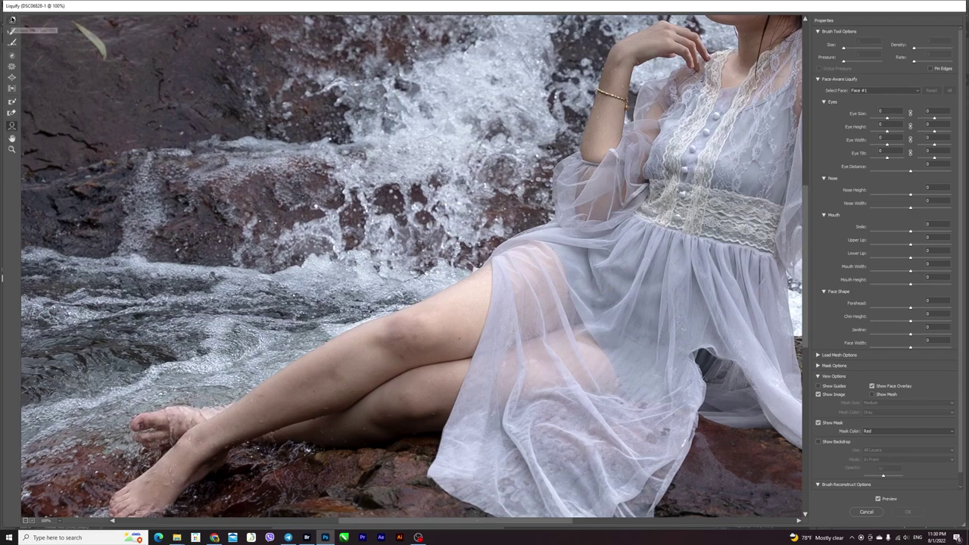
Step: Push the face and hair contours with Forward Warp, resizing the brush as needed
click(12, 20)
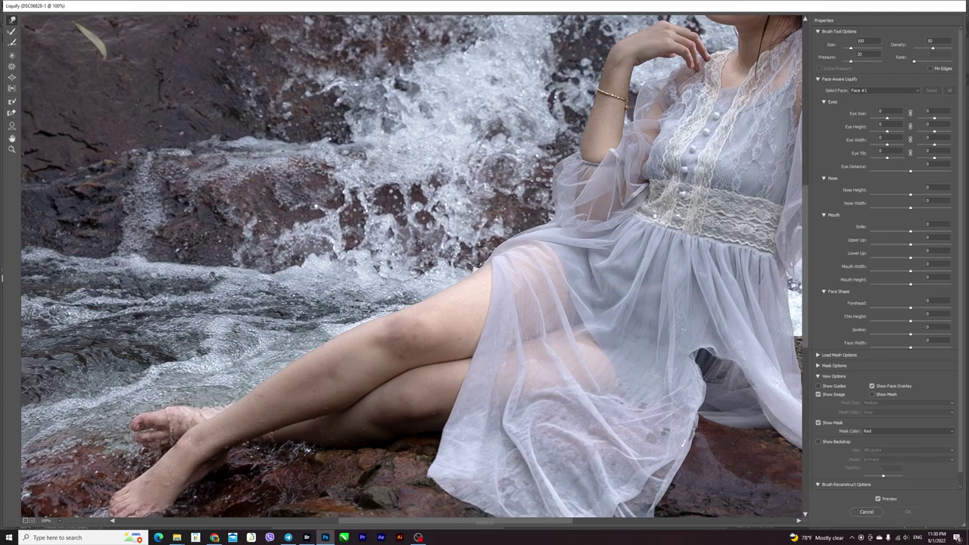
mouse_move(726, 45)
mouse_down()
mouse_move(473, 225)
mouse_move(485, 216)
mouse_up()
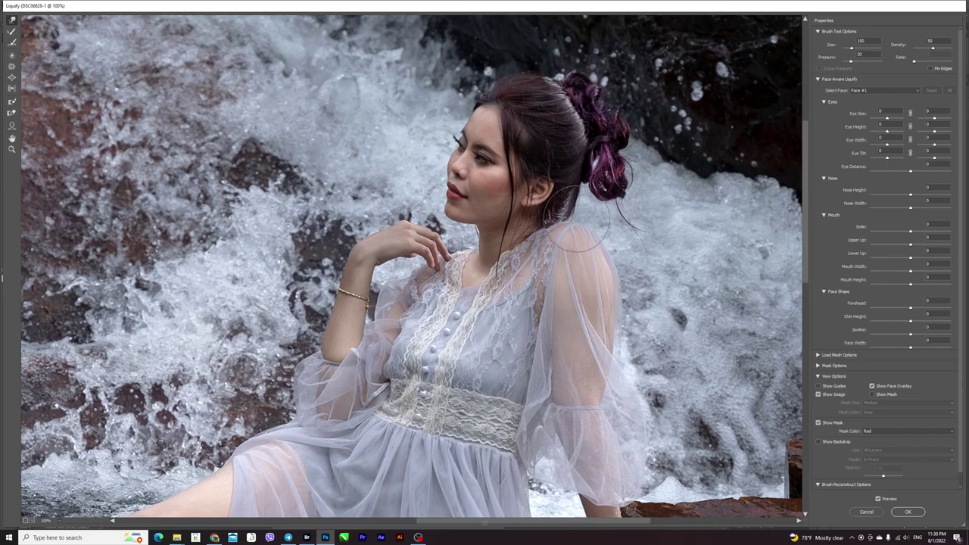
key(bracketleft)
key(bracketleft)
key(bracketleft)
key(bracketleft)
key(bracketleft)
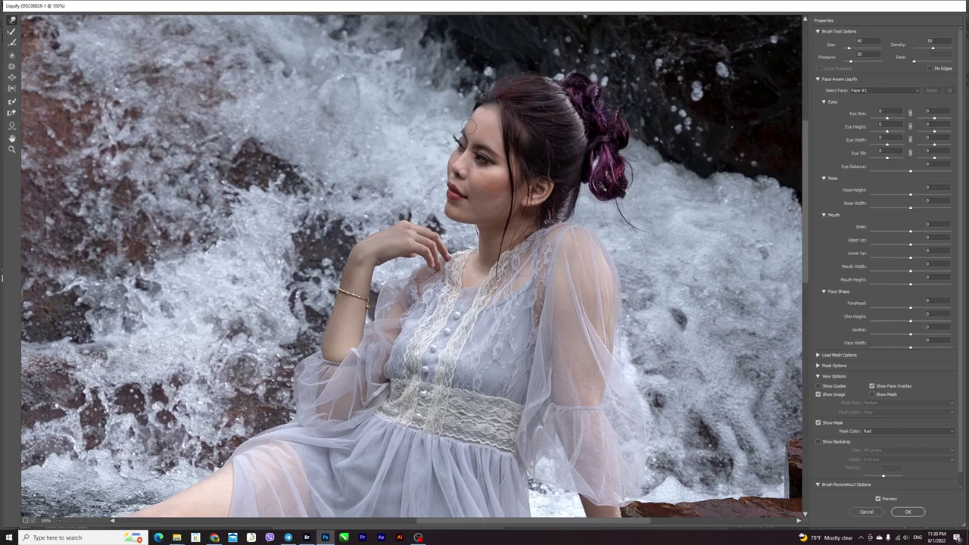
key(bracketright)
key(bracketright)
key(bracketright)
key(bracketright)
key(bracketright)
key(bracketleft)
key(bracketleft)
key(bracketleft)
key(bracketright)
key(bracketright)
key(bracketright)
key(bracketright)
key(bracketright)
key(bracketright)
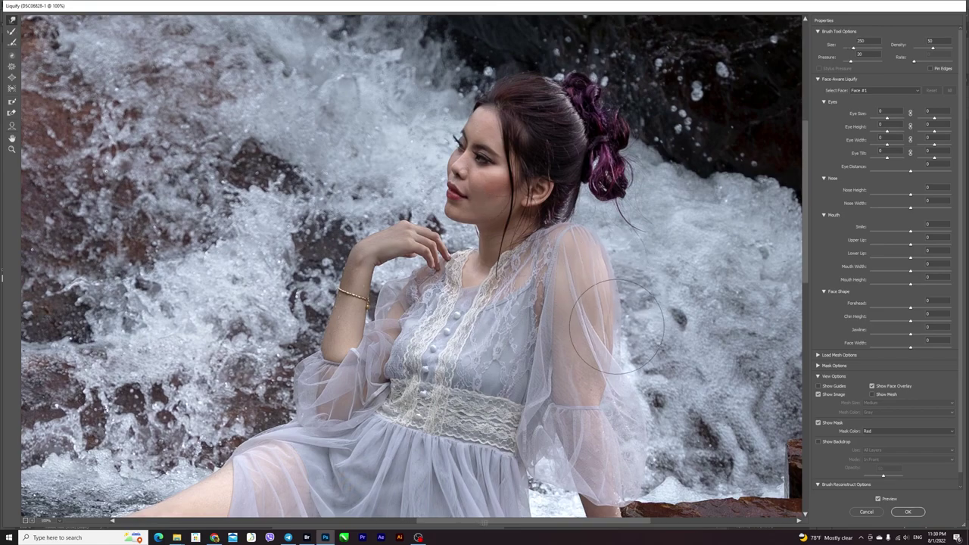
scroll(528, 194, down, 5)
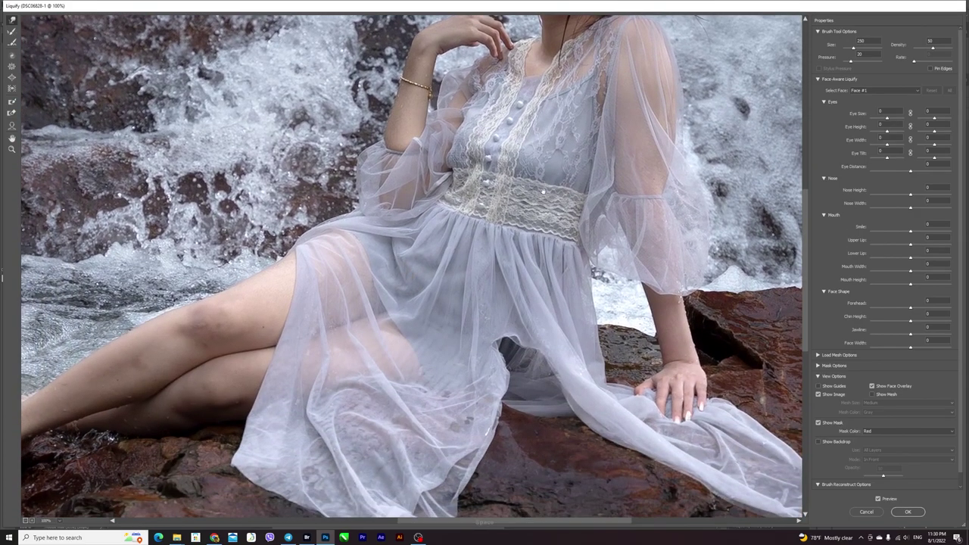
Step: Pucker the dress at the waist with a roughly 500-size brush and commit Liquify to Layer 3
click(11, 66)
key(bracketright)
key(bracketright)
key(bracketright)
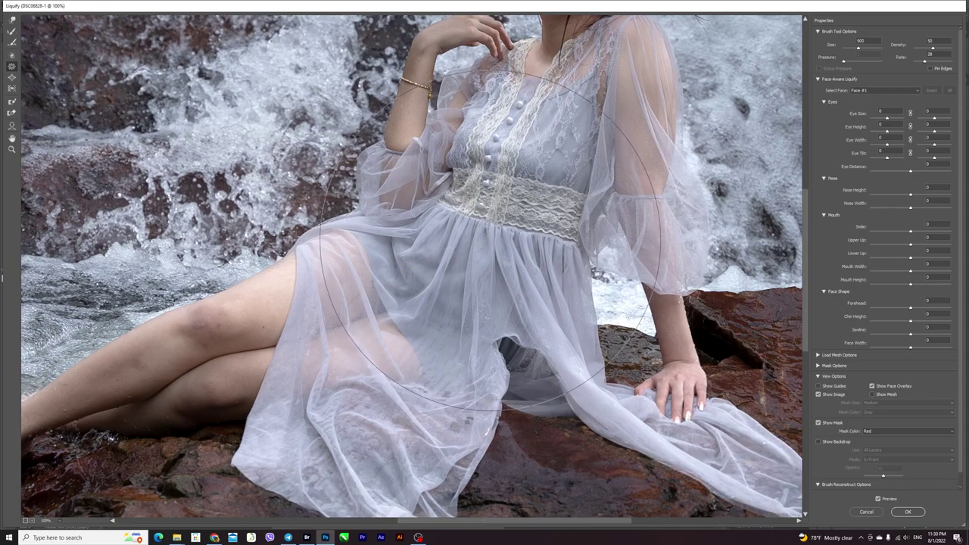
key(bracketleft)
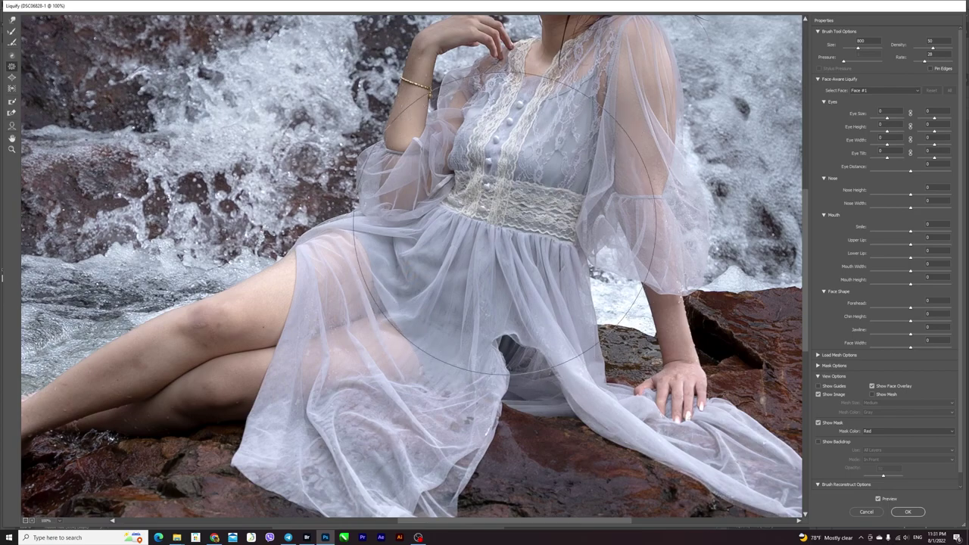
key(bracketleft)
key(bracketleft)
key(bracketleft)
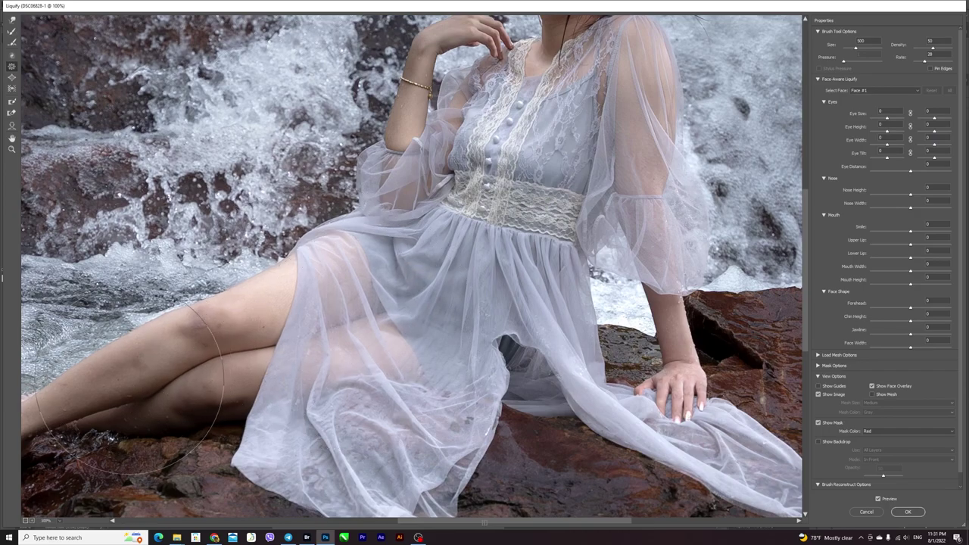
key(bracketright)
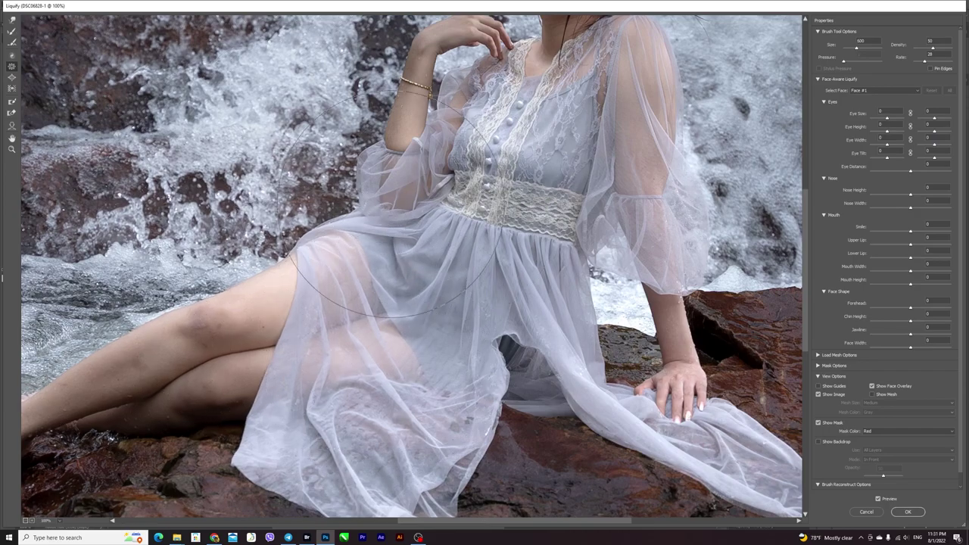
click(11, 28)
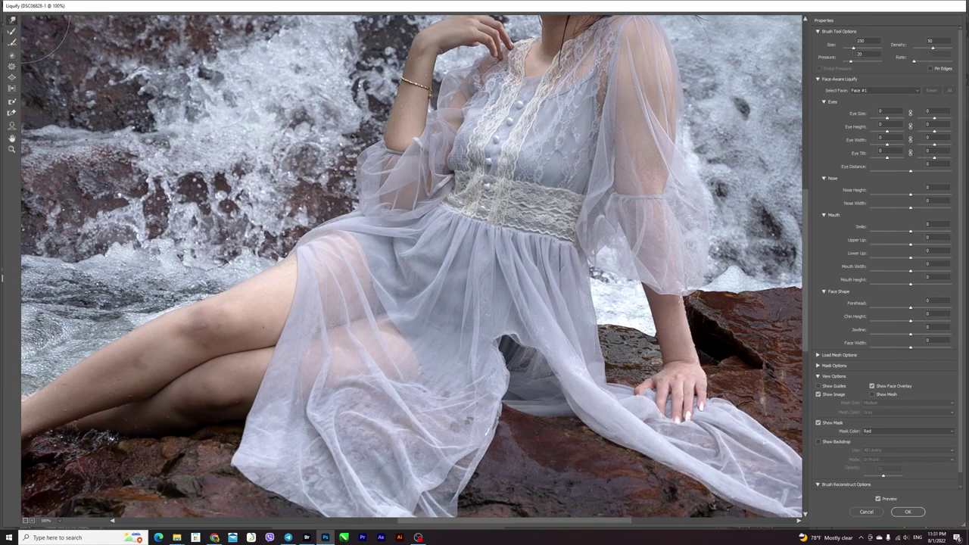
key(ctrl+minus)
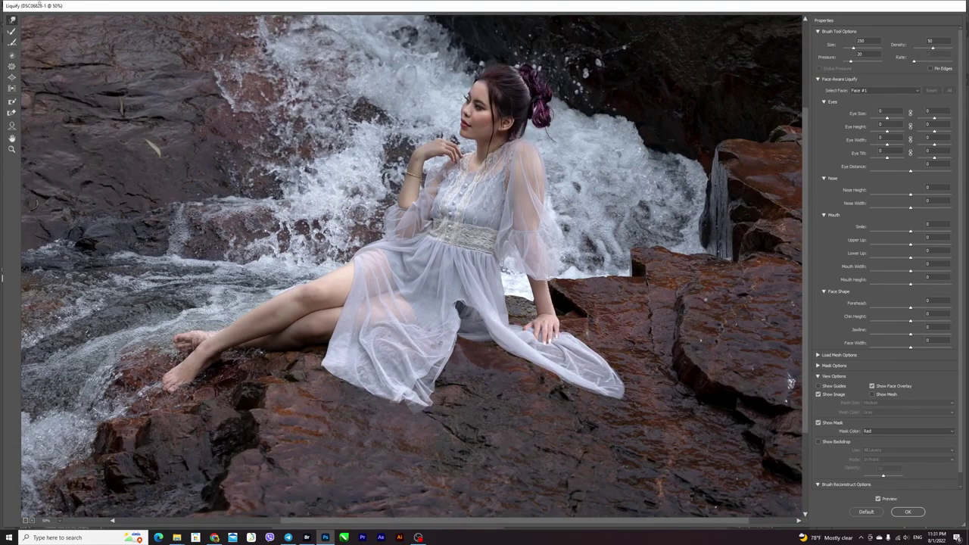
key(ctrl+minus)
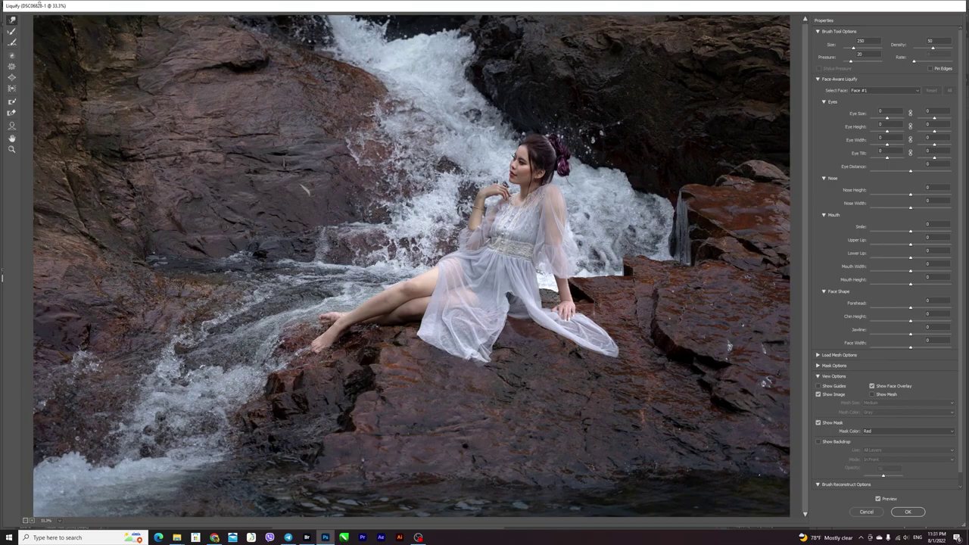
click(908, 511)
Step: Duplicate the layer and spot-heal stray hairs across the cheek and beside the face
key(shift+j)
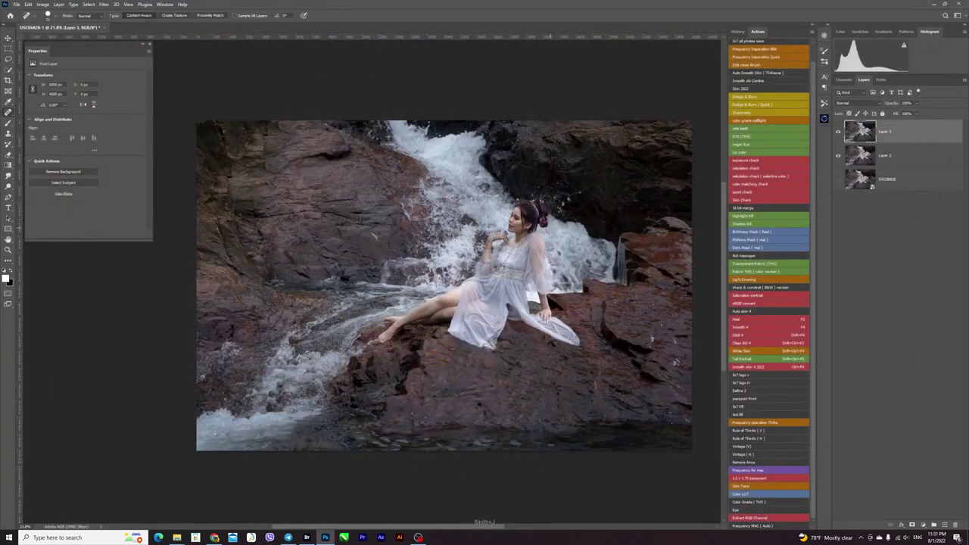
scroll(559, 227, up, 8)
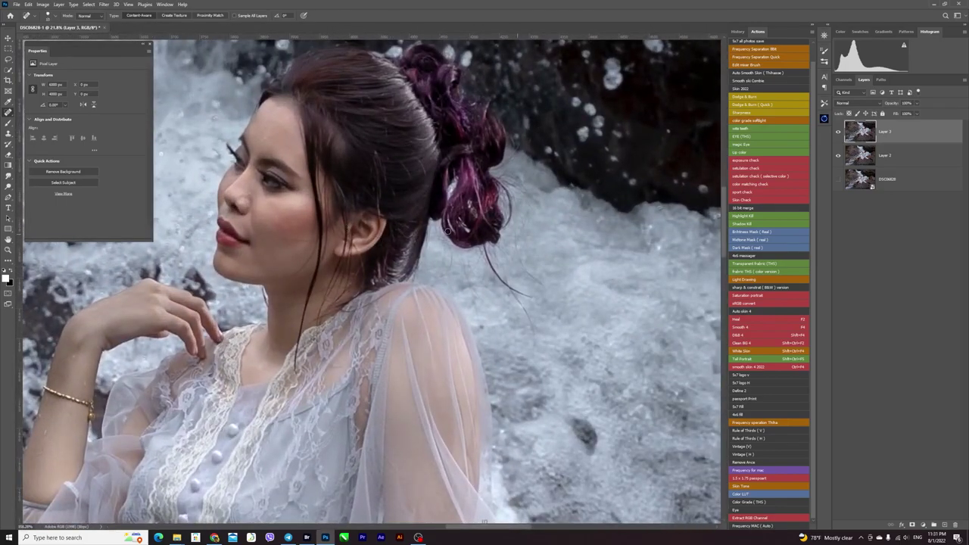
scroll(383, 147, up, 1)
scroll(389, 162, up, 1)
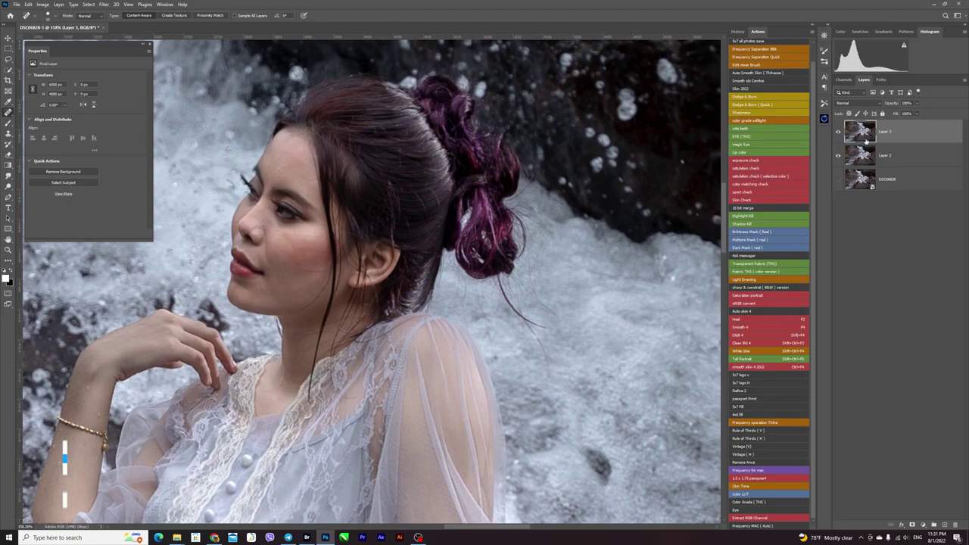
key(ctrl+j)
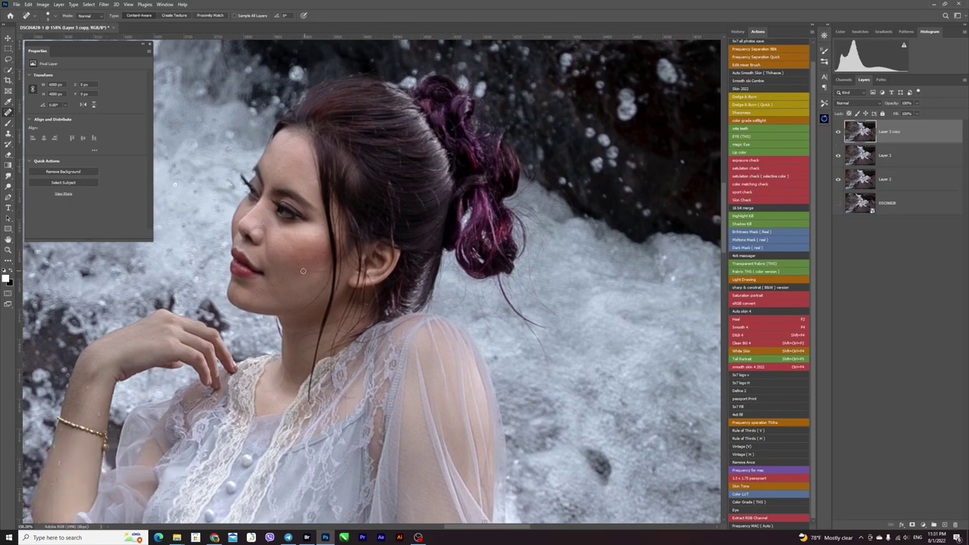
mouse_move(297, 270)
mouse_down()
mouse_move(330, 270)
mouse_move(301, 308)
mouse_up()
drag(314, 333, 300, 362)
Step: Spot-heal the flyaway hairs across and around the hair bun
drag(401, 160, 447, 171)
mouse_move(496, 277)
mouse_down()
mouse_move(546, 327)
mouse_move(528, 324)
mouse_move(548, 368)
mouse_up()
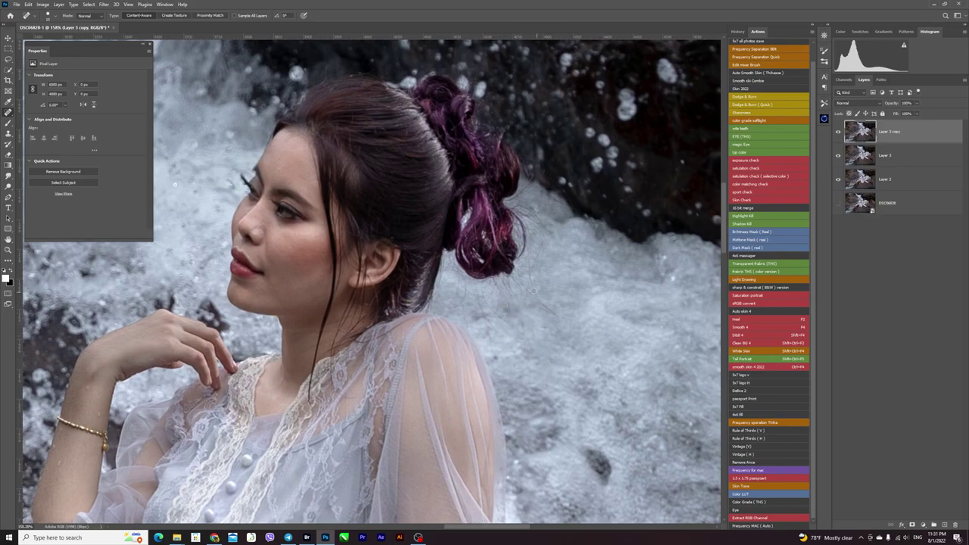
drag(533, 280, 556, 316)
drag(495, 310, 530, 350)
drag(514, 306, 536, 320)
drag(491, 295, 476, 329)
drag(352, 131, 441, 262)
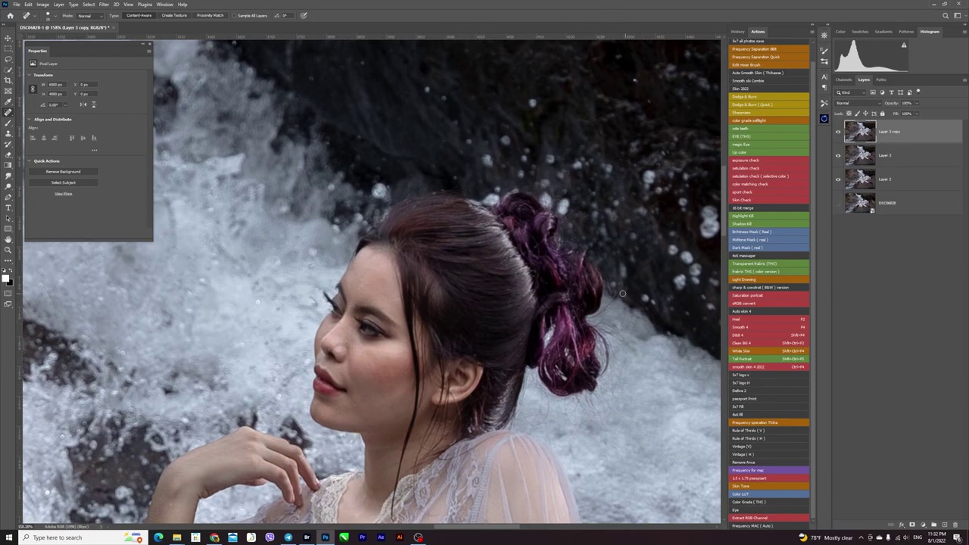
Step: Toggle the retouched Layer 3 copy off and on to compare before and after
scroll(473, 249, down, 1)
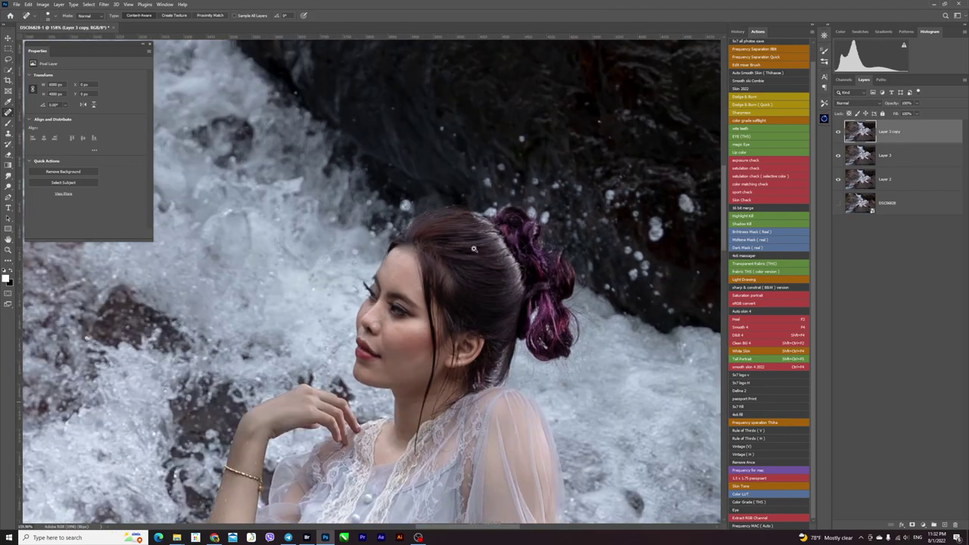
scroll(474, 250, up, 1)
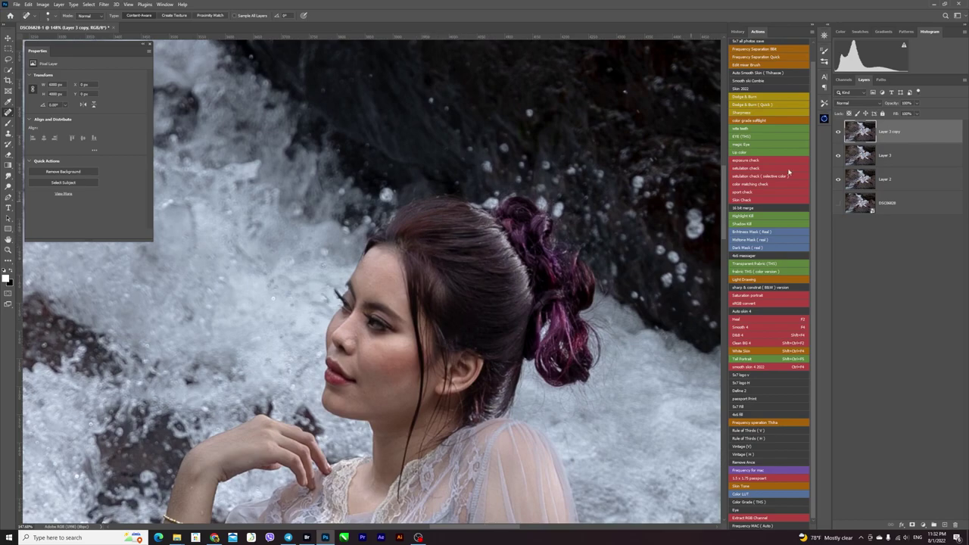
click(838, 132)
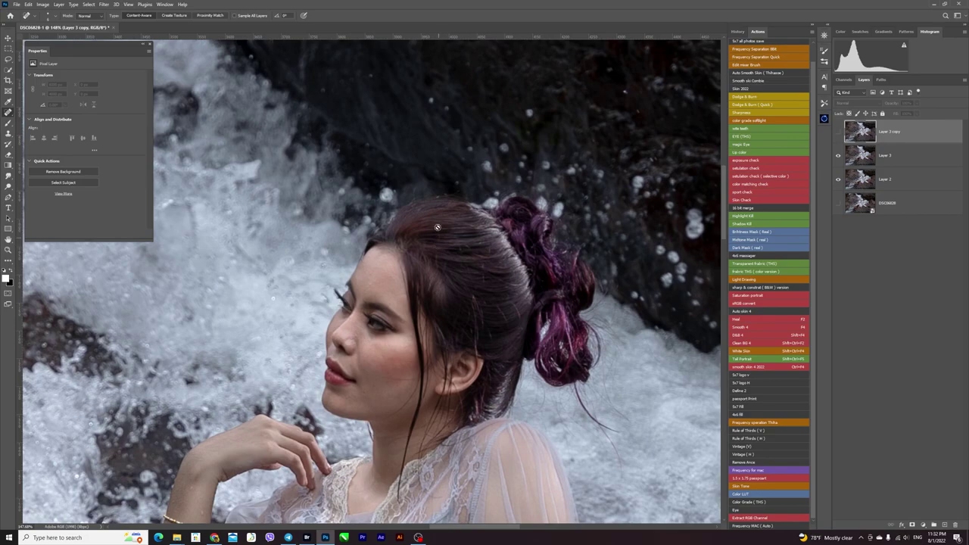
click(837, 132)
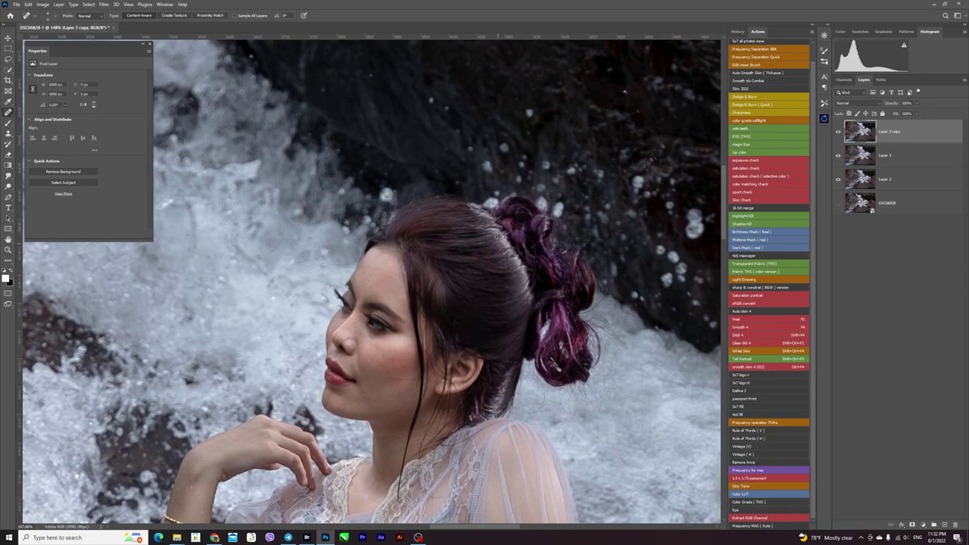
scroll(511, 228, down, 1)
scroll(508, 216, down, 3)
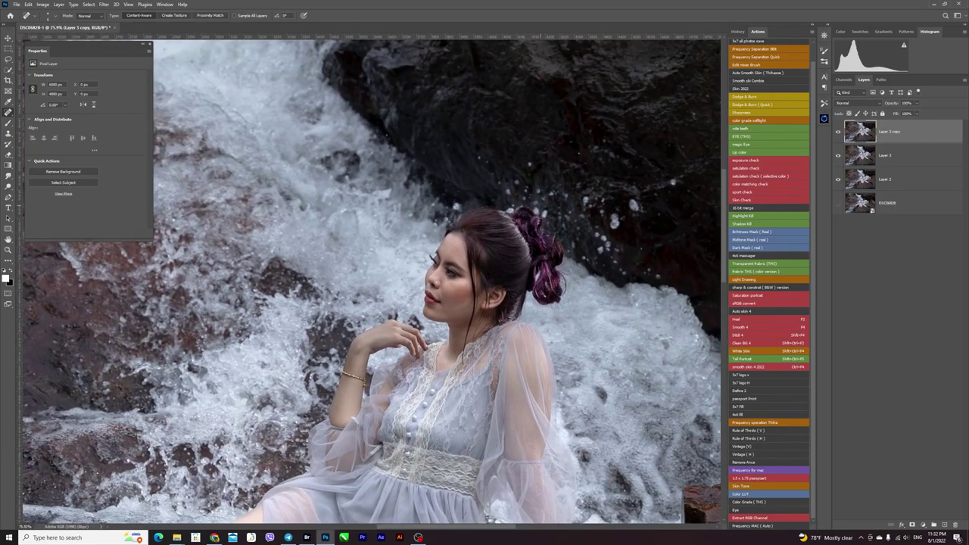
click(838, 133)
click(838, 133)
scroll(527, 182, down, 5)
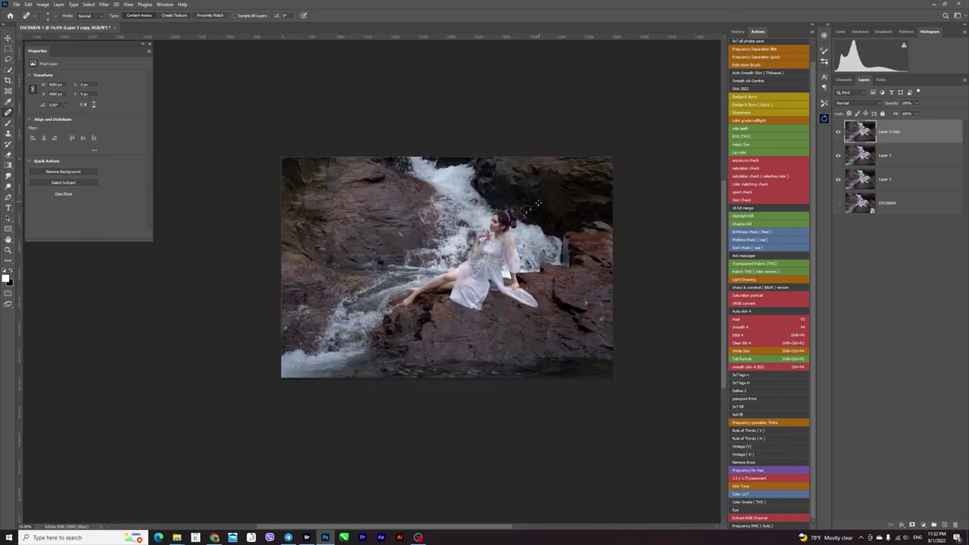
ctrl+click(520, 221)
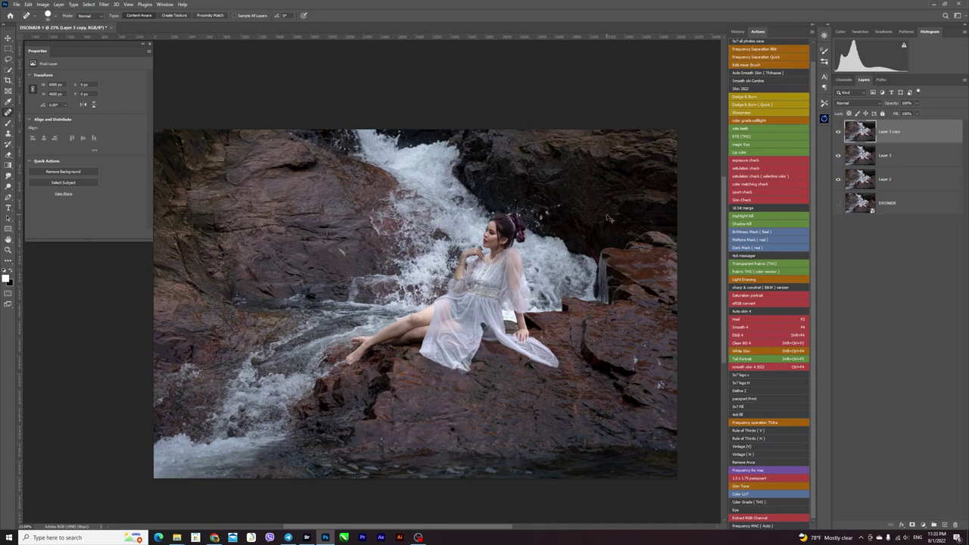
key(ctrl+j)
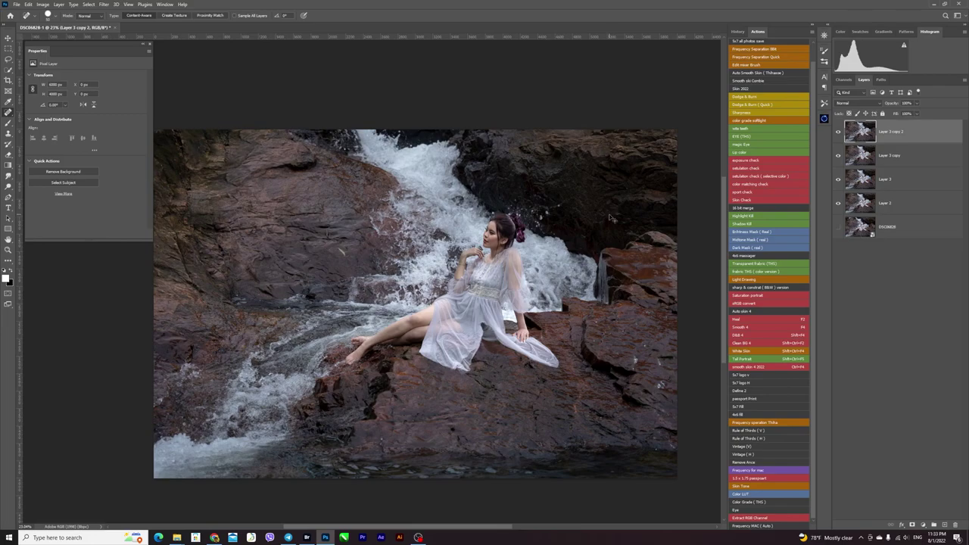
key(ctrl+z)
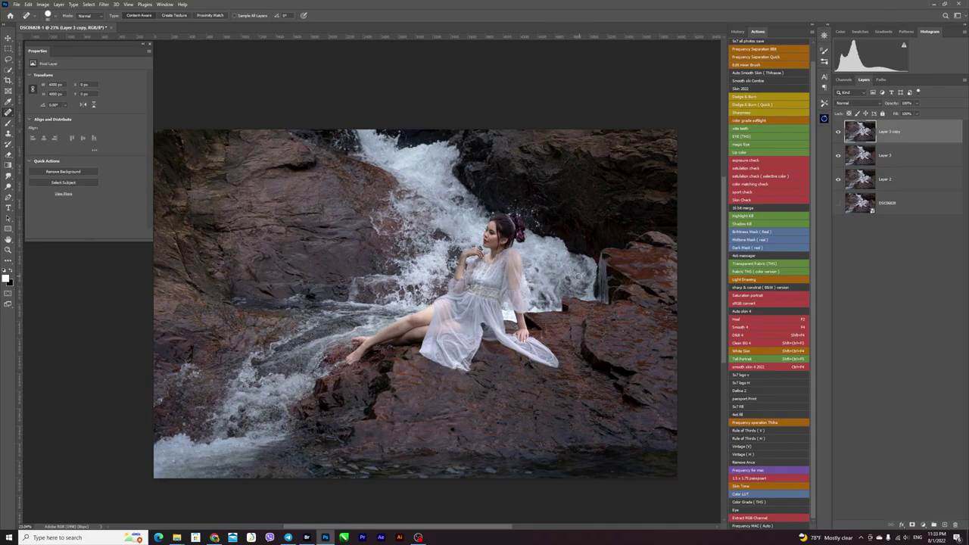
Step: Pan the view and flick the retouched layer off and on to compare
key(space)
drag(575, 286, 585, 286)
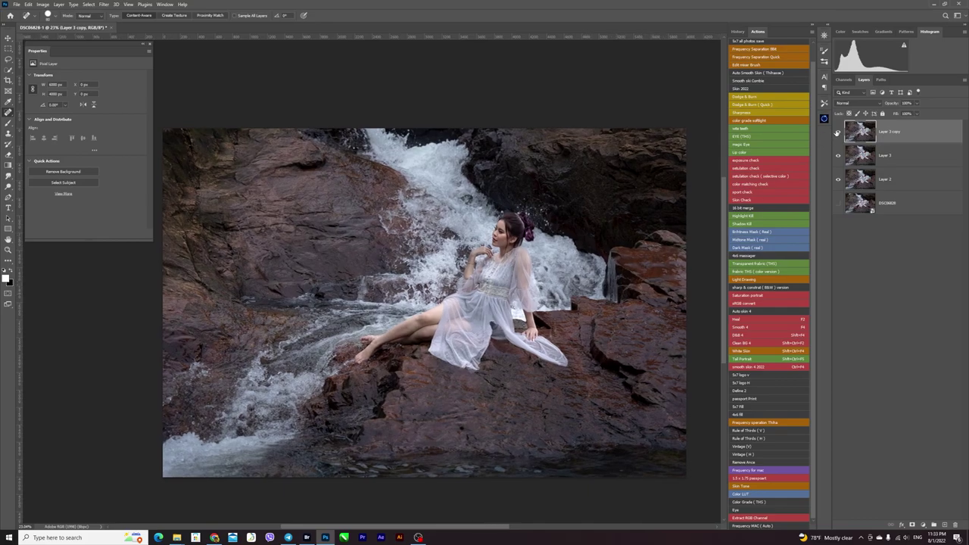
click(837, 133)
click(837, 134)
click(838, 133)
click(838, 133)
Step: Zoom in close on the woman's face and make the brush smaller
key(ctrl+space)
ctrl+click(522, 240)
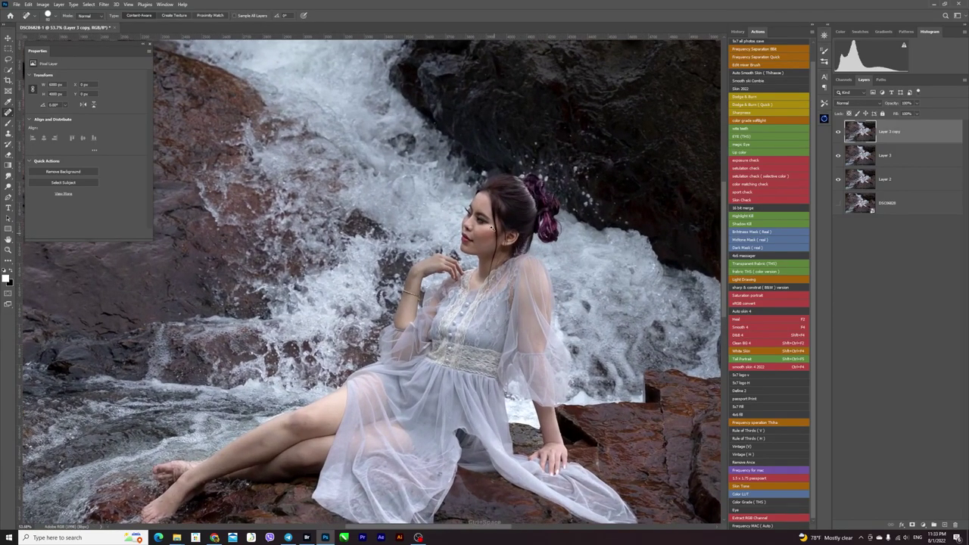
ctrl+click(490, 227)
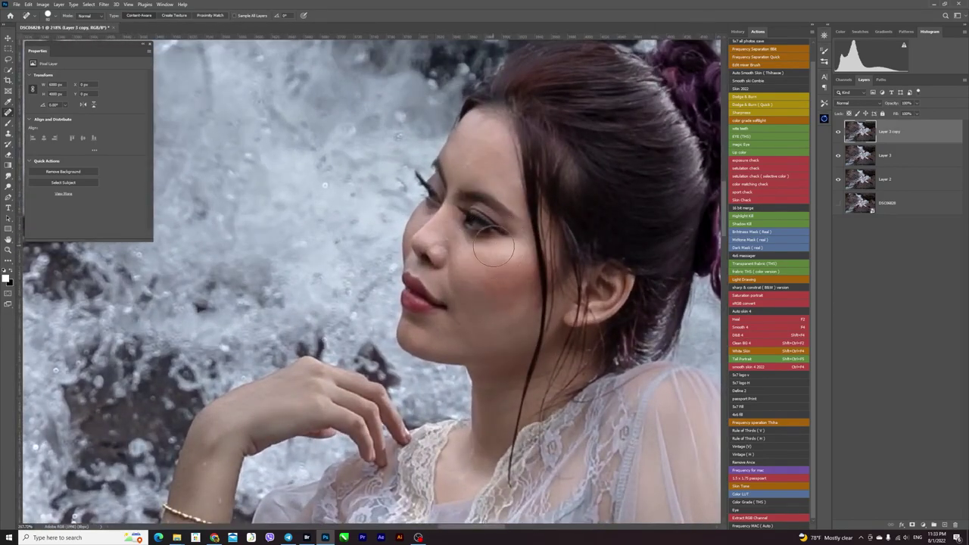
key(bracketleft)
key(bracketleft)
key(bracketleft)
Step: Zoom back out and begin a lasso outline around the woman's head and neck
scroll(510, 232, down, 2)
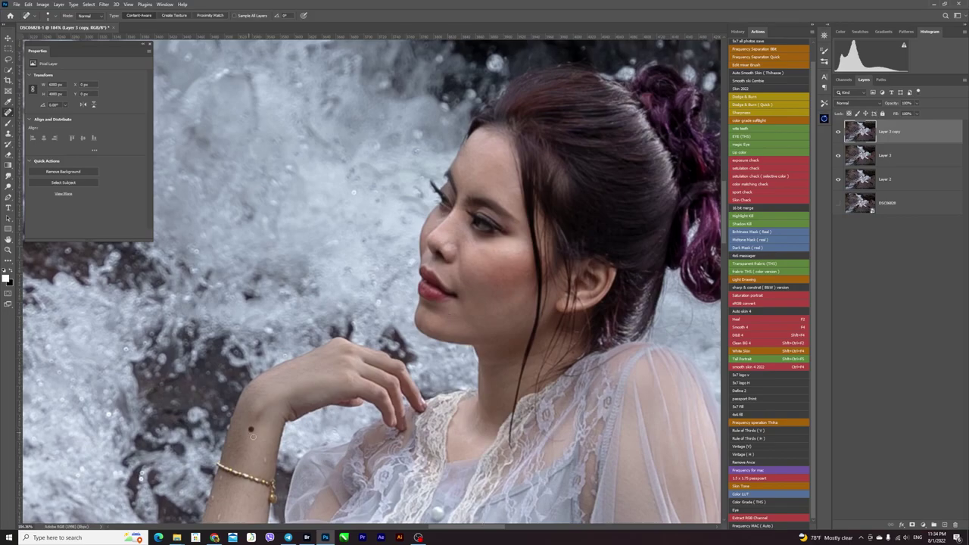
scroll(579, 182, down, 1)
scroll(554, 168, down, 2)
scroll(555, 168, down, 2)
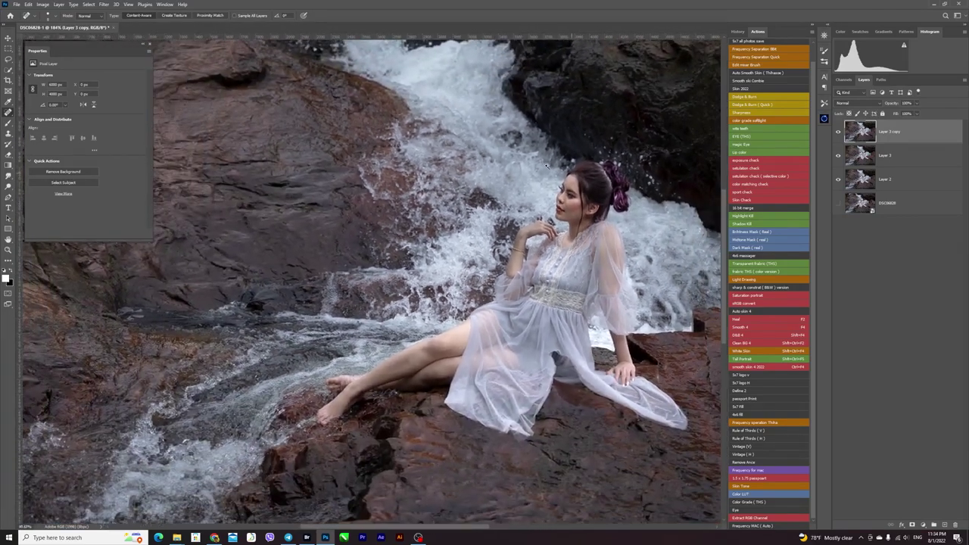
click(9, 59)
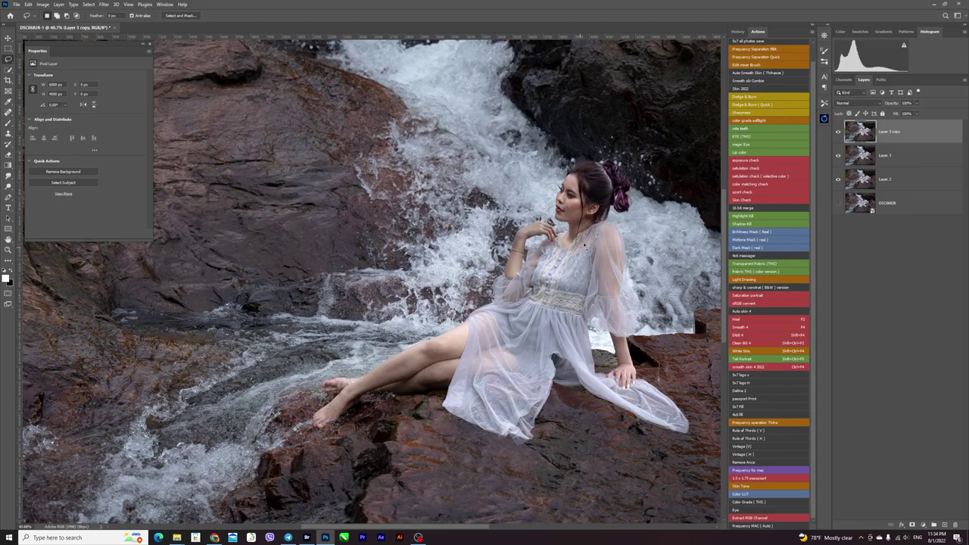
mouse_move(608, 222)
mouse_down()
mouse_move(552, 196)
mouse_move(503, 278)
mouse_up()
Step: Close the lasso, add the foot, arm and sleeve, then run Frequency MAC (Auto)
drag(560, 247, 577, 253)
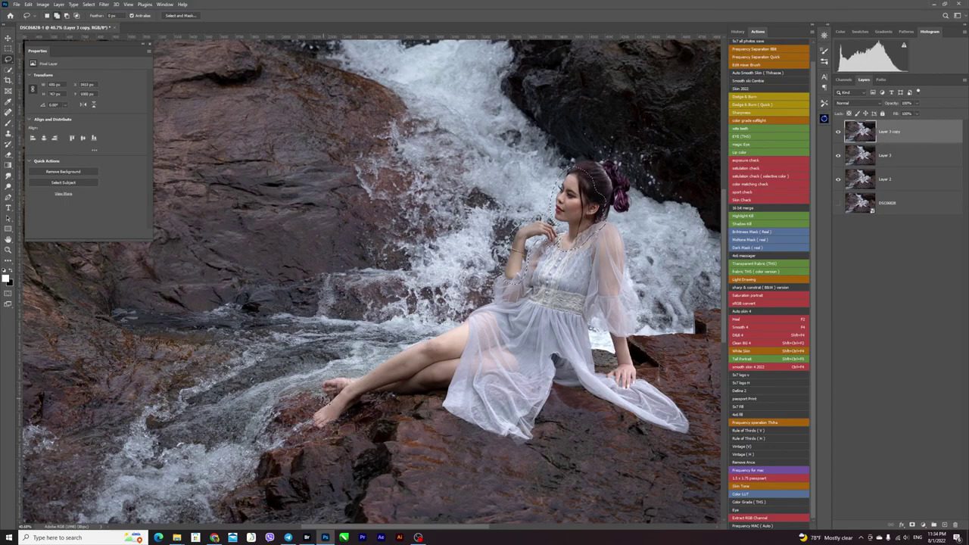
mouse_move(324, 402)
mouse_down()
mouse_move(484, 305)
mouse_move(518, 356)
mouse_move(485, 385)
mouse_move(364, 411)
mouse_move(326, 436)
mouse_move(310, 417)
mouse_up()
mouse_move(606, 383)
mouse_down()
mouse_move(640, 387)
mouse_move(634, 333)
mouse_move(606, 279)
mouse_up()
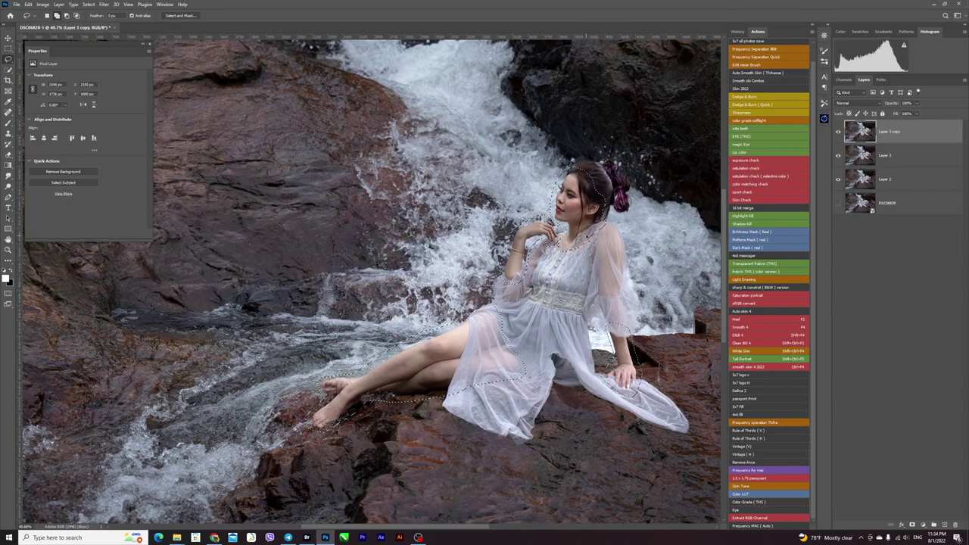
mouse_move(587, 236)
mouse_down()
mouse_move(597, 297)
mouse_move(625, 309)
mouse_move(632, 268)
mouse_up()
scroll(602, 195, up, 5)
scroll(602, 195, up, 3)
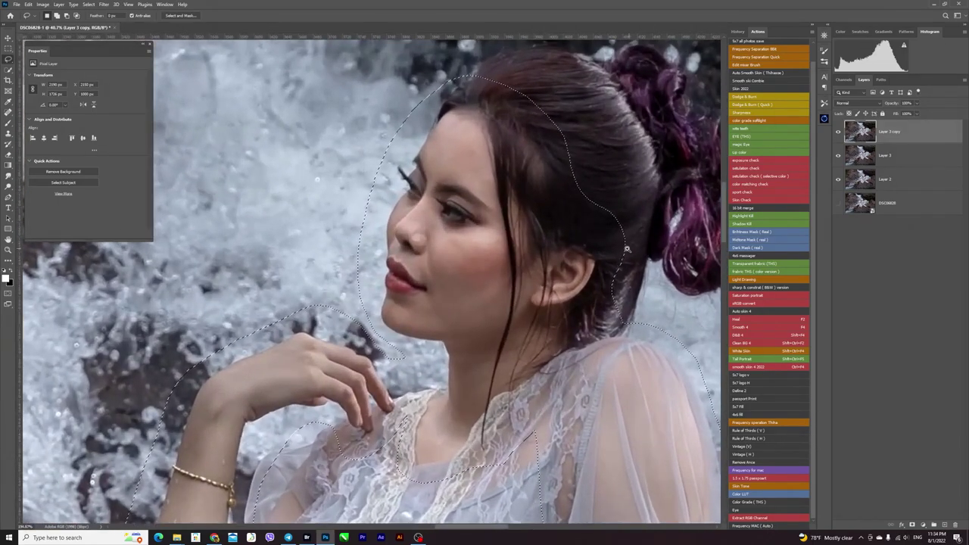
click(773, 528)
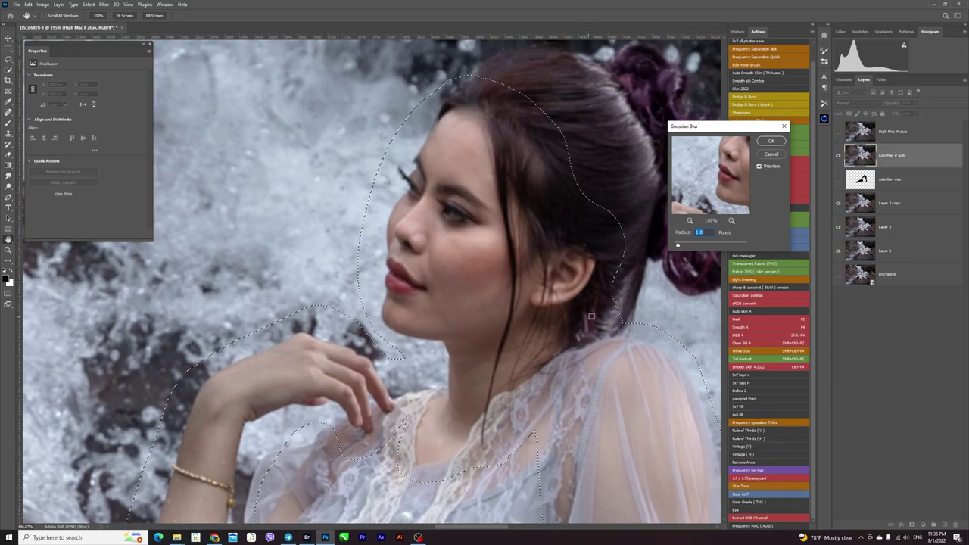
Step: Blur the low-frequency layer at 2.5 px and the smoothing layer at 2 px
text(2)
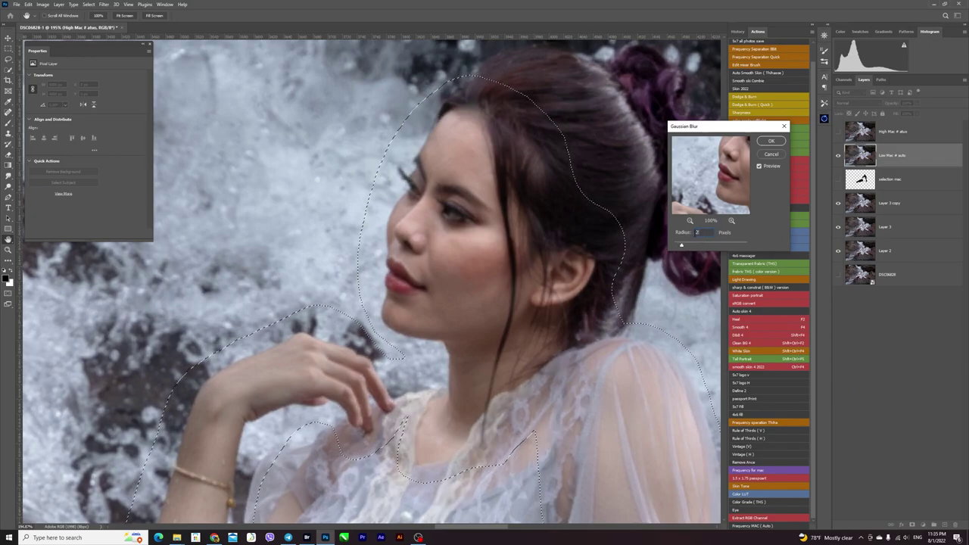
text(.5)
click(769, 141)
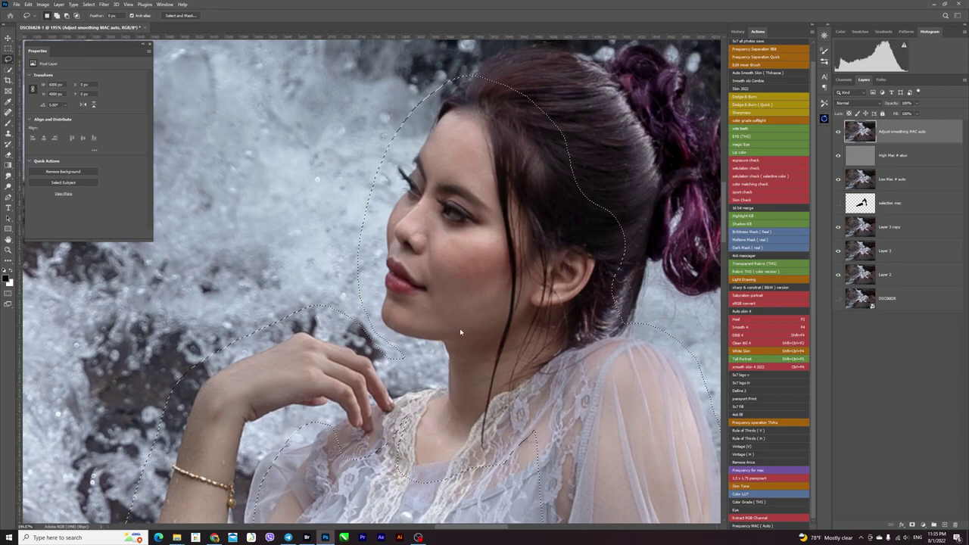
text(2.5)
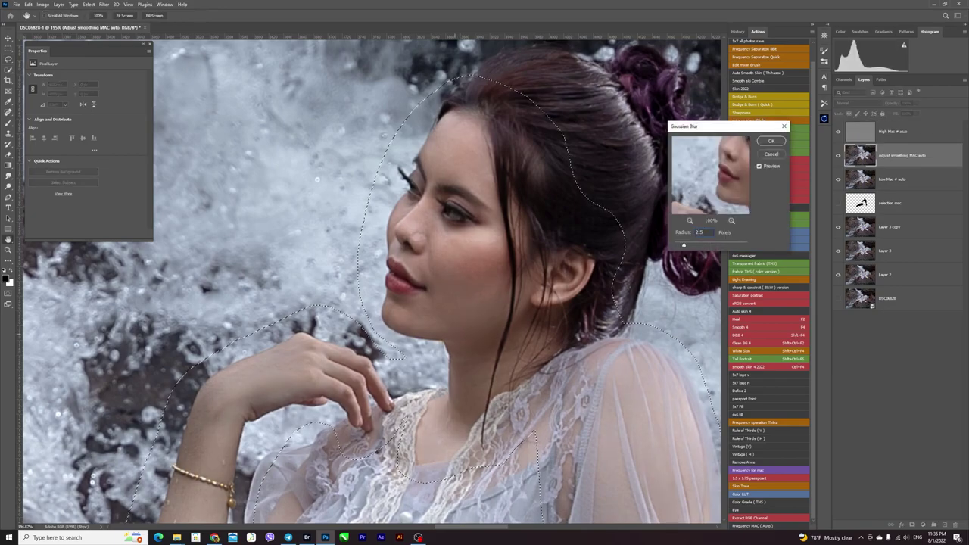
click(685, 232)
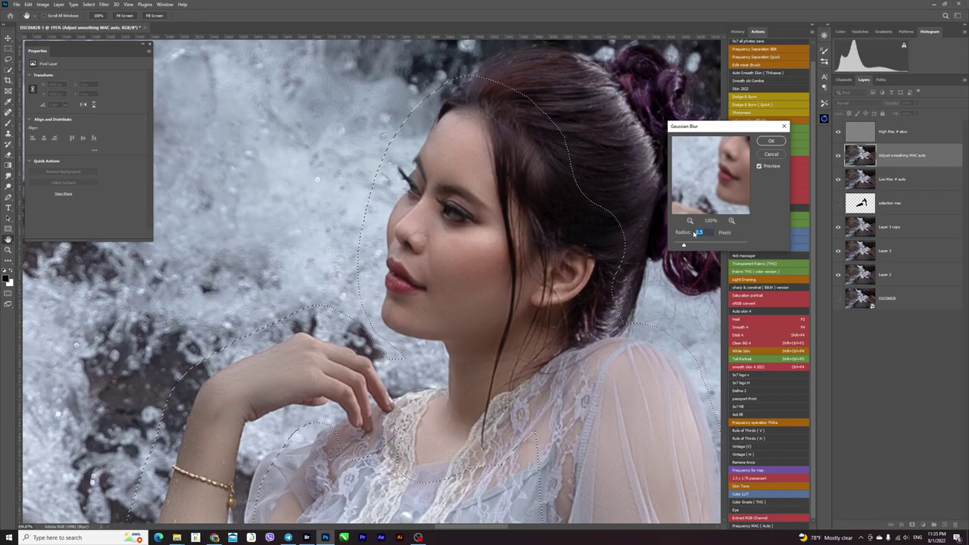
text(2)
key(Return)
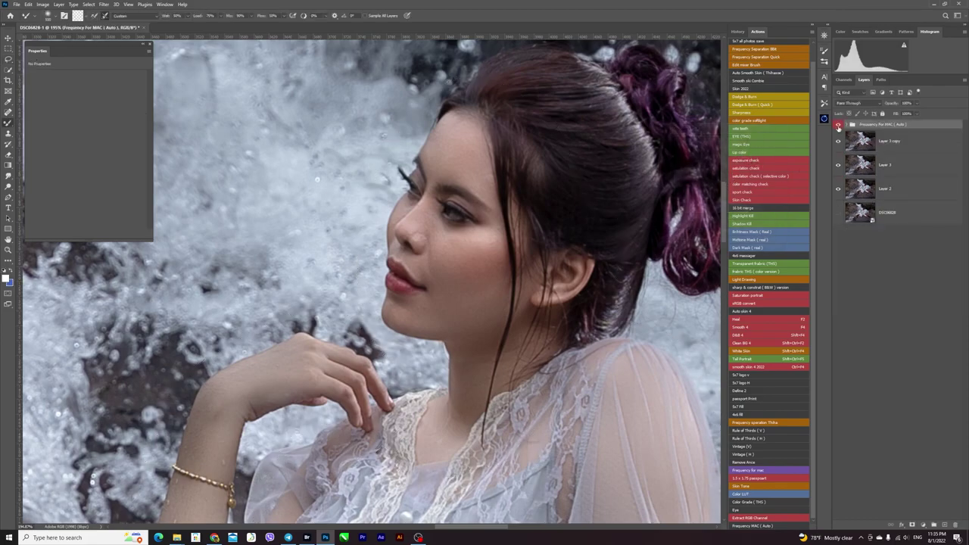
Step: Expand the Frequency group, enable the Black & White check, and hide High Mac
click(838, 125)
click(840, 125)
click(853, 125)
click(838, 141)
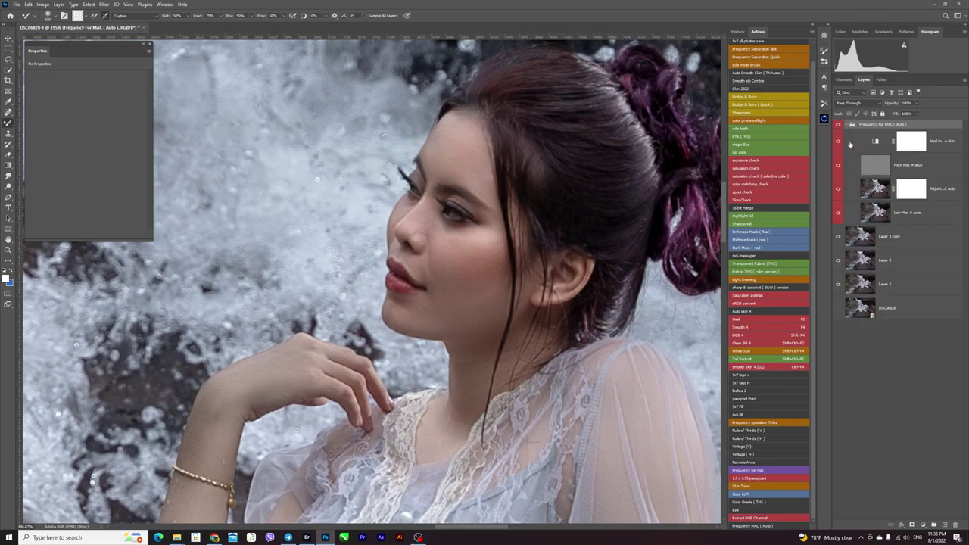
click(875, 143)
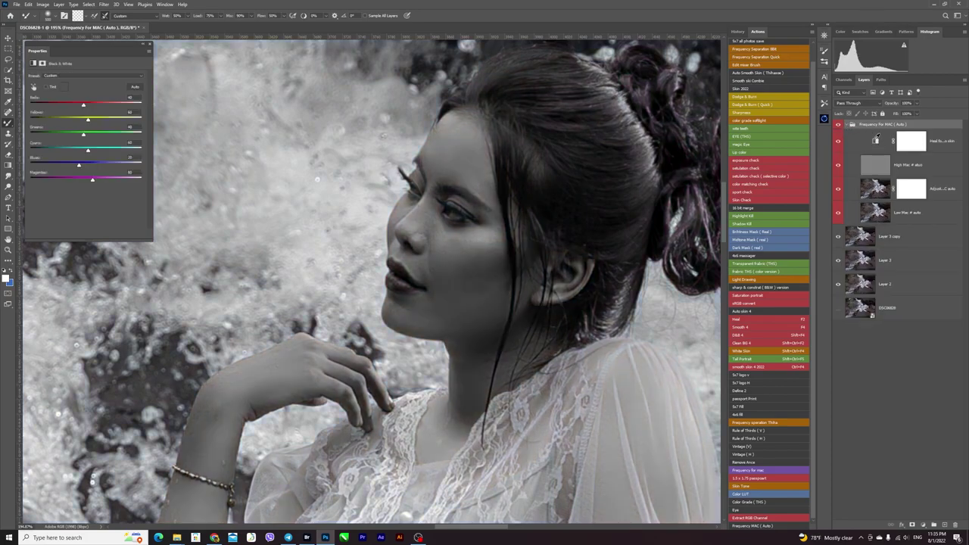
click(840, 173)
Step: Even out cheek tones on the smoothing layer, then re-enable High Mac detail
click(874, 188)
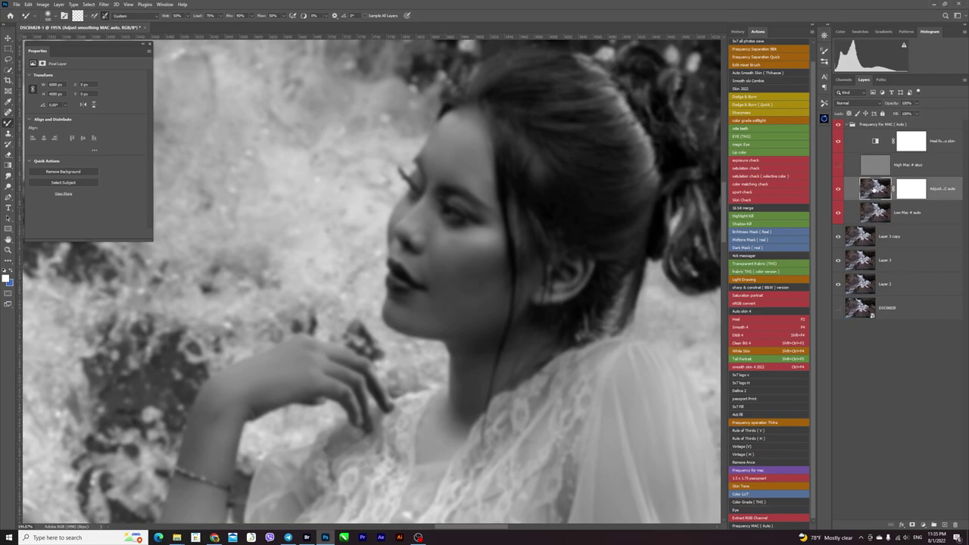
key([)
key([)
key([)
key([)
key([)
key([)
scroll(450, 253, up, 2)
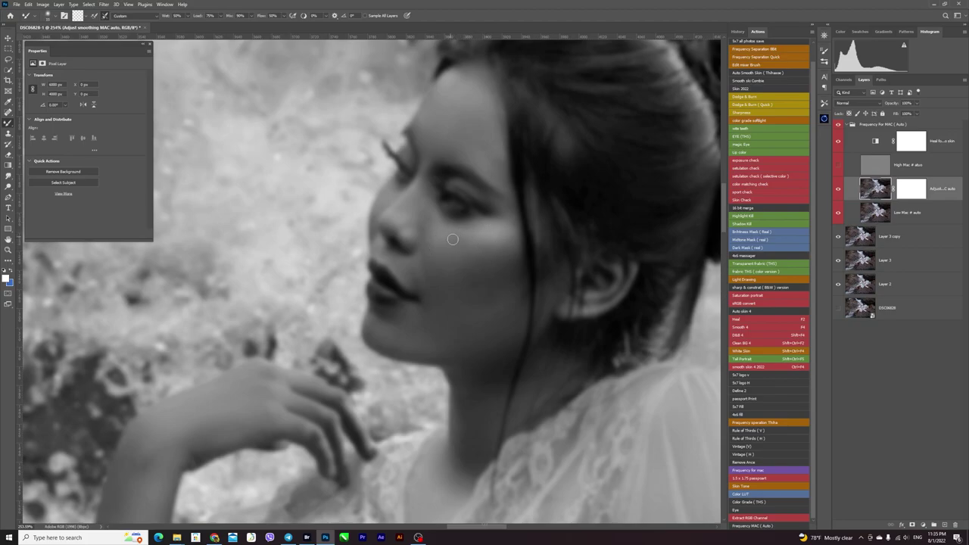
key(])
key(])
key(])
key(])
key(])
click(837, 165)
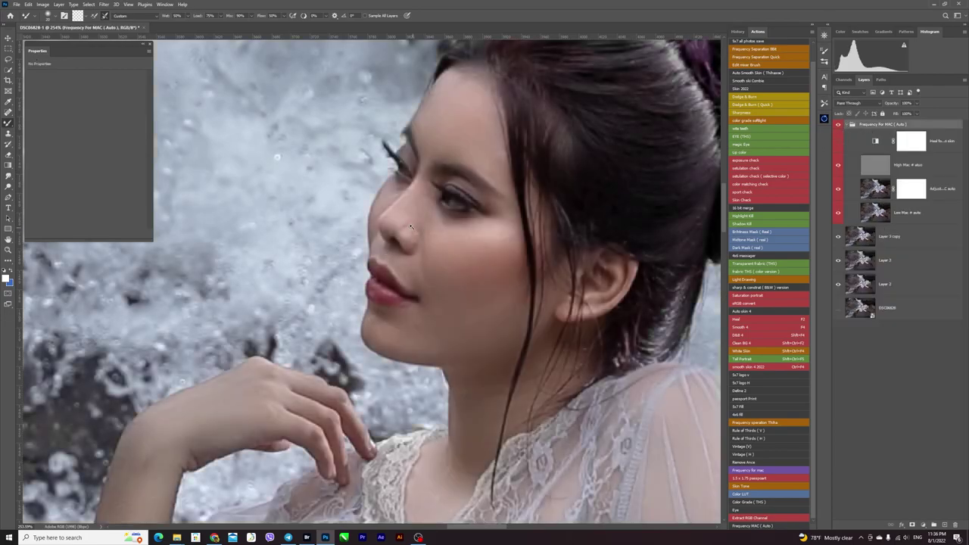
Step: Select the High Mac detail layer and toggle its visibility to compare
scroll(416, 216, up, 2)
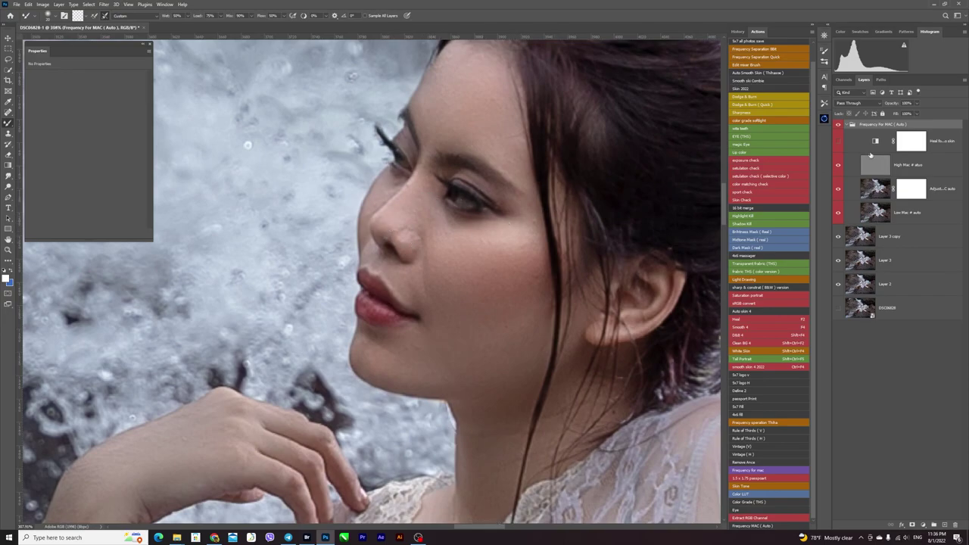
click(909, 166)
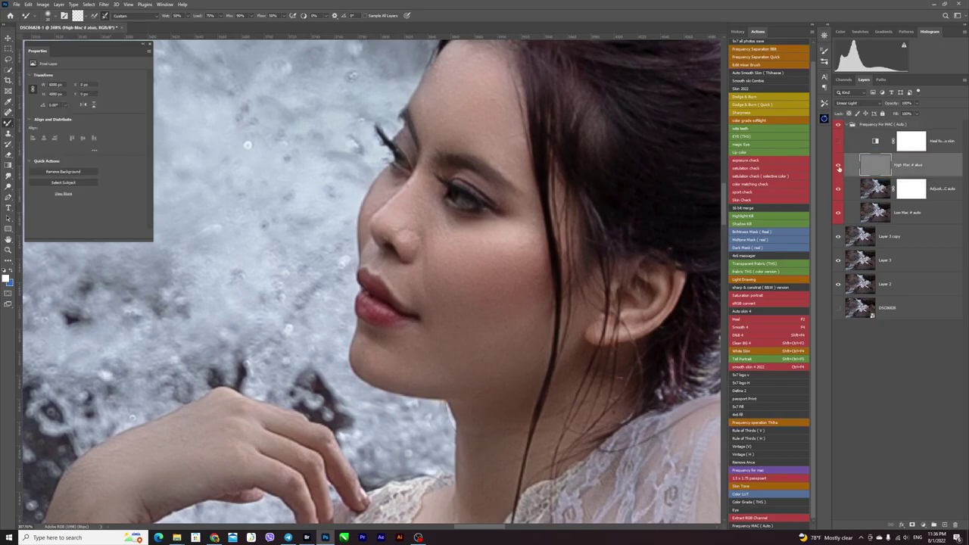
click(837, 166)
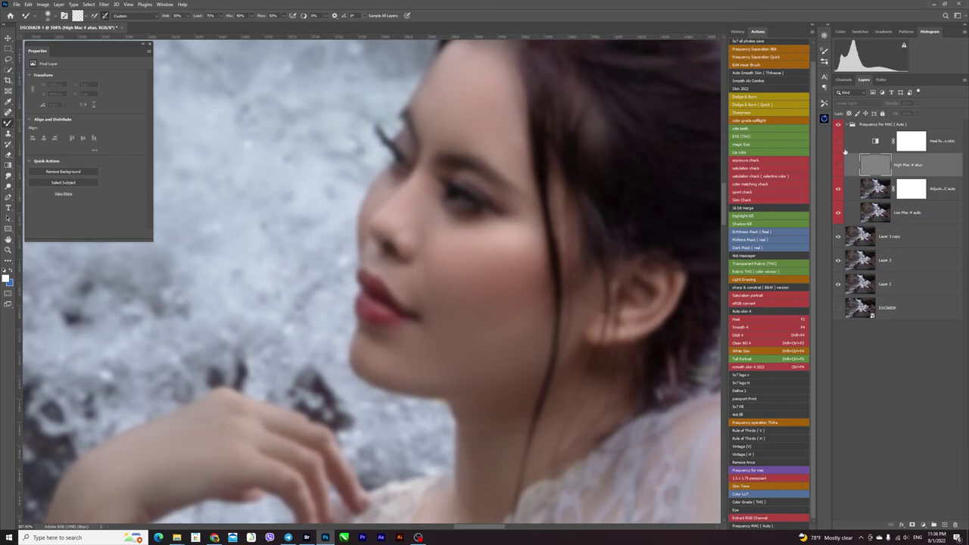
click(838, 166)
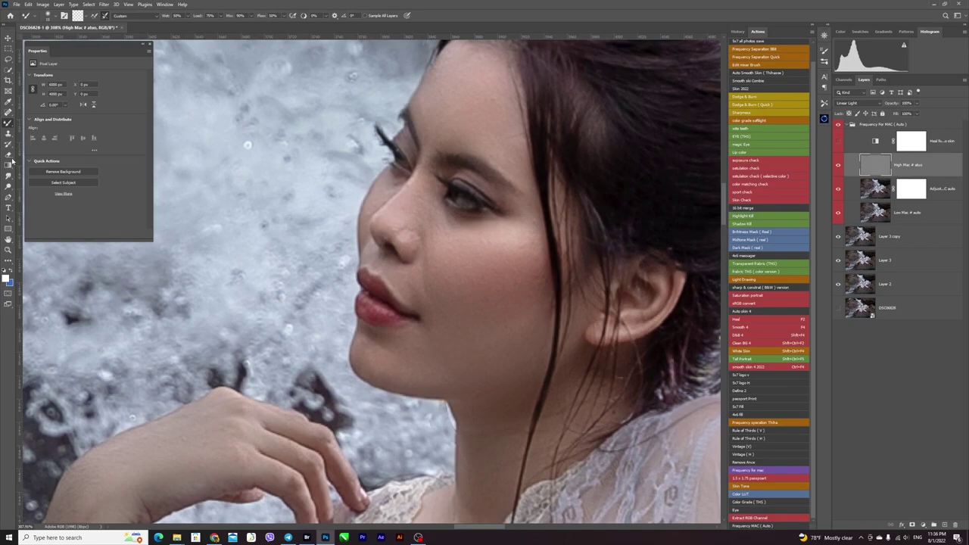
Step: Clone clean skin over the cheek and nose blemishes, then collapse the frequency group
click(9, 135)
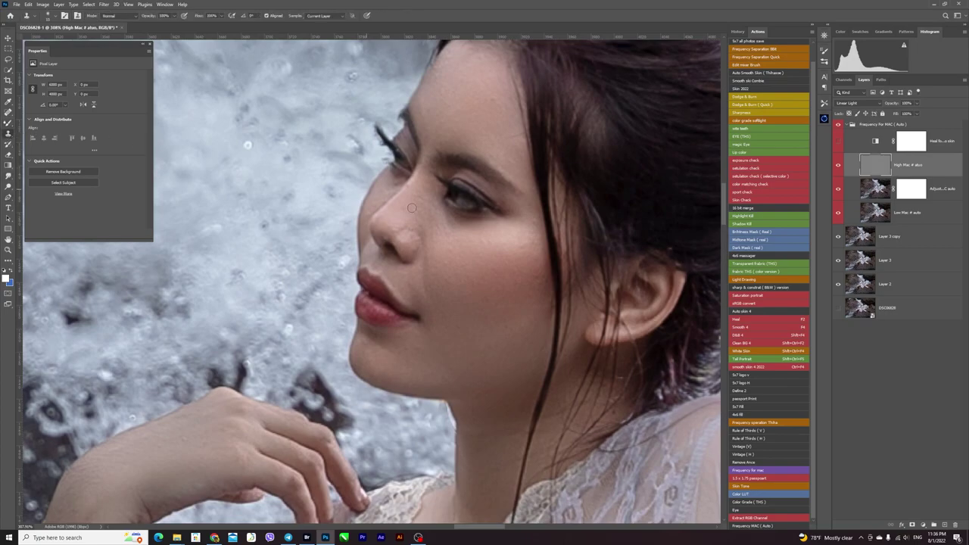
scroll(401, 211, up, 2)
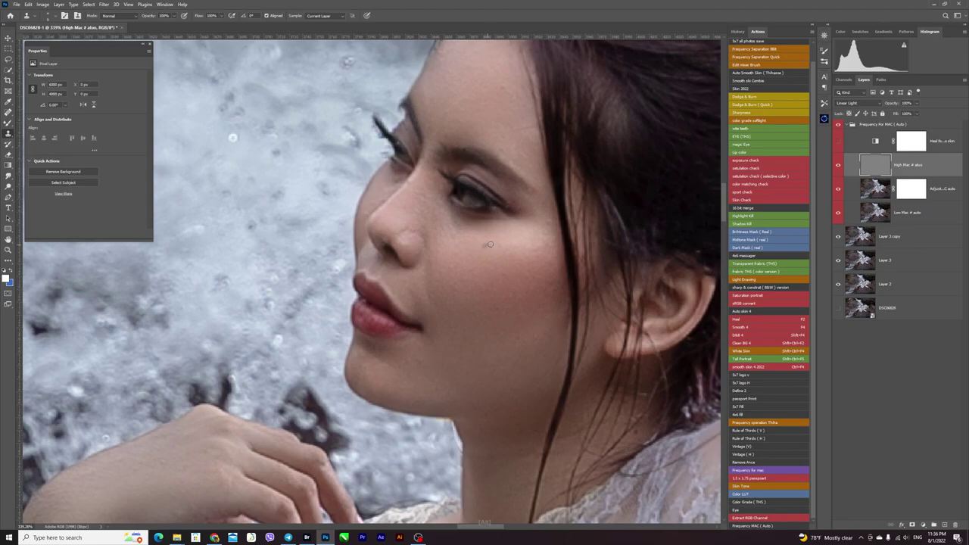
alt+click(524, 254)
click(377, 218)
scroll(368, 208, down, 1)
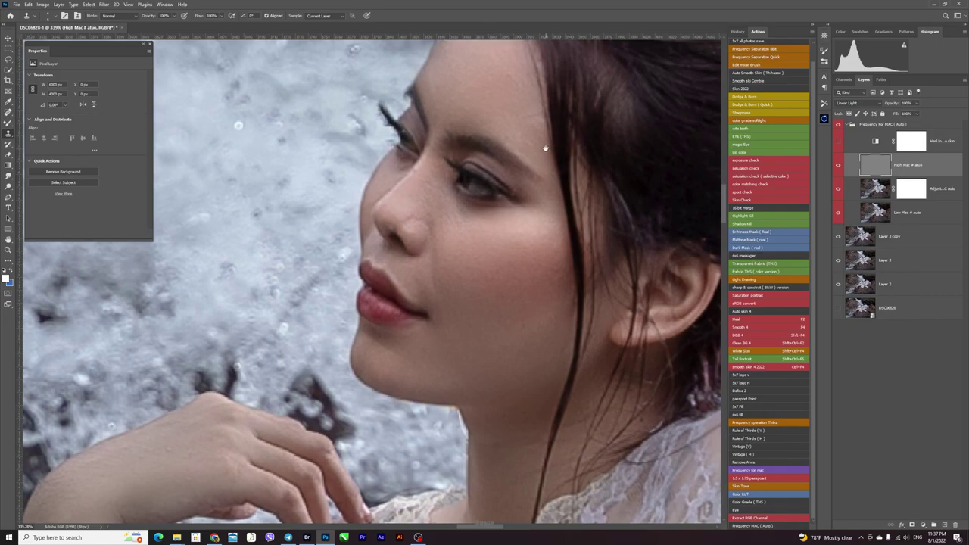
scroll(545, 150, up, 5)
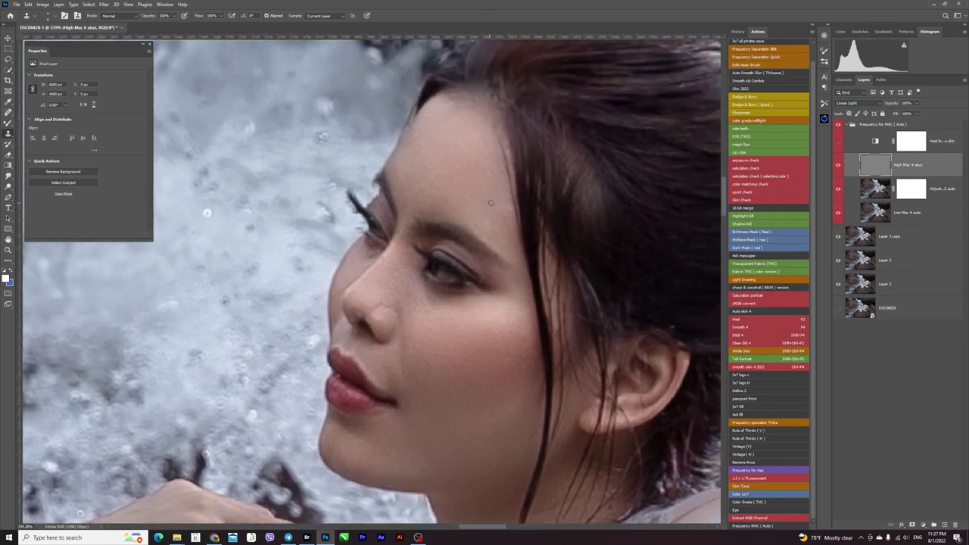
key(alt)
key(ctrl+space)
key(alt)
scroll(424, 273, down, 1)
scroll(507, 177, down, 3)
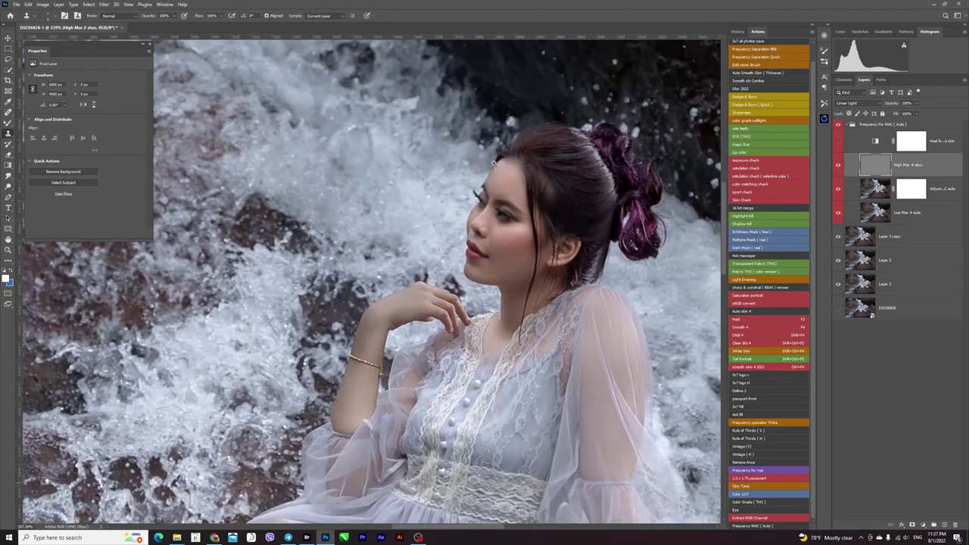
click(845, 124)
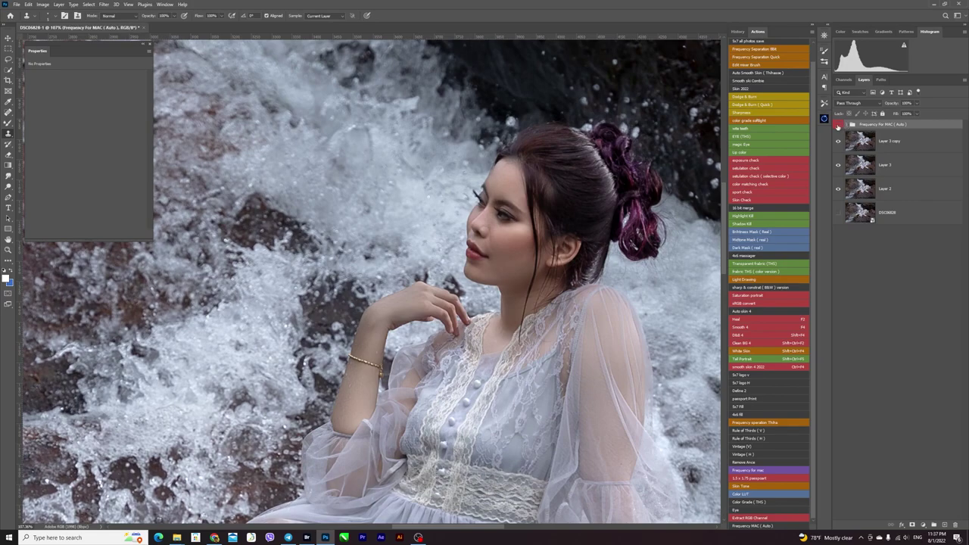
Step: Compare the frequency separation group on and off, then run the dodge and burn setup action
click(837, 124)
click(837, 125)
click(754, 99)
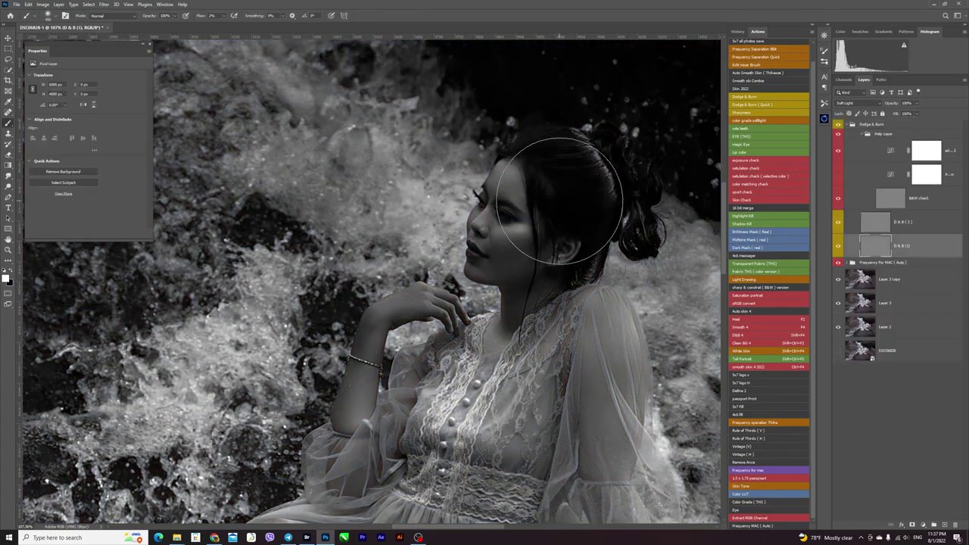
Step: Dodge and burn the eyes, forehead and nose, swapping black/white paint and resizing the brush
key(bracketleft)
key(bracketleft)
key(bracketleft)
key(bracketleft)
scroll(507, 178, up, 2)
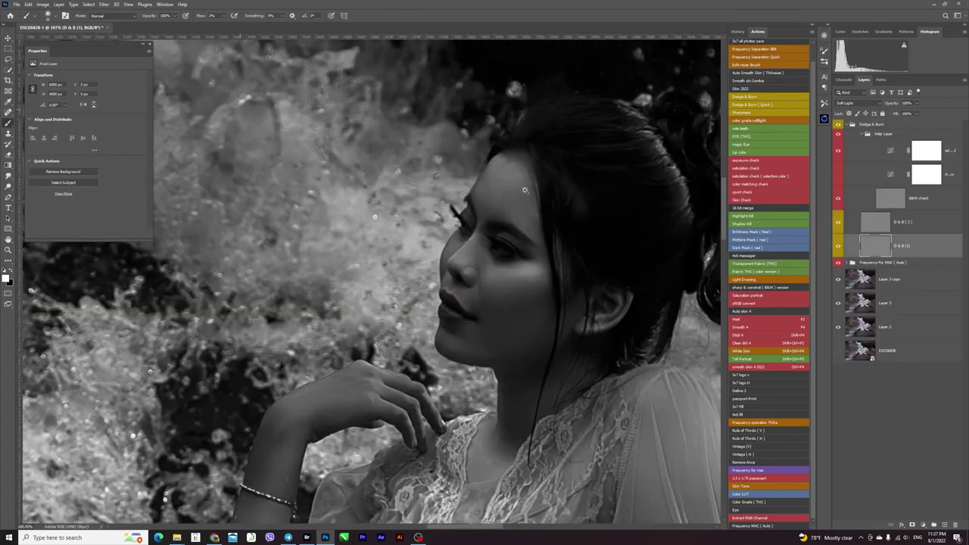
key(bracketleft)
key(bracketleft)
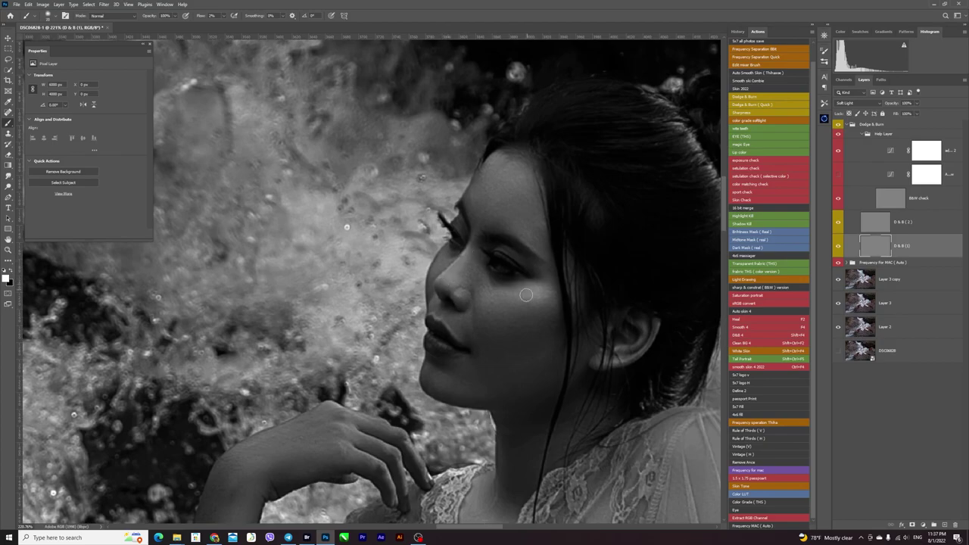
key(bracketright)
key(bracketright)
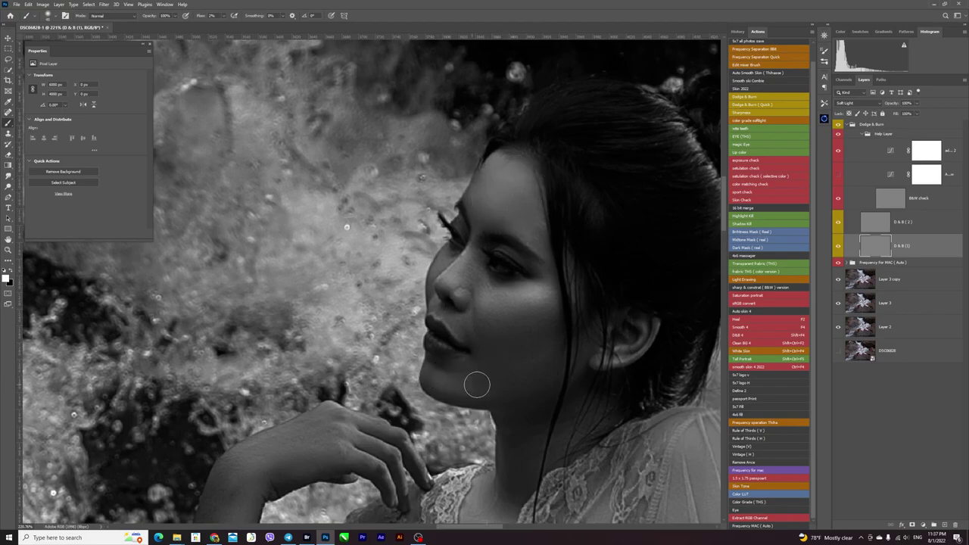
key(bracketleft)
key(x)
key(bracketleft)
key(x)
key(bracketright)
key(bracketright)
drag(508, 213, 496, 217)
key(bracketleft)
key(bracketleft)
key(bracketright)
key(bracketright)
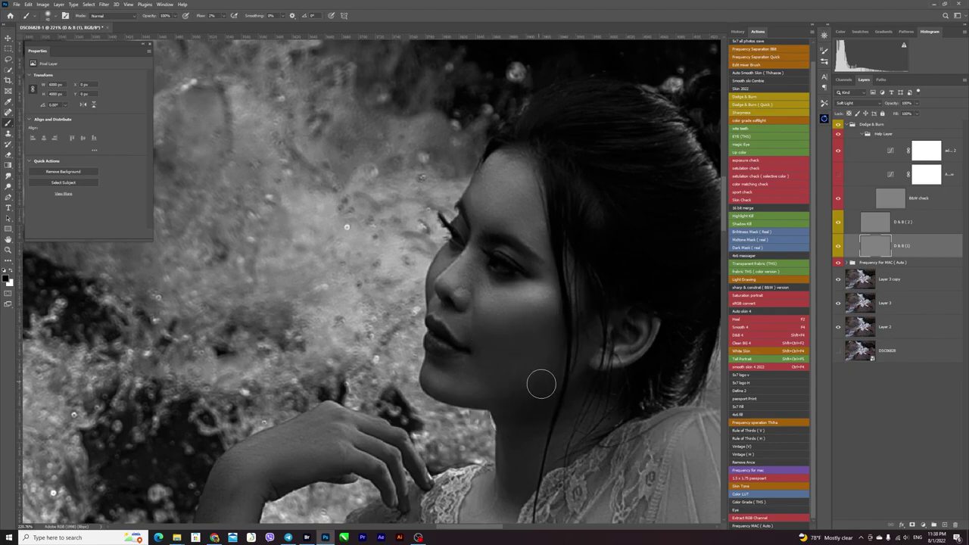
Step: Toggle D & B (1) to compare, then prepare a smaller white brush for the cheek
click(837, 247)
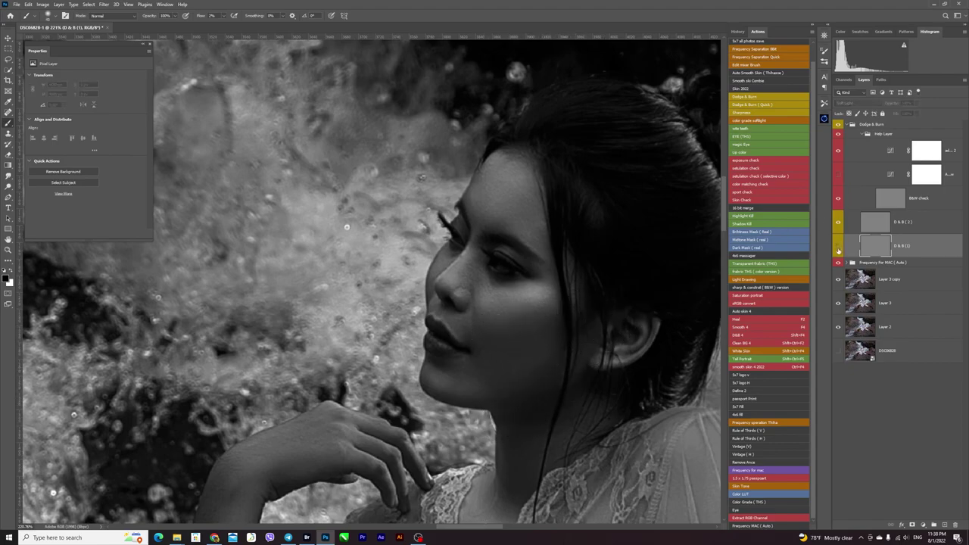
click(838, 248)
click(838, 248)
key(x)
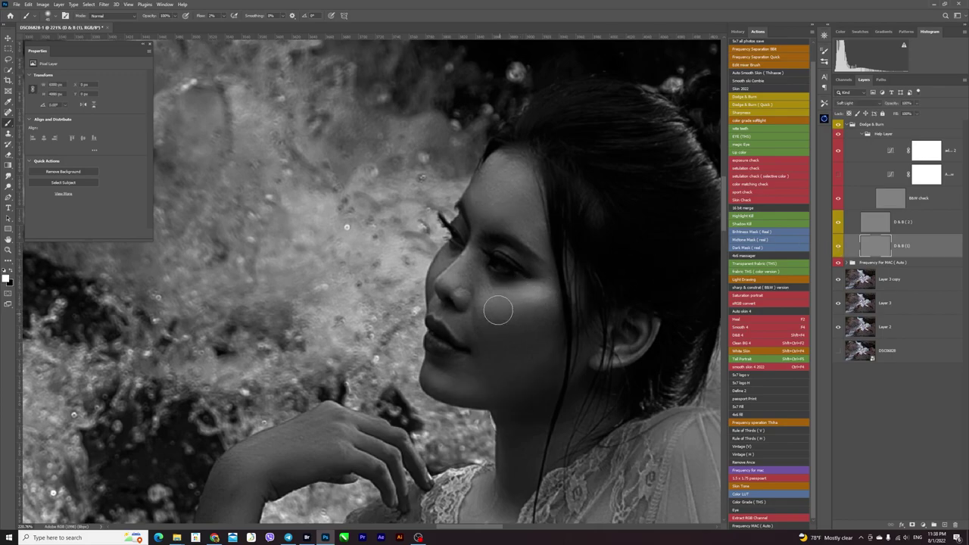
key(bracketleft)
key(bracketleft)
key(bracketleft)
key(bracketleft)
key(bracketleft)
key(bracketleft)
Step: Return the image to colour, collapse the Dodge & Burn group and compare it on and off
click(839, 134)
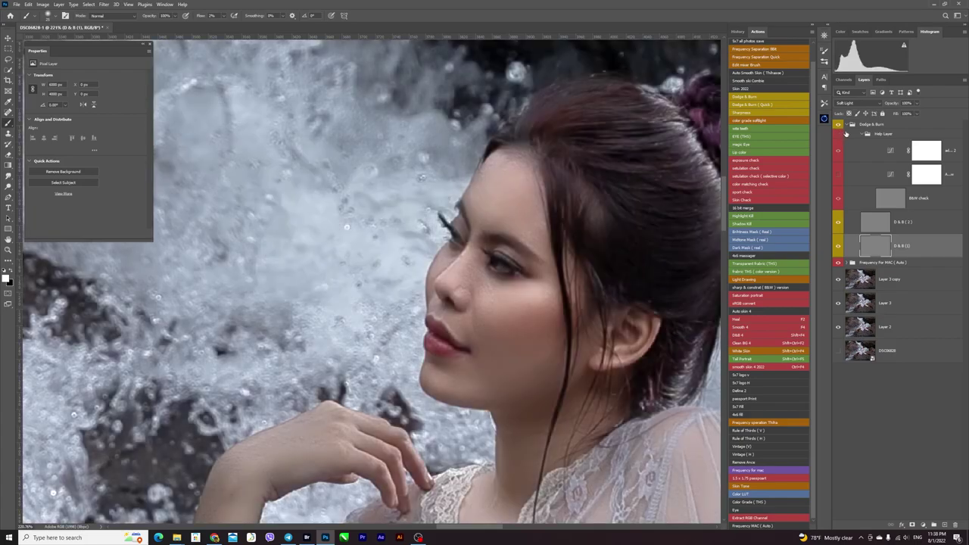
click(852, 124)
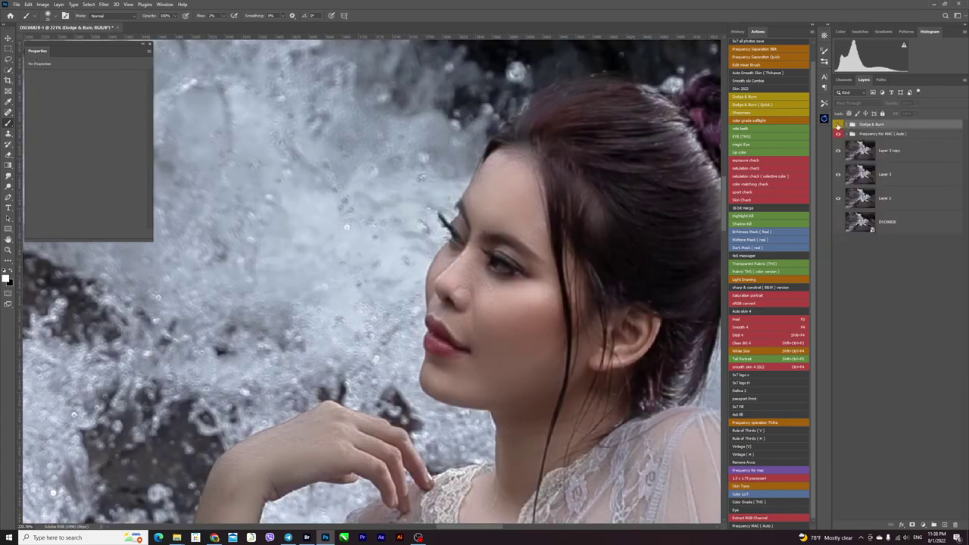
click(837, 124)
scroll(478, 203, down, 2)
scroll(479, 203, down, 5)
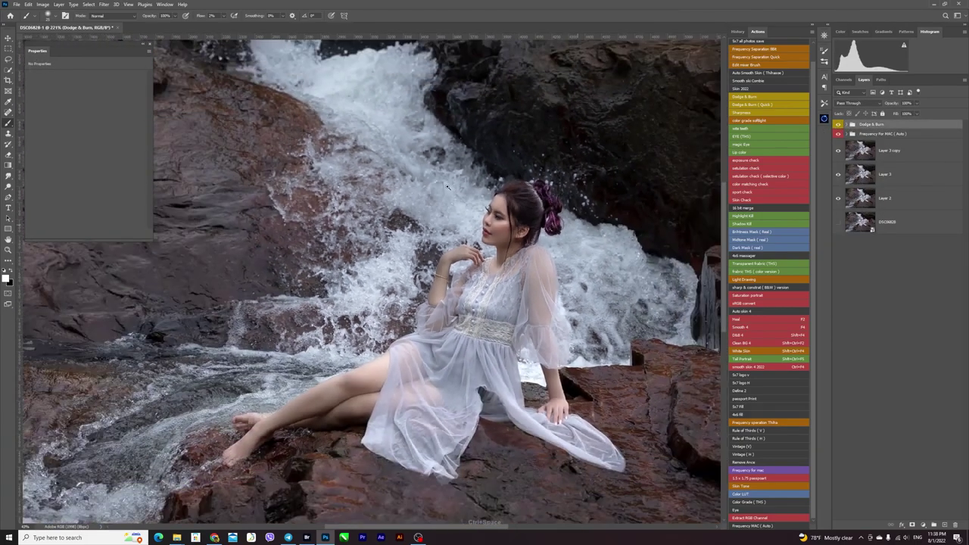
scroll(438, 182, down, 1)
scroll(490, 202, up, 4)
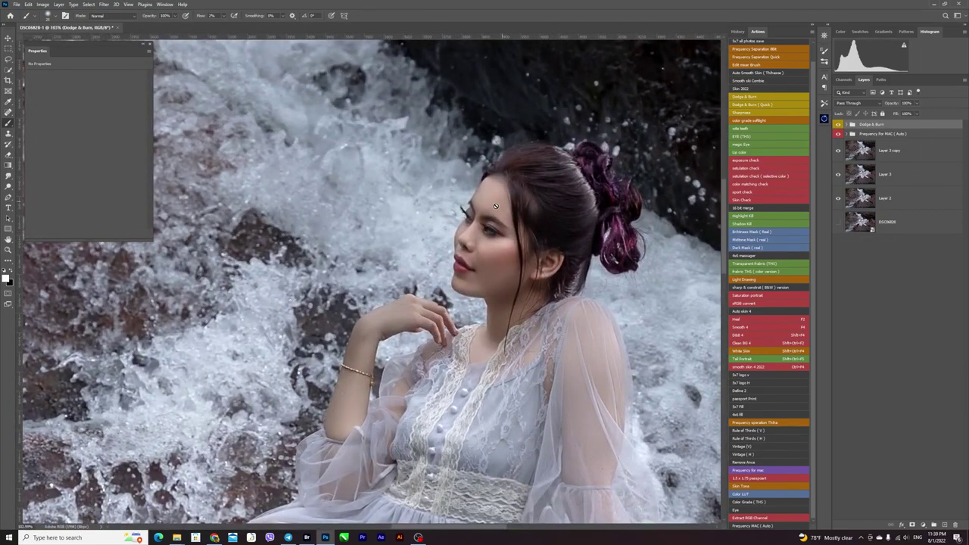
scroll(470, 217, up, 2)
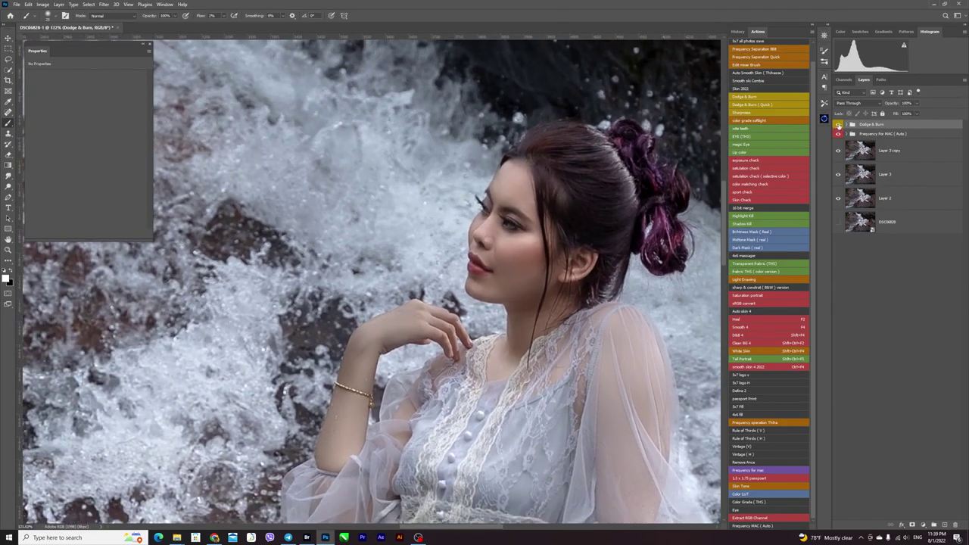
click(838, 125)
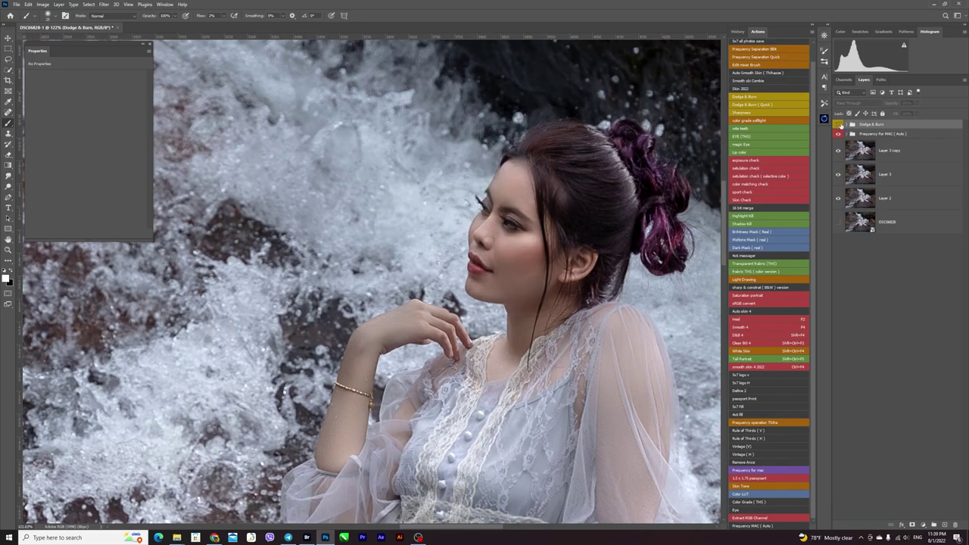
click(838, 124)
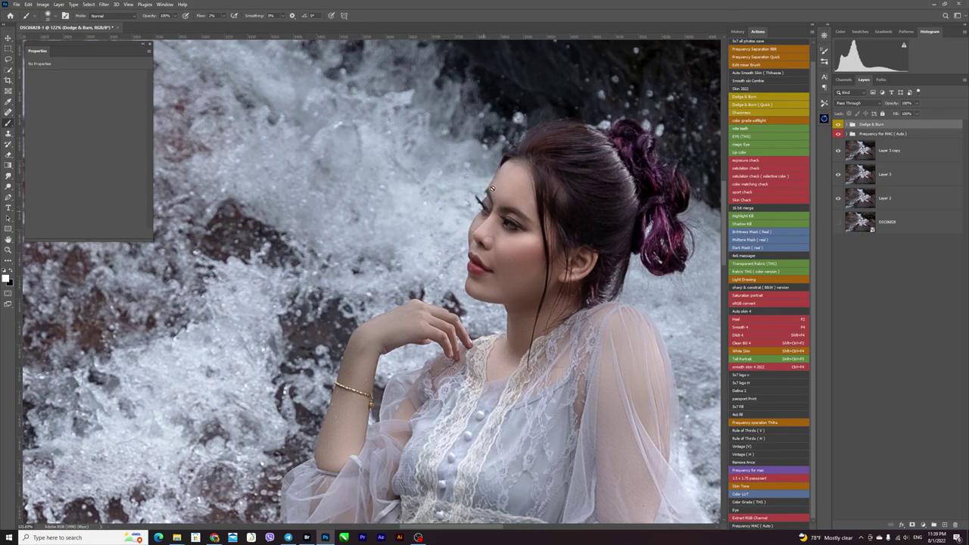
Step: Lower the Dodge & Burn group opacity to 79% and zoom out to the whole photo
drag(916, 103, 908, 114)
click(838, 126)
click(916, 103)
drag(530, 212, 480, 210)
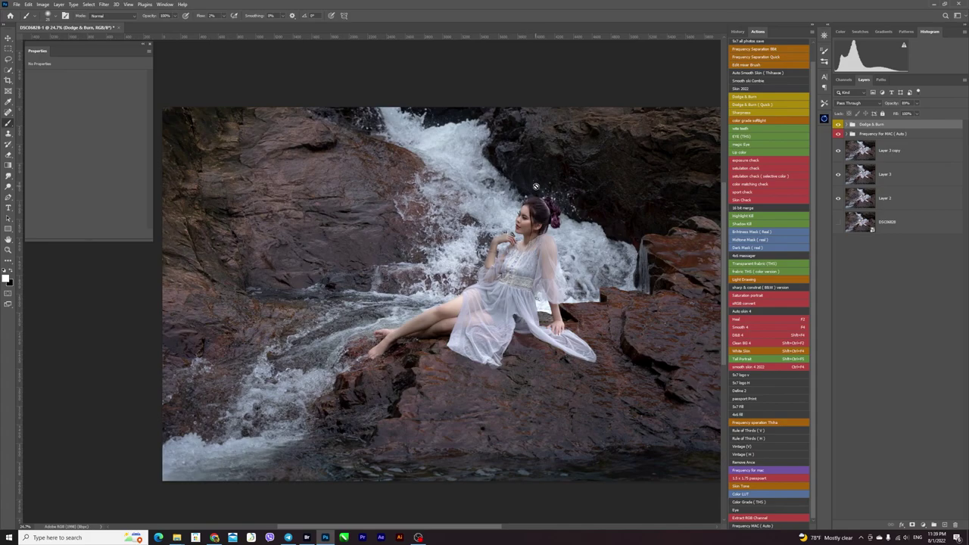
mouse_move(480, 210)
mouse_down()
mouse_move(506, 188)
mouse_move(504, 169)
mouse_up()
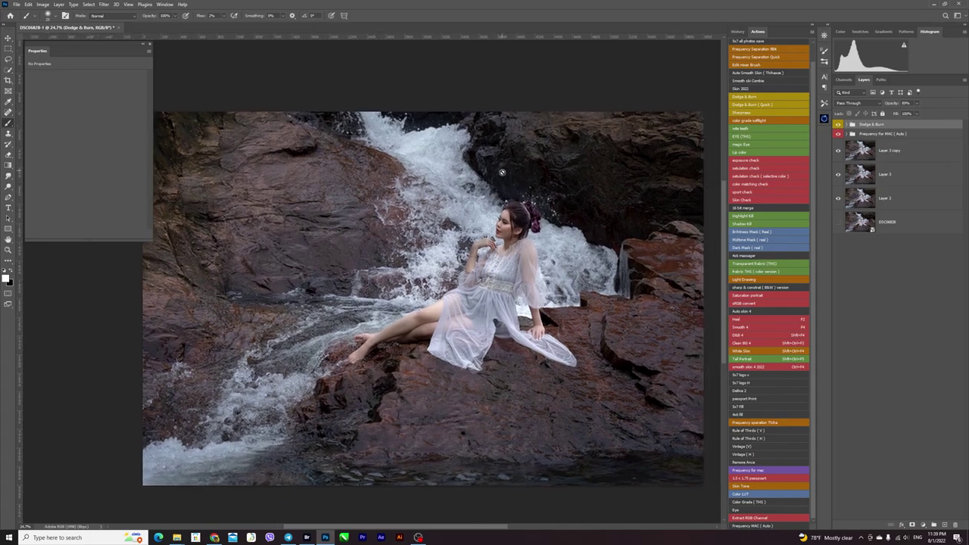
key(v)
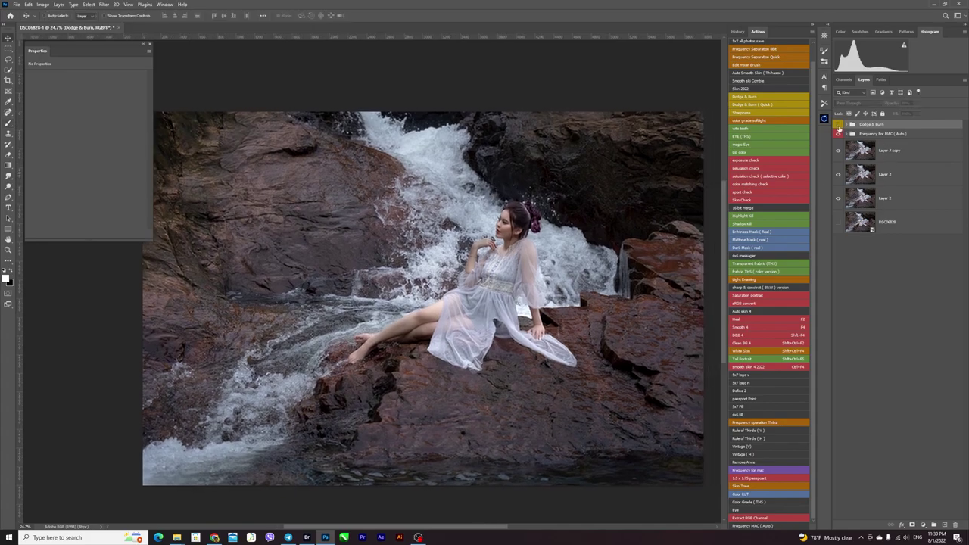
drag(440, 270, 449, 265)
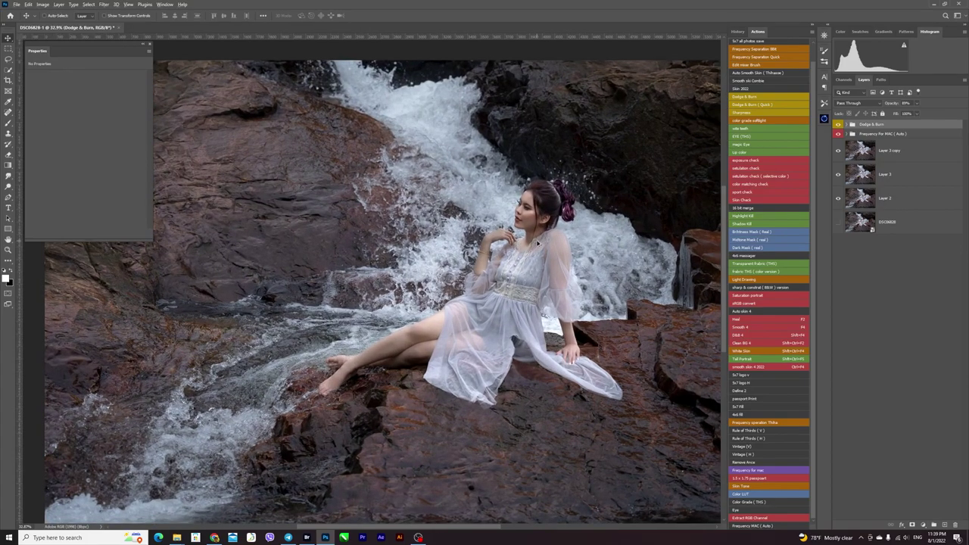
scroll(537, 243, up, 1)
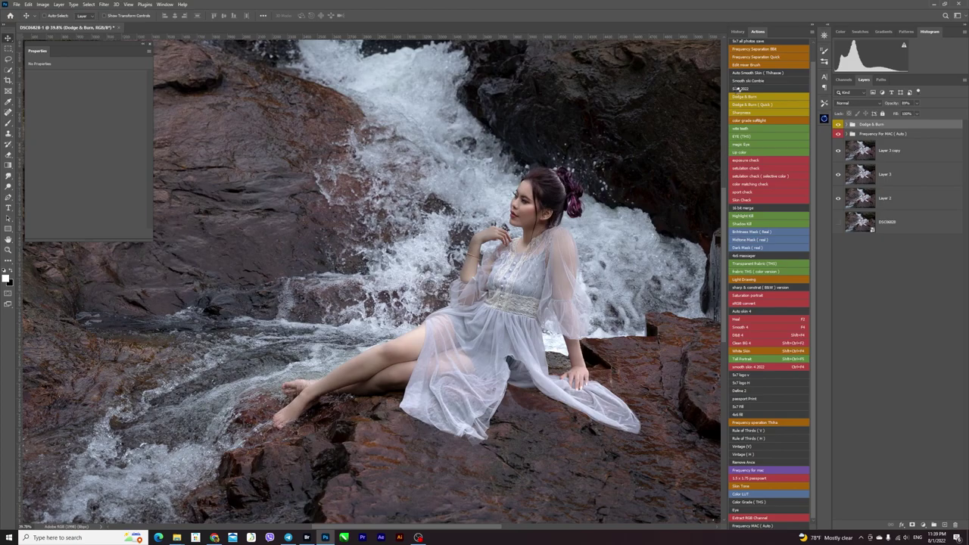
Step: Run the Skin 2022 action and quick-select the woman's leg skin on Layer 3 copy
click(741, 89)
click(883, 177)
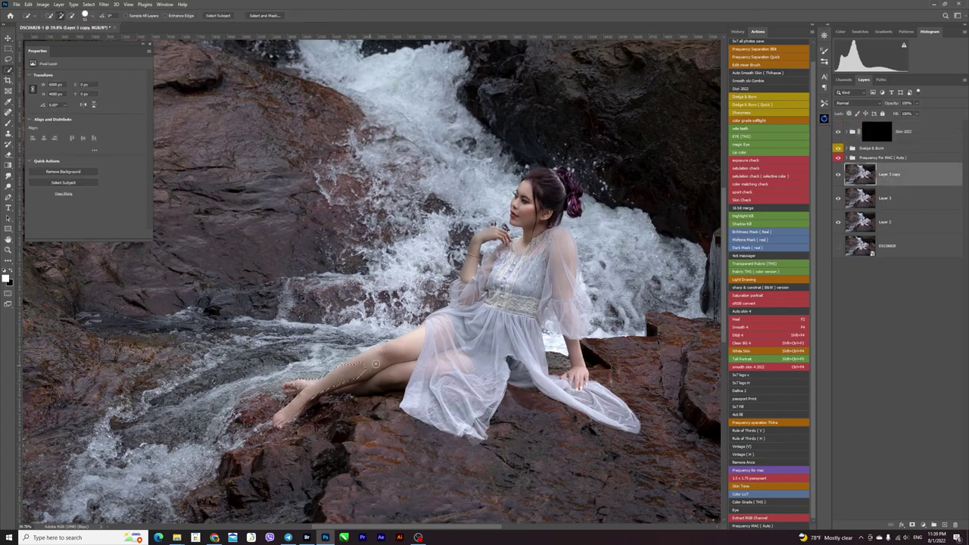
drag(315, 389, 403, 353)
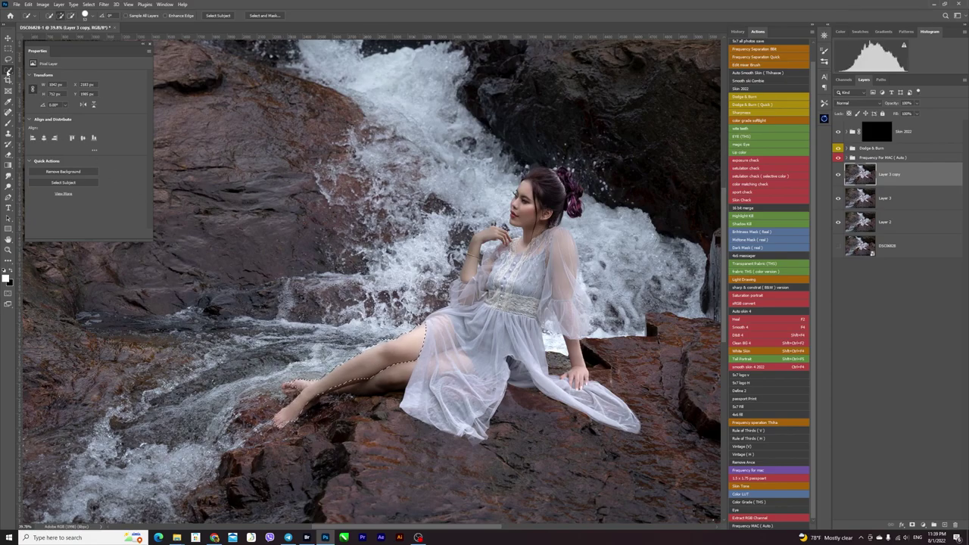
right_click(8, 70)
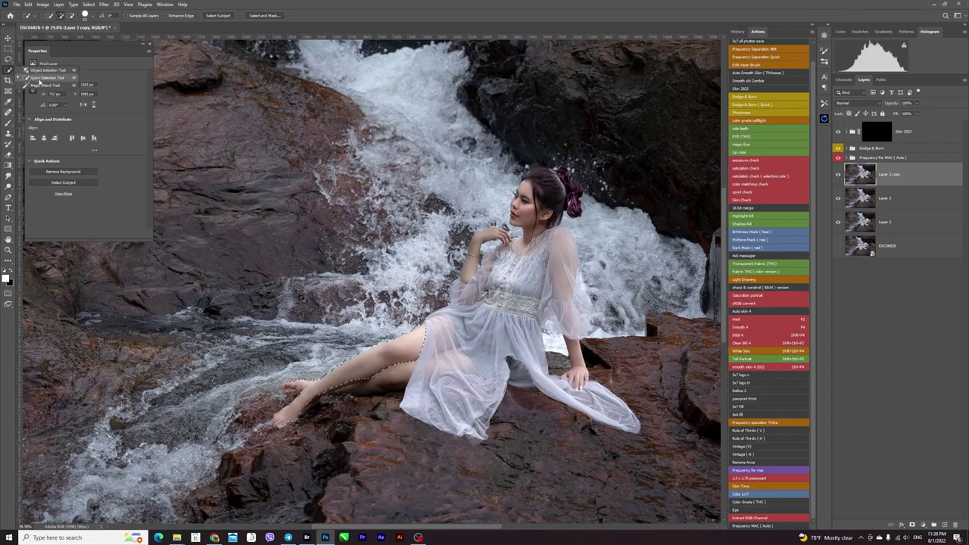
click(39, 80)
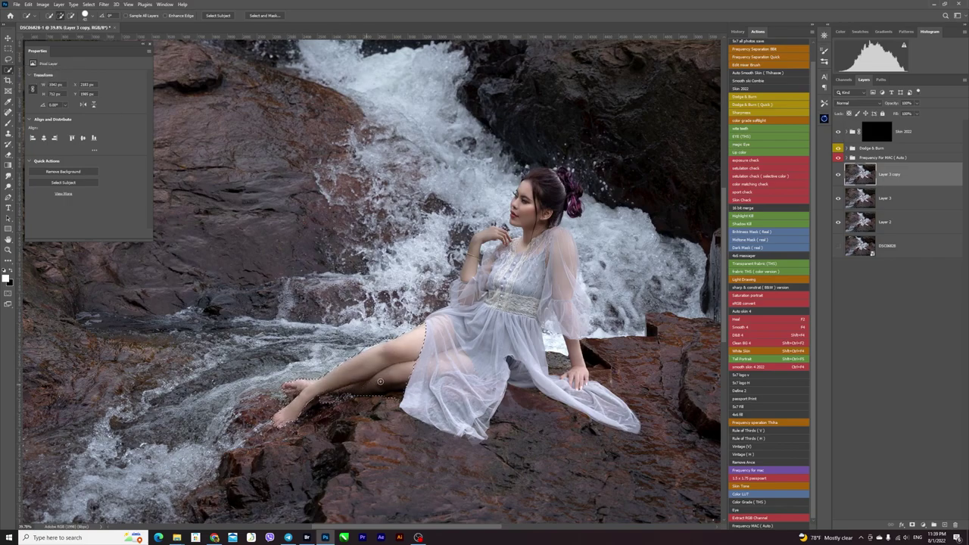
drag(345, 385, 359, 402)
key(ctrl+z)
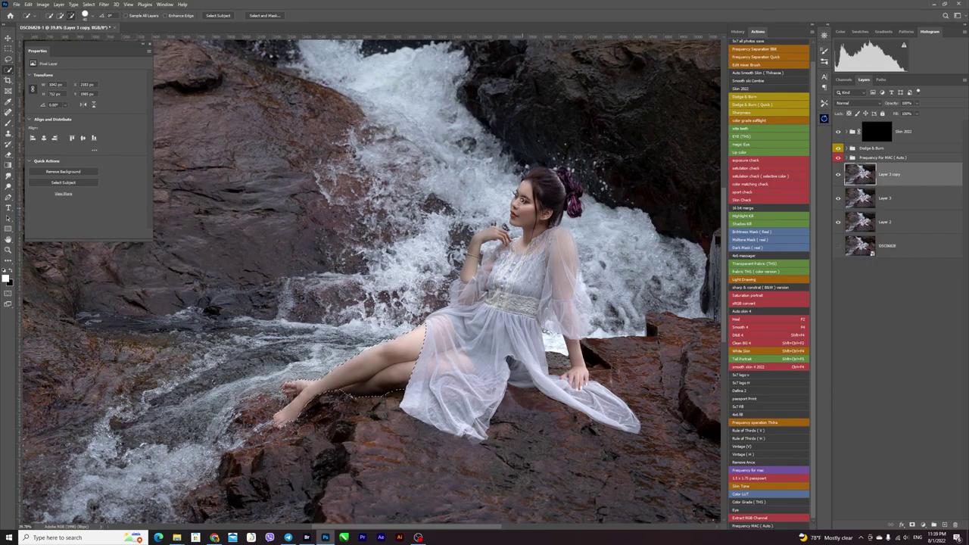
Step: Add the face, neck, raised hand and fingers to the skin selection
drag(522, 200, 525, 239)
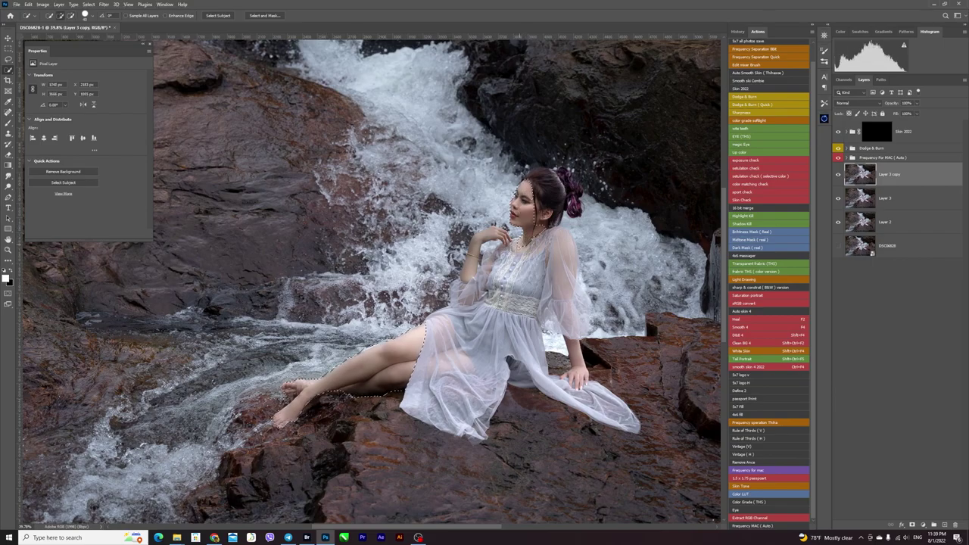
mouse_move(521, 244)
mouse_down()
mouse_move(542, 220)
mouse_move(528, 225)
mouse_up()
drag(475, 249, 501, 239)
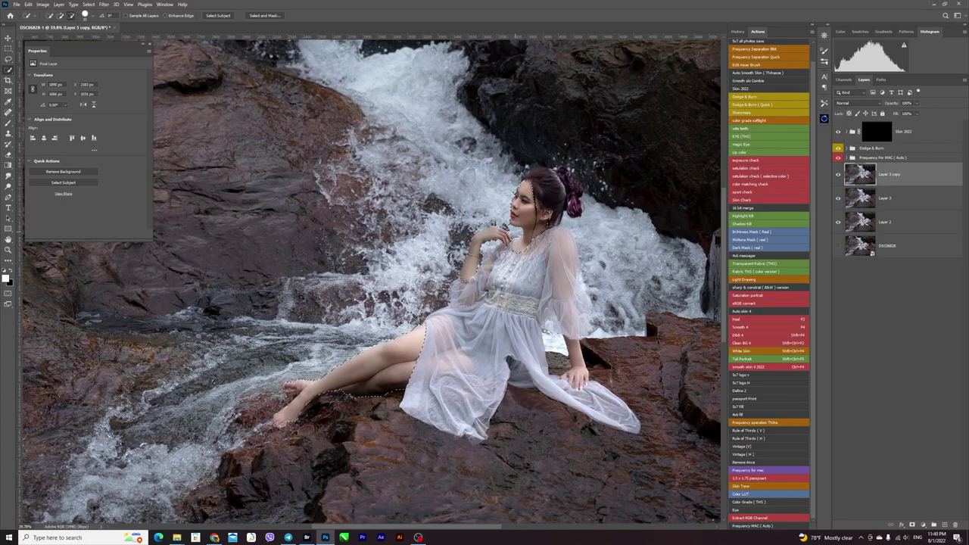
drag(511, 220, 470, 237)
Step: Invert the Skin 2022 mask to reveal the selected skin, then deselect
click(879, 133)
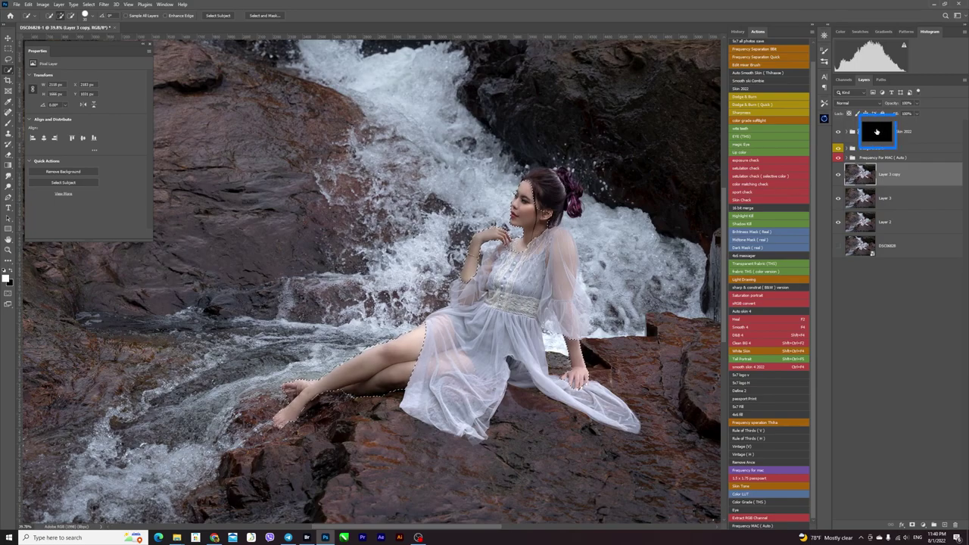
drag(883, 115, 882, 114)
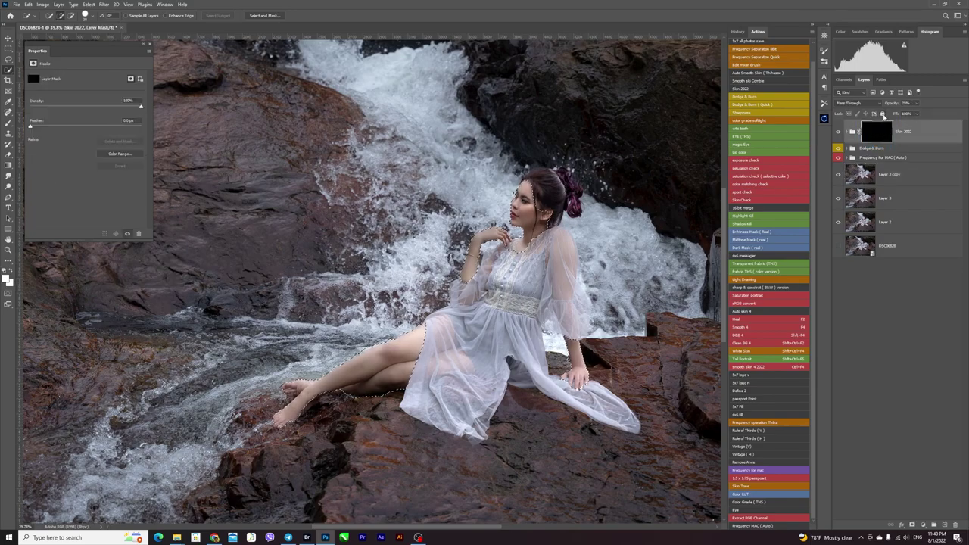
key(ctrl+i)
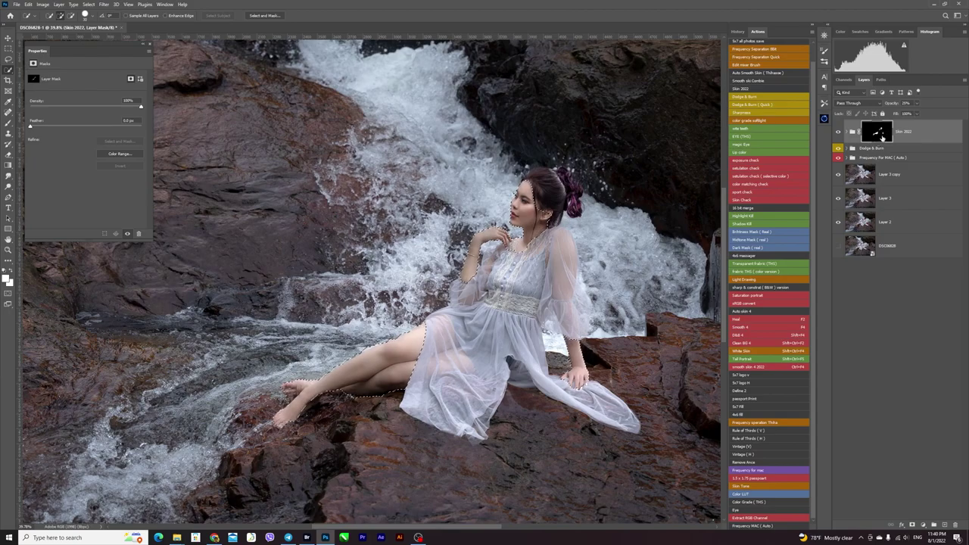
key(ctrl+d)
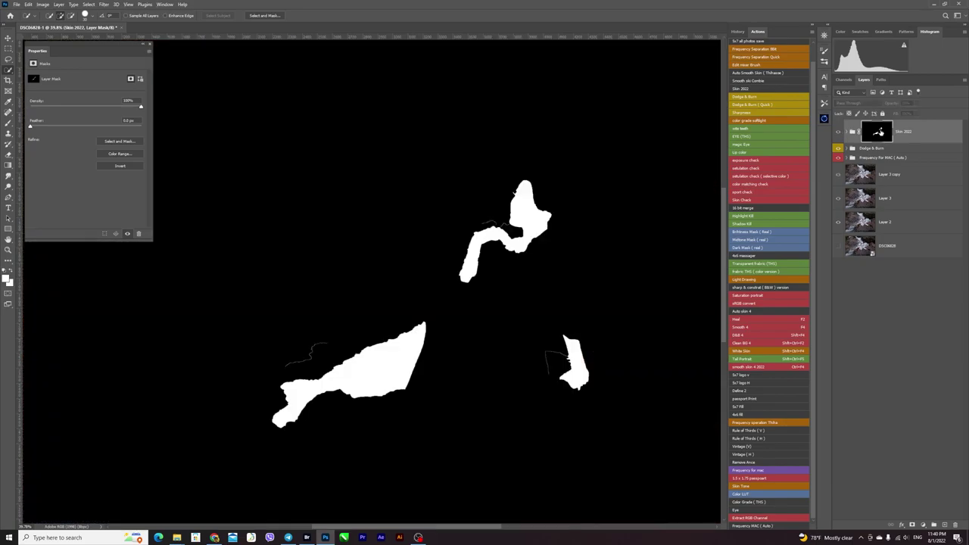
Step: Feather the Skin 2022 mask edges to about 7.4 px
alt+click(880, 132)
alt+scroll(560, 181, up, 2)
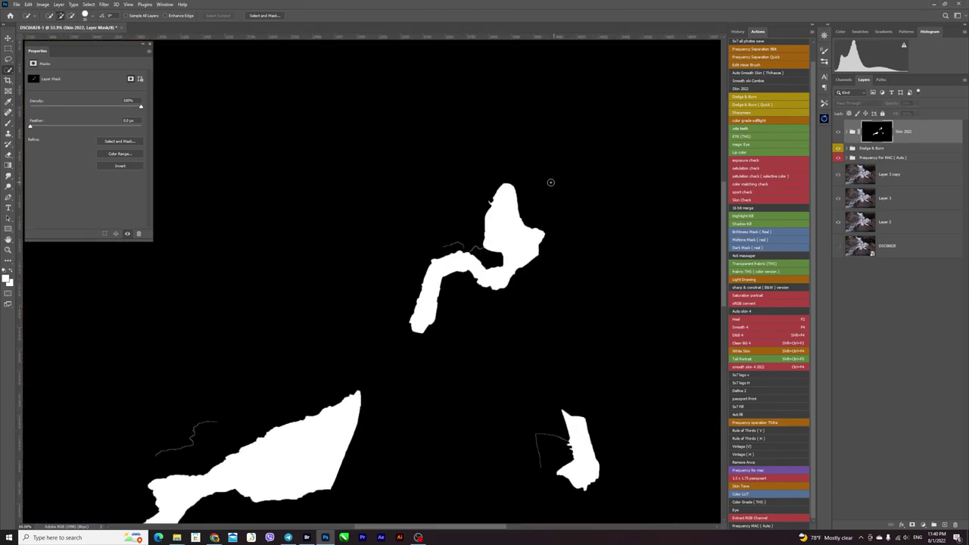
alt+scroll(530, 181, up, 2)
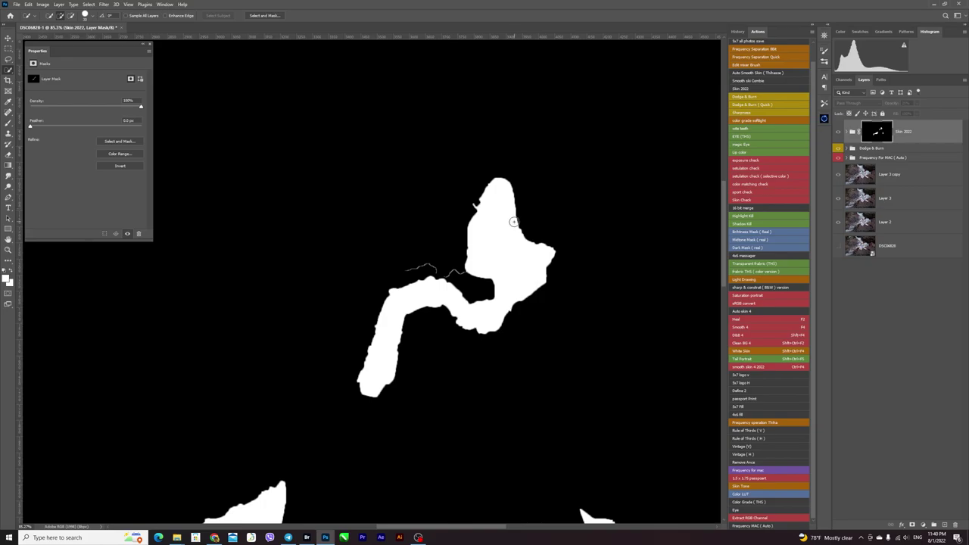
drag(35, 128, 47, 127)
drag(64, 126, 66, 126)
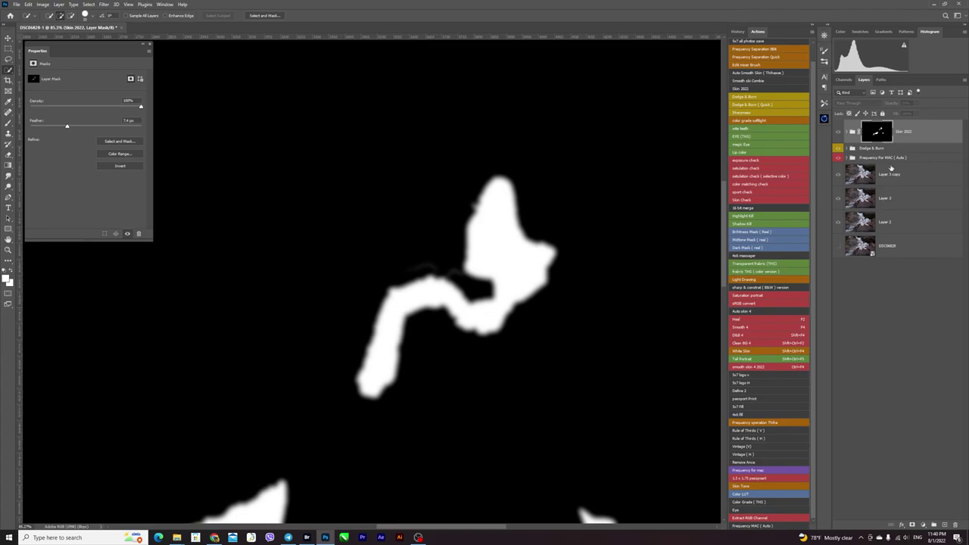
alt+click(883, 133)
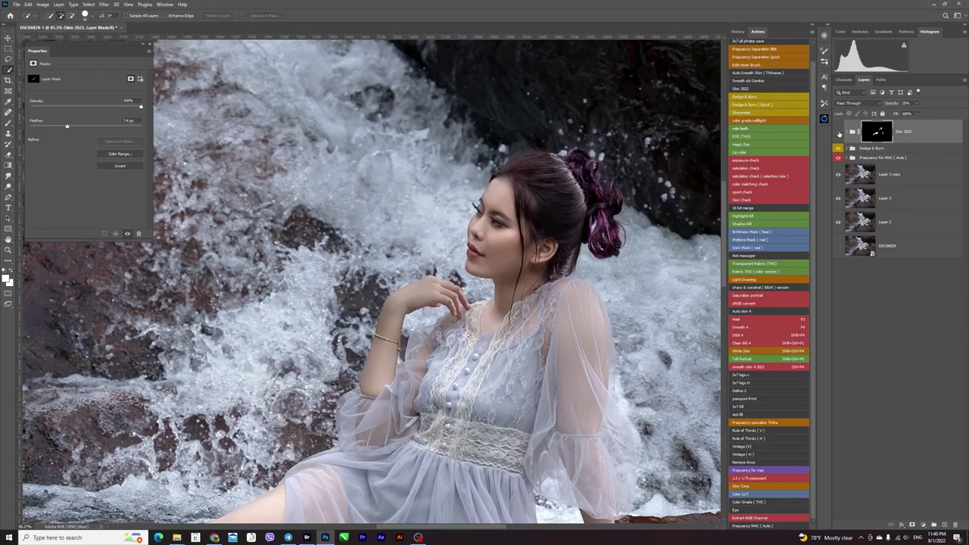
Step: Compare the photo with and without retouching and open the new adjustment layer list
scroll(574, 178, down, 2)
scroll(582, 173, down, 3)
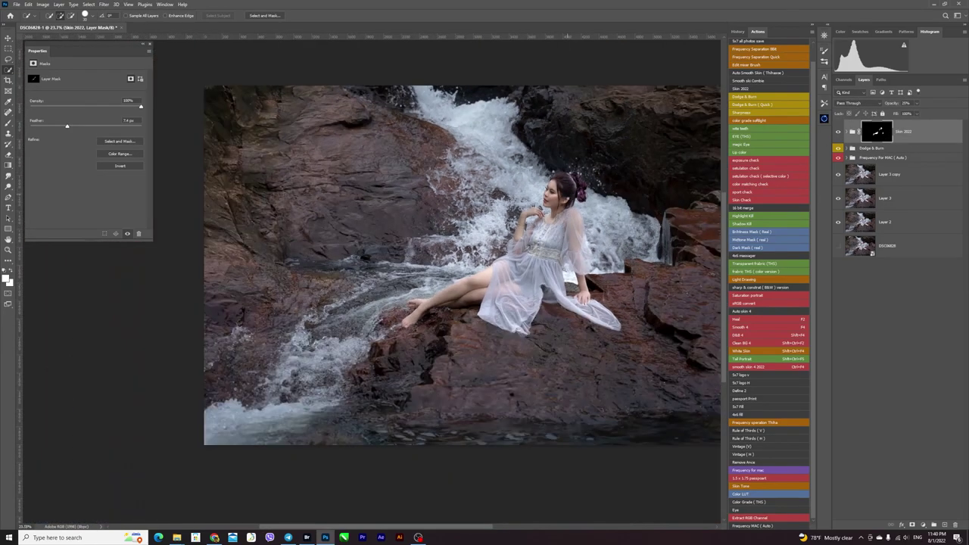
scroll(606, 162, down, 1)
drag(606, 162, 567, 199)
scroll(579, 203, up, 1)
scroll(602, 211, up, 1)
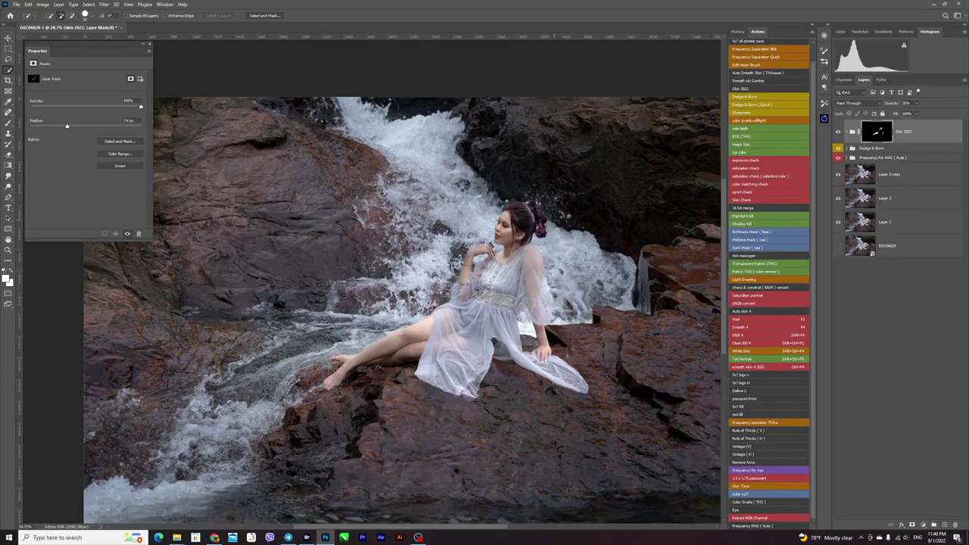
click(837, 133)
click(926, 524)
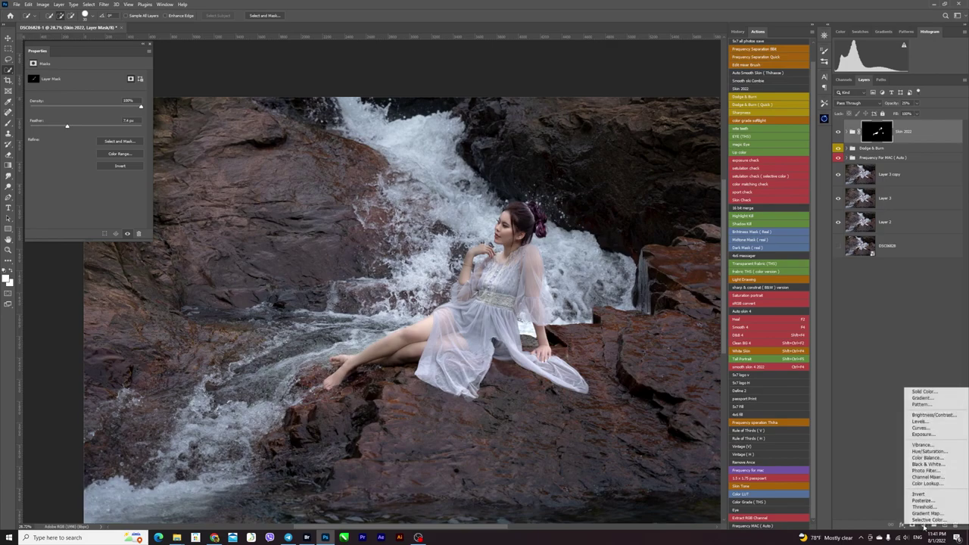
Step: Add a Levels adjustment layer and copy the Skin 2022 skin mask onto it
click(924, 422)
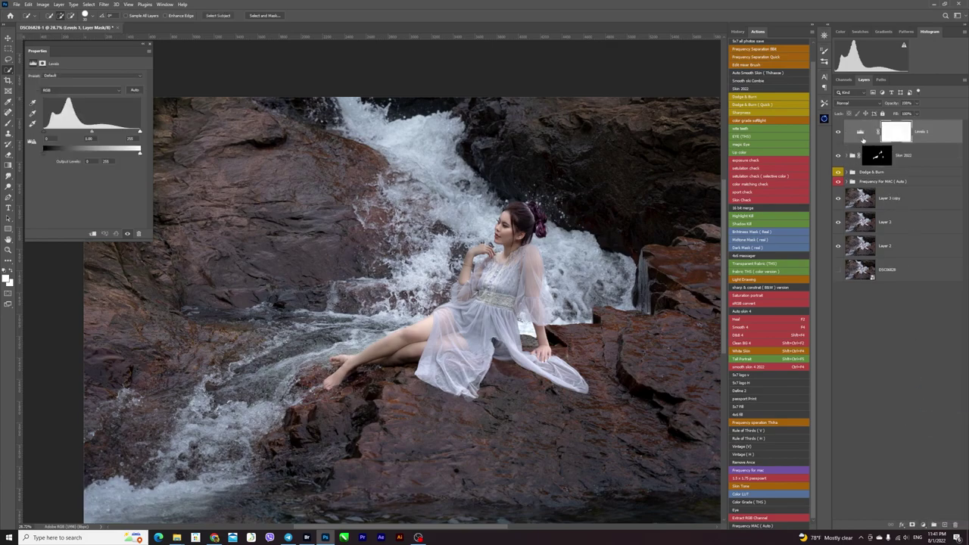
click(860, 135)
drag(140, 132, 121, 132)
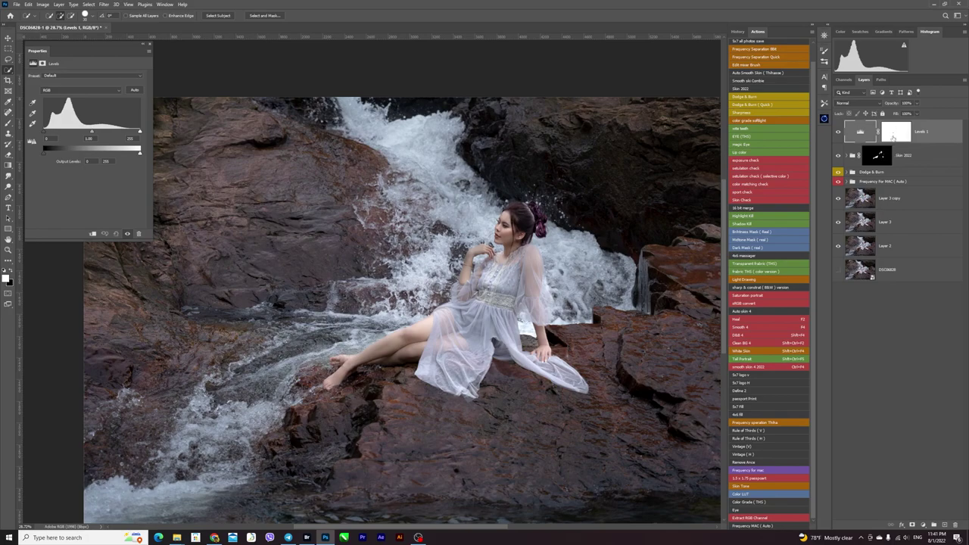
drag(880, 157, 896, 133)
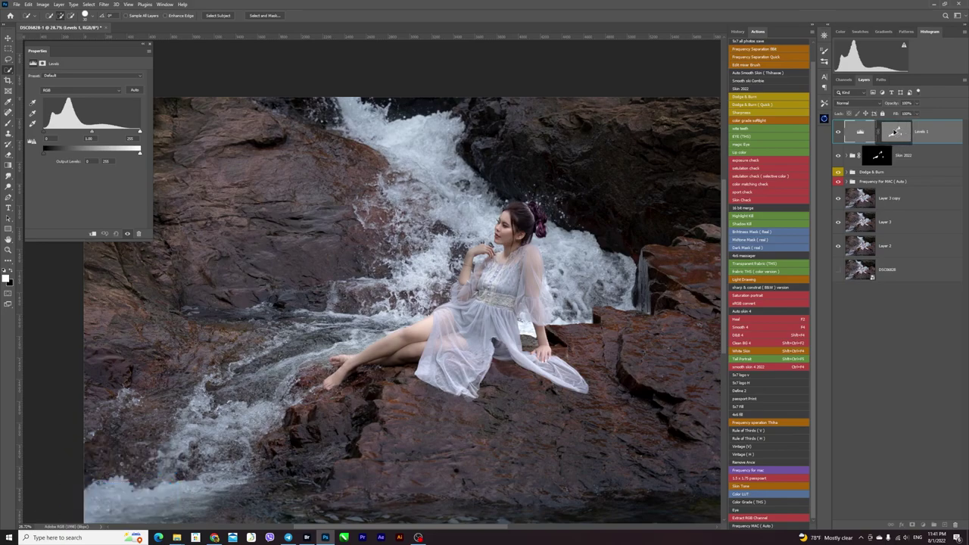
click(896, 133)
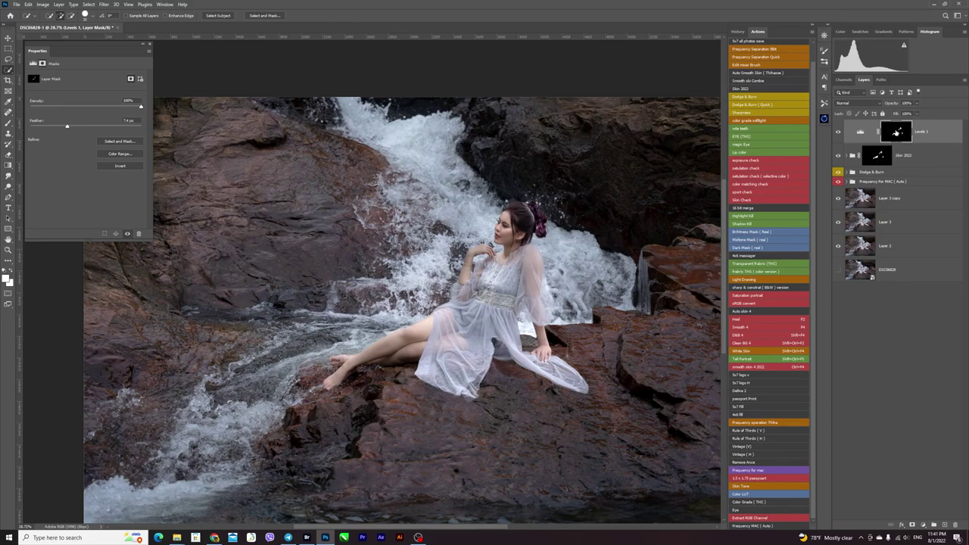
click(860, 132)
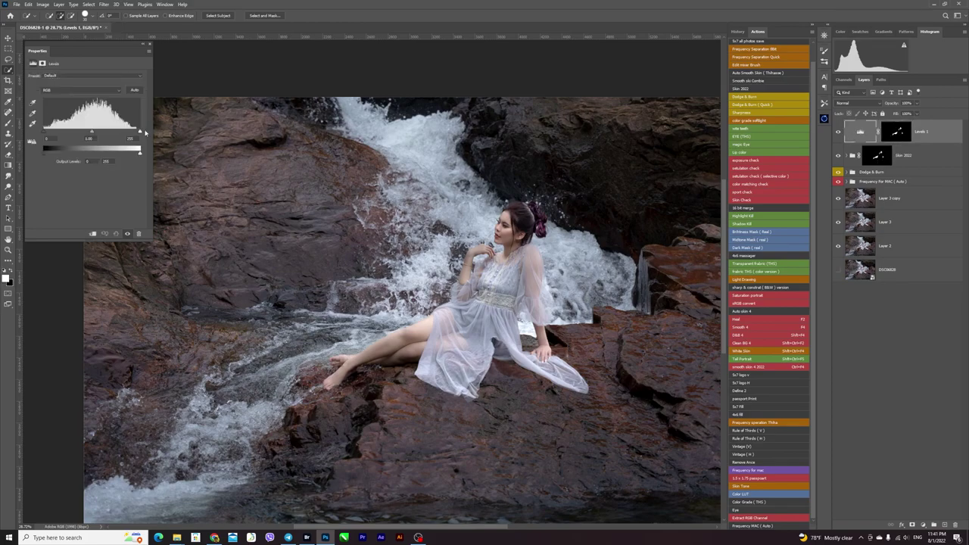
drag(140, 131, 139, 131)
Step: Move the Levels white point left to brighten the masked skin, comparing before and after
scroll(528, 227, up, 2)
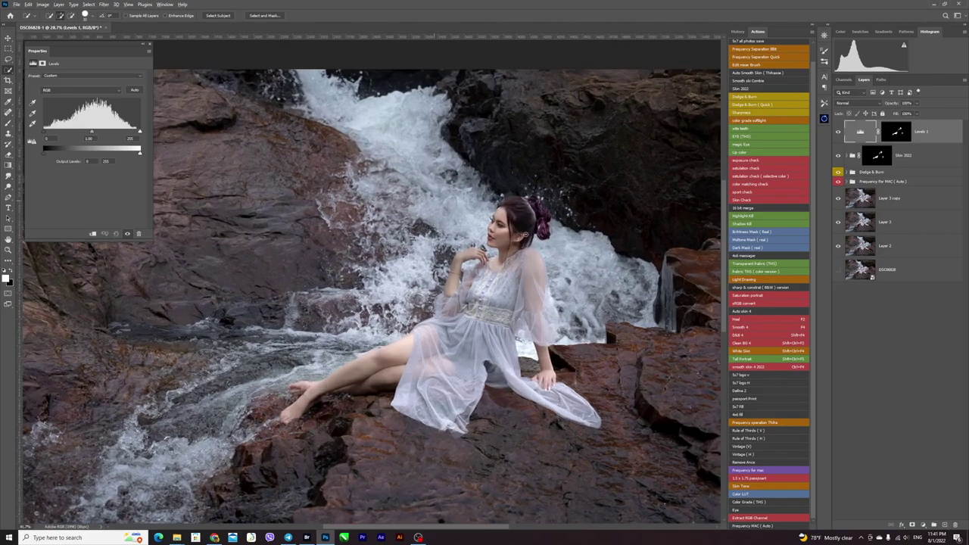
scroll(522, 227, up, 1)
scroll(515, 227, up, 1)
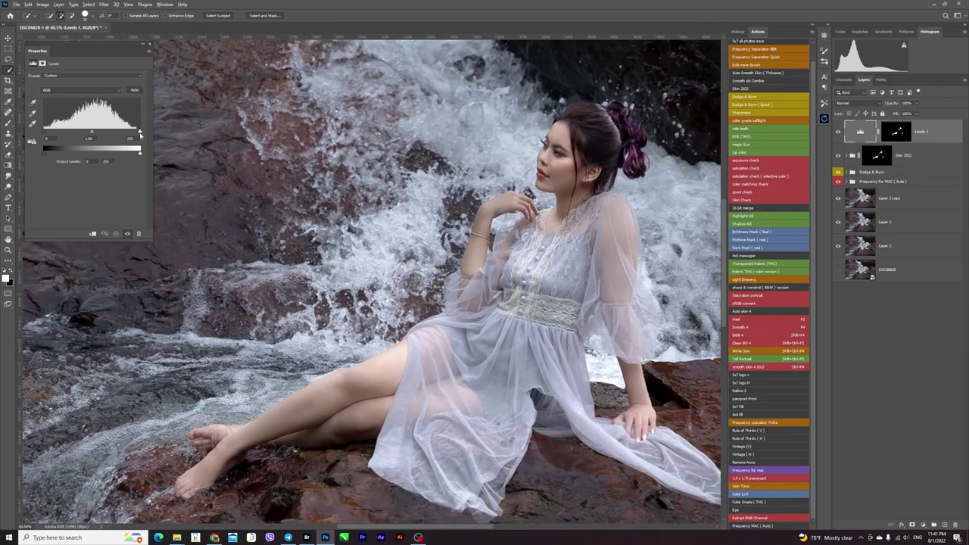
drag(140, 134, 137, 133)
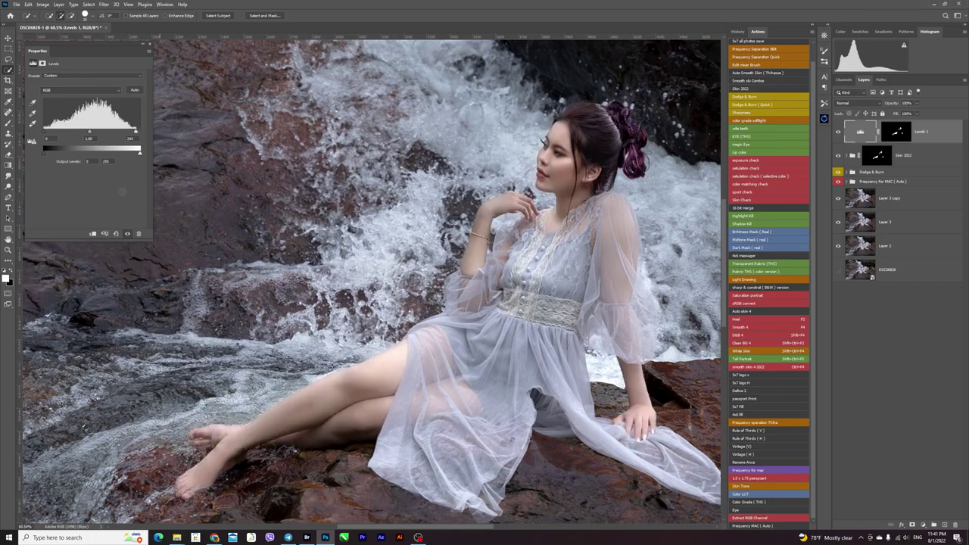
mouse_move(134, 133)
mouse_down()
mouse_move(119, 131)
mouse_move(131, 133)
mouse_up()
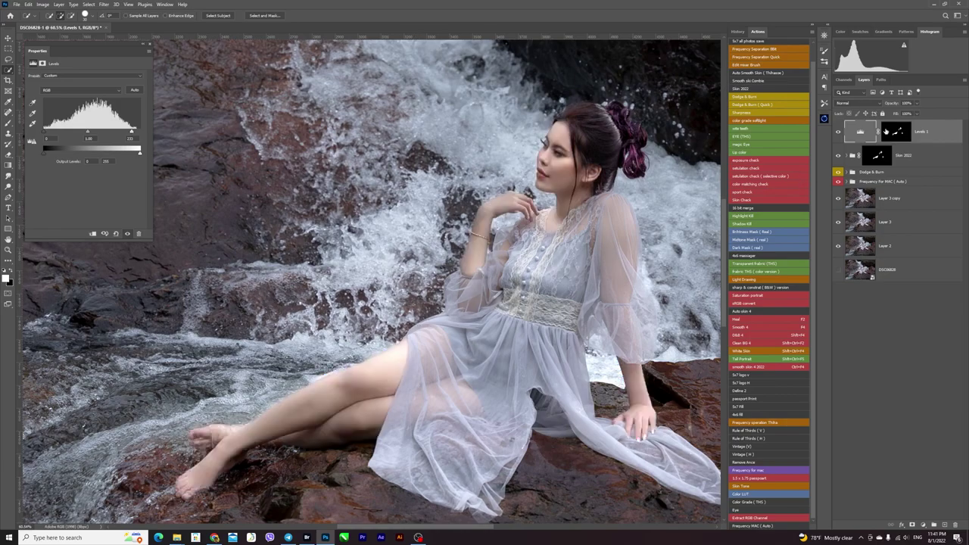
click(838, 133)
drag(46, 135, 47, 135)
click(838, 131)
click(838, 132)
click(900, 134)
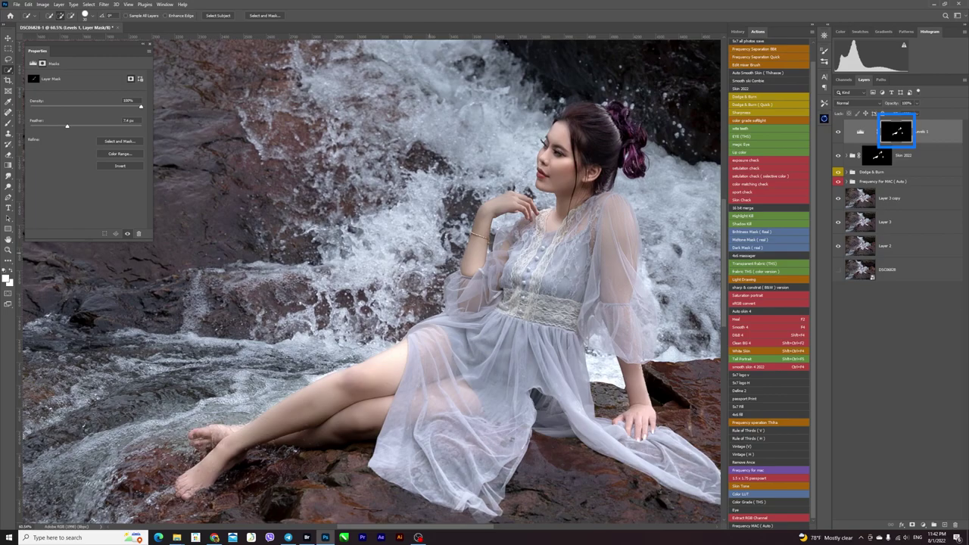
Step: Set up a brush at 20% flow with default black and white colours
key(b)
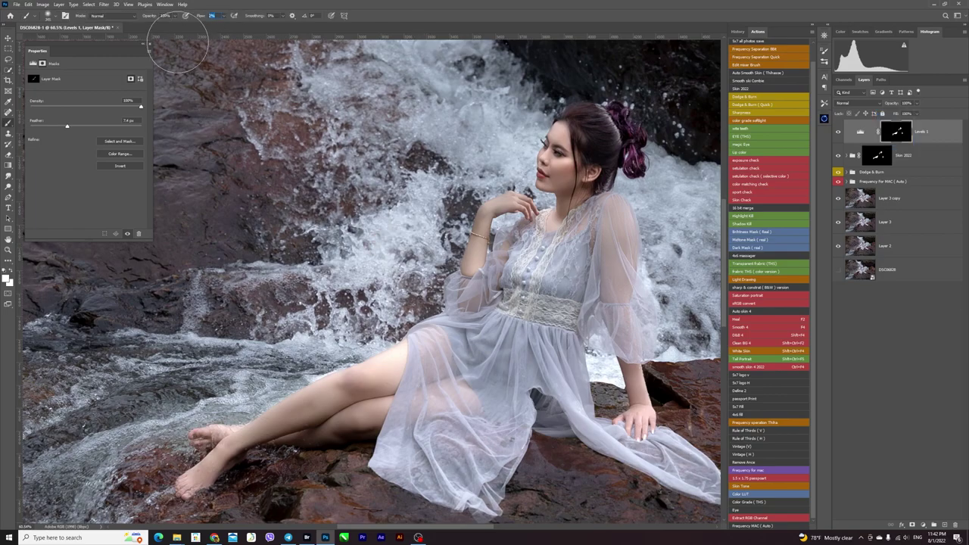
key(Return)
click(8, 279)
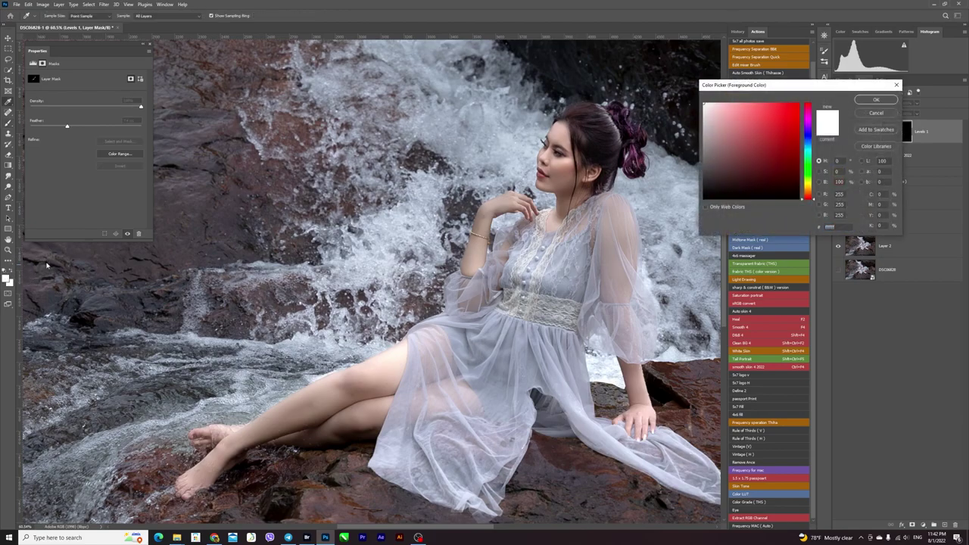
click(876, 113)
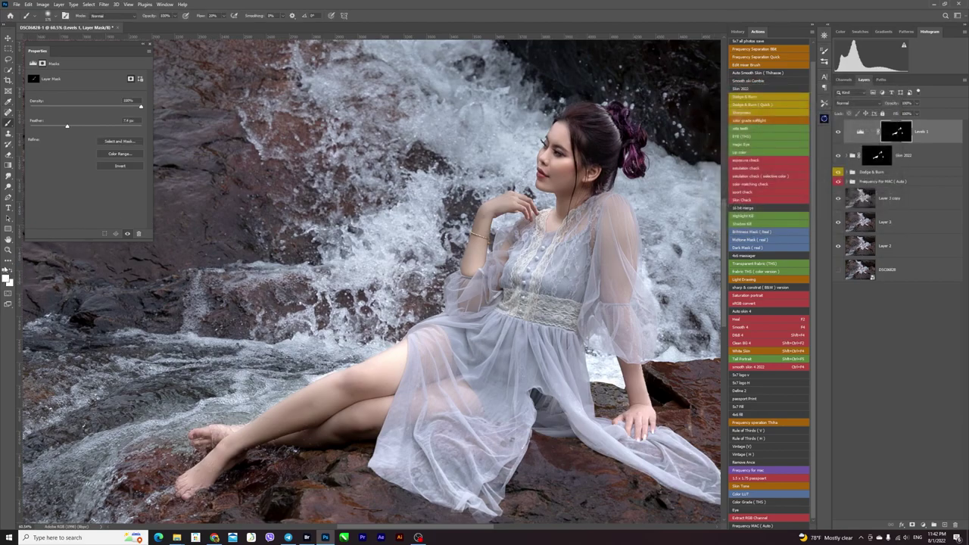
click(5, 270)
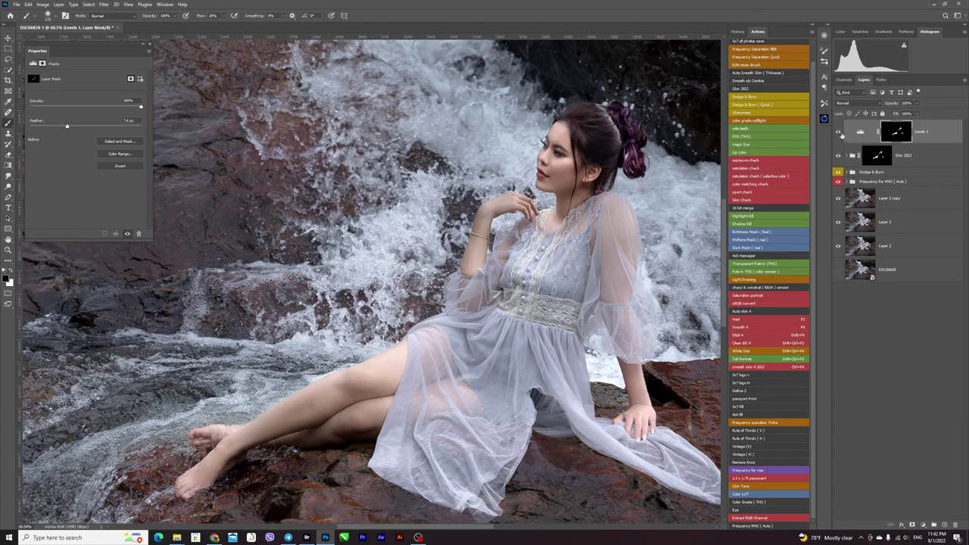
Step: Fit the photo in the window and lower Levels 1 opacity to 80%
key(ctrl+minus)
key(ctrl+minus)
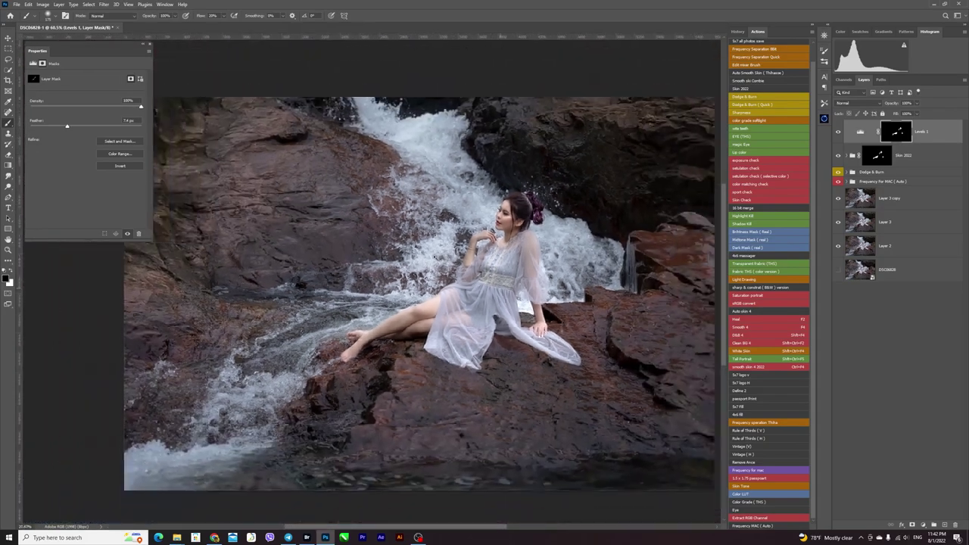
scroll(434, 257, down, 2)
scroll(434, 254, up, 2)
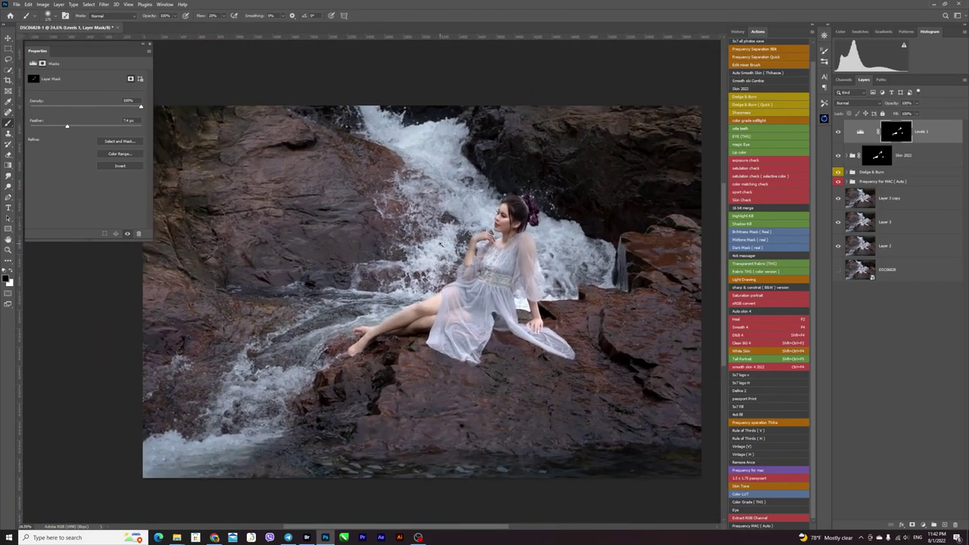
drag(917, 104, 911, 114)
click(838, 133)
click(918, 104)
click(910, 157)
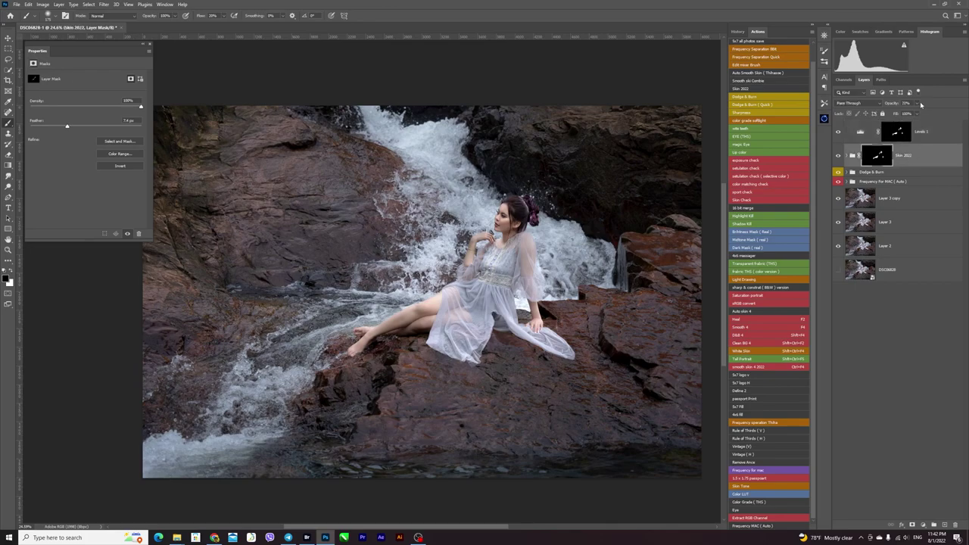
Step: Set the Skin 2022 group opacity to 10%
drag(920, 105, 867, 112)
text(10)
click(928, 133)
Step: Pan around the photo with the Move tool and select the Layer 3 copy layer
key(v)
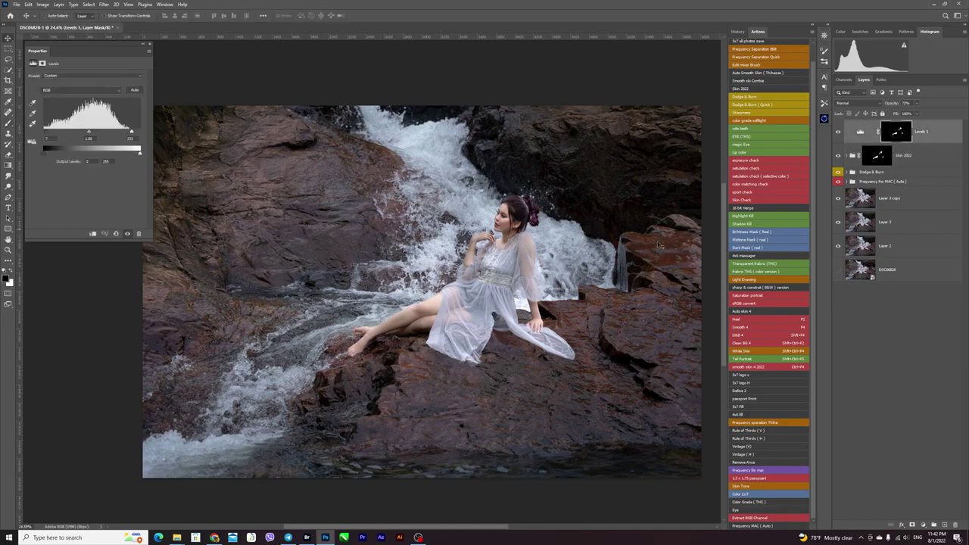
scroll(533, 256, down, 1)
scroll(513, 235, up, 1)
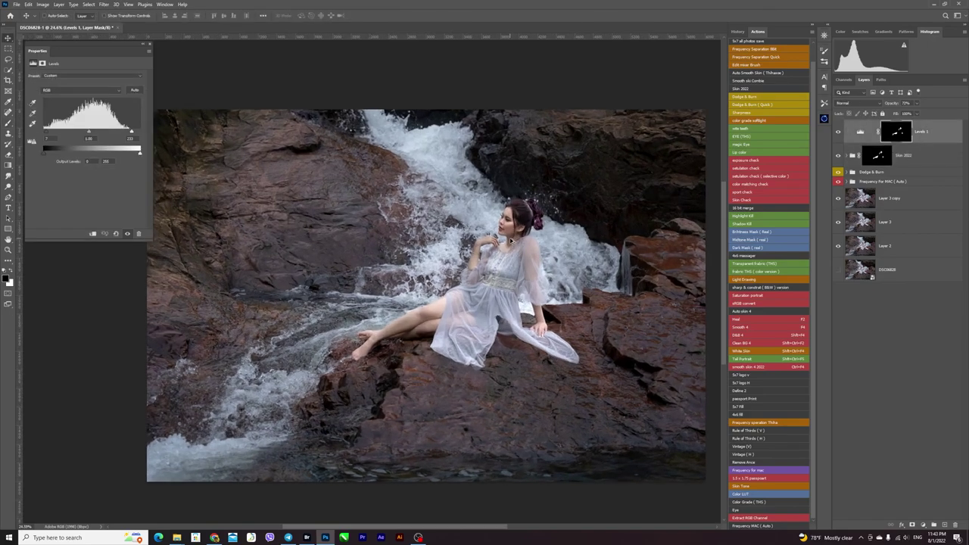
scroll(536, 227, up, 1)
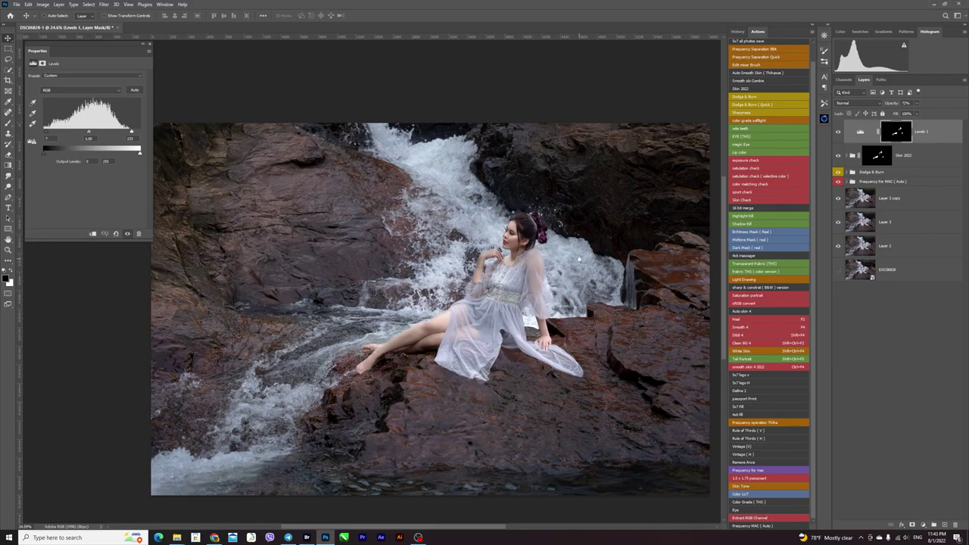
scroll(560, 257, up, 1)
scroll(572, 268, down, 1)
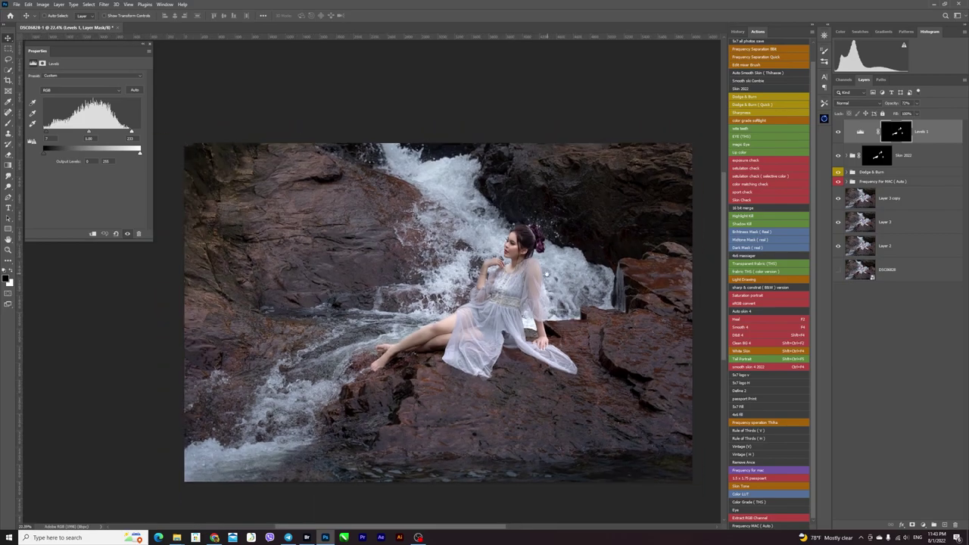
scroll(548, 273, down, 1)
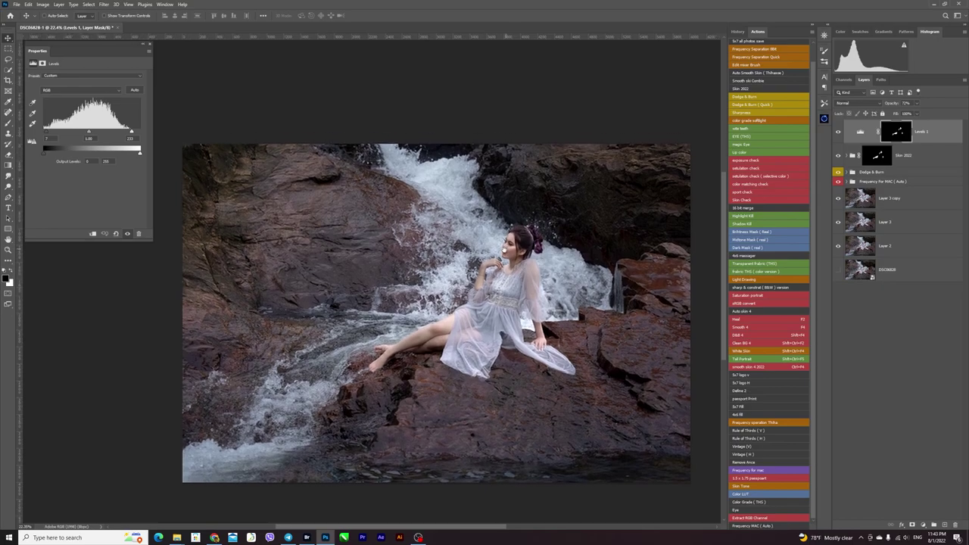
drag(550, 273, 544, 261)
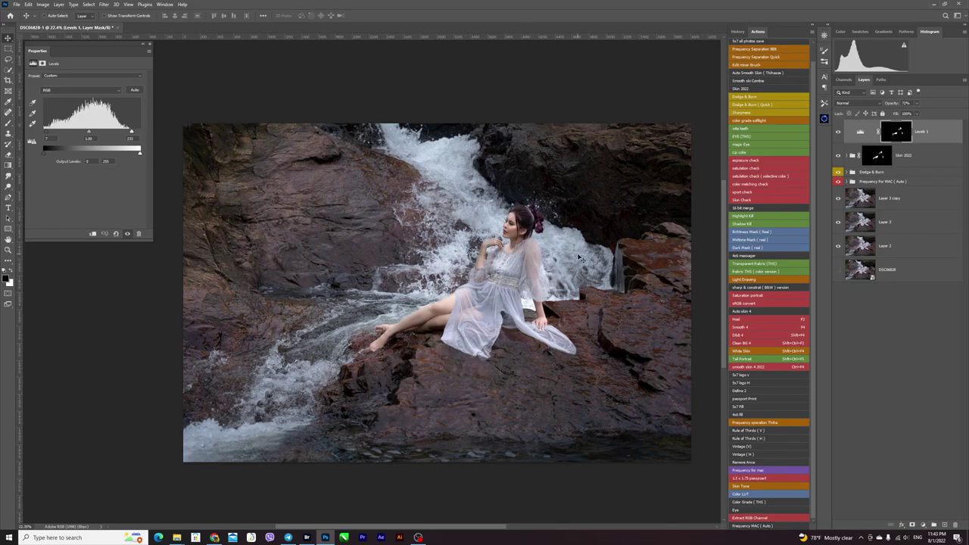
click(883, 204)
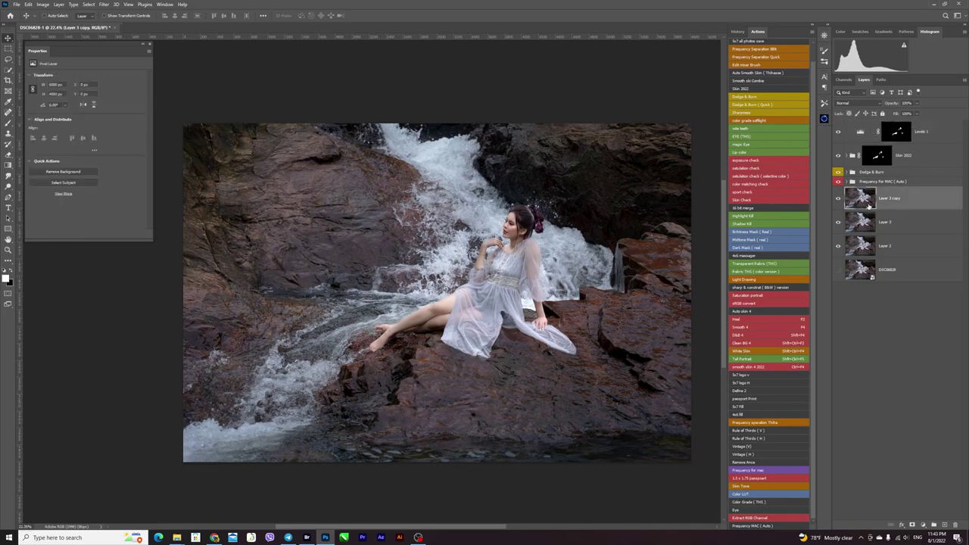
Step: Use Quick Selection's Select Subject on Layer 3 copy to select the woman
mouse_move(882, 206)
mouse_down()
mouse_move(847, 189)
mouse_move(877, 204)
mouse_up()
click(8, 69)
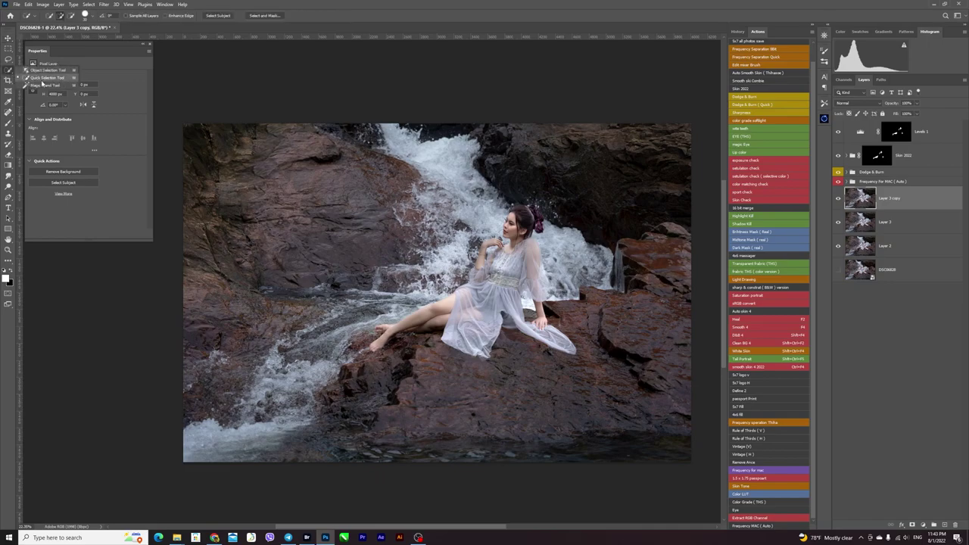
click(218, 16)
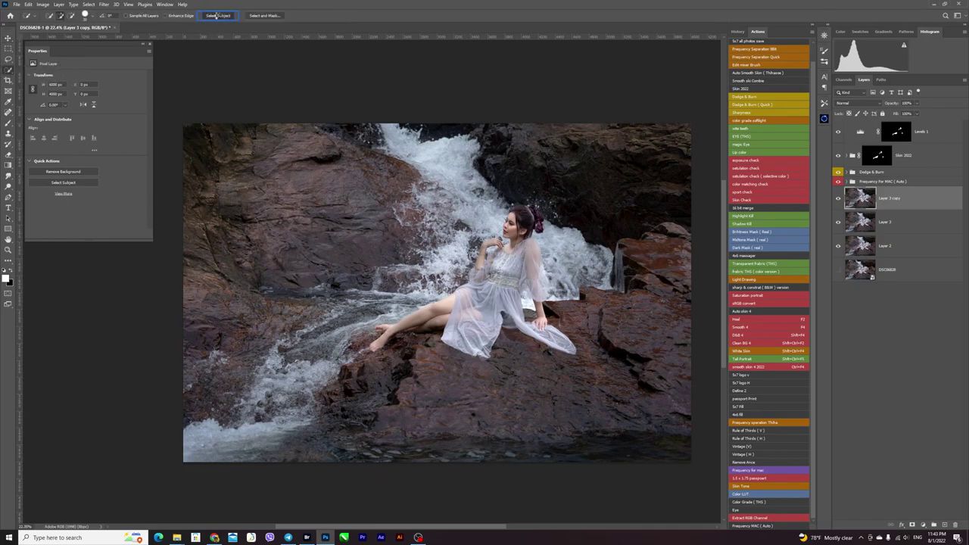
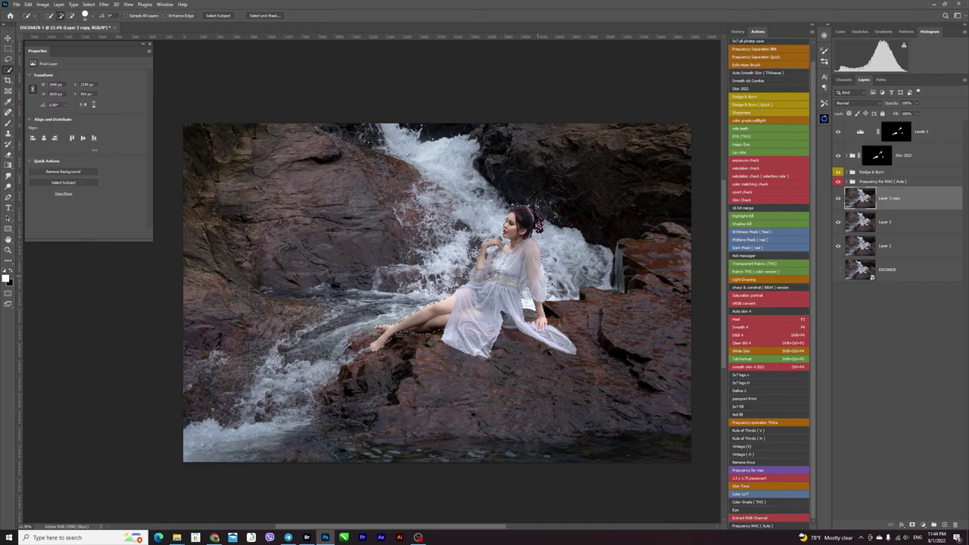
Step: Refine the Quick Selection around the seated woman and her dress, using Alt to toggle add and subtract
scroll(562, 286, up, 3)
scroll(562, 286, down, 1)
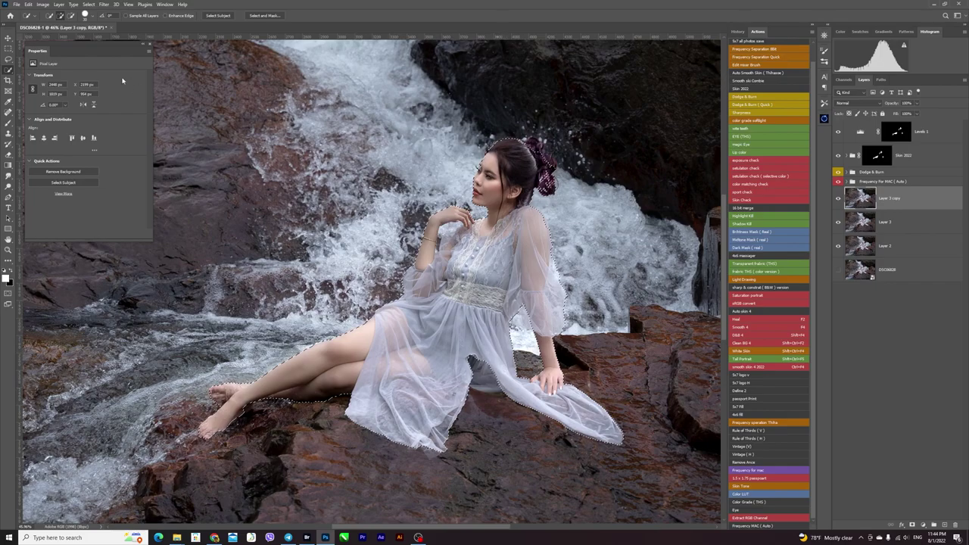
click(61, 15)
key(alt)
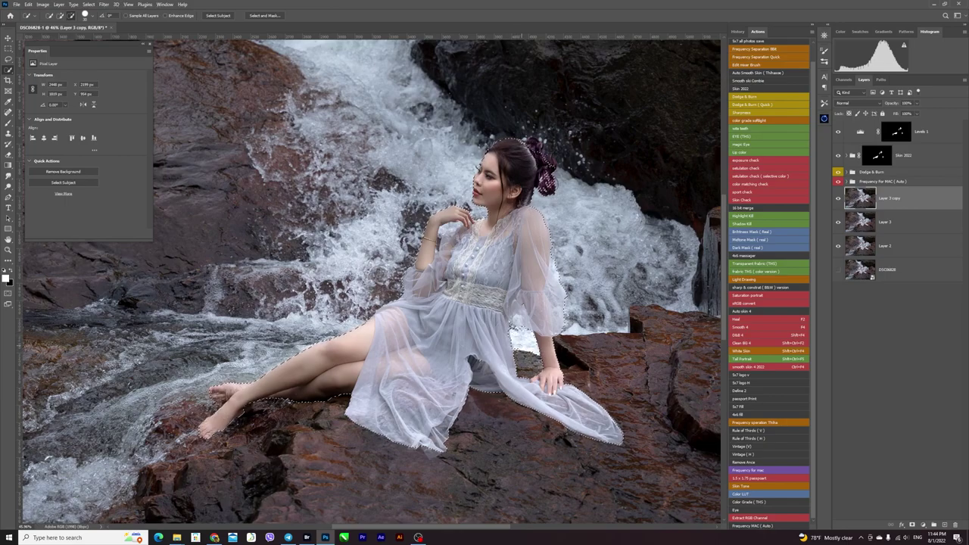
key(alt)
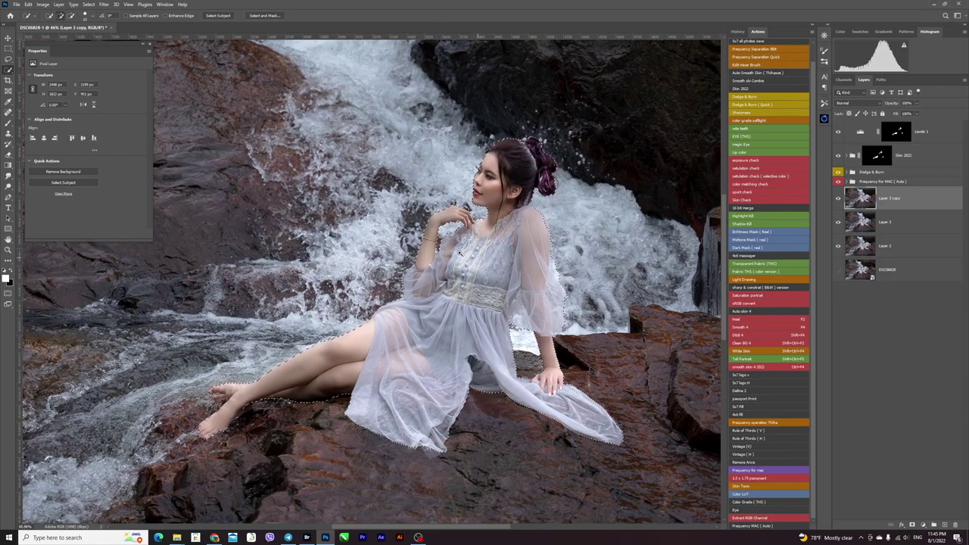
scroll(506, 227, down, 3)
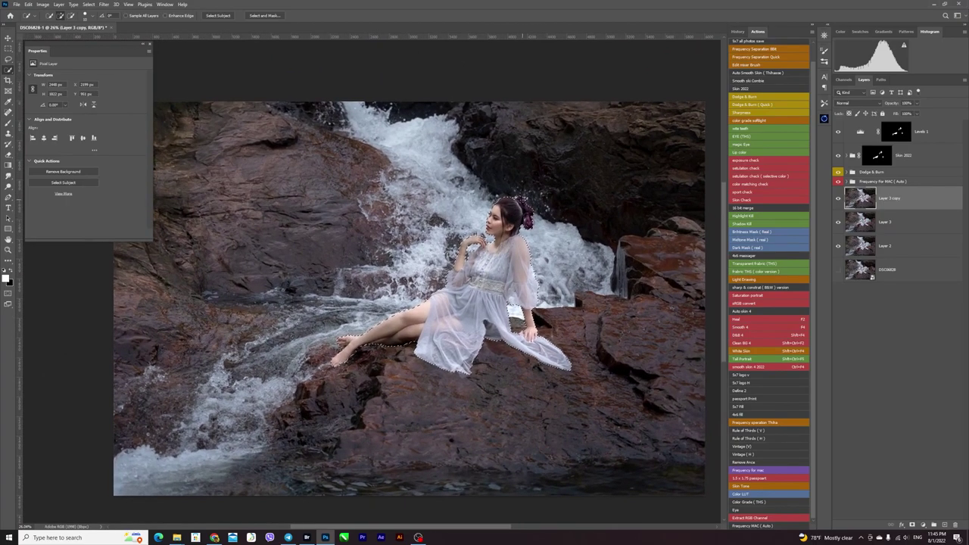
scroll(421, 298, down, 1)
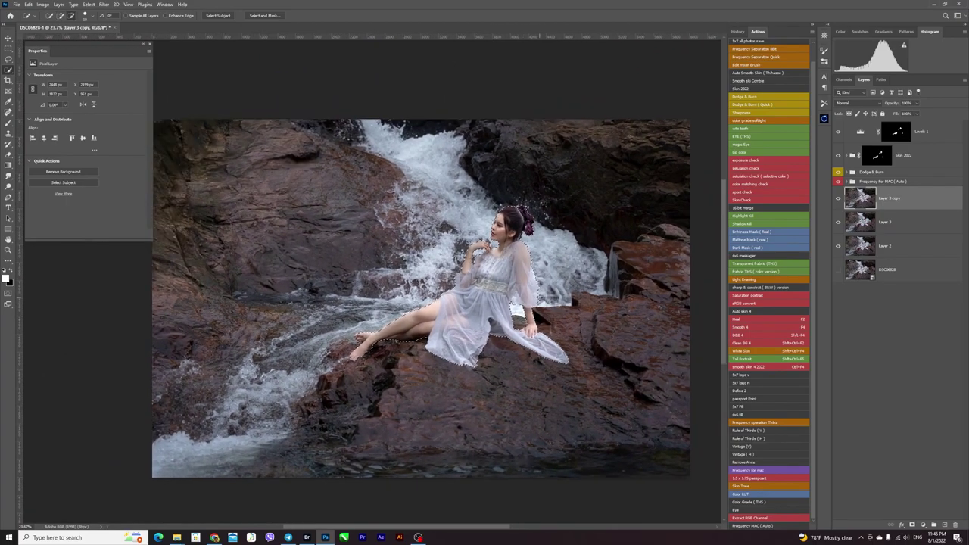
Step: With Levels 1 targeted, add a Brightness/Contrast layer masked to the woman's selection
click(931, 132)
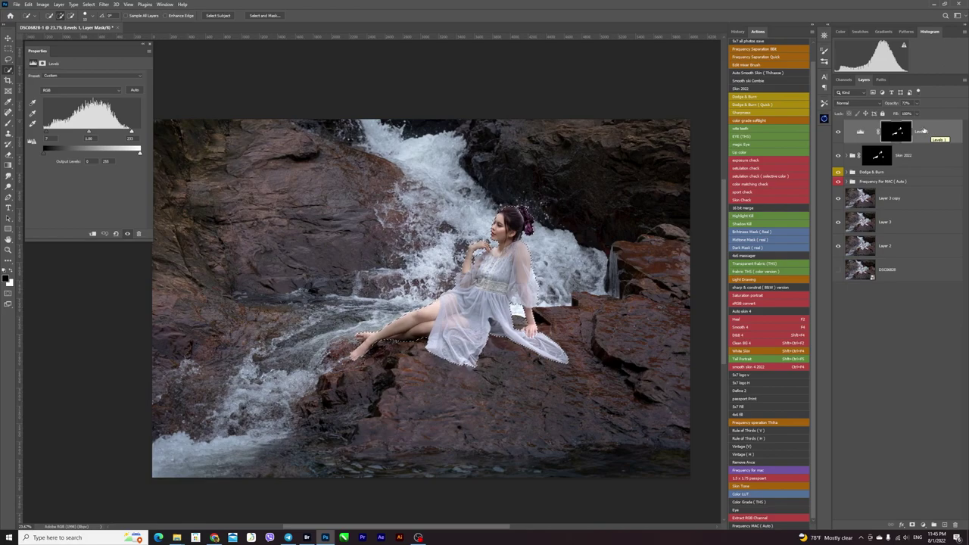
click(924, 525)
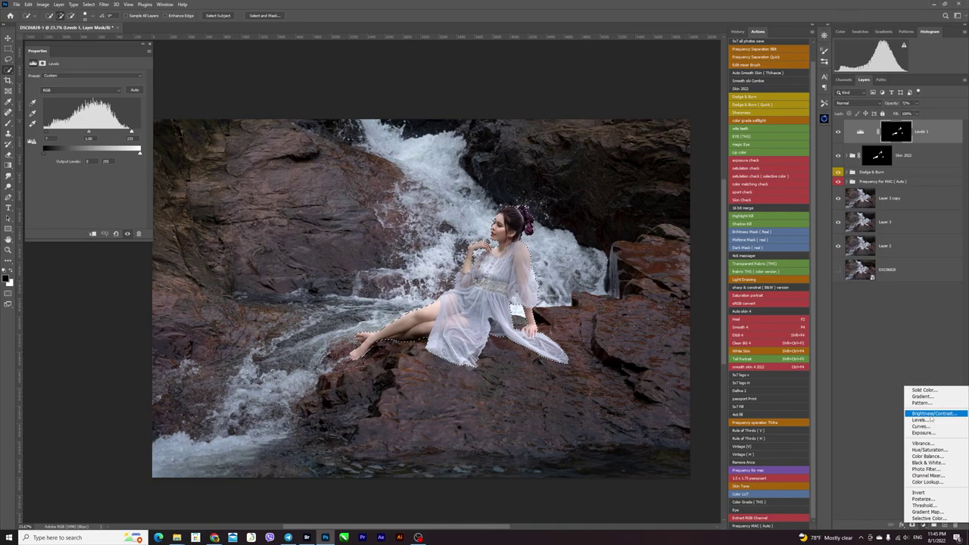
click(946, 416)
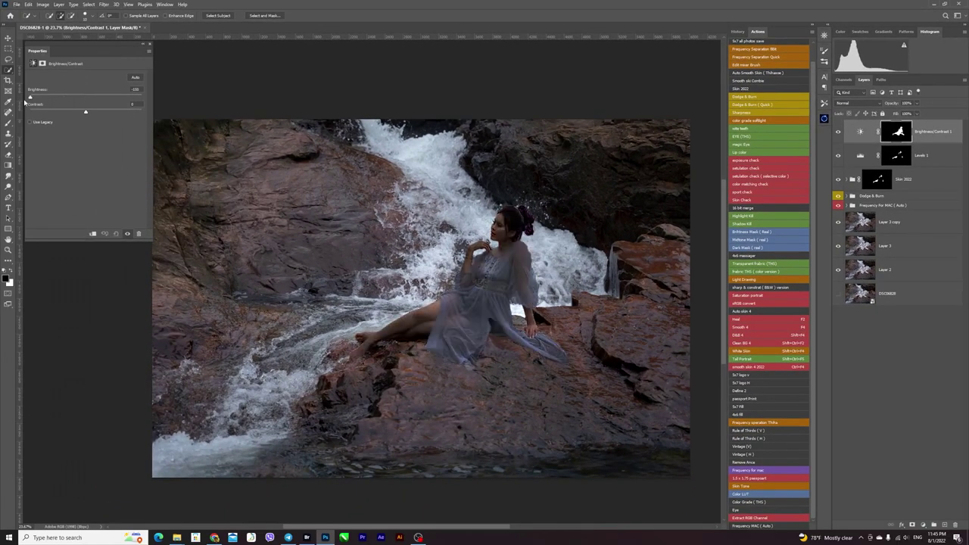
Step: Invert the Brightness/Contrast mask with Ctrl+I so it excludes the woman
drag(26, 103, 70, 105)
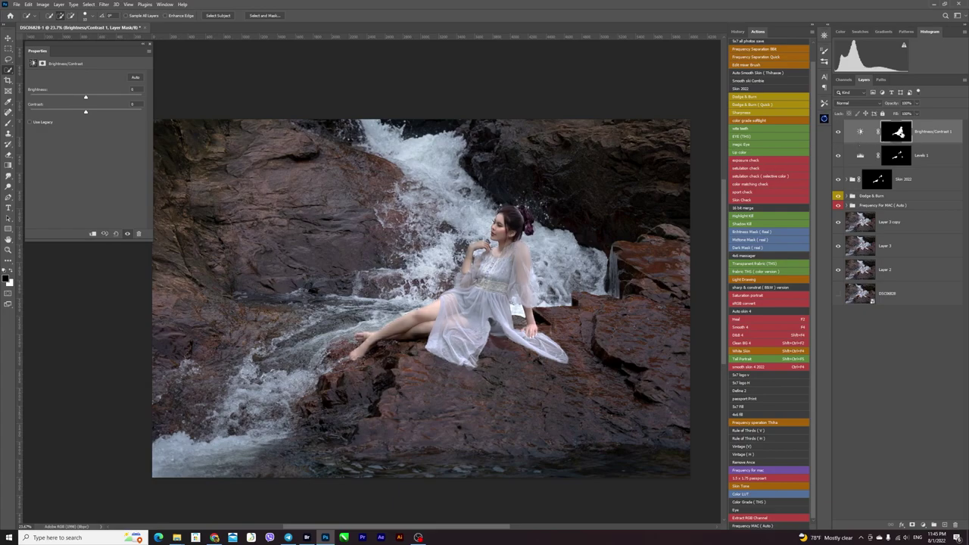
click(898, 134)
key(ctrl+i)
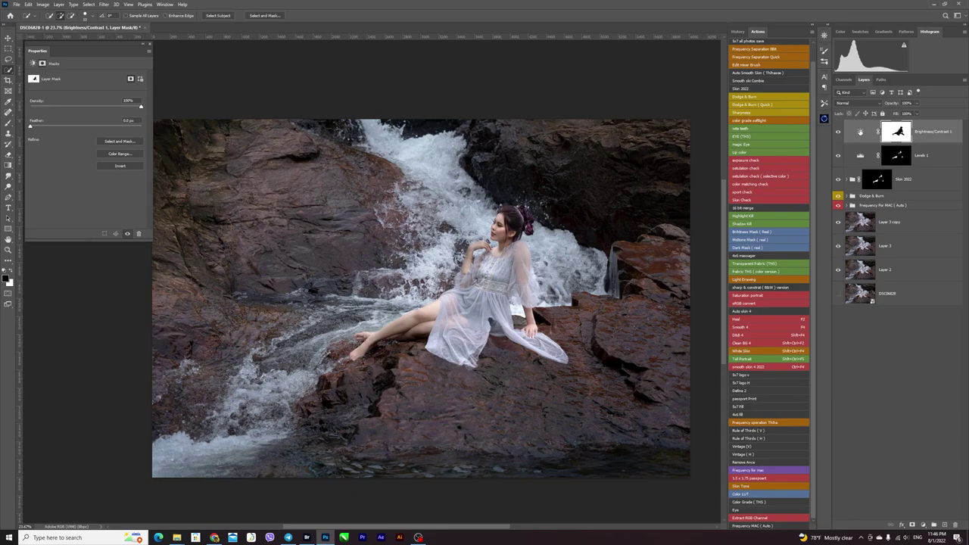
Step: Set Brightness to -20 to darken the rocks and water around her
click(860, 132)
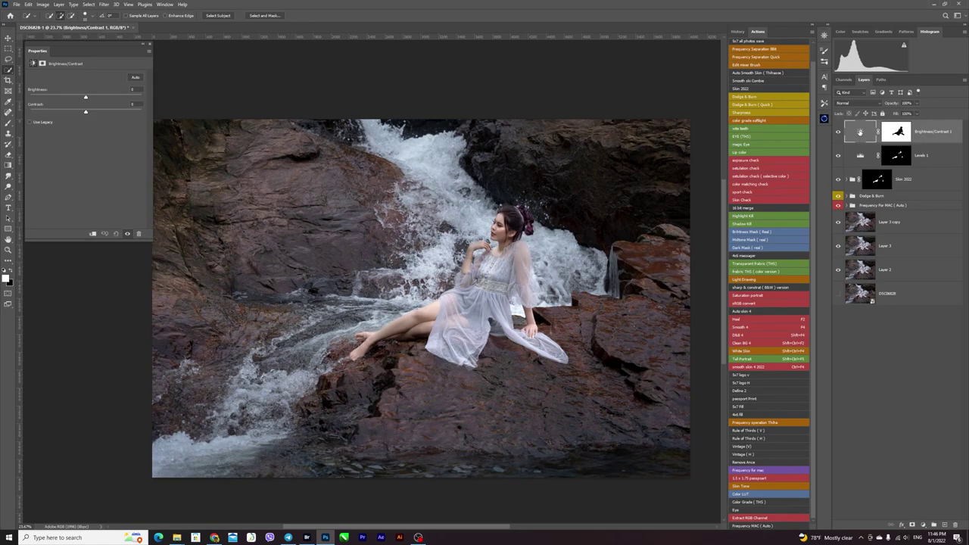
drag(83, 99, 80, 112)
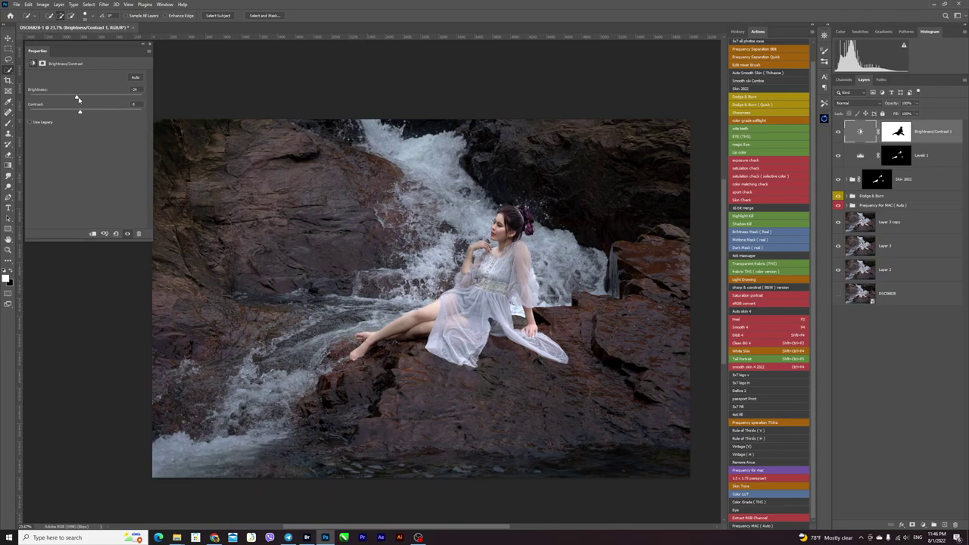
drag(77, 99, 78, 99)
key(v)
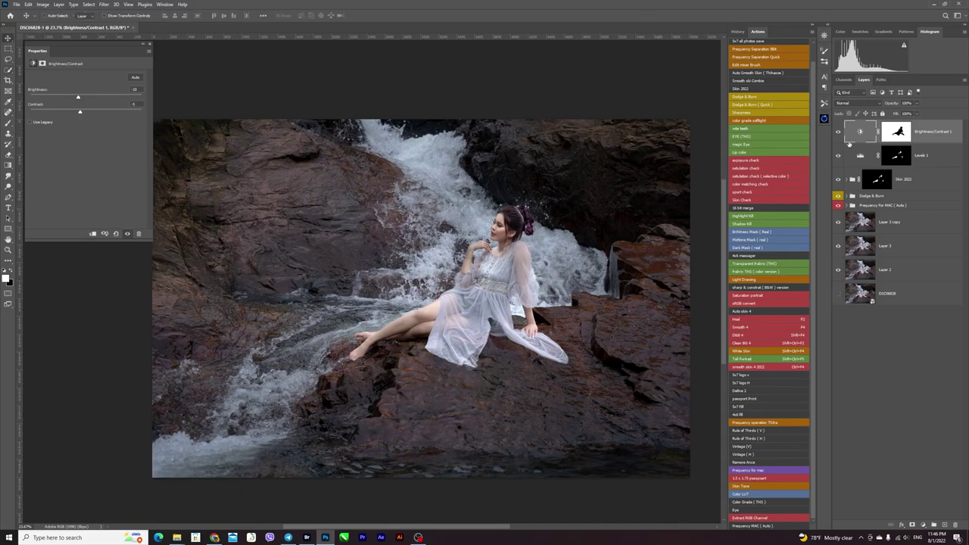
click(898, 134)
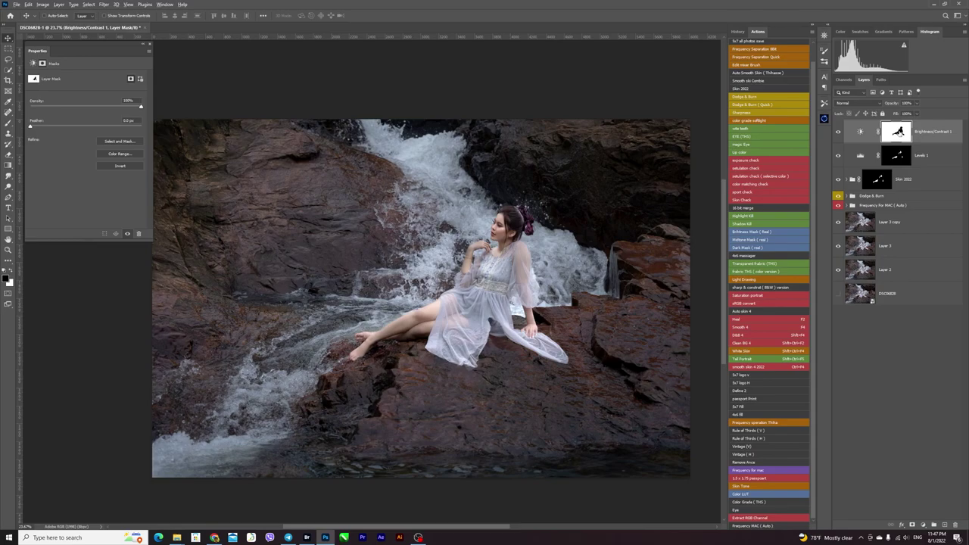
Step: View the Brightness/Contrast mask alone and set its Feather to 2 px
alt+click(900, 134)
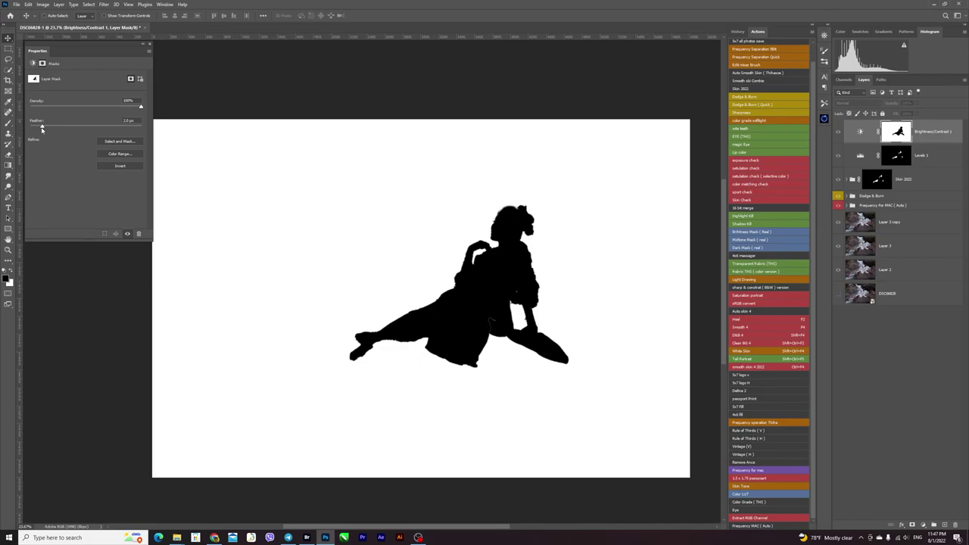
drag(38, 129, 38, 127)
click(137, 121)
text(2)
key(Return)
Step: Return to the colour view and toggle the layer's visibility to compare the darkening
alt+click(896, 132)
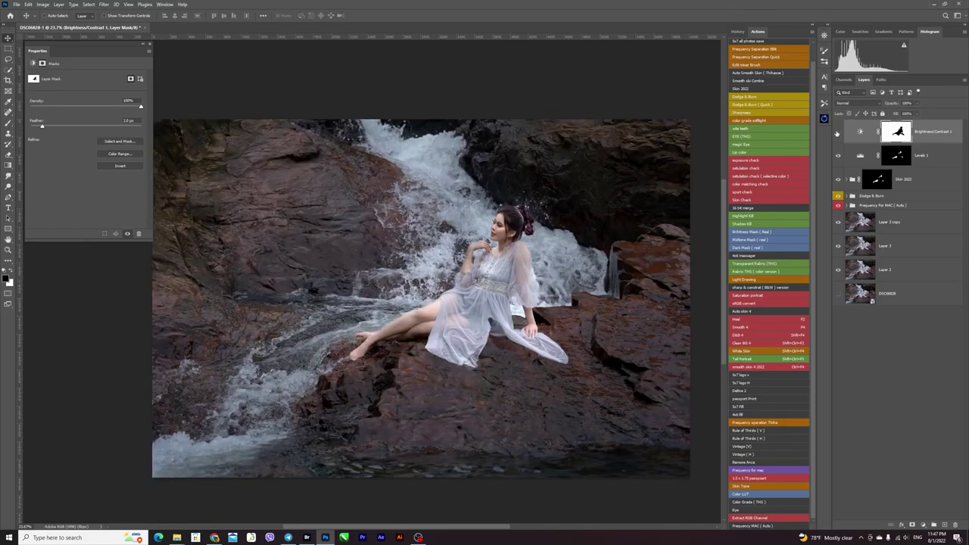
click(837, 133)
click(837, 133)
scroll(487, 239, down, 2)
scroll(534, 200, up, 1)
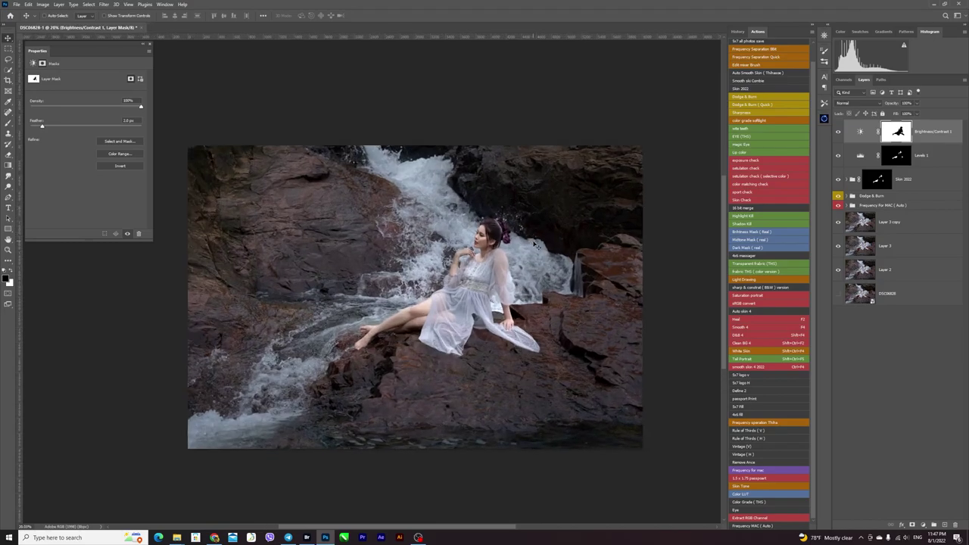
scroll(541, 255, up, 1)
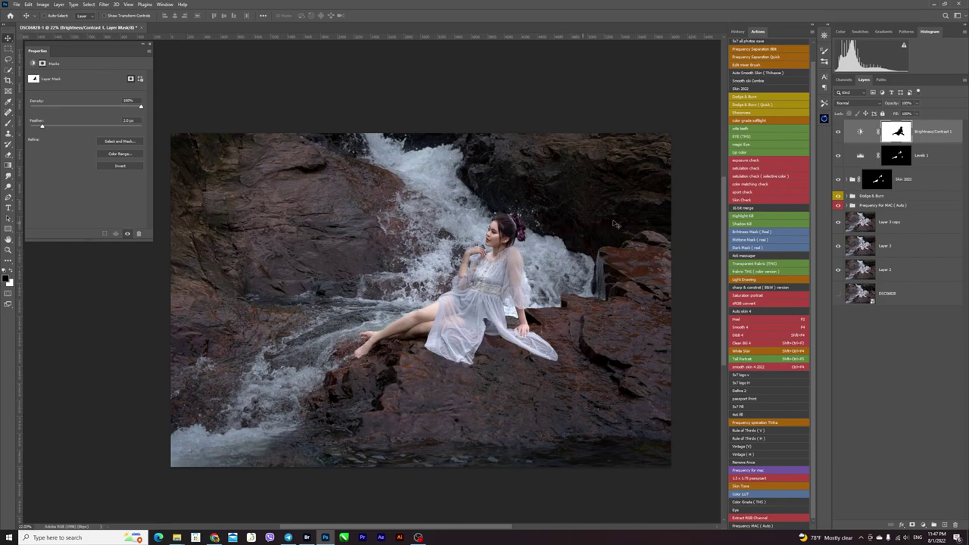
click(923, 525)
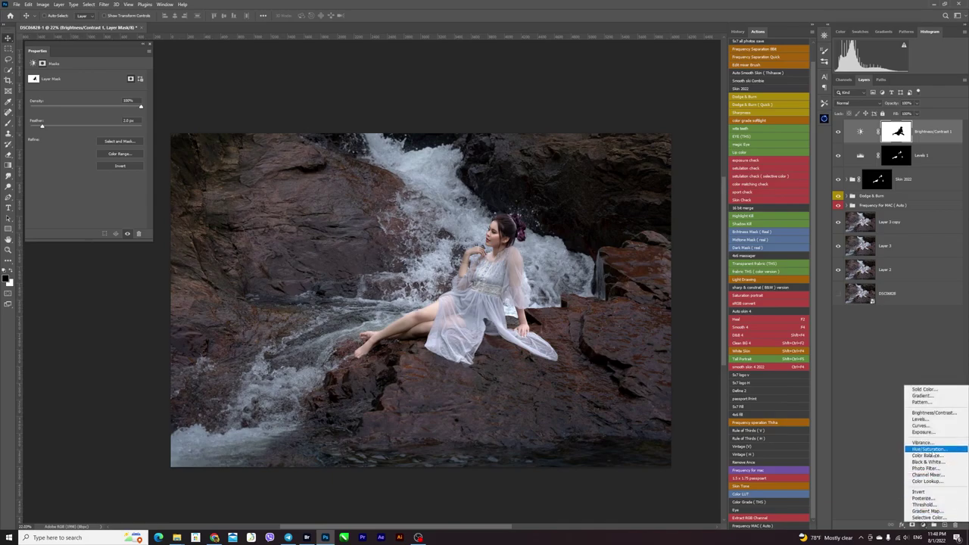
Step: Add a Hue/Saturation layer and copy the inverted woman mask onto it
click(929, 449)
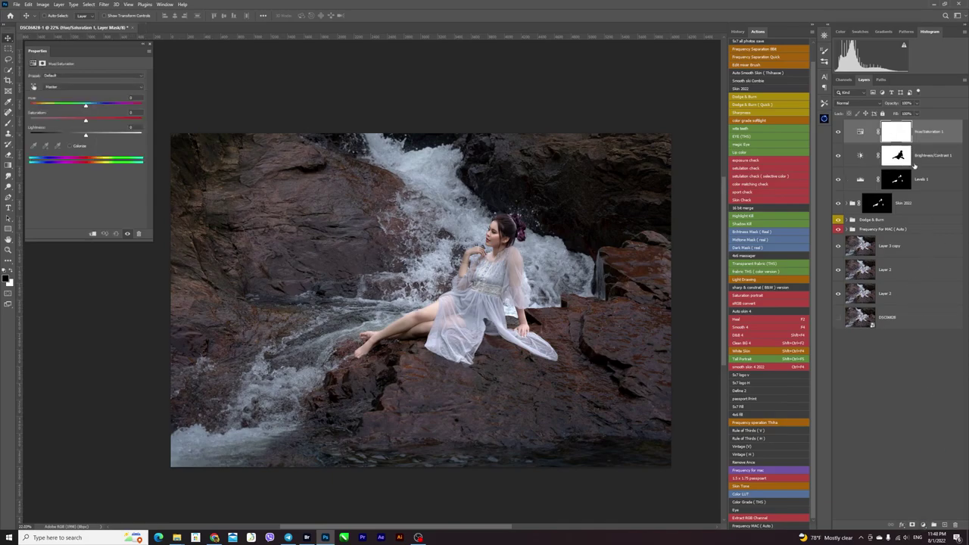
mouse_move(897, 135)
mouse_down()
mouse_move(900, 155)
mouse_move(899, 134)
mouse_up()
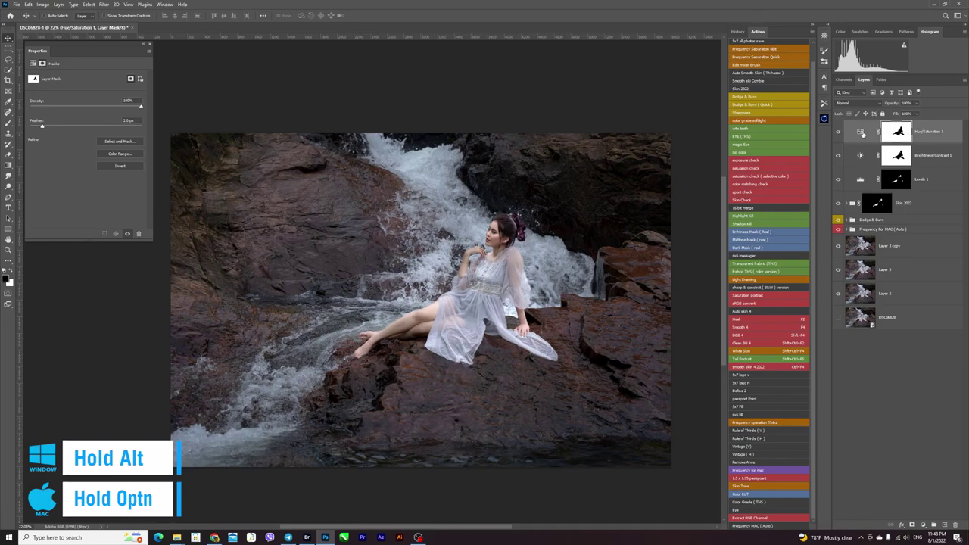
click(861, 133)
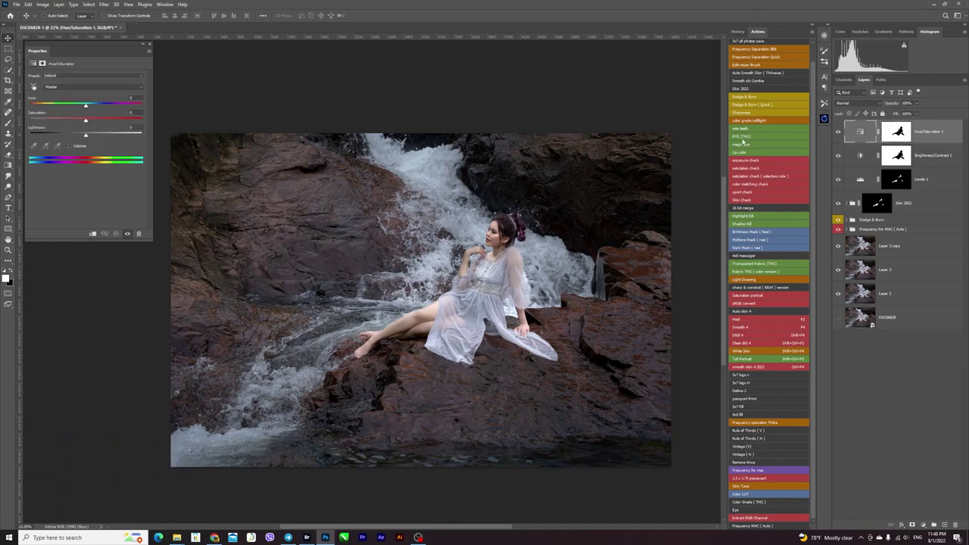
Step: Desaturate Reds to -46 and Yellows to -76 in the Hue/Saturation properties
click(65, 88)
click(63, 107)
drag(63, 118, 30, 120)
click(76, 87)
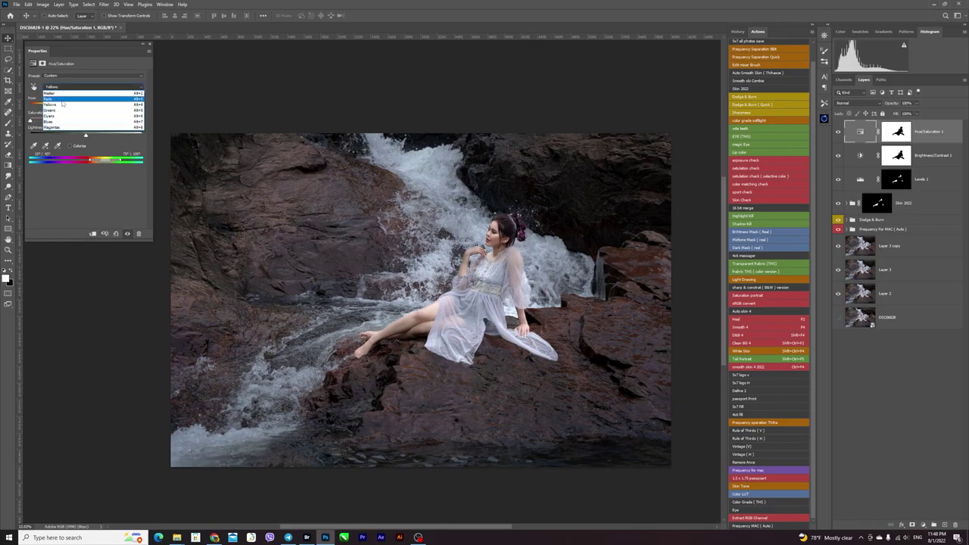
click(48, 99)
mouse_move(85, 119)
mouse_down()
mouse_move(46, 123)
mouse_move(55, 124)
mouse_up()
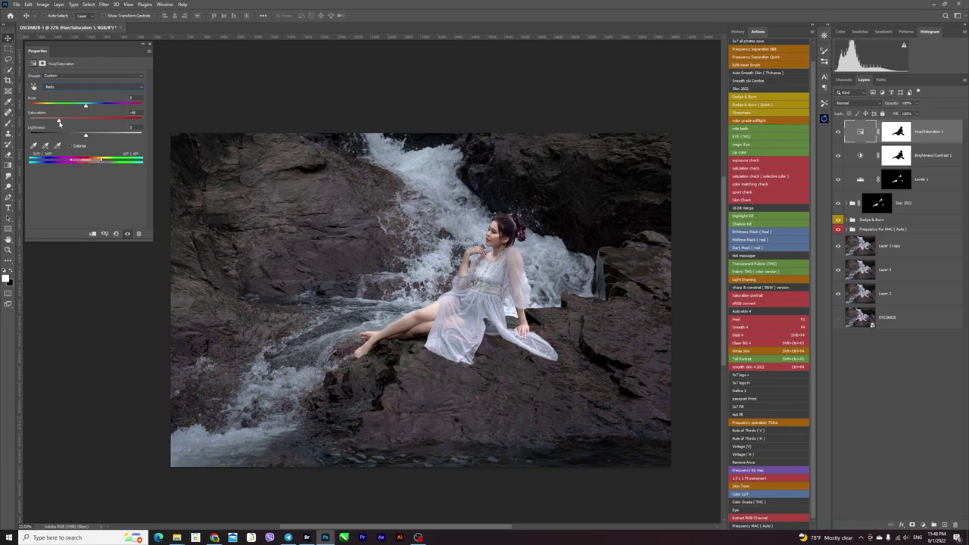
click(58, 90)
drag(40, 121, 43, 125)
drag(388, 287, 410, 281)
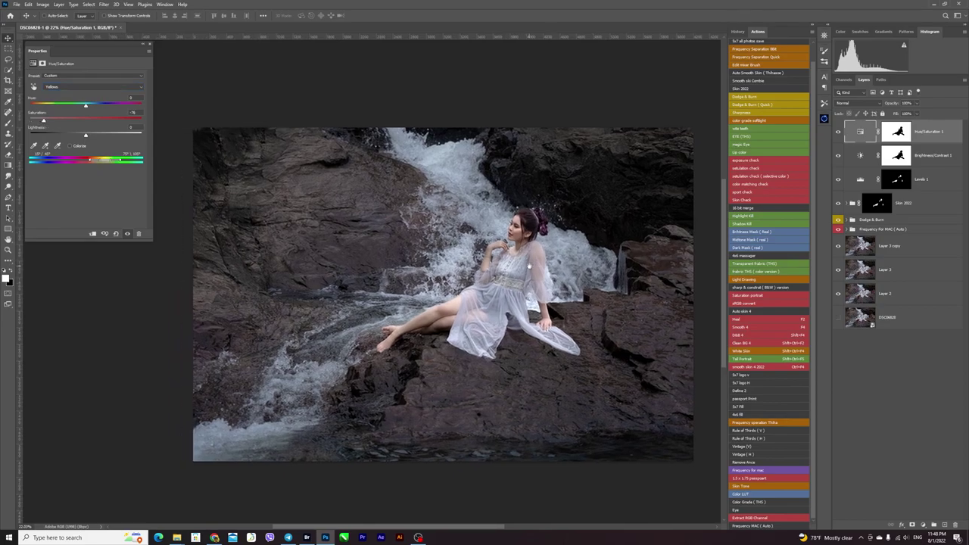
scroll(568, 265, down, 1)
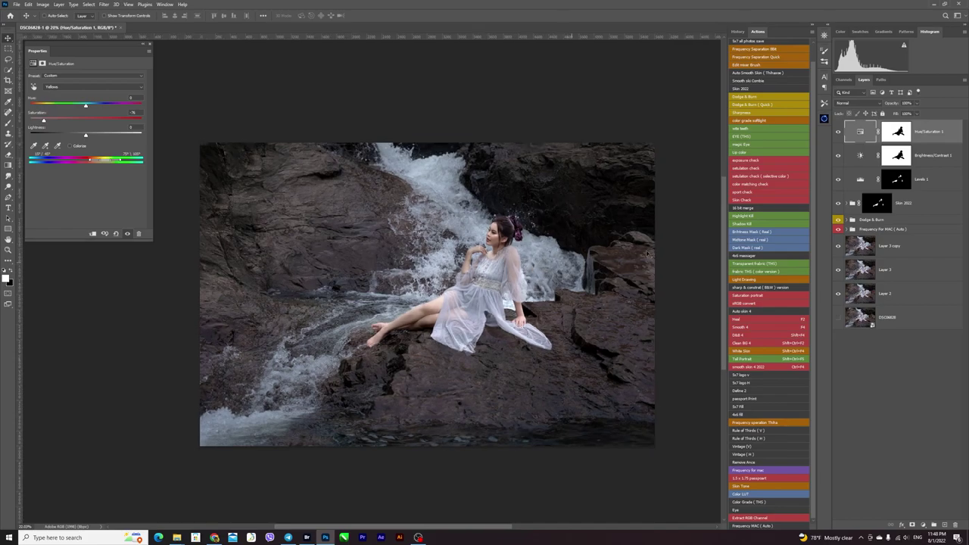
click(858, 156)
click(859, 156)
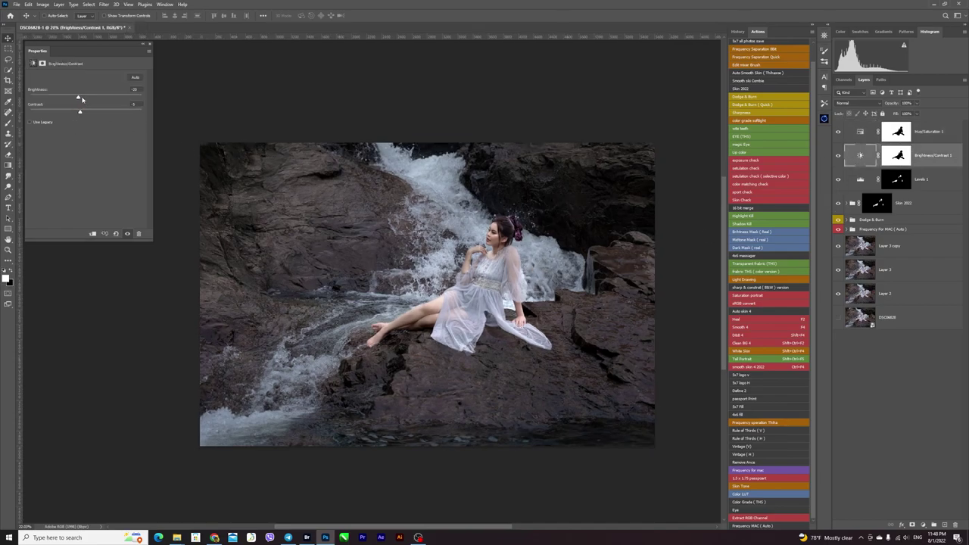
Step: Lower Brightness to -27 and toggle adjustment visibility to compare the darker surroundings
mouse_move(78, 99)
mouse_down()
mouse_move(69, 98)
mouse_move(85, 114)
mouse_up()
drag(85, 114, 85, 115)
scroll(500, 202, down, 1)
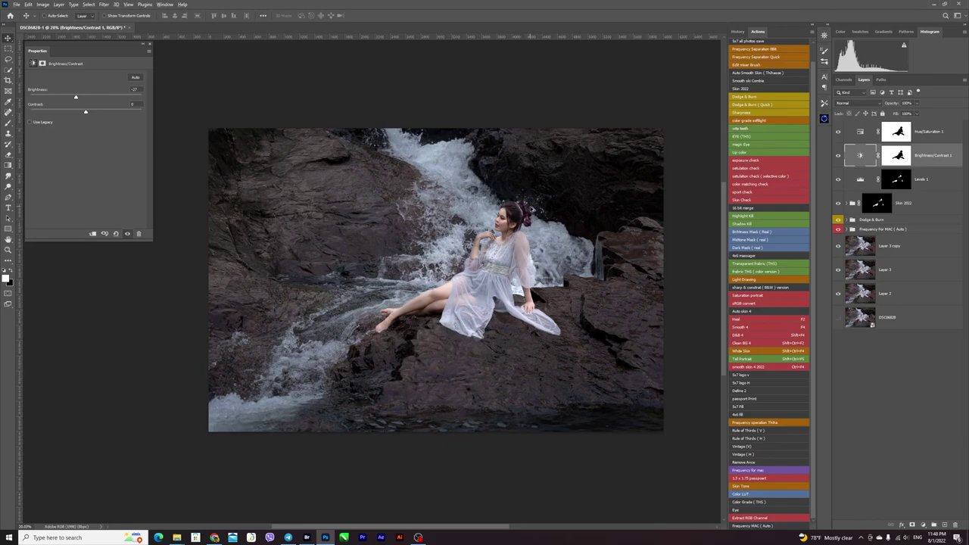
scroll(532, 208, up, 1)
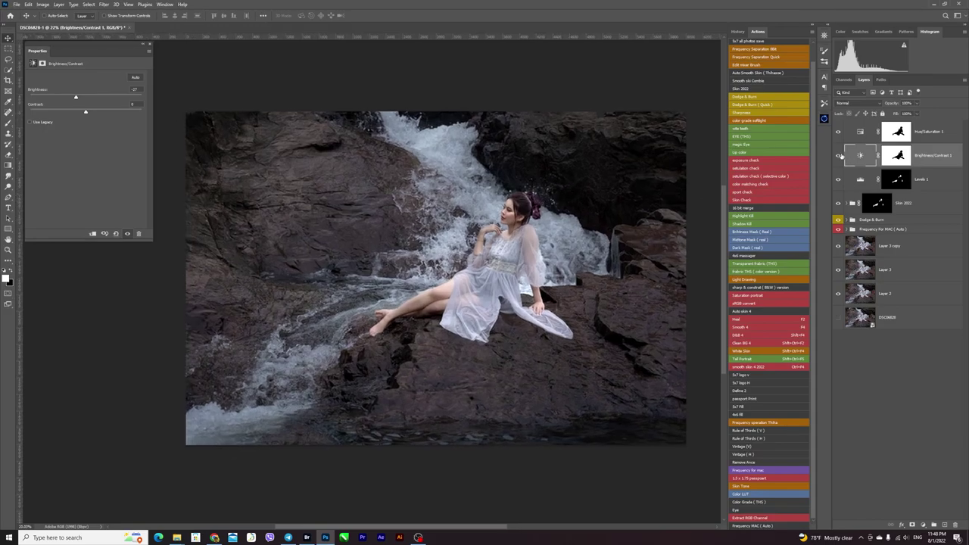
click(838, 156)
click(838, 131)
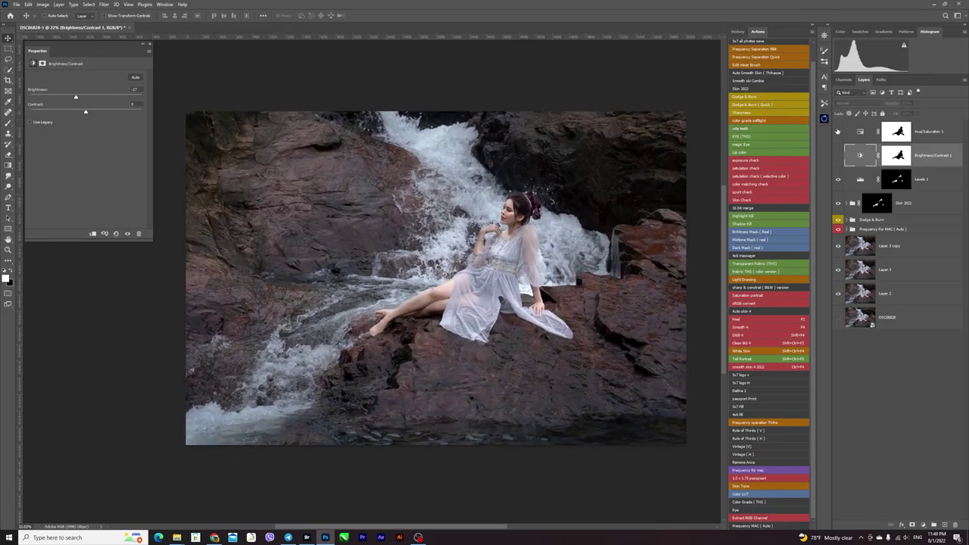
click(838, 156)
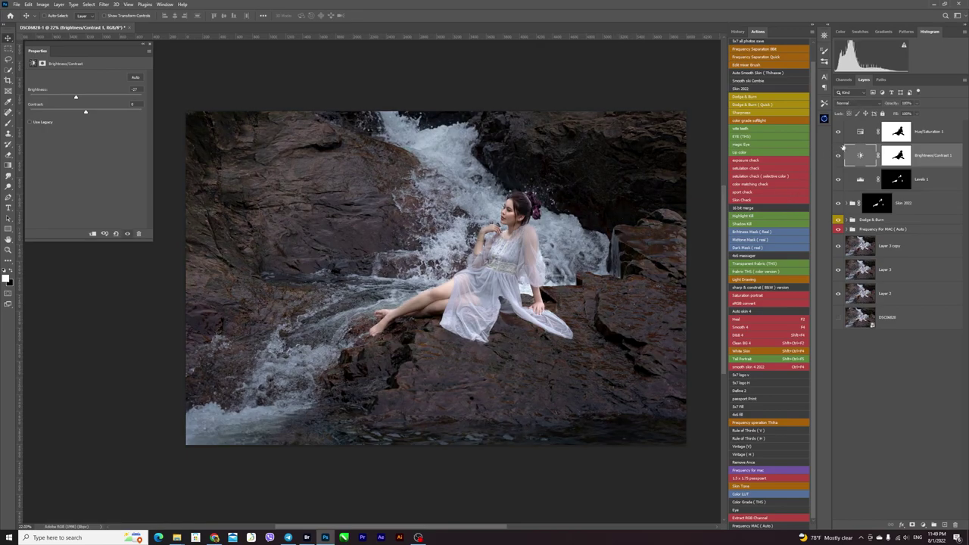
click(860, 133)
Step: Set Hue/Saturation Reds saturation to -54 and Yellows to -72
click(84, 86)
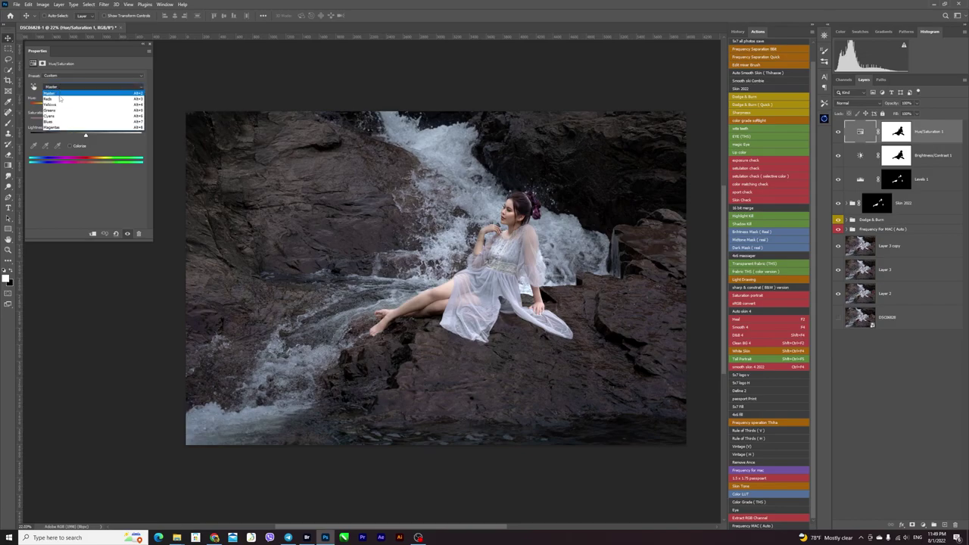
click(76, 94)
drag(86, 120, 51, 122)
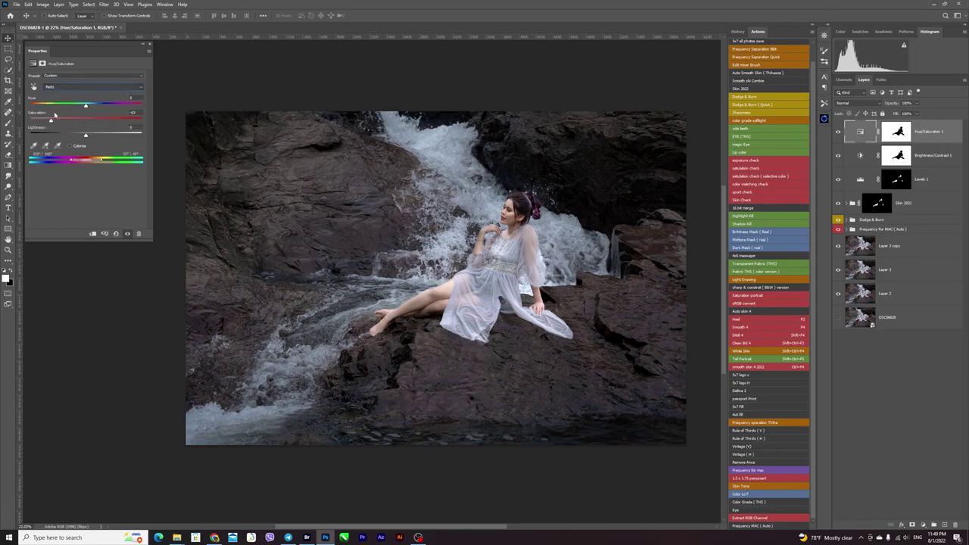
click(75, 86)
click(61, 100)
drag(41, 121, 46, 121)
drag(542, 226, 548, 220)
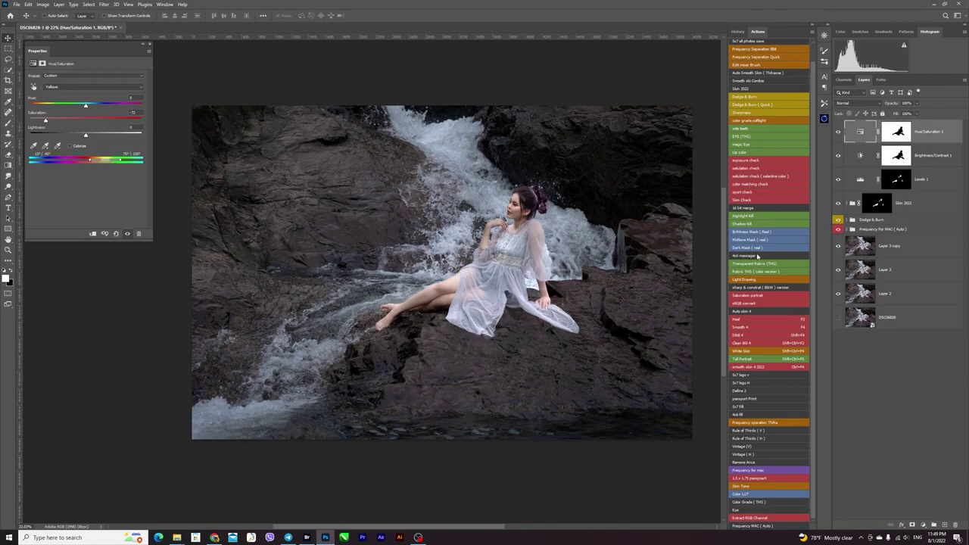
Step: Adjust the opacity of the Skin 2022 group and Levels 1 layer using number keys
click(920, 204)
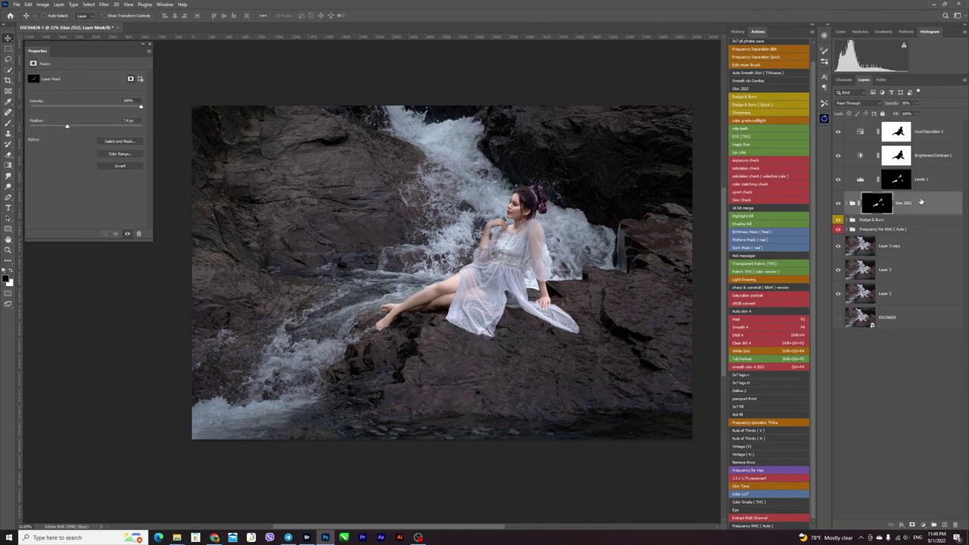
key(3)
click(921, 179)
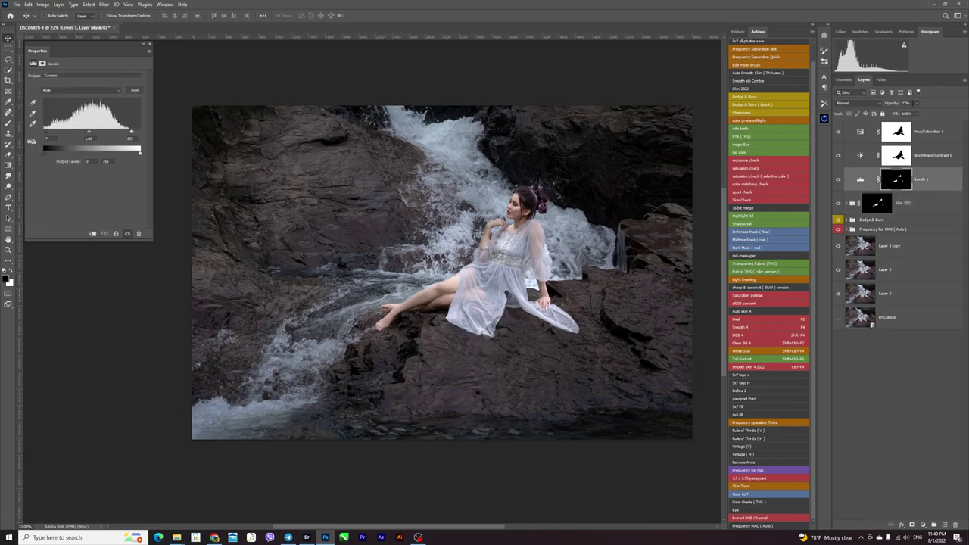
key(7)
key(3)
click(895, 331)
scroll(387, 171, up, 1)
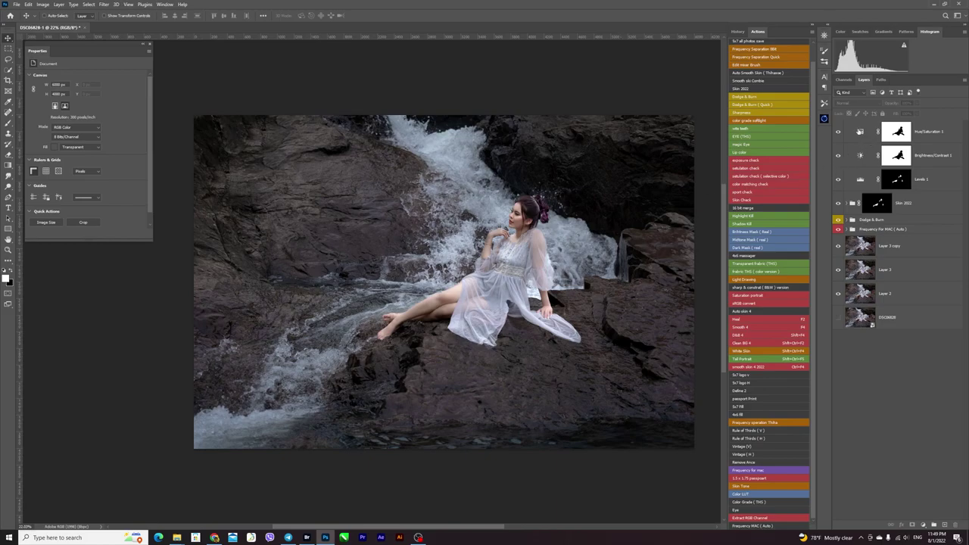
Step: Desaturate Greens to -67 and Cyans to about -37 in Hue/Saturation 1
click(861, 133)
click(860, 133)
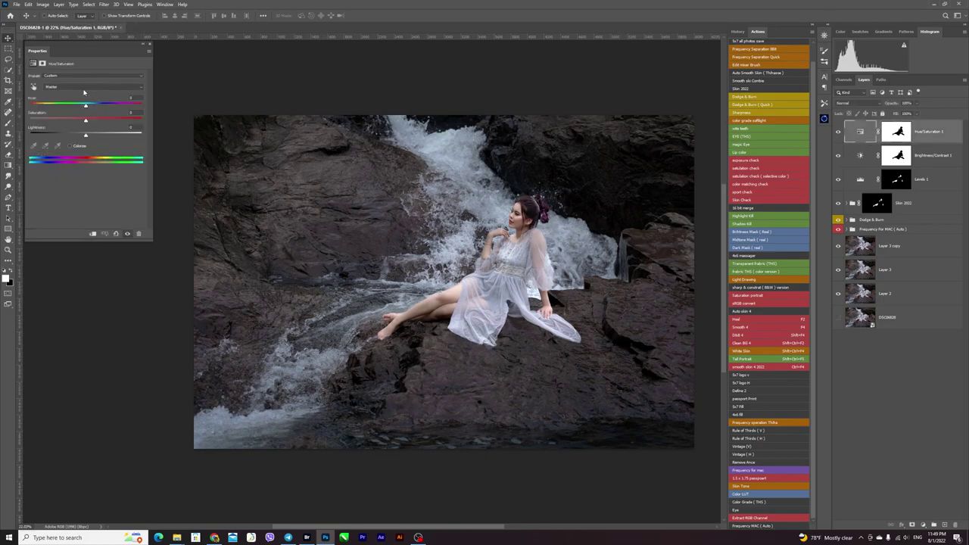
click(69, 86)
click(67, 111)
mouse_move(75, 121)
mouse_down()
mouse_move(55, 121)
mouse_move(66, 129)
mouse_up()
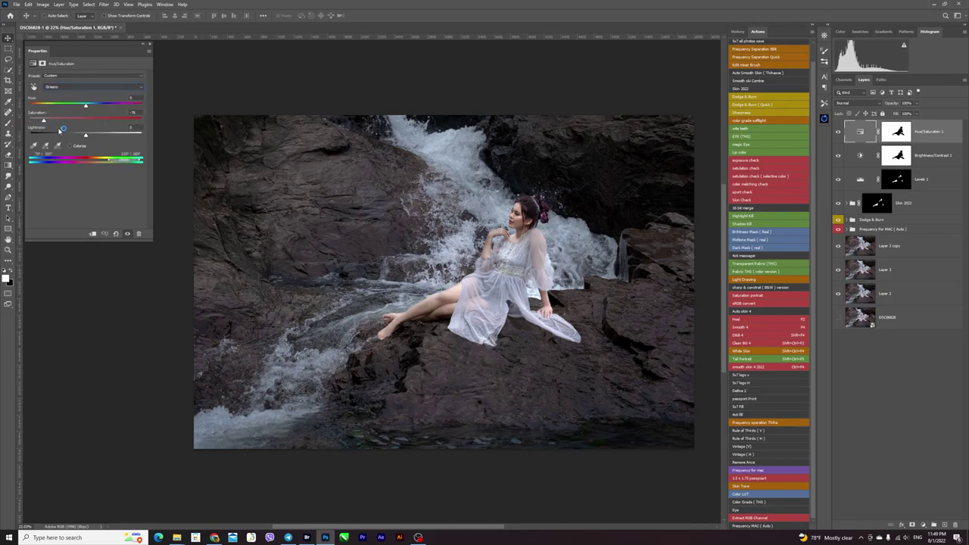
click(83, 87)
click(71, 118)
drag(71, 121, 77, 123)
click(755, 457)
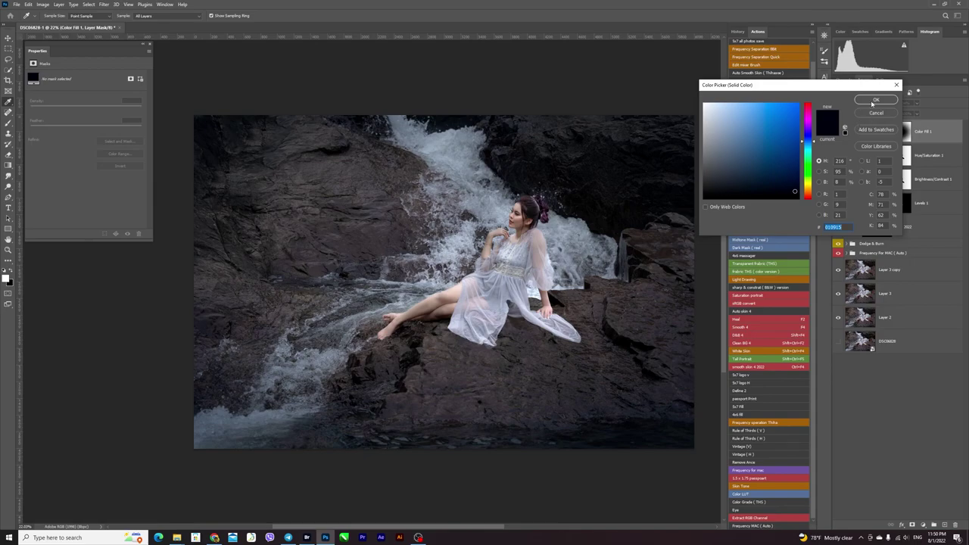
Step: Accept the vintage vignette action's fill, compare it, then delete its layer
click(875, 100)
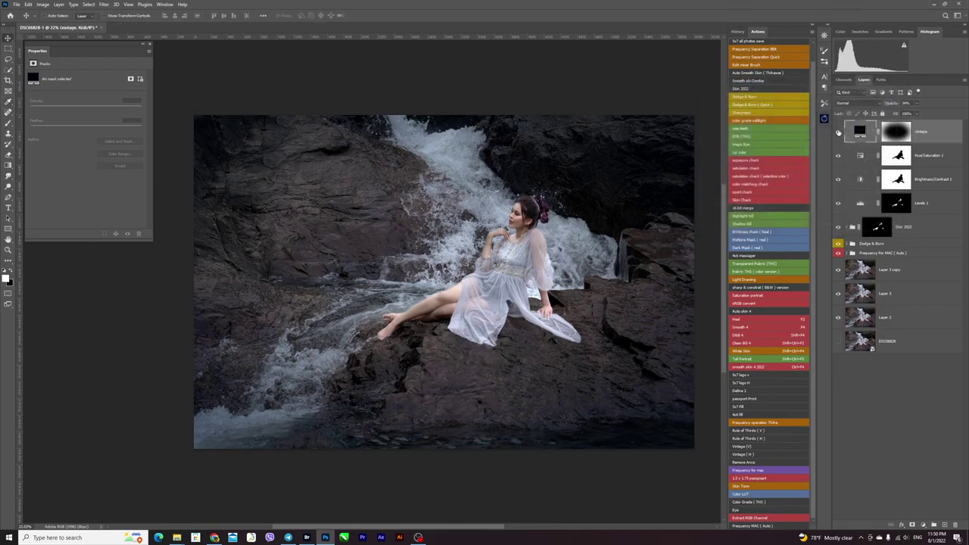
click(838, 133)
click(838, 132)
mouse_move(933, 131)
mouse_down()
mouse_move(962, 528)
mouse_move(954, 524)
mouse_up()
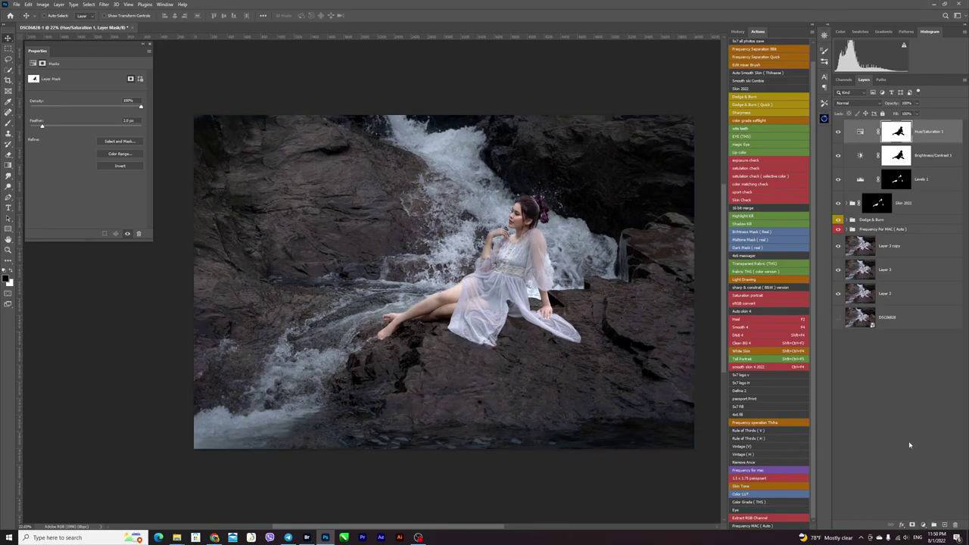
Step: Add a Solid Color fill layer and pick near-black reddish-brown #180F0F
click(923, 524)
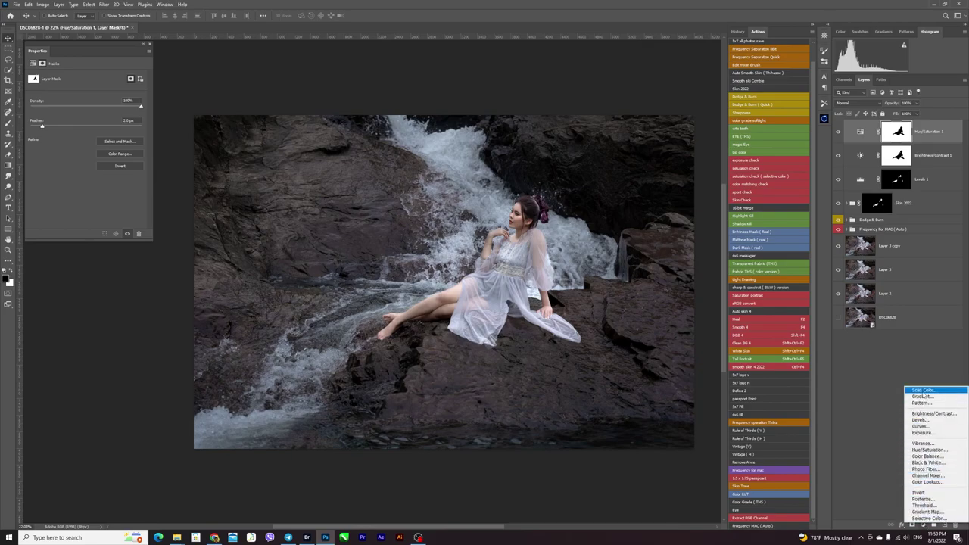
key(Escape)
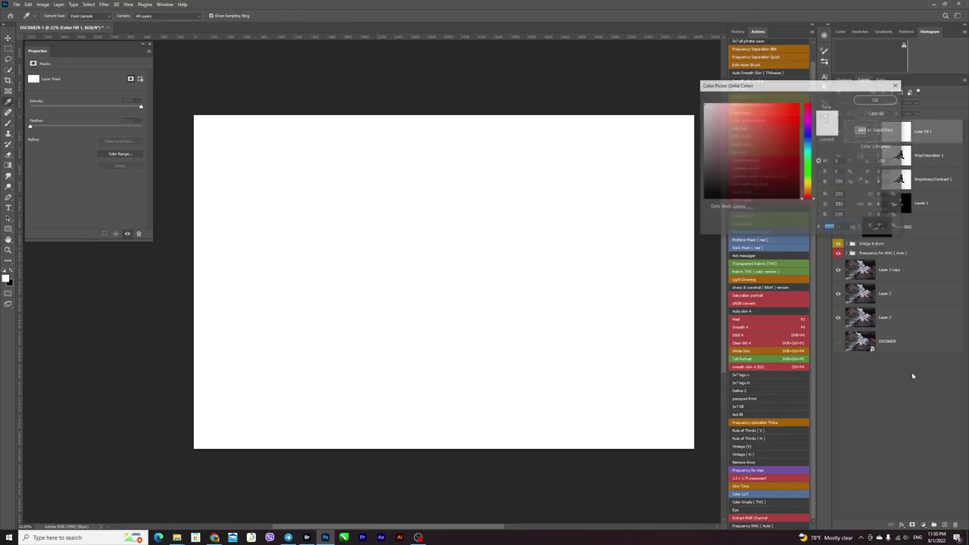
drag(736, 188, 740, 190)
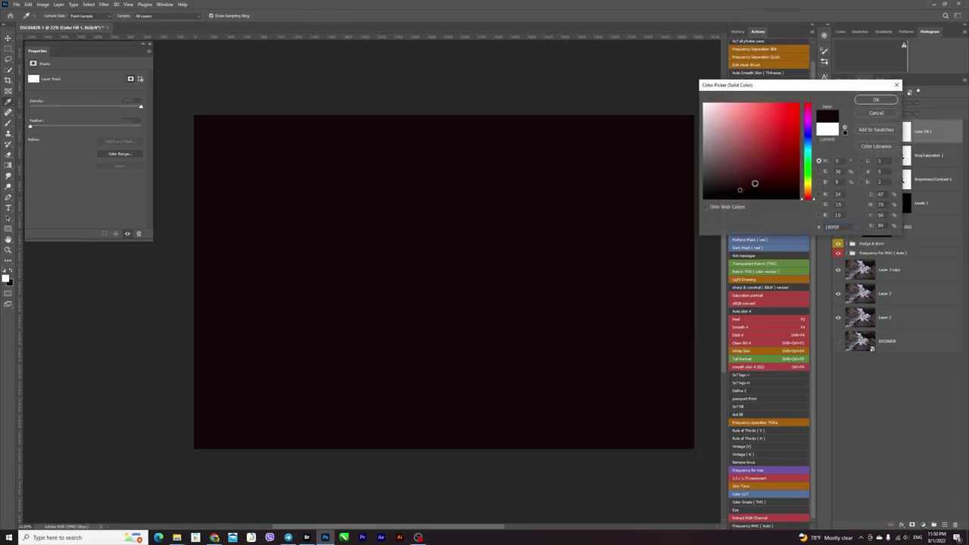
Step: Confirm the dark red fill and draw a large elliptical selection on its mask
click(873, 100)
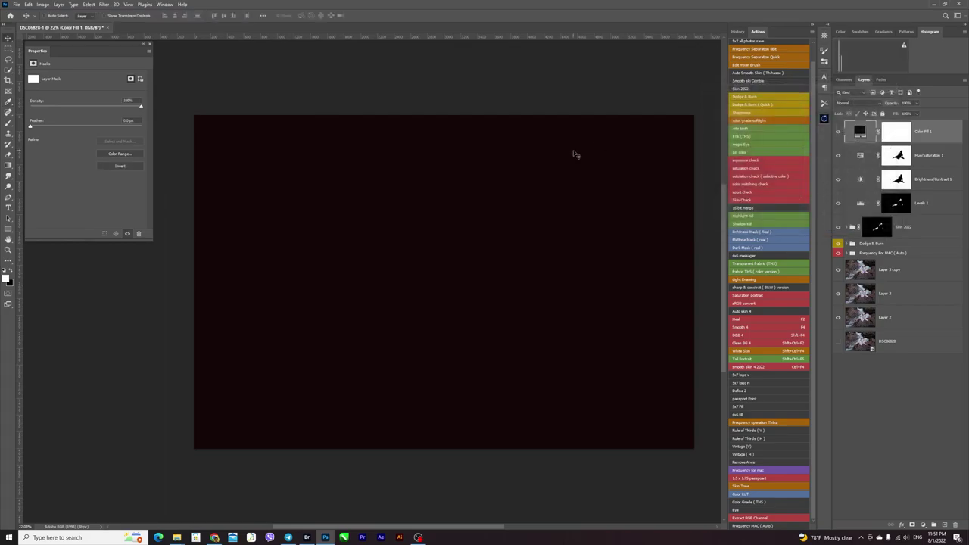
click(896, 132)
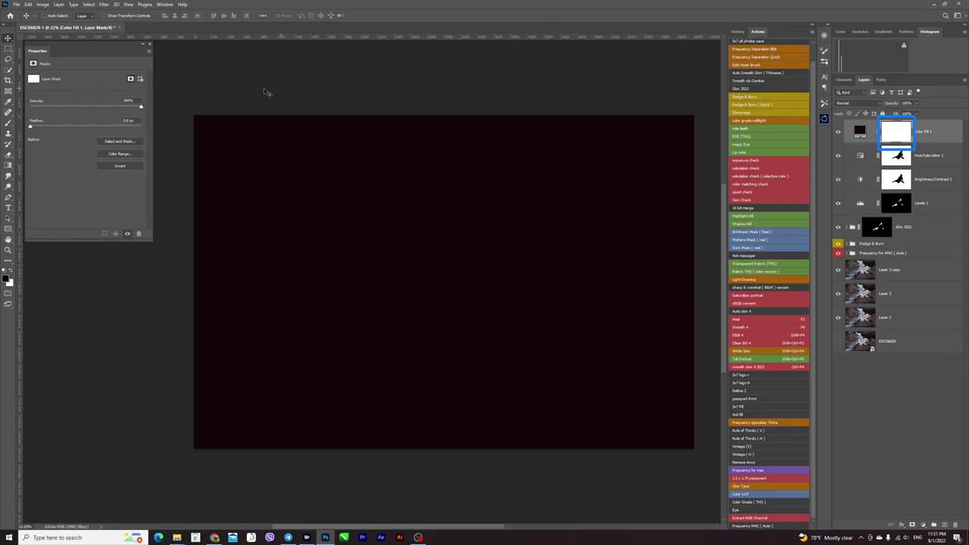
click(9, 48)
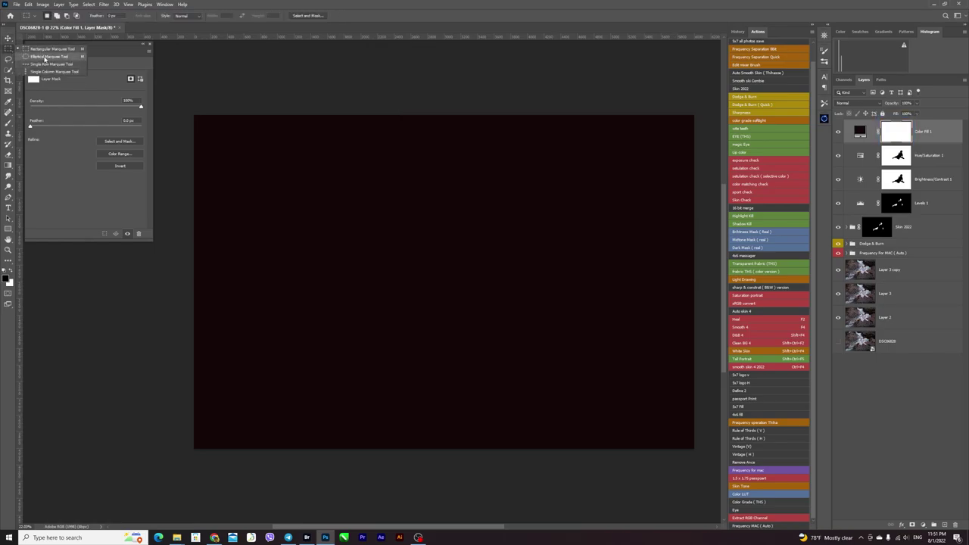
click(62, 57)
mouse_move(217, 130)
mouse_down()
mouse_move(452, 275)
mouse_move(631, 402)
mouse_move(666, 411)
mouse_move(675, 430)
mouse_up()
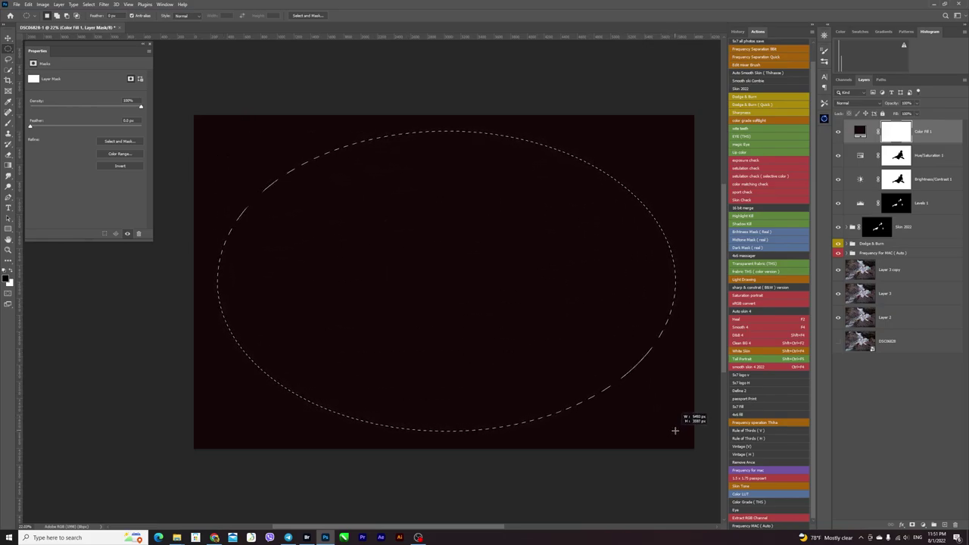
Step: Invert the oval mask, deselect, and feather it to about 786 px
click(895, 134)
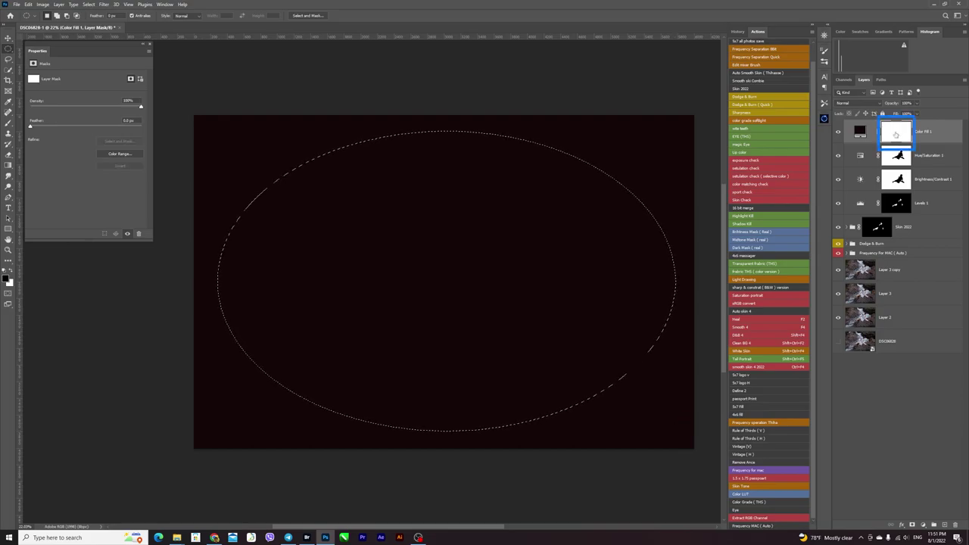
key(ctrl+i)
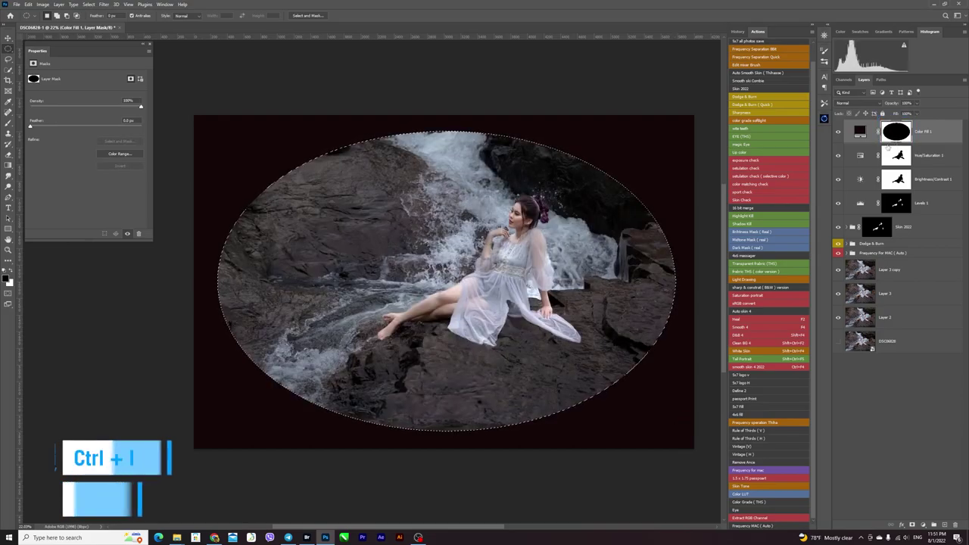
key(ctrl+d)
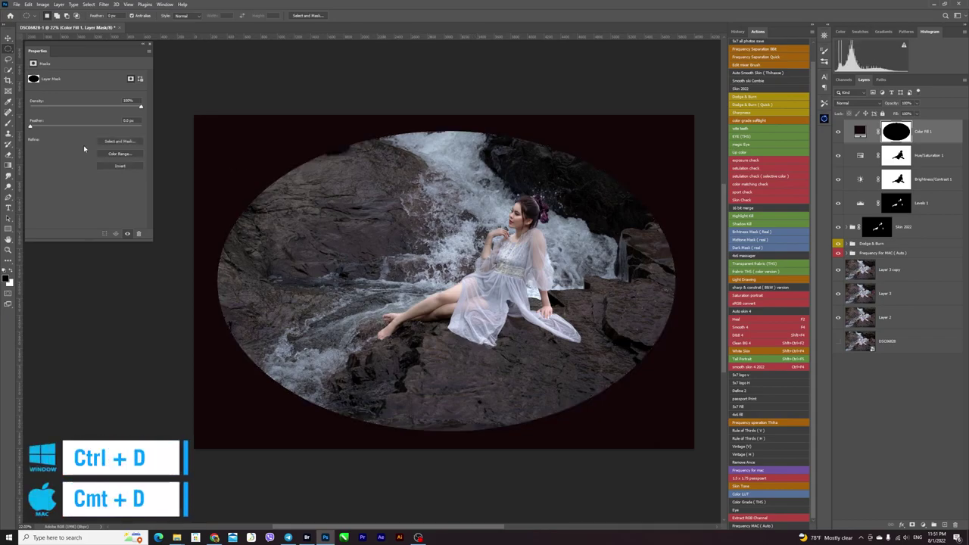
drag(60, 128, 137, 134)
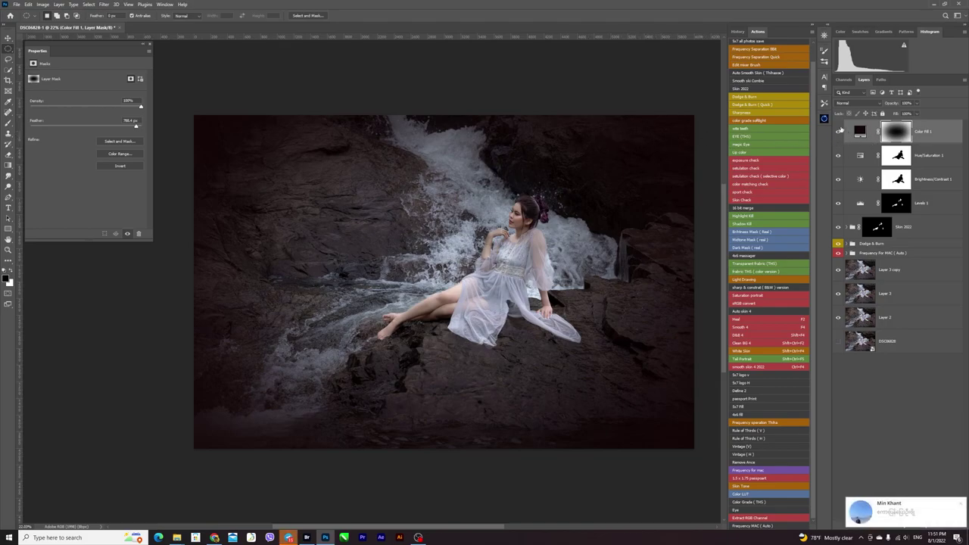
Step: Recolour the vignette fill to a dark blue sampled against the photo
click(838, 133)
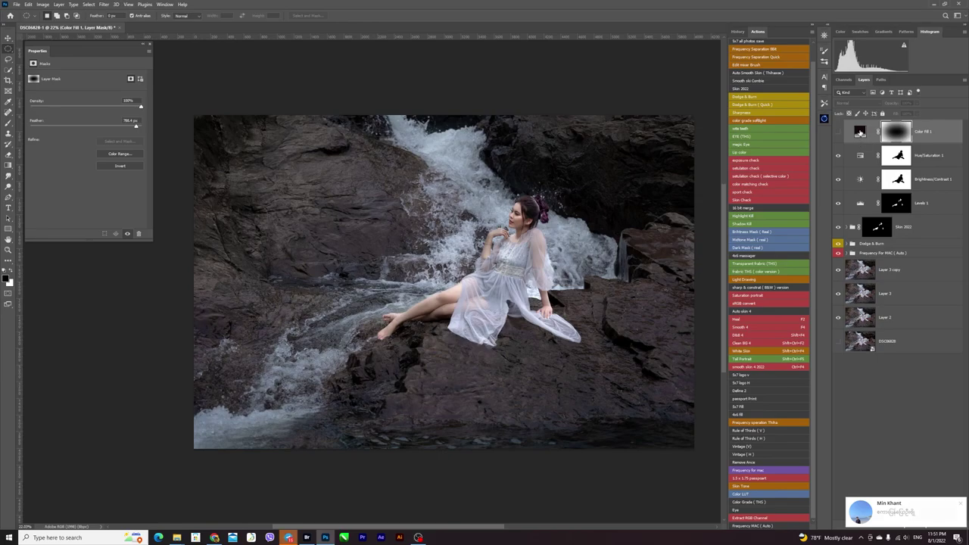
double_click(859, 132)
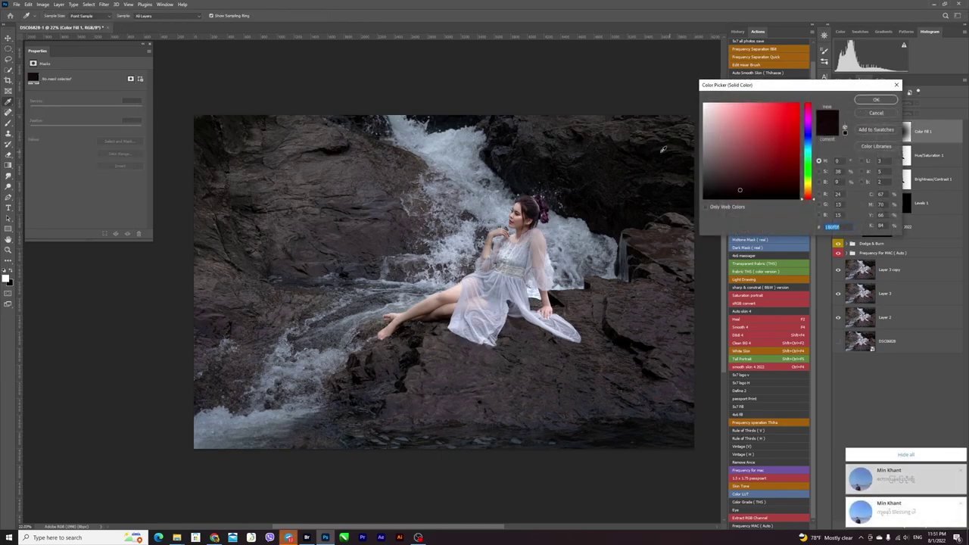
click(636, 132)
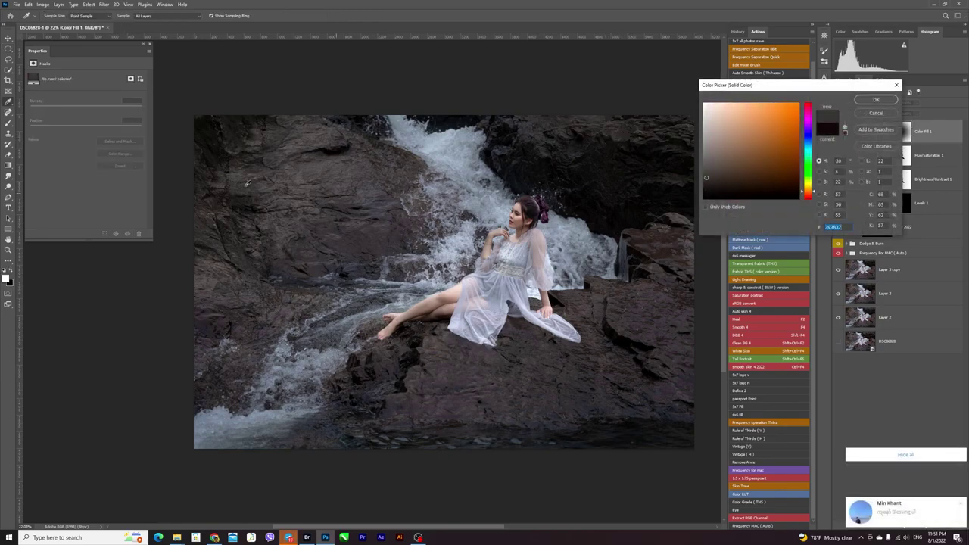
click(214, 139)
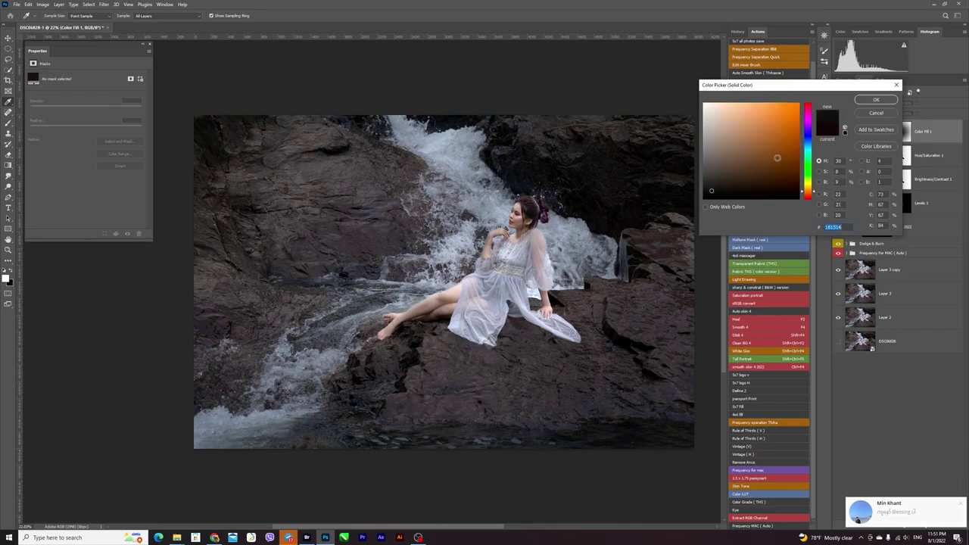
drag(676, 215, 662, 412)
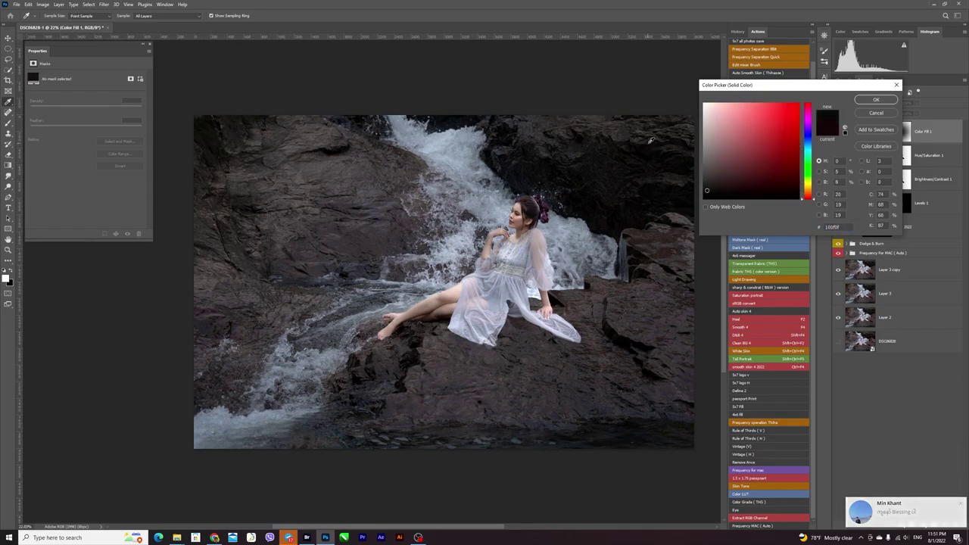
click(662, 412)
drag(807, 155, 808, 140)
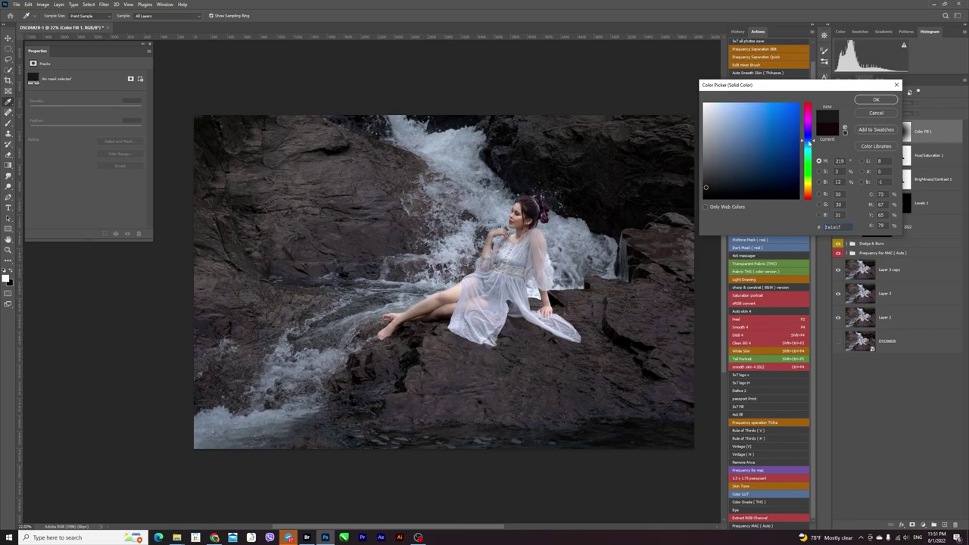
drag(755, 180, 752, 188)
click(876, 99)
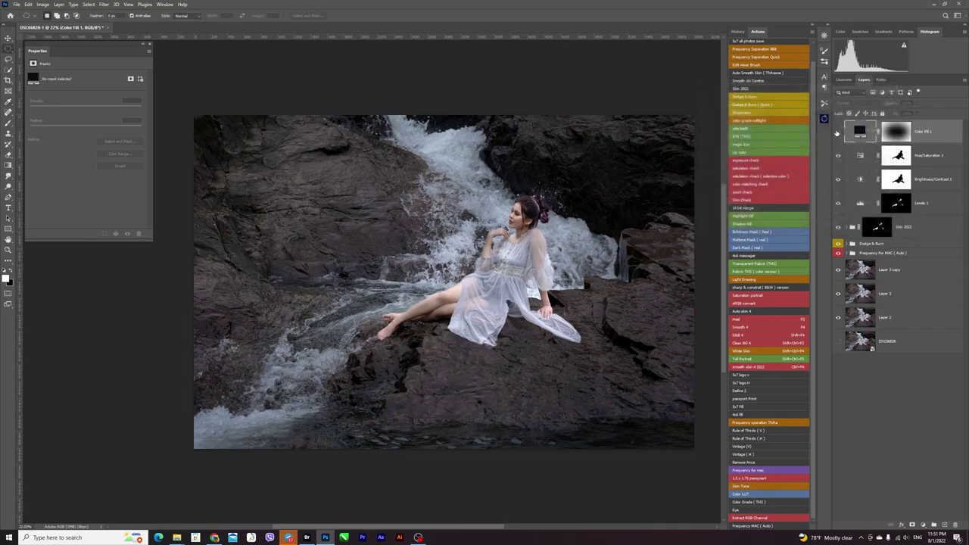
click(837, 132)
Step: Retint the fill to near-black blue #03080A and set Color Fill 1 opacity to 35%
drag(917, 103, 899, 113)
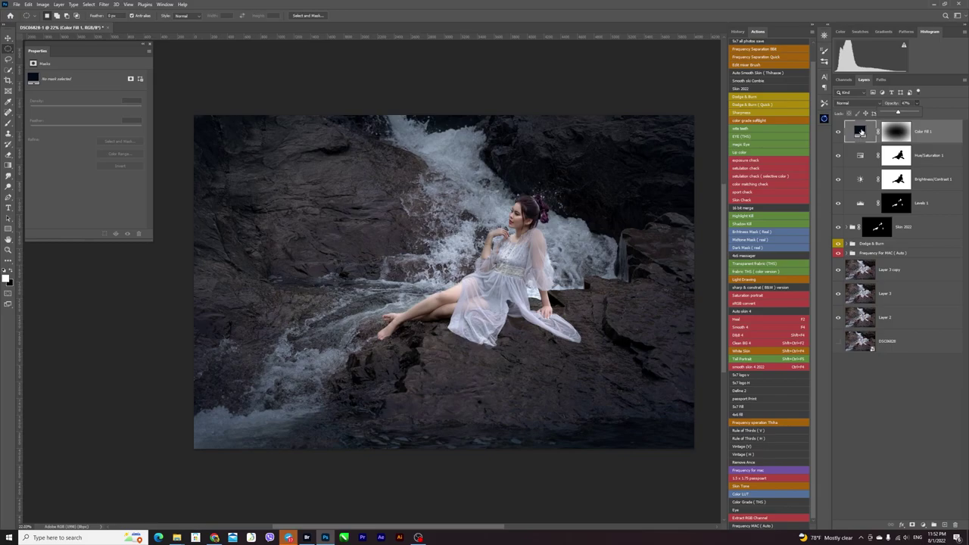
double_click(861, 132)
drag(767, 182, 773, 195)
drag(814, 153, 810, 149)
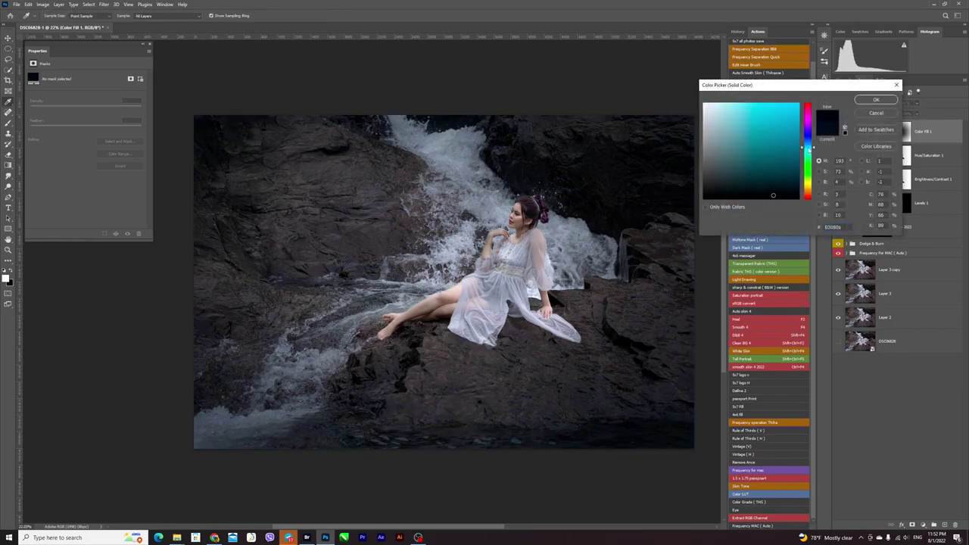
click(833, 226)
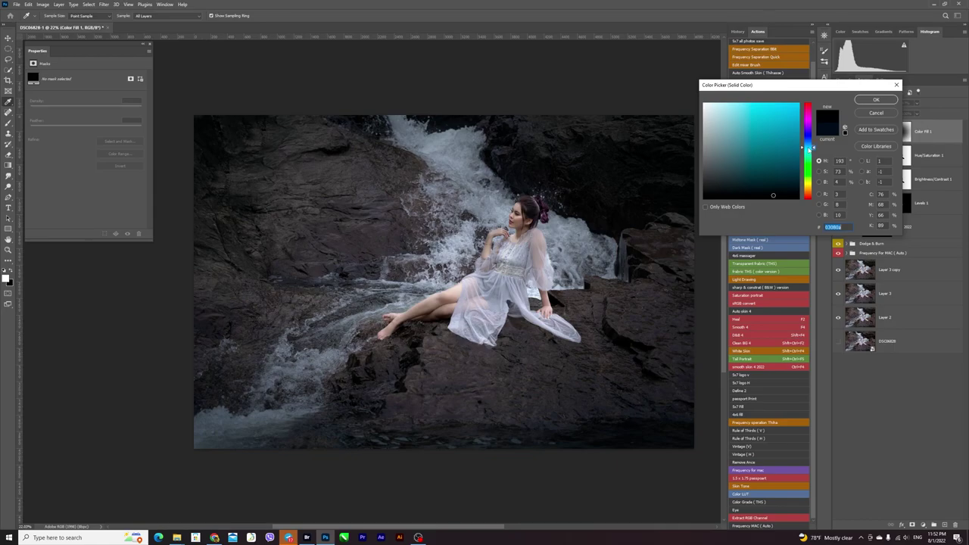
click(876, 99)
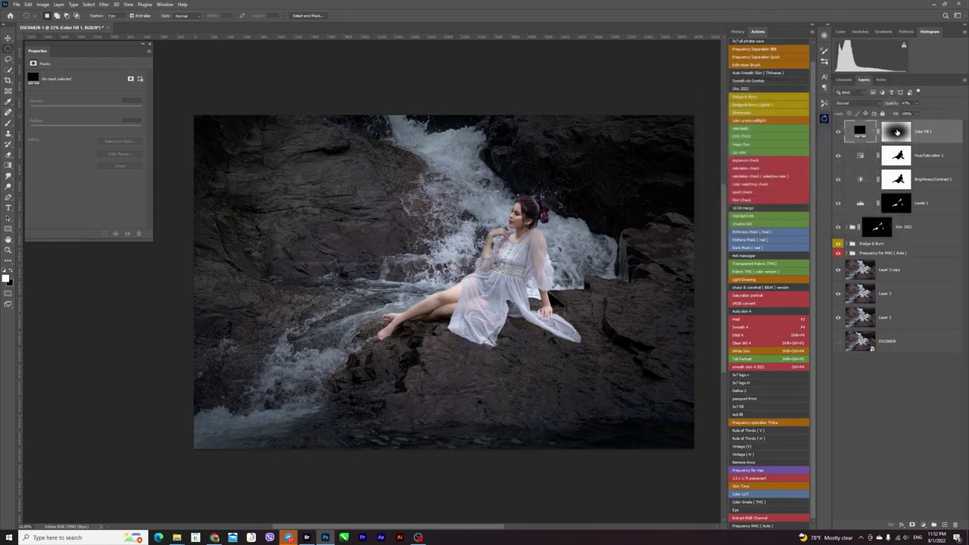
click(917, 104)
drag(914, 112, 912, 112)
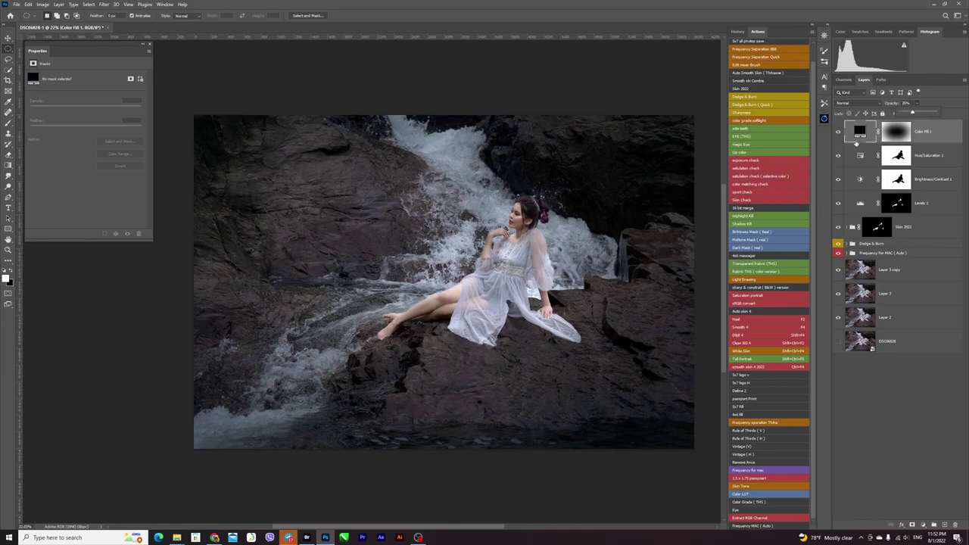
key(Return)
Step: Compare the vignette on and off, then drag Color Fill 1 into a new Group 1
key(b)
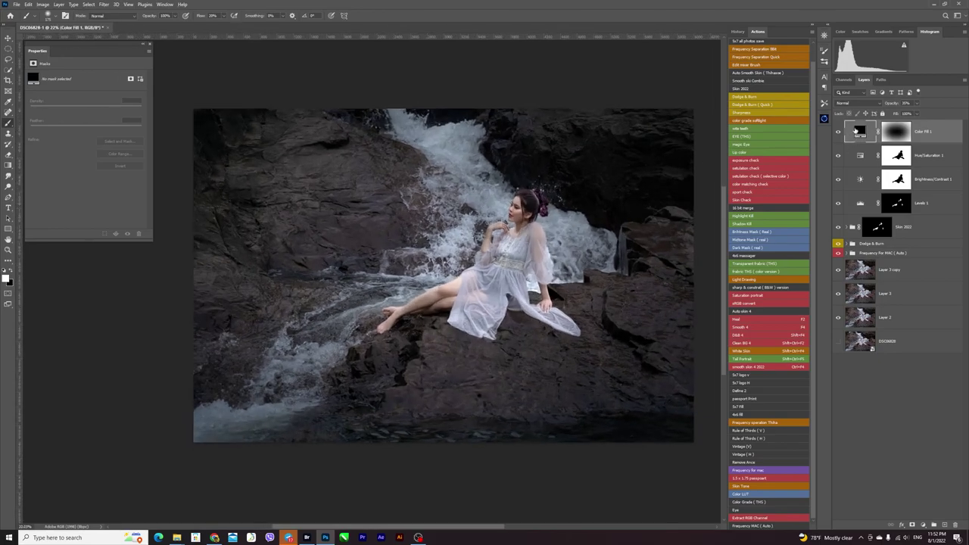
click(838, 132)
click(838, 132)
click(837, 132)
click(838, 131)
click(898, 132)
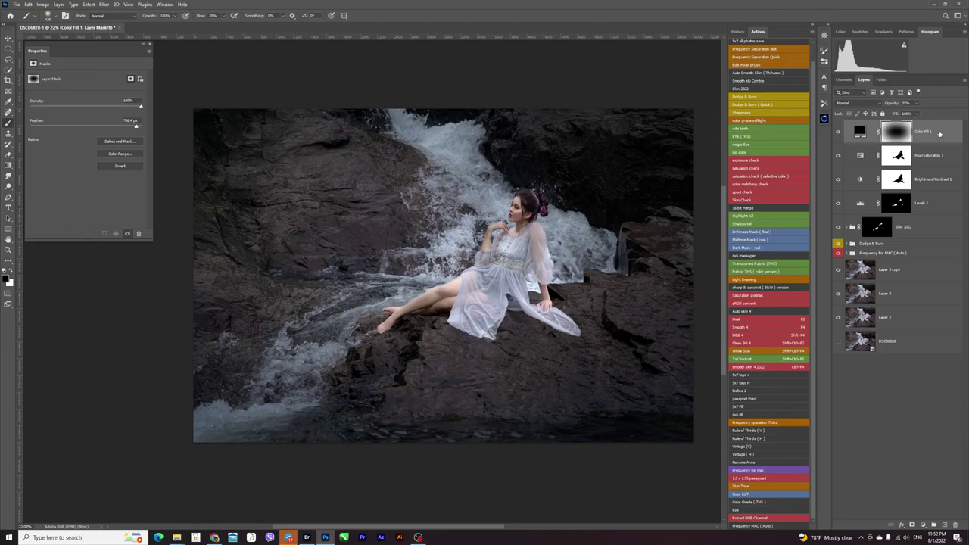
click(938, 132)
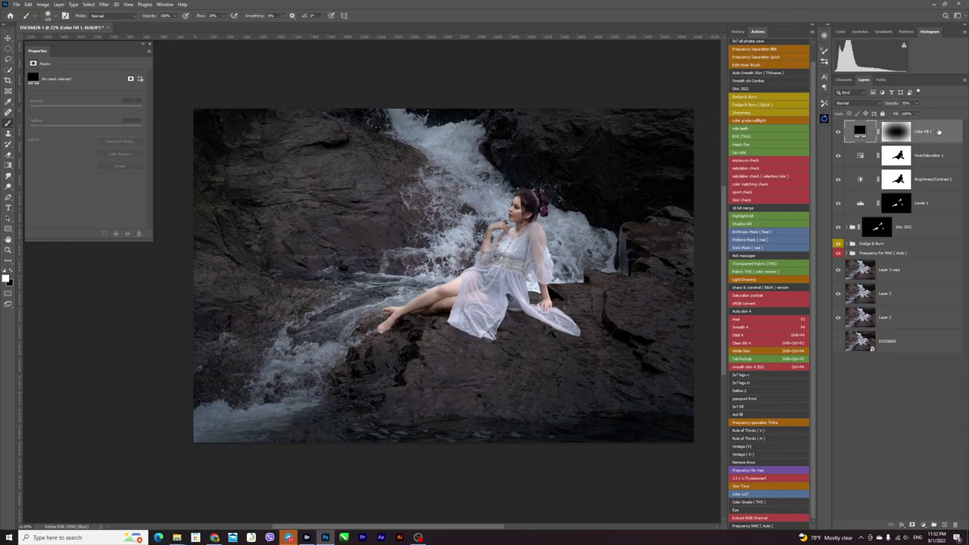
drag(947, 131, 936, 524)
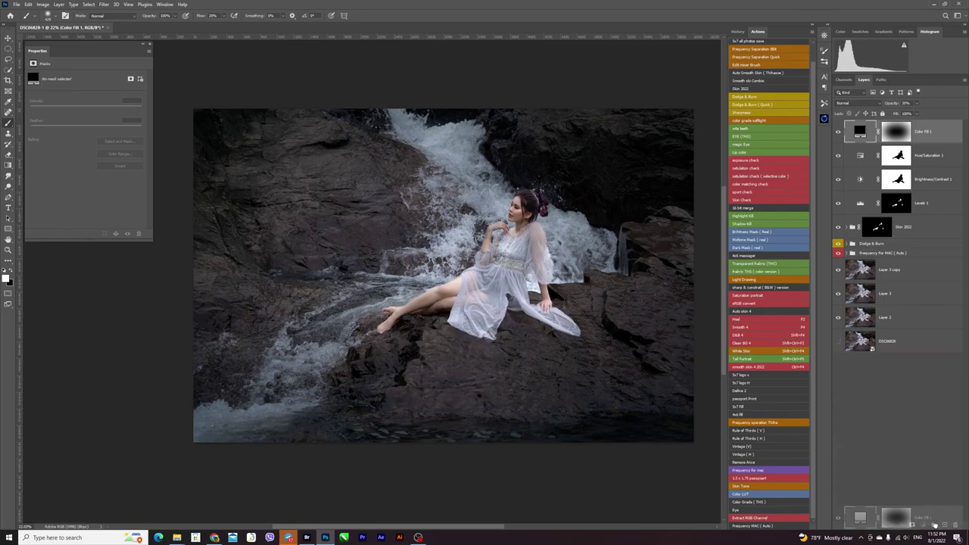
mouse_move(936, 524)
mouse_down()
mouse_move(943, 173)
mouse_move(934, 524)
mouse_up()
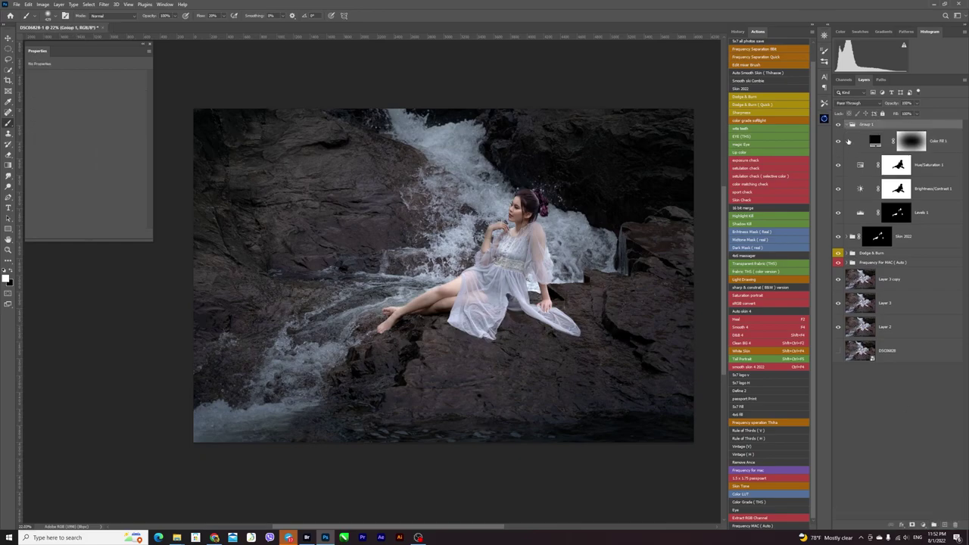
Step: Regroup Color Fill 1 into Group 1 with Ctrl+G and add a white layer mask
key(ctrl+z)
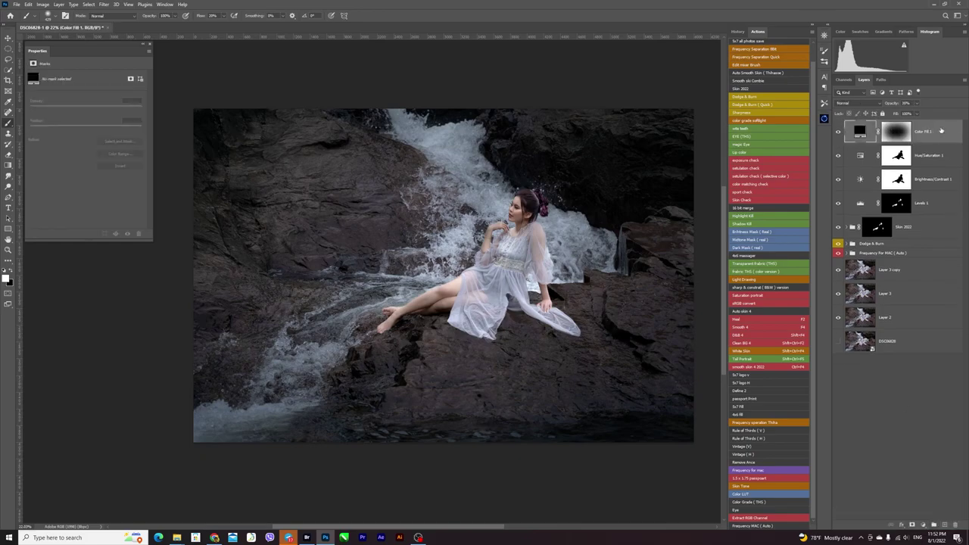
key(ctrl+g)
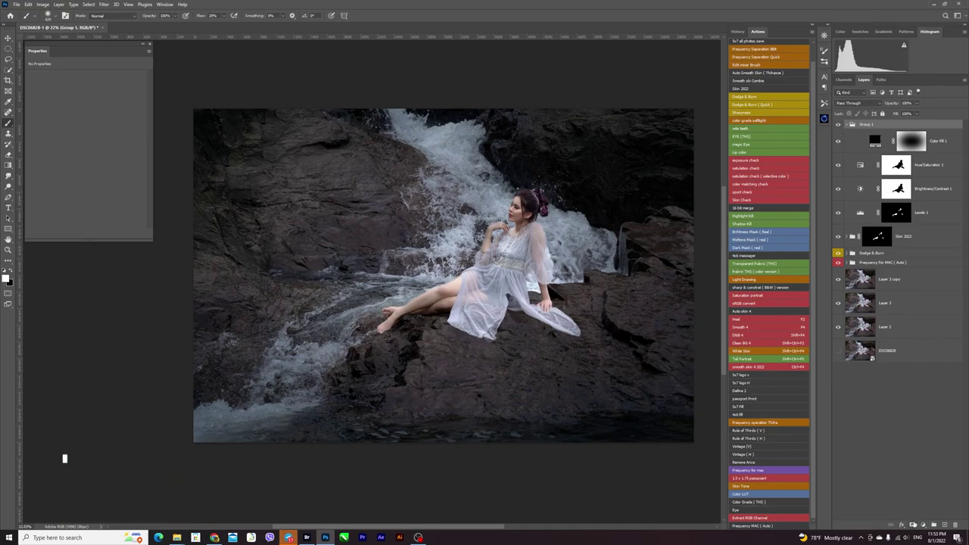
click(911, 524)
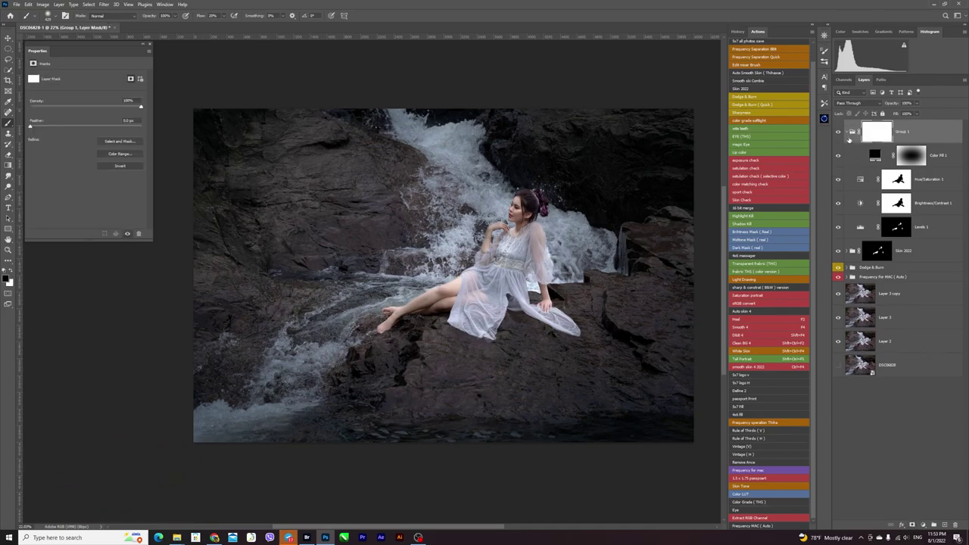
click(838, 155)
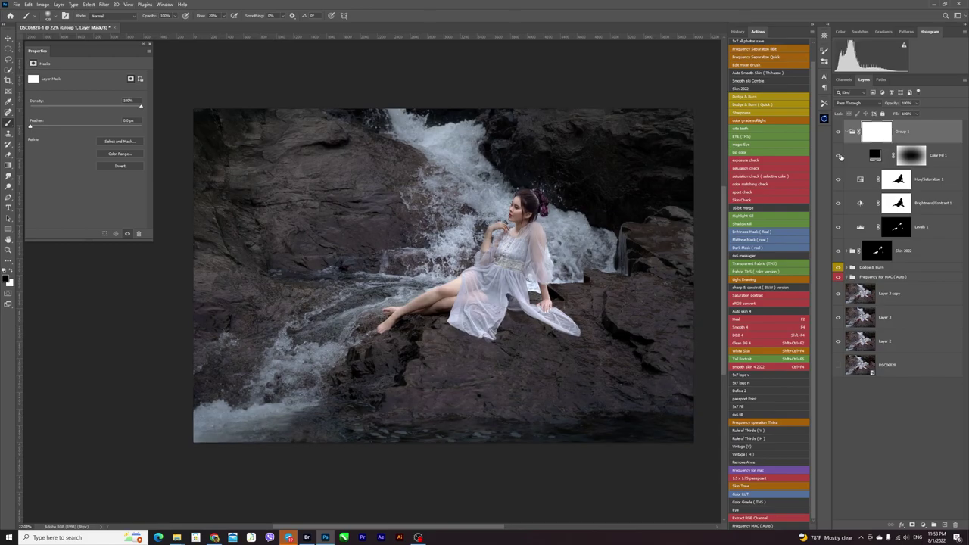
click(847, 132)
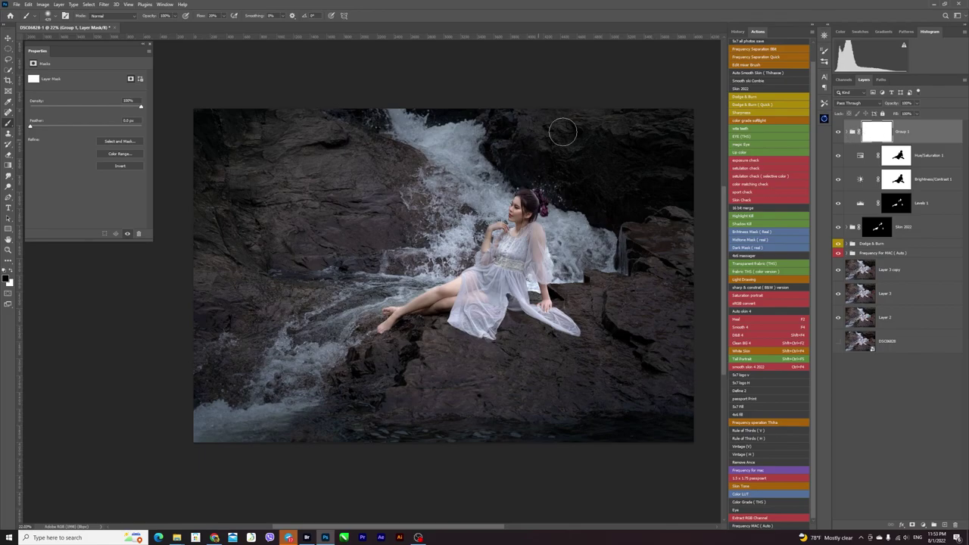
Step: With a soft 820 px brush, mask the vignette off the woman, upper waterfall and lower-left water
drag(535, 221, 606, 241)
click(517, 217)
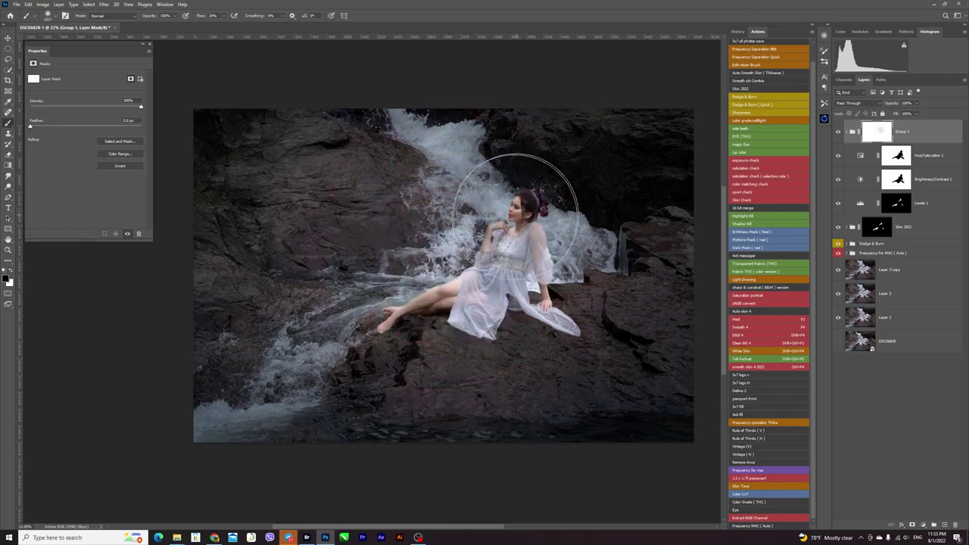
drag(517, 218, 434, 141)
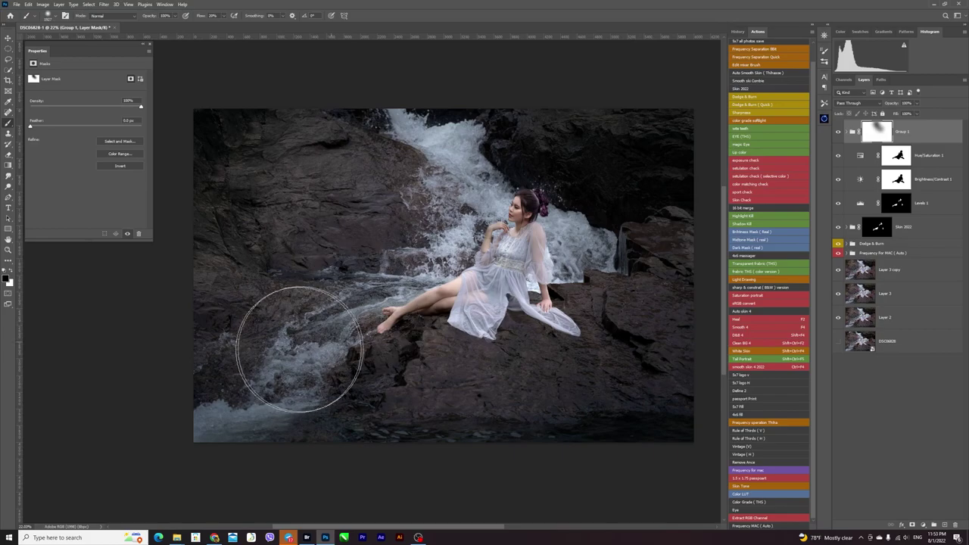
alt+right_click(299, 349)
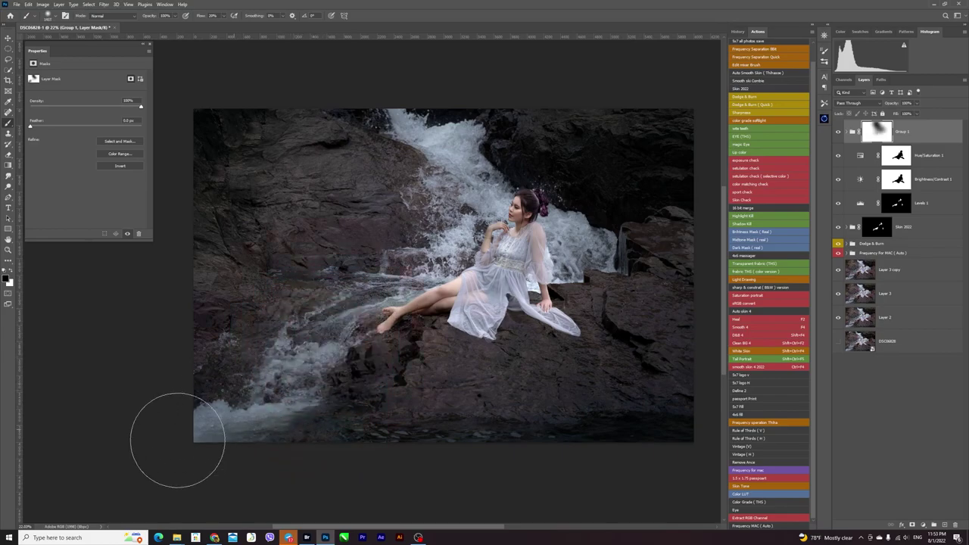
drag(319, 349, 573, 269)
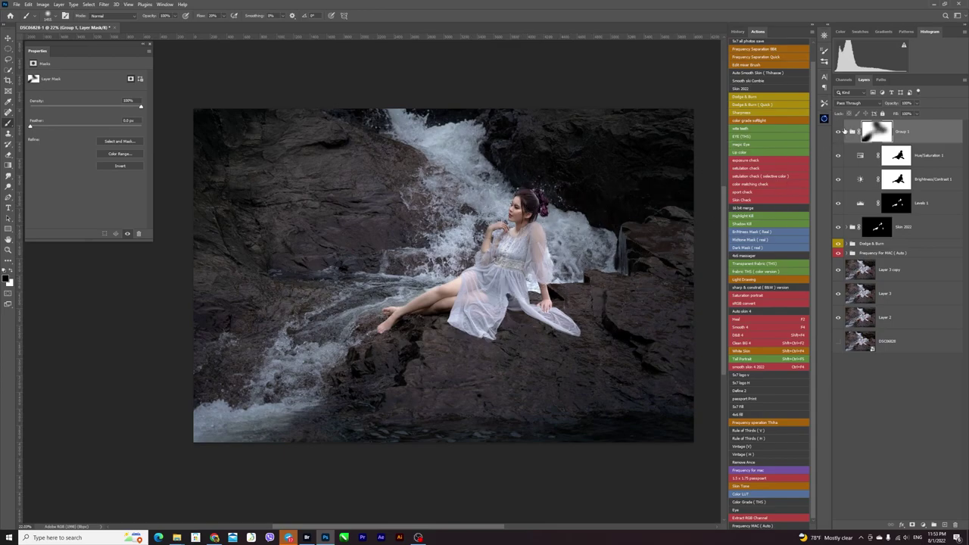
click(837, 132)
click(837, 132)
key(v)
scroll(488, 278, down, 2)
scroll(488, 279, up, 2)
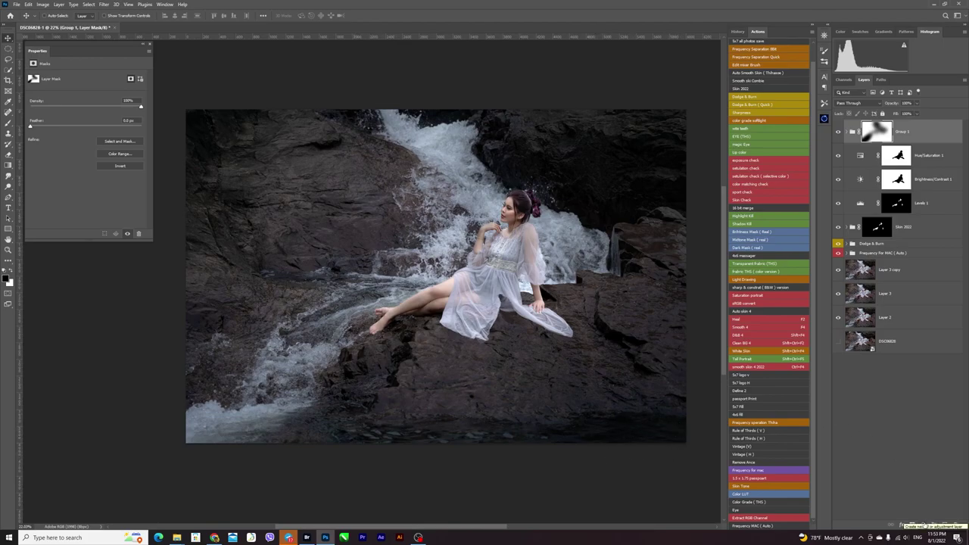
Step: Add a Channel Mixer layer, boosting the Green output's green and tweaking its Constant
click(924, 524)
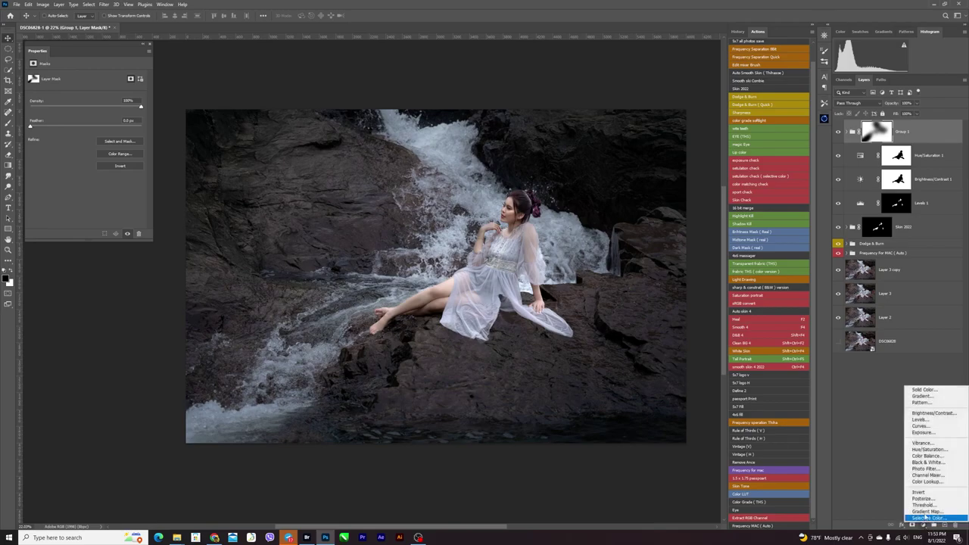
click(927, 475)
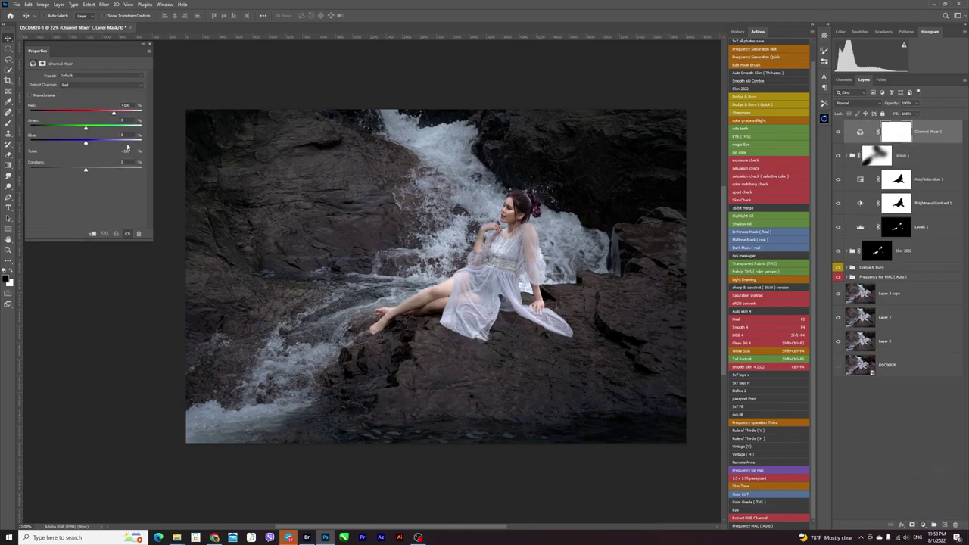
click(76, 85)
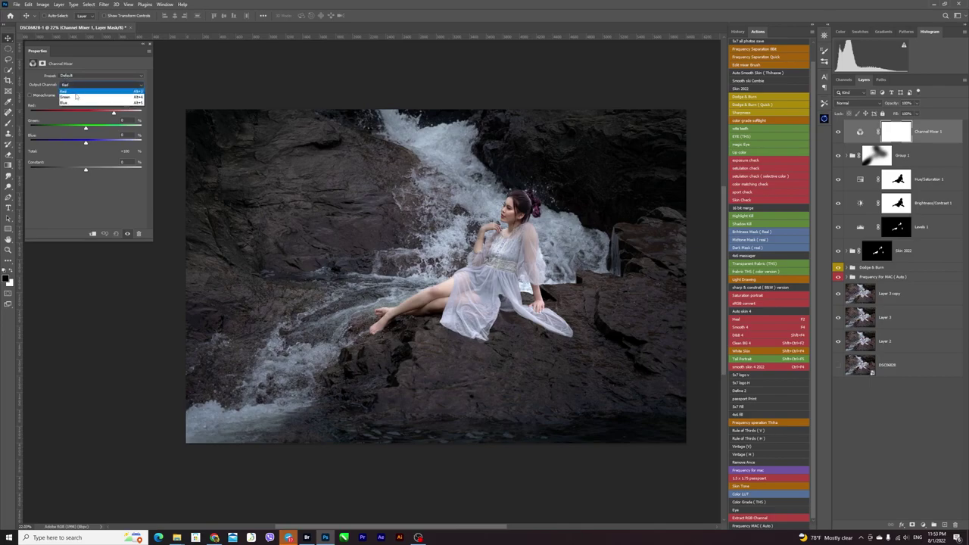
click(83, 94)
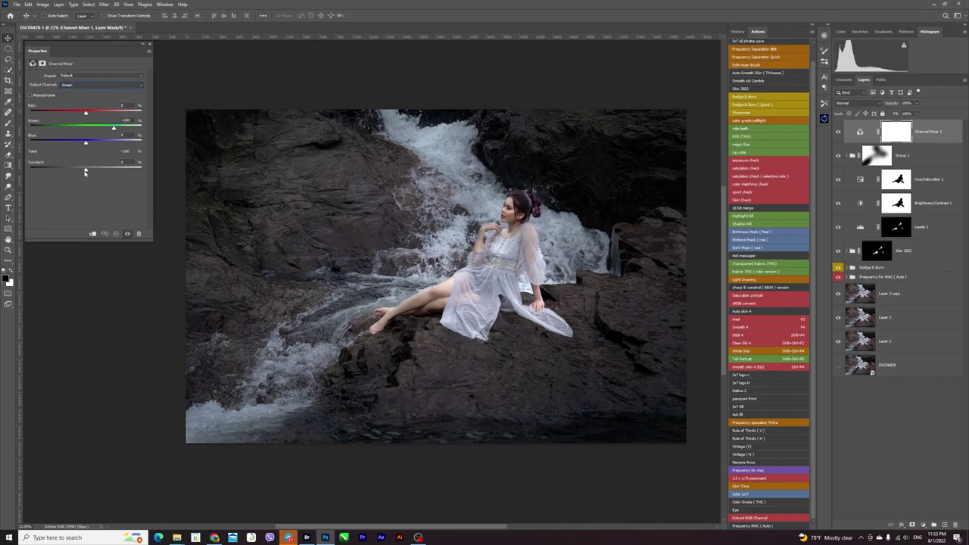
drag(86, 171, 87, 171)
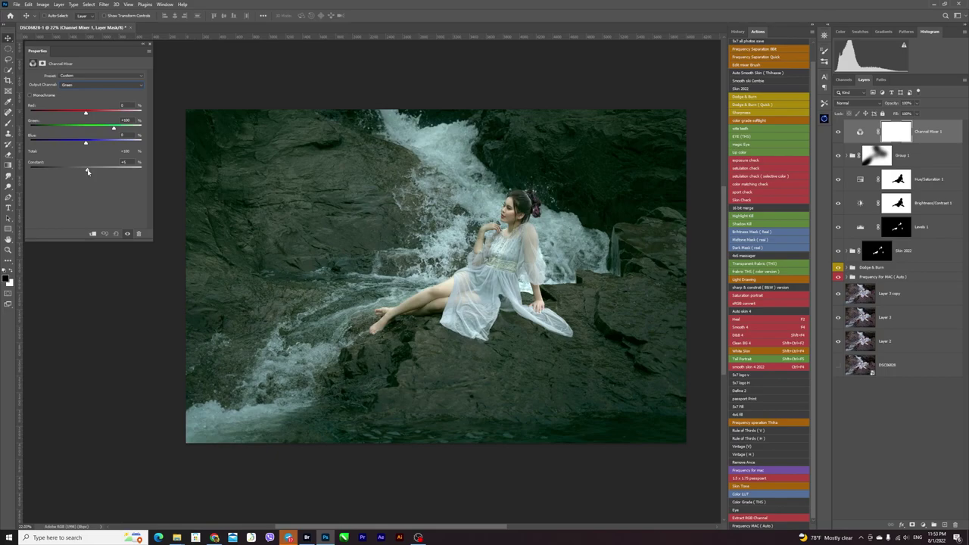
drag(87, 171, 87, 171)
drag(114, 129, 115, 130)
Step: Raise the Blue output's blue channel slightly and select the mixer's mask
click(77, 85)
click(72, 104)
drag(115, 143, 116, 143)
click(896, 131)
Step: Invert the Channel Mixer mask to black and set up a smaller white brush
key(ctrl+i)
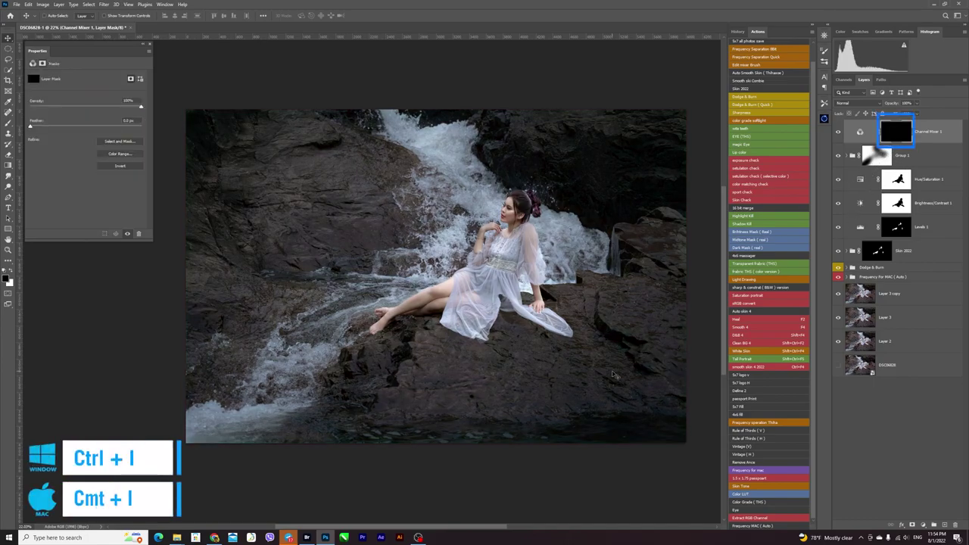
key(b)
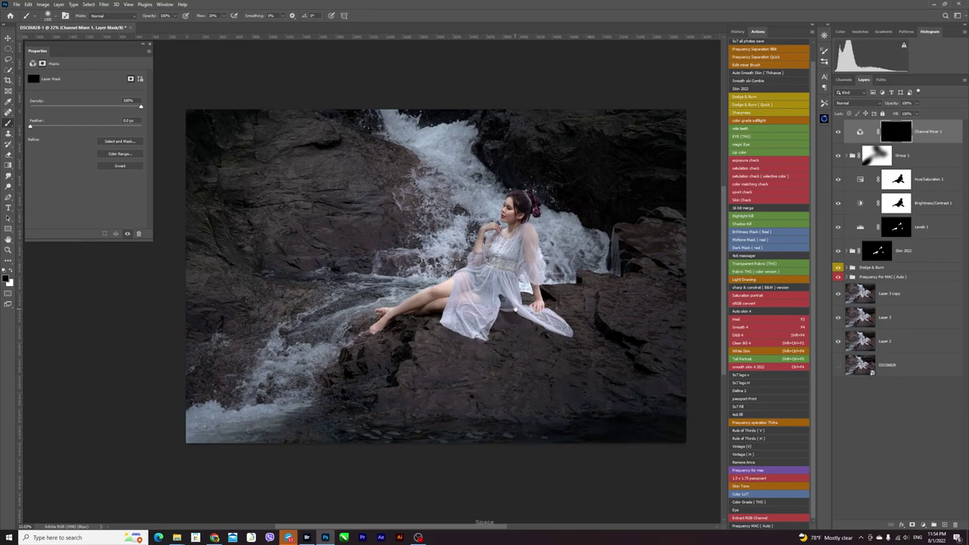
drag(513, 310, 523, 282)
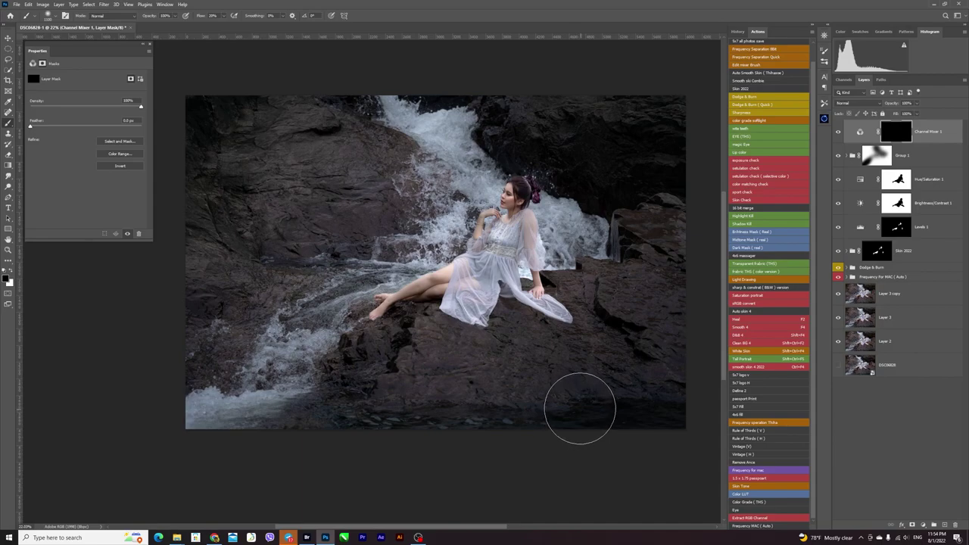
key(bracketleft)
key(bracketleft)
key(bracketleft)
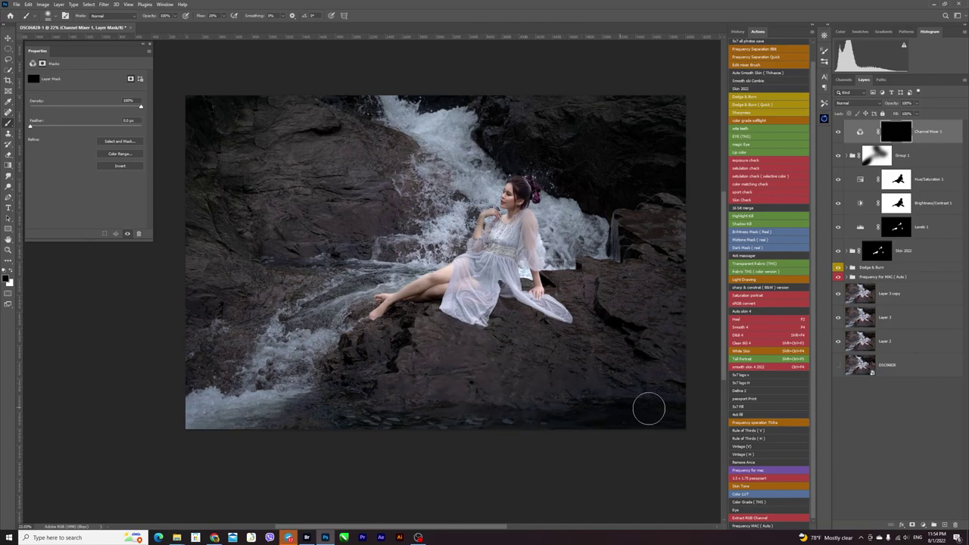
key(bracketleft)
click(11, 273)
Step: Paint the teal tint back along the bottom water and into the bottom-right corner
mouse_move(535, 425)
mouse_down()
mouse_move(467, 416)
mouse_move(663, 415)
mouse_move(430, 429)
mouse_move(310, 420)
mouse_move(371, 426)
mouse_up()
key(ctrl+z)
key(bracketright)
key(bracketright)
key(bracketright)
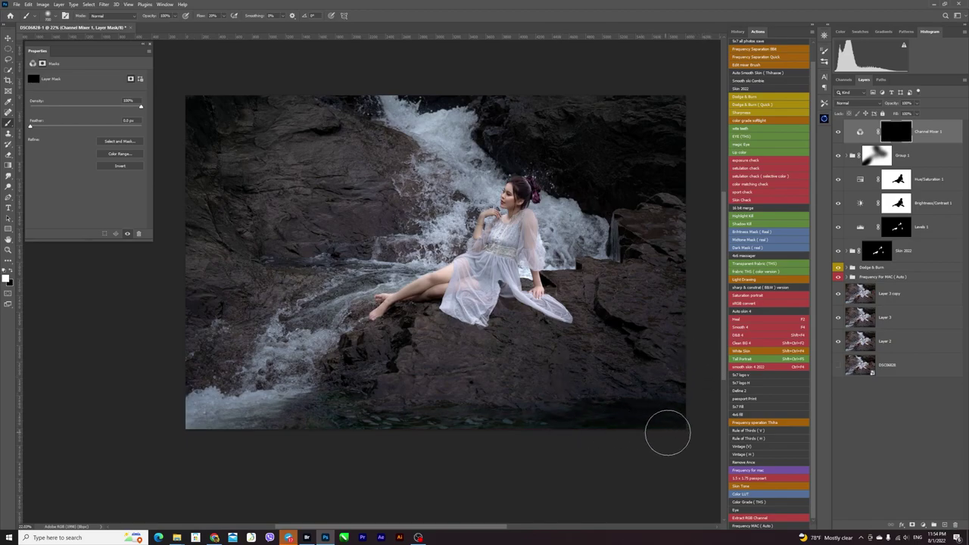
key(bracketright)
mouse_move(671, 437)
mouse_down()
mouse_move(396, 447)
mouse_move(413, 446)
mouse_move(305, 424)
mouse_move(320, 424)
mouse_up()
key(bracketright)
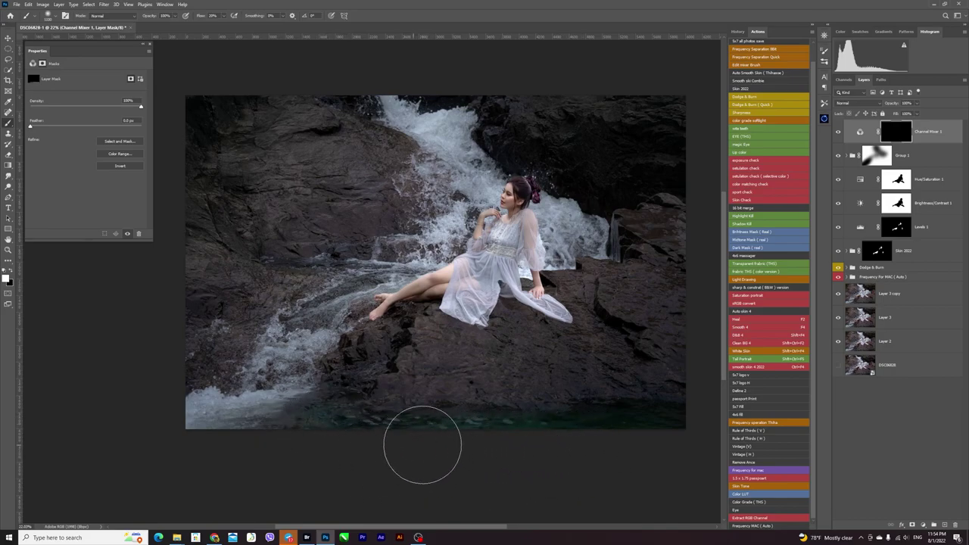
mouse_move(422, 446)
mouse_down()
mouse_move(675, 400)
mouse_move(671, 433)
mouse_up()
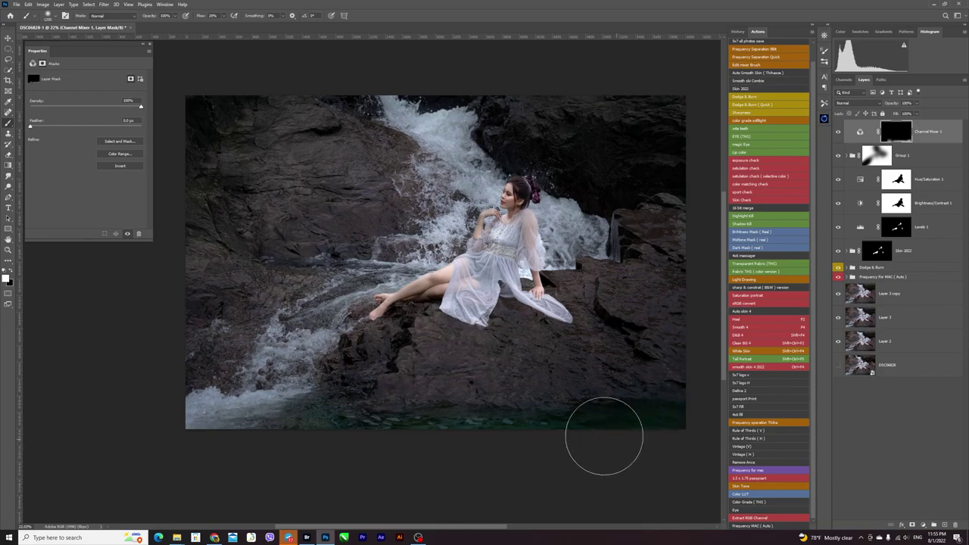
key(bracketleft)
Step: Lower the Channel Mixer layer's opacity to 80%
click(917, 106)
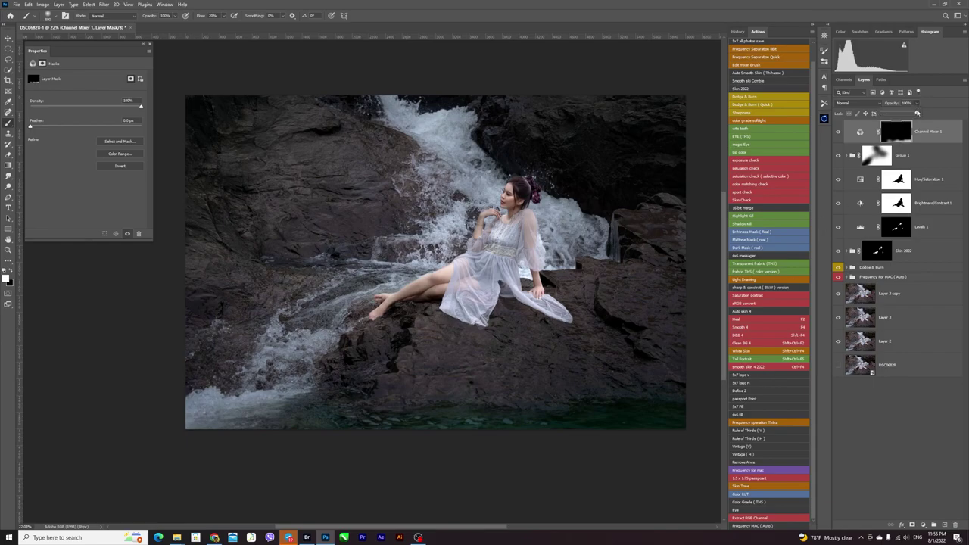
drag(918, 112, 908, 113)
key(Return)
click(859, 131)
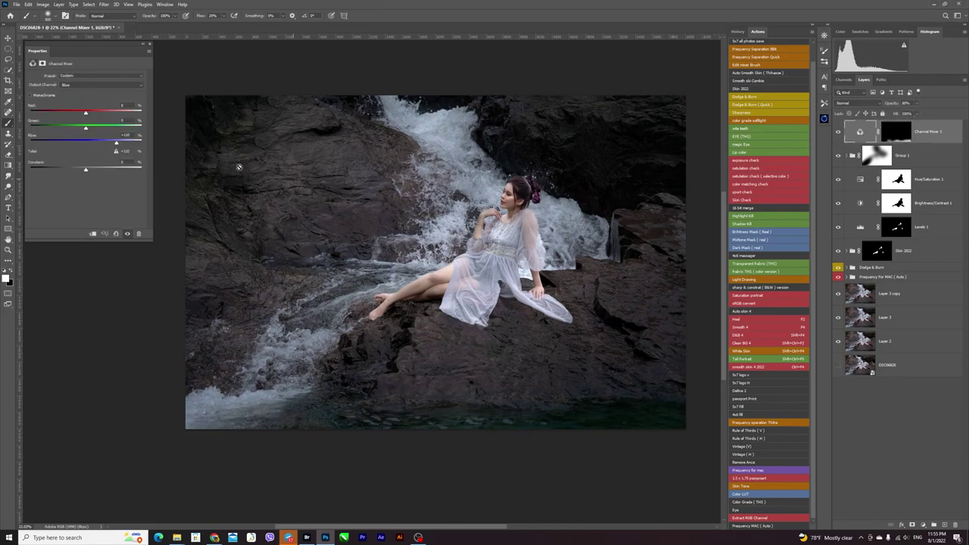
Step: Keep the Channel Mixer's output on Blue and compare the photo with and without it
click(76, 88)
click(838, 133)
key(v)
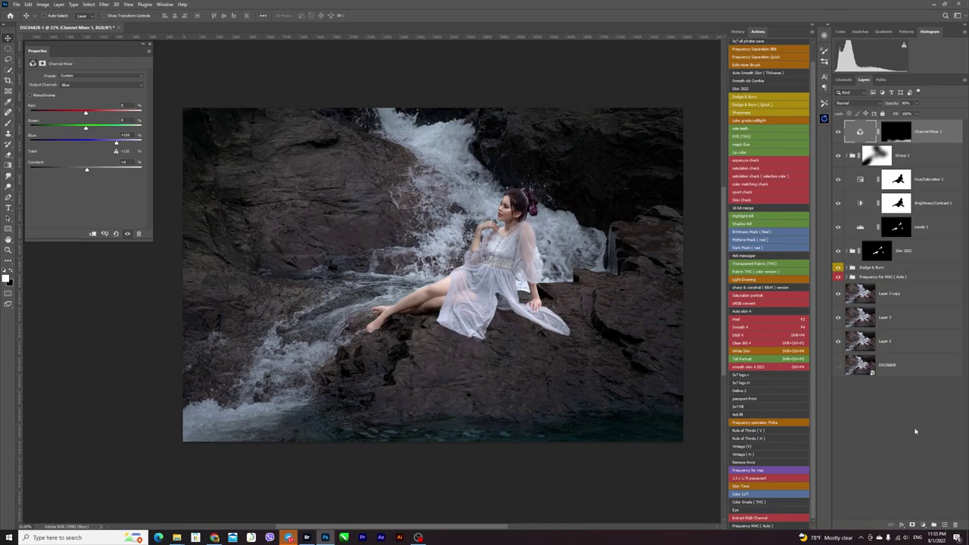
Step: Add a pure white Solid Color fill layer above Channel Mixer 1
click(923, 523)
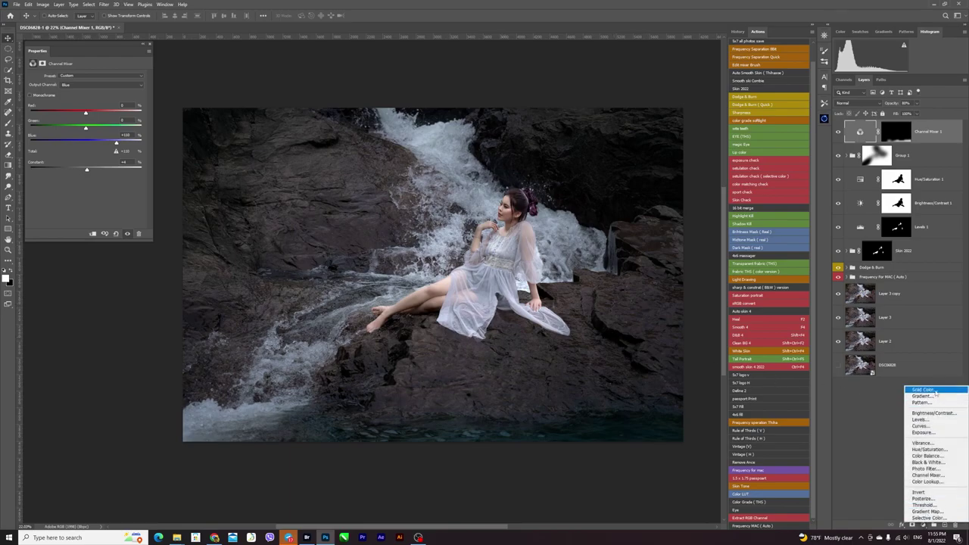
key(Escape)
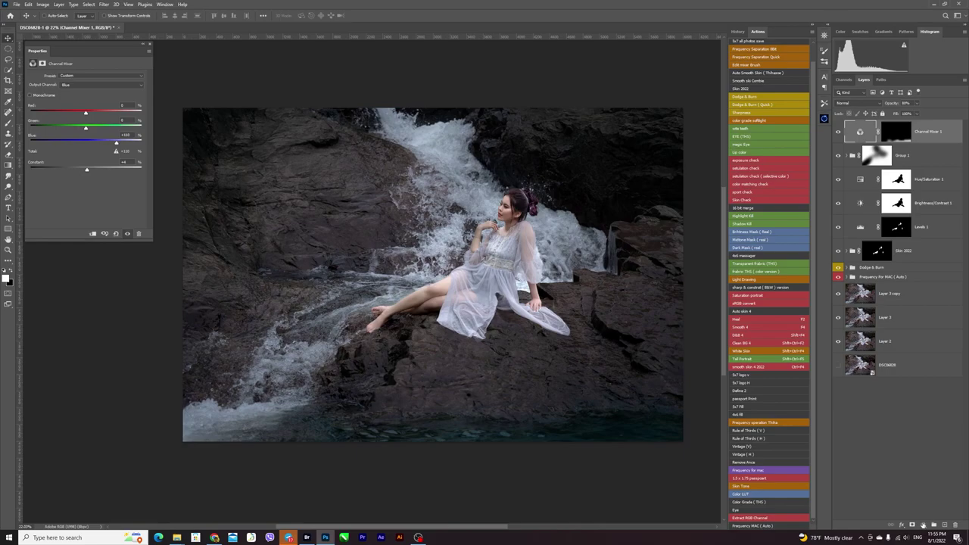
click(923, 525)
click(923, 391)
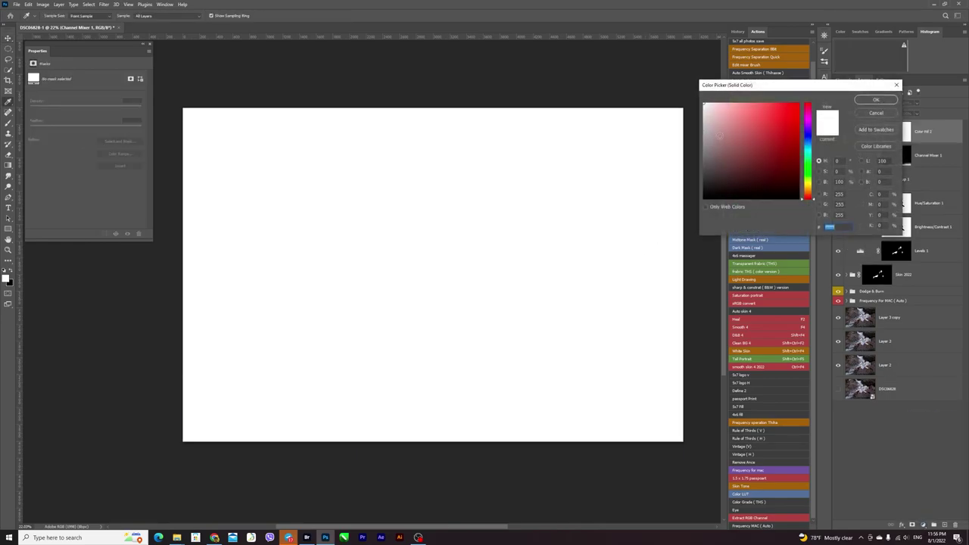
drag(723, 126, 690, 96)
click(868, 101)
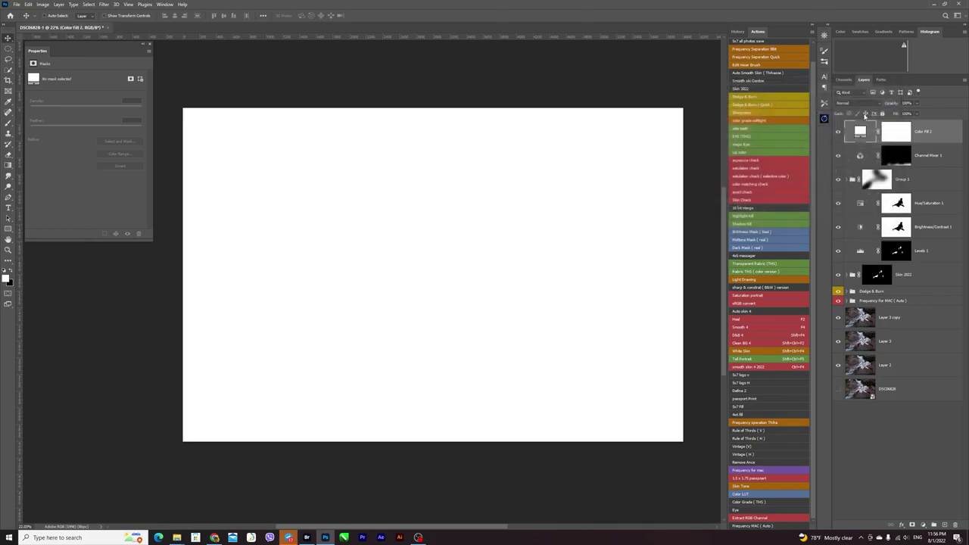
Step: Split Color Fill 2's Underlying Layer black Blend If slider to about 26–31 and apply
double_click(946, 134)
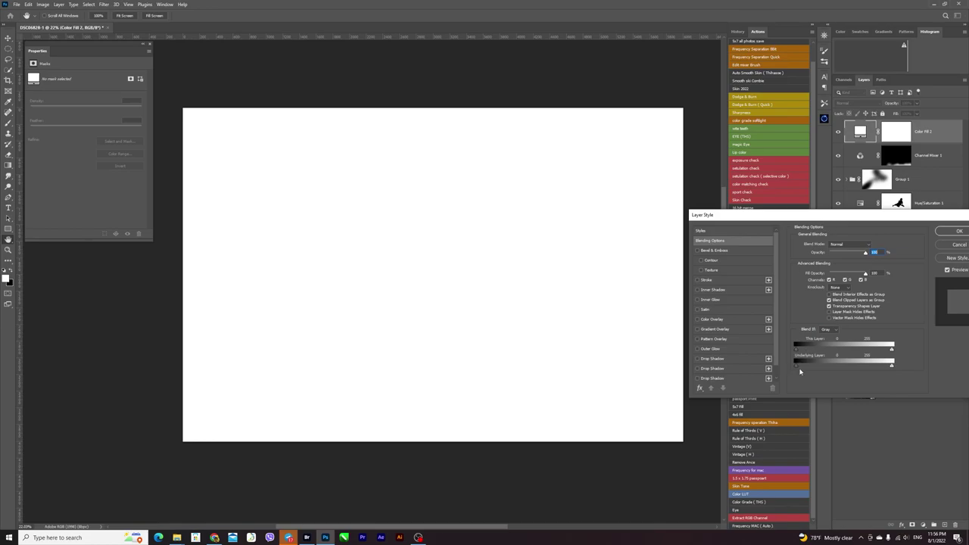
drag(800, 368, 910, 365)
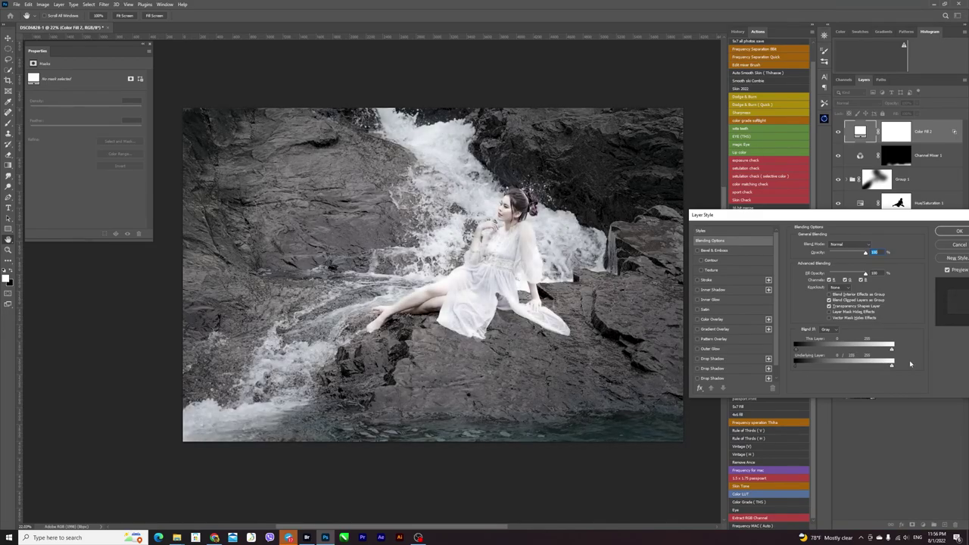
mouse_move(805, 368)
mouse_down()
mouse_move(815, 364)
mouse_move(794, 360)
mouse_up()
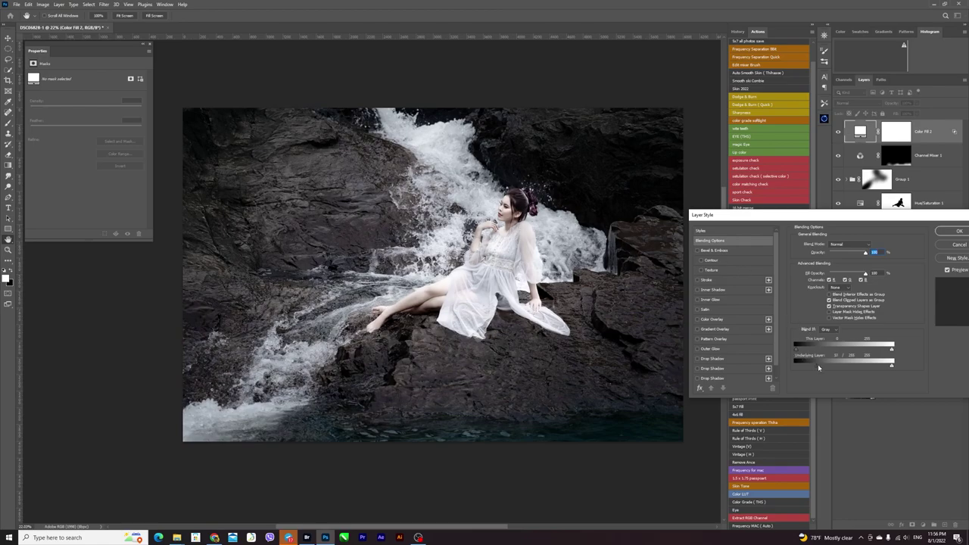
drag(812, 367, 815, 367)
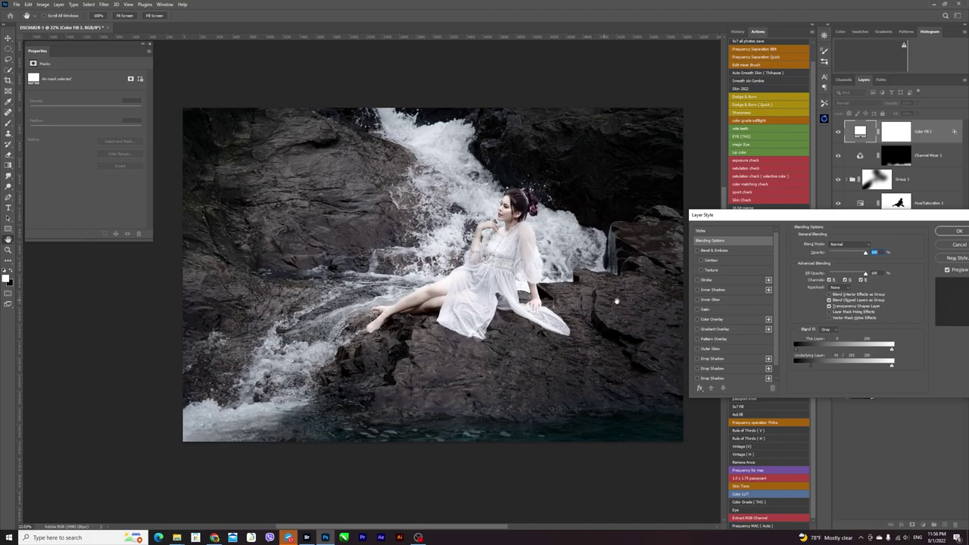
drag(814, 367, 816, 367)
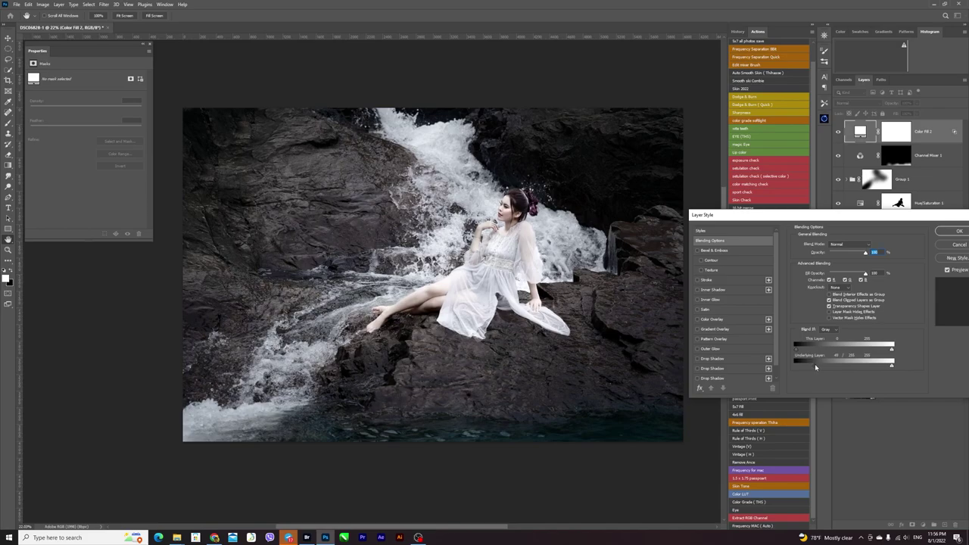
click(950, 232)
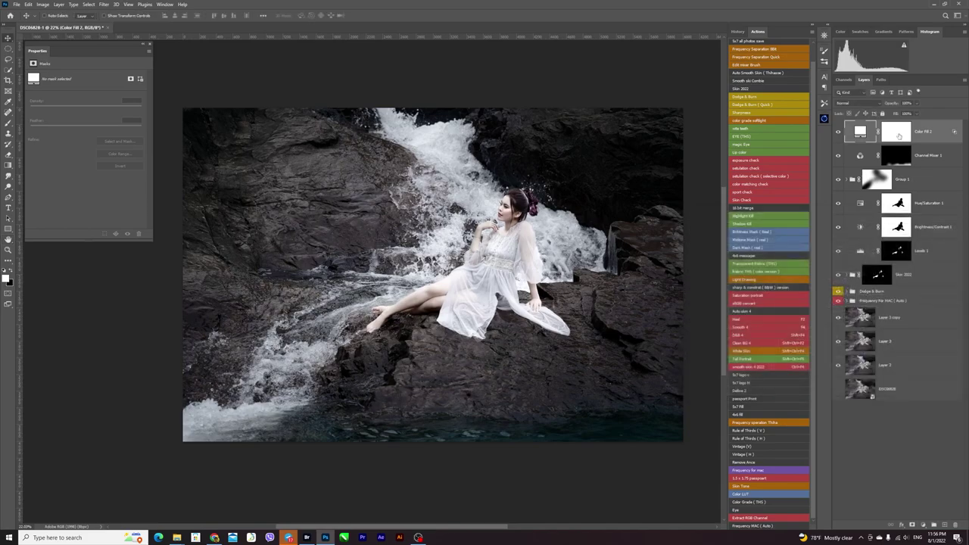
click(899, 135)
Step: Invert Color Fill 2's mask and paint the white back over the rocks and upper waterfall
click(838, 133)
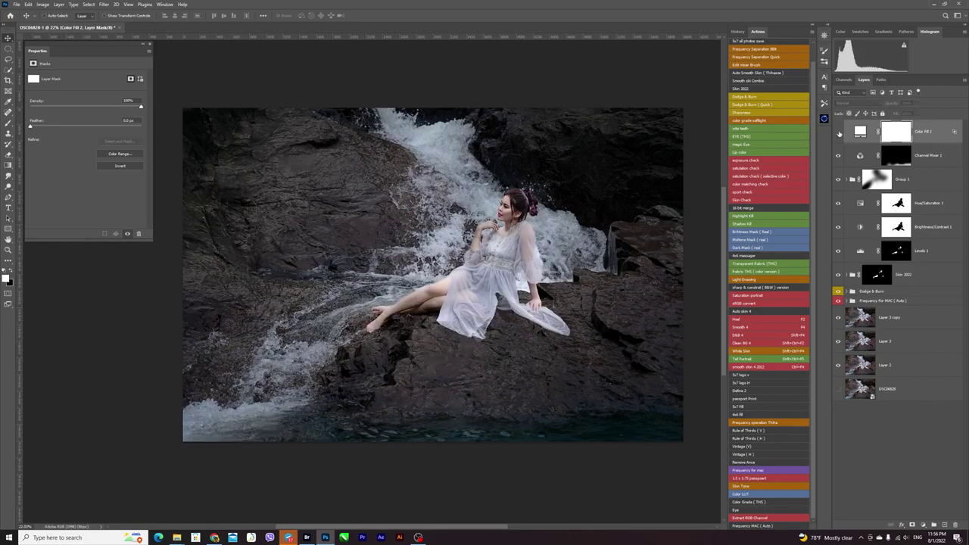
key(ctrl+i)
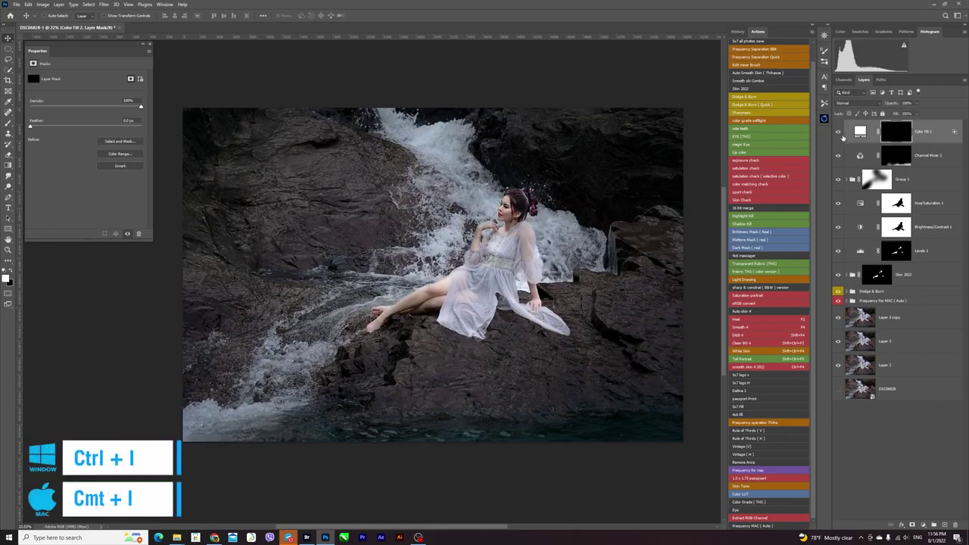
key(b)
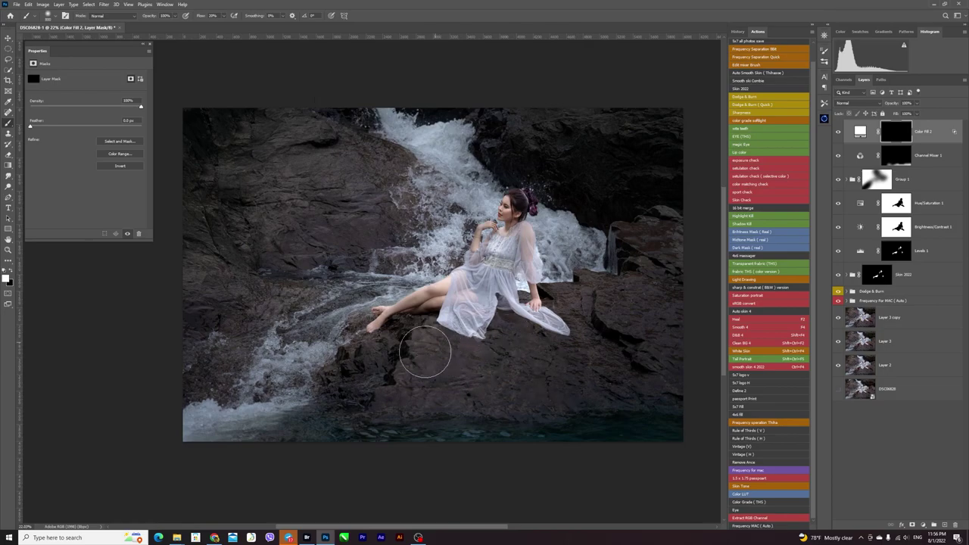
mouse_move(454, 352)
mouse_down()
mouse_move(625, 292)
mouse_move(651, 326)
mouse_move(567, 372)
mouse_move(517, 384)
mouse_move(420, 386)
mouse_up()
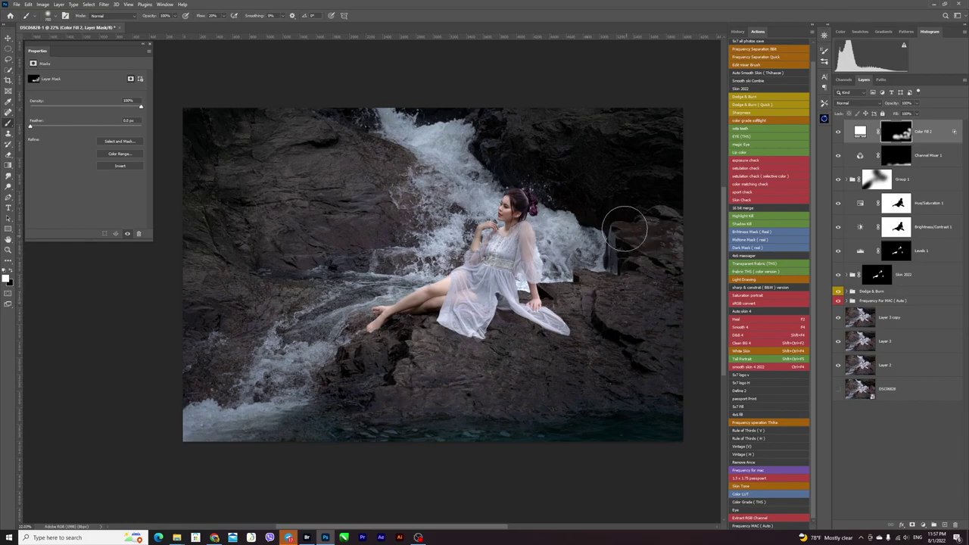
drag(464, 171, 454, 137)
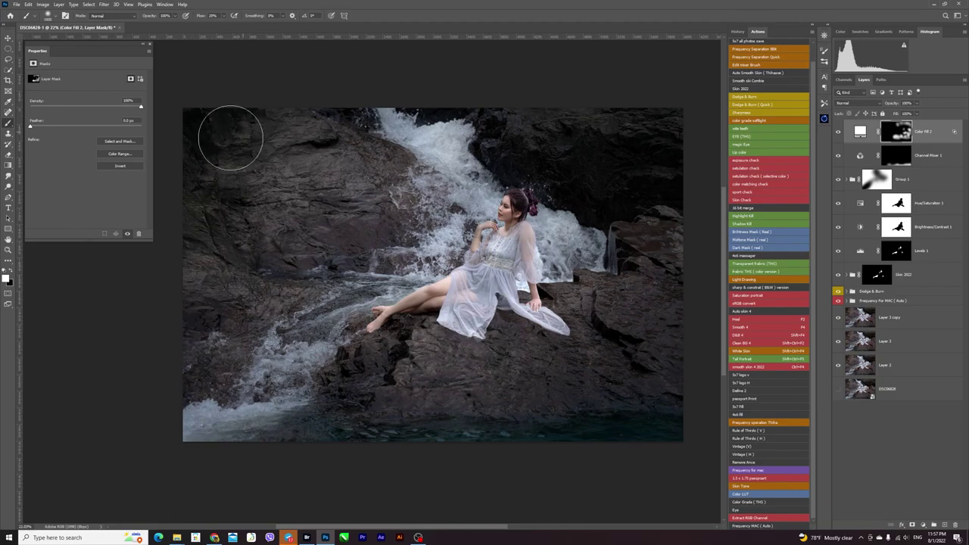
drag(356, 216, 320, 231)
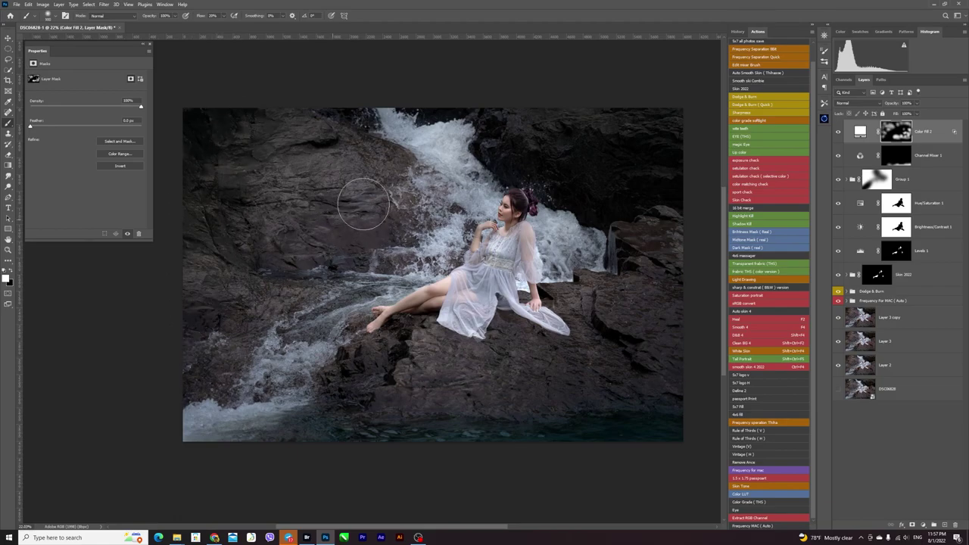
drag(298, 159, 378, 219)
Step: Brighten the bottom water and lower-left waterfall, comparing with the fill toggled off
click(838, 132)
click(838, 133)
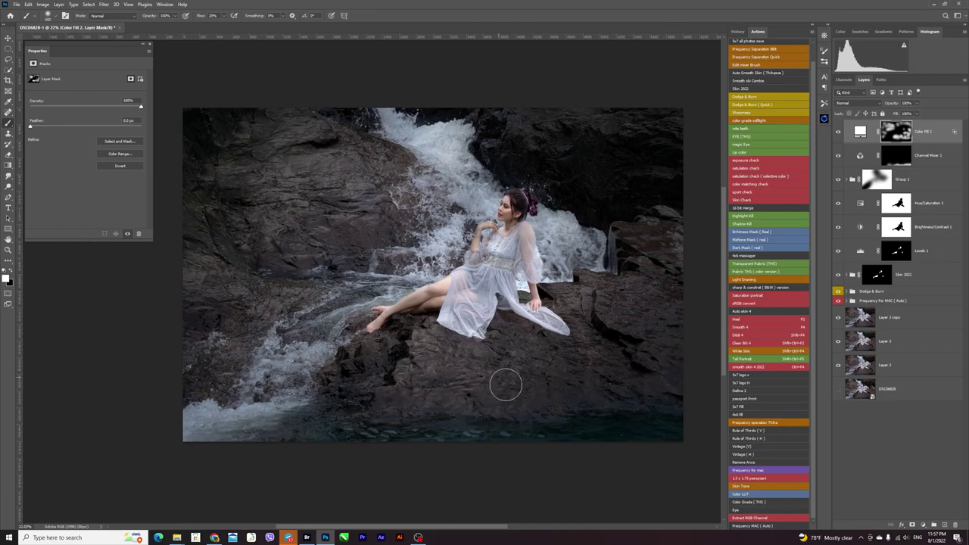
mouse_move(363, 429)
mouse_down()
mouse_move(521, 432)
mouse_move(296, 424)
mouse_move(332, 403)
mouse_move(317, 416)
mouse_move(614, 431)
mouse_move(666, 409)
mouse_up()
mouse_move(287, 407)
mouse_down()
mouse_move(256, 406)
mouse_move(321, 389)
mouse_move(242, 329)
mouse_move(210, 346)
mouse_move(282, 297)
mouse_move(225, 281)
mouse_move(225, 244)
mouse_up()
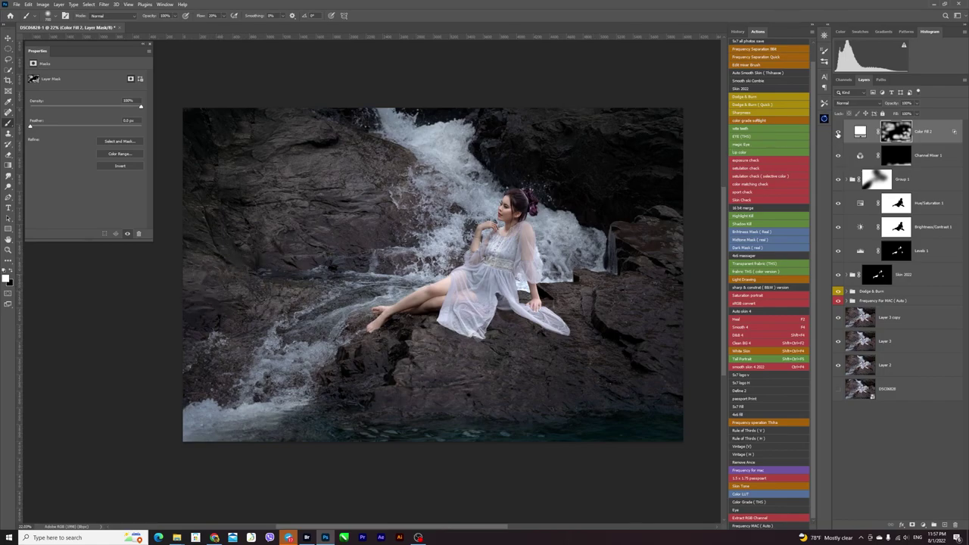
click(838, 132)
Step: Add a near-black dark red Solid Color fill layer
click(924, 523)
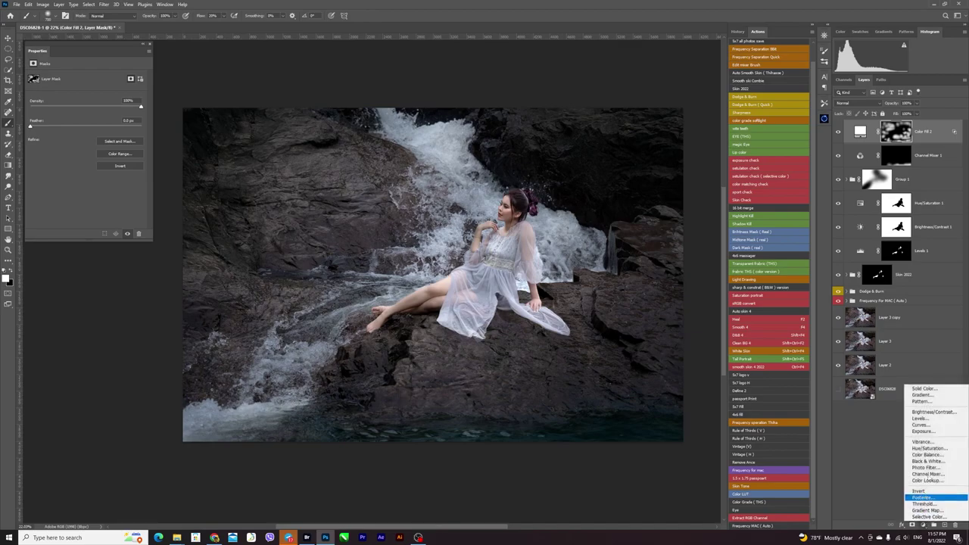
click(923, 388)
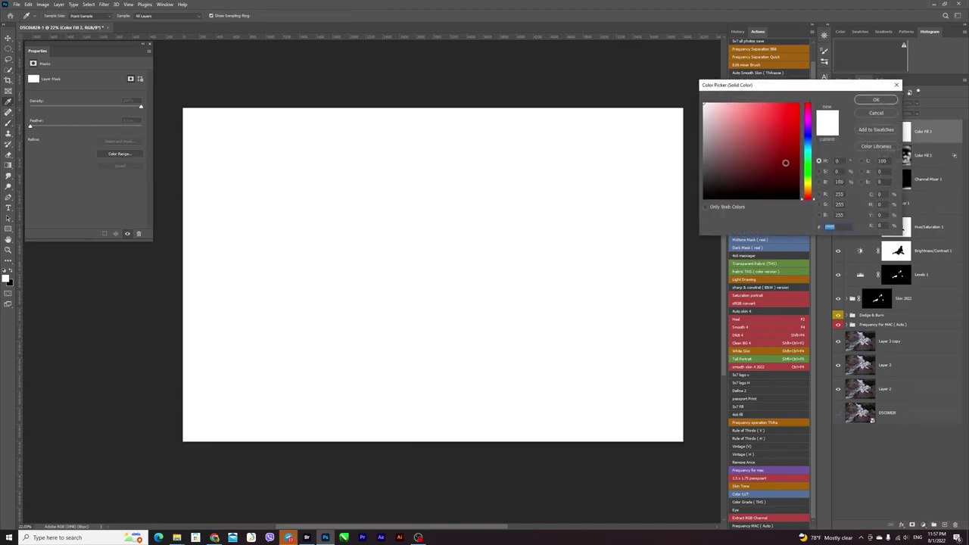
click(791, 192)
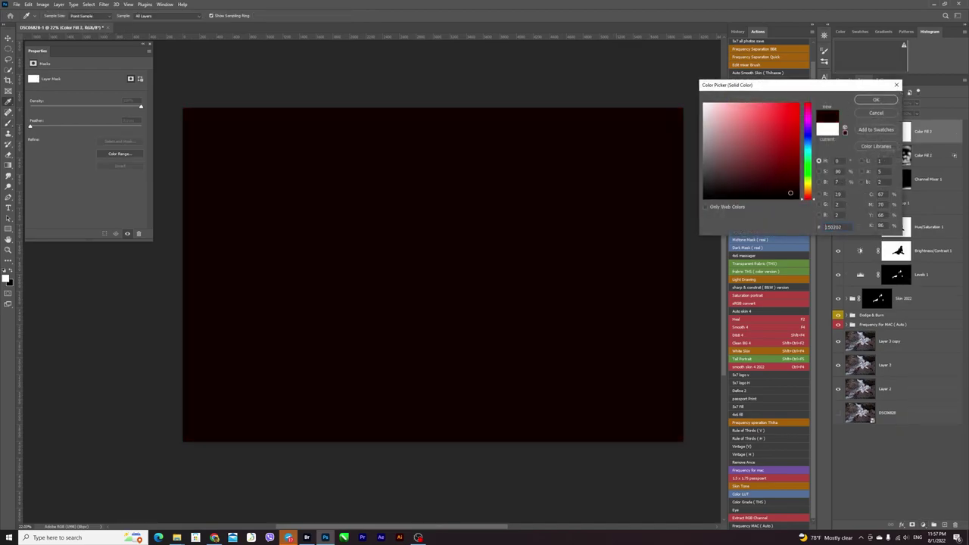
click(872, 100)
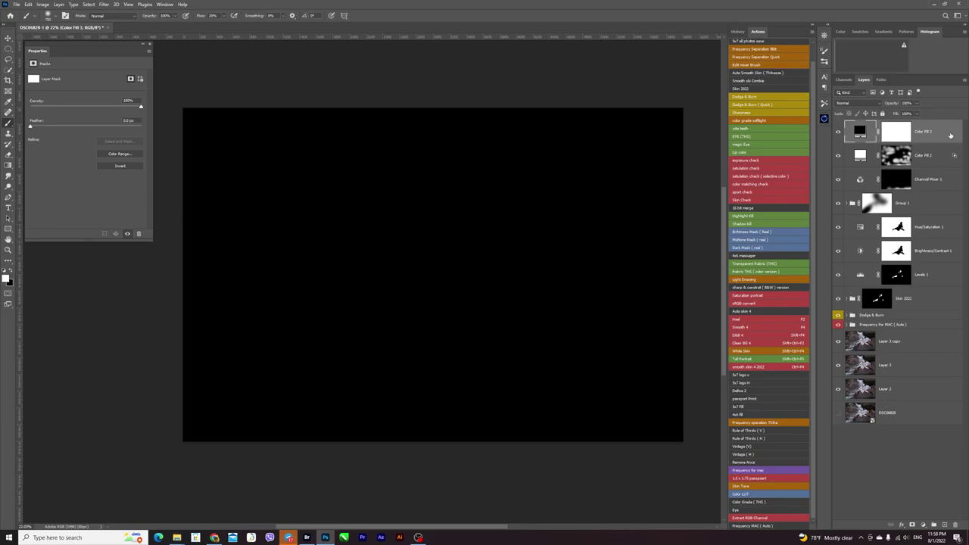
Step: Split and drag Color Fill 3's Underlying Layer white Blend If slider left so it darkens only shadows
double_click(950, 135)
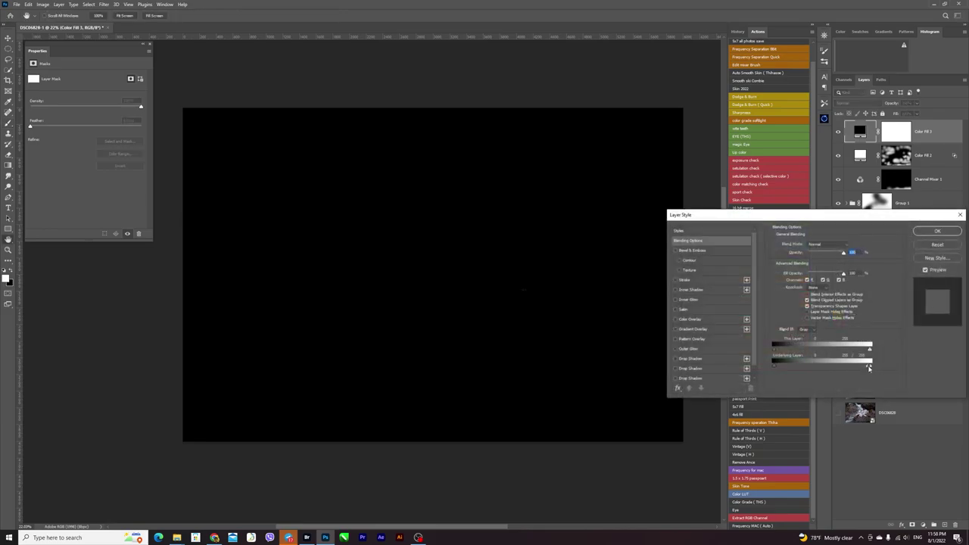
drag(869, 368, 755, 365)
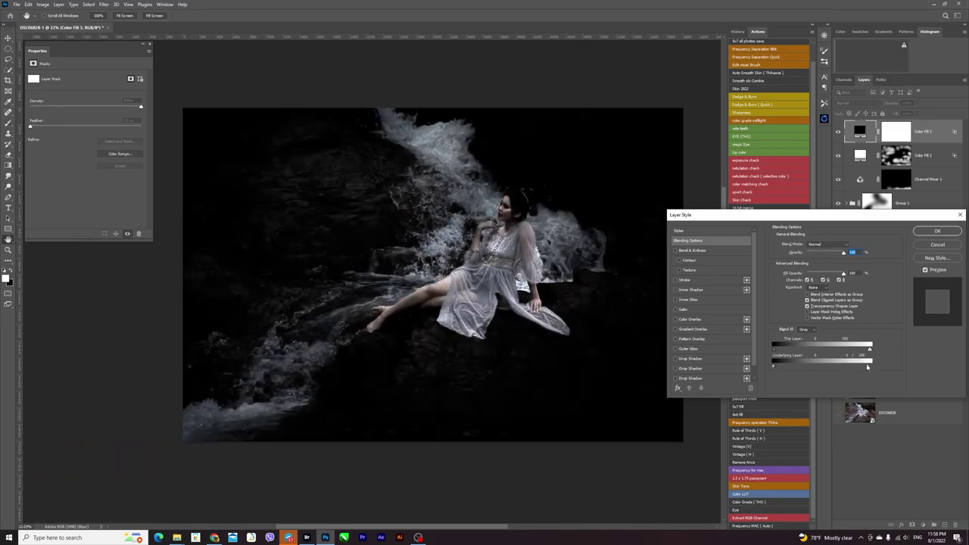
drag(868, 366, 814, 365)
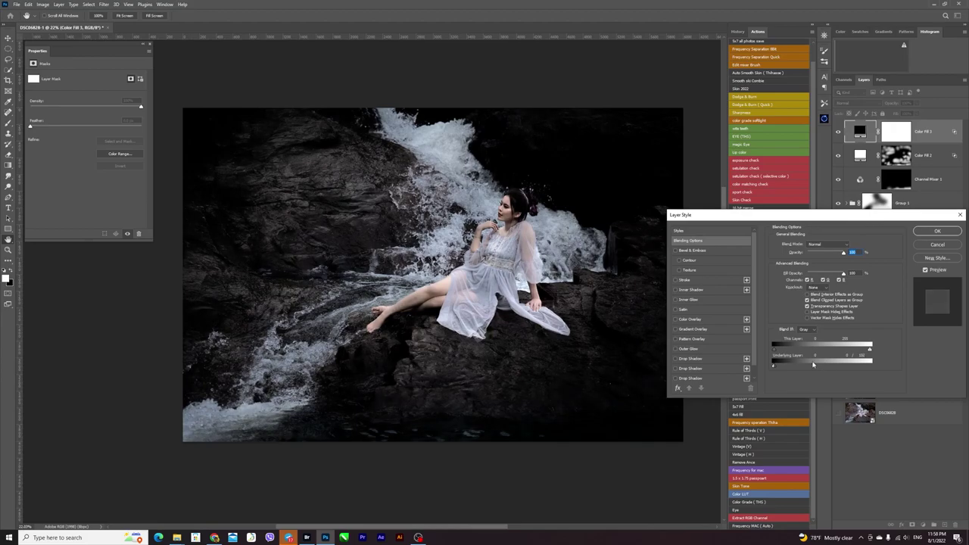
drag(813, 365, 823, 364)
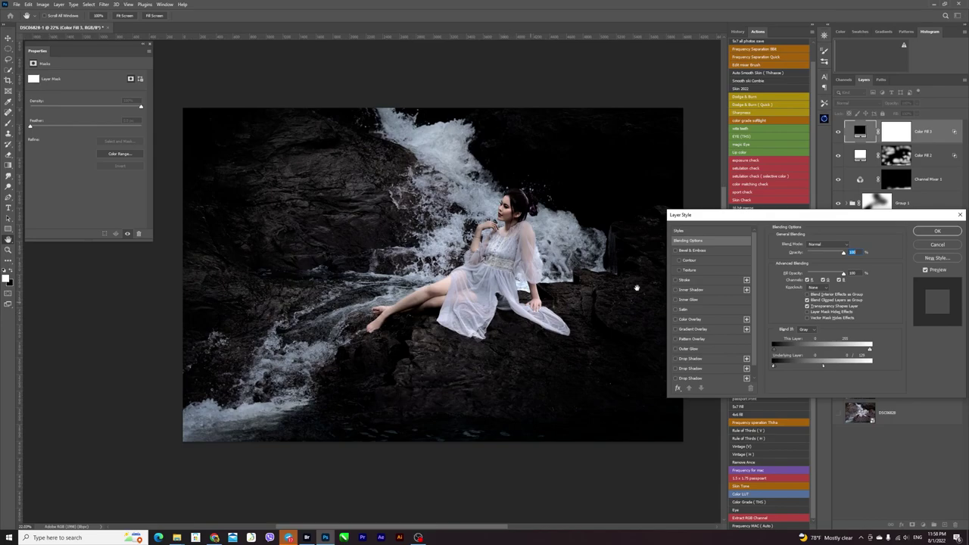
drag(815, 220, 736, 275)
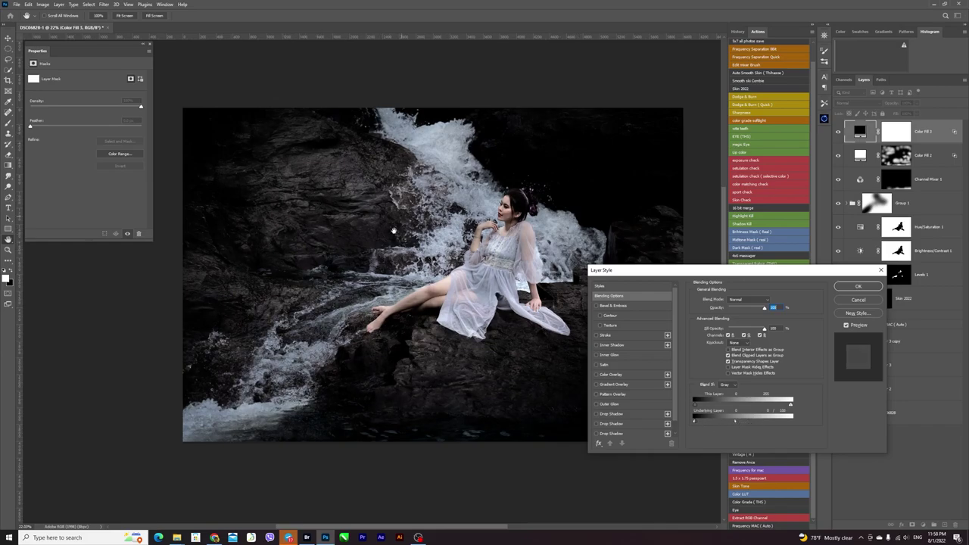
drag(734, 422, 734, 423)
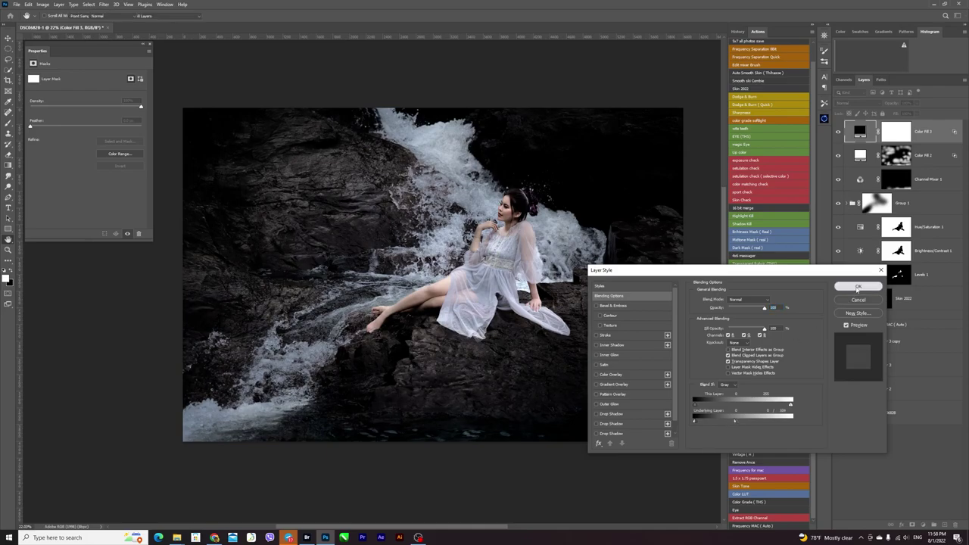
click(858, 287)
Step: Invert Color Fill 3's mask and paint darkness onto the upper-left rocks and right-side rock strip
key(ctrl+i)
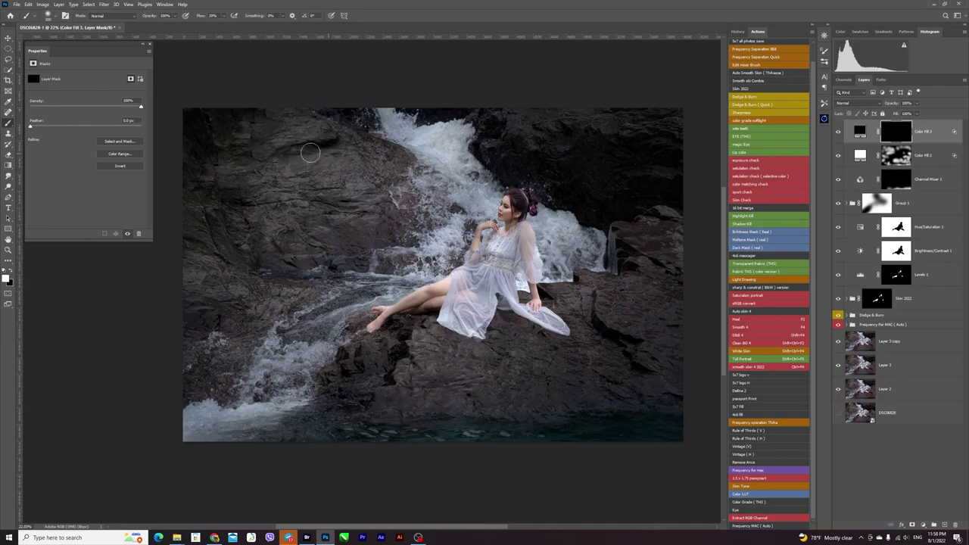
drag(339, 153, 323, 156)
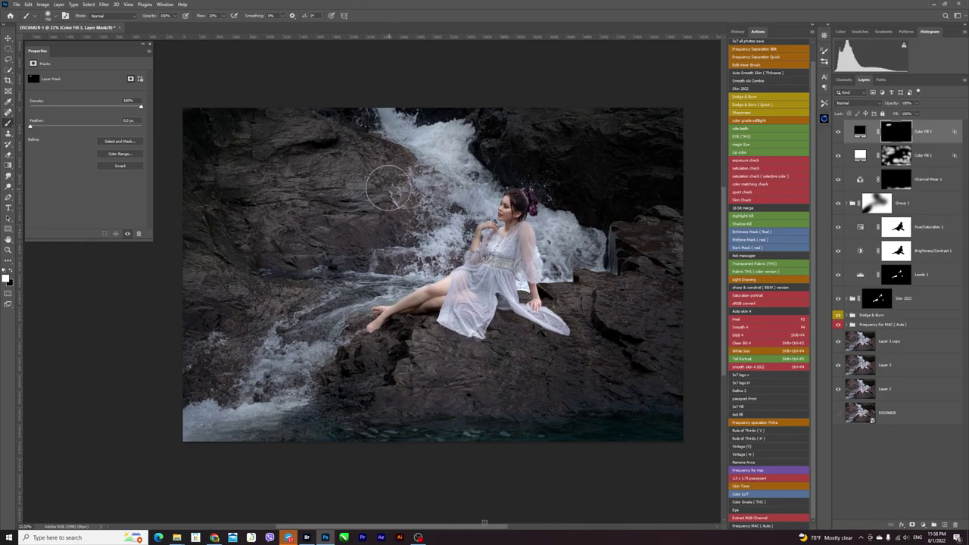
key(bracketright)
key(bracketright)
mouse_move(292, 193)
mouse_down()
mouse_move(242, 201)
mouse_move(220, 193)
mouse_move(217, 152)
mouse_move(260, 265)
mouse_move(208, 238)
mouse_move(309, 285)
mouse_move(188, 313)
mouse_move(318, 305)
mouse_move(301, 292)
mouse_move(282, 239)
mouse_move(262, 224)
mouse_move(302, 238)
mouse_move(249, 210)
mouse_move(388, 244)
mouse_move(427, 239)
mouse_move(389, 216)
mouse_move(354, 140)
mouse_move(369, 116)
mouse_move(321, 107)
mouse_up()
key(bracketright)
key(bracketright)
key(bracketright)
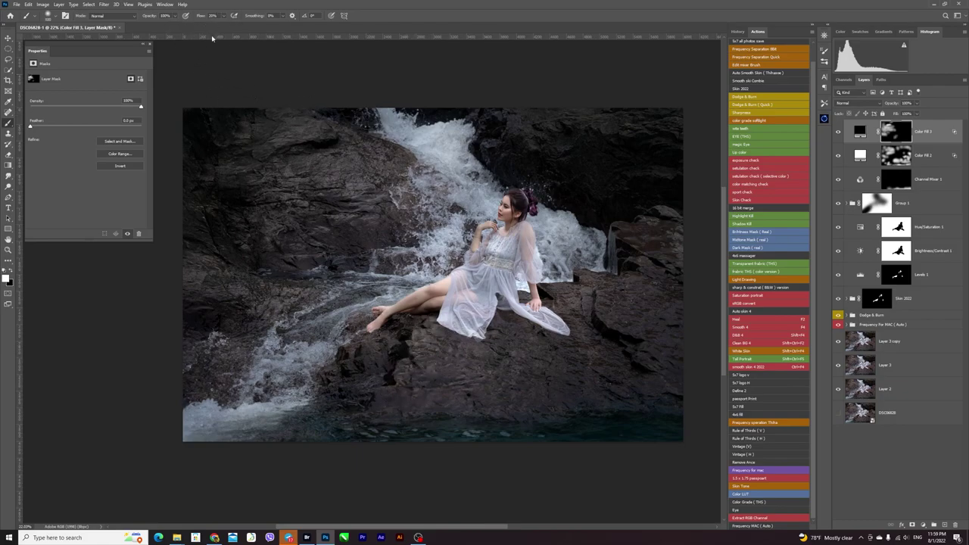
mouse_move(227, 264)
mouse_down()
mouse_move(195, 220)
mouse_move(199, 173)
mouse_move(281, 160)
mouse_move(320, 216)
mouse_move(281, 222)
mouse_move(341, 217)
mouse_up()
key(bracketleft)
key(bracketleft)
key(bracketleft)
drag(625, 227, 619, 266)
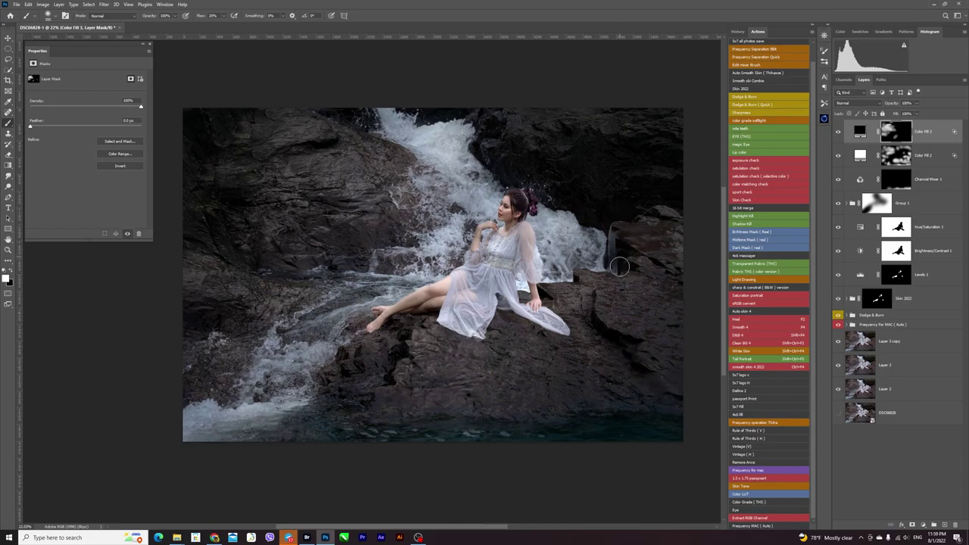
Step: Darken the grey streak right of the waterfall after swapping mask colours
key(x)
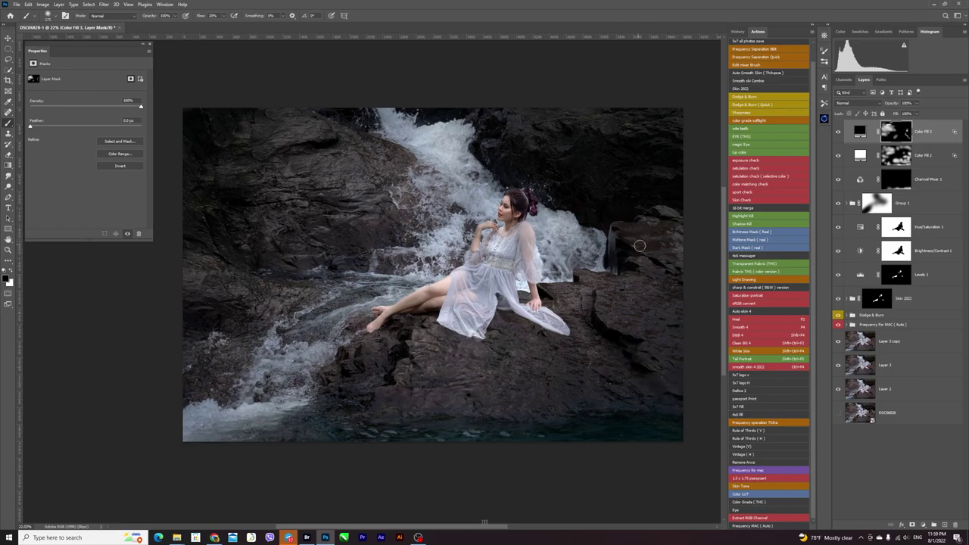
key(x)
key(x)
key(bracketleft)
key(bracketleft)
key(bracketright)
key(bracketright)
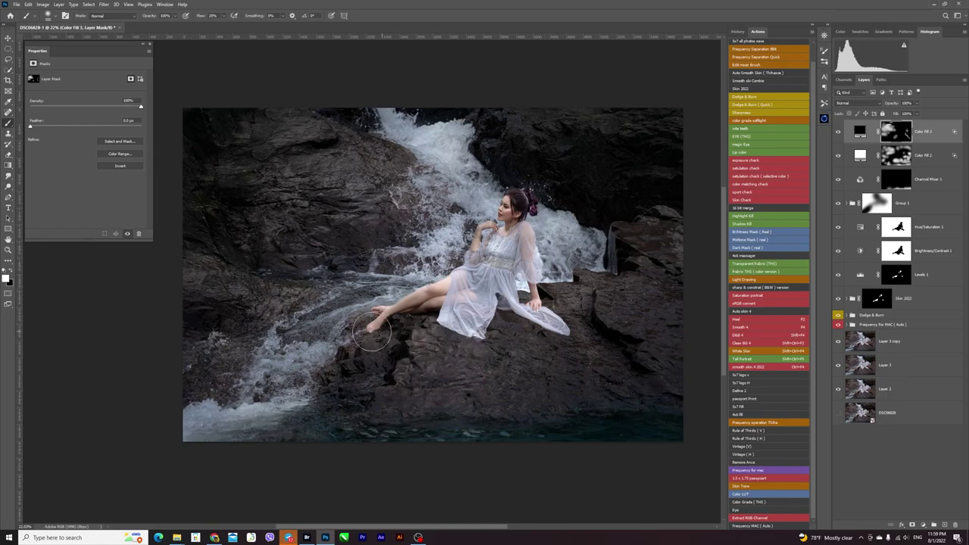
click(10, 277)
drag(613, 265, 627, 232)
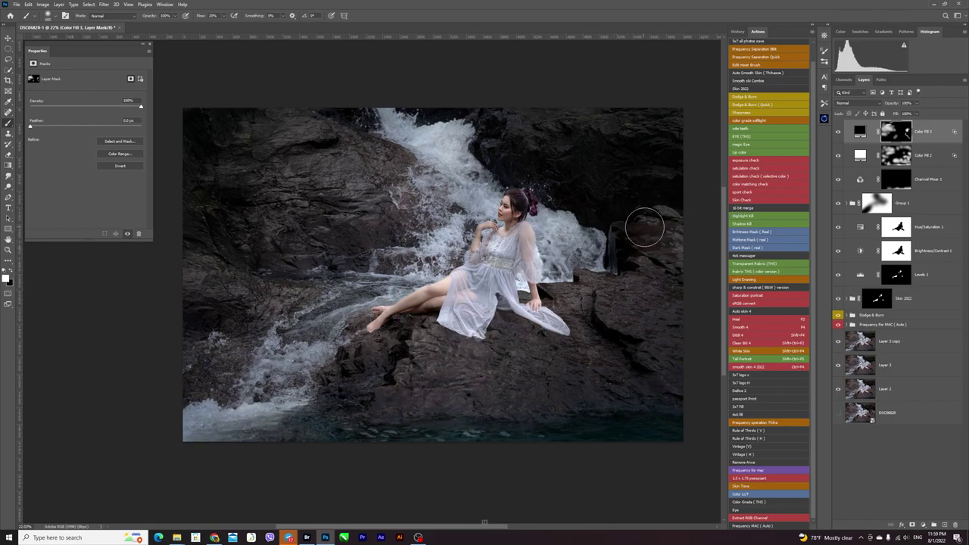
Step: Darken the lower rocks, lower-right rocks and left splash, then also select Color Fill 2
key(bracketleft)
key(bracketleft)
key(bracketleft)
key(x)
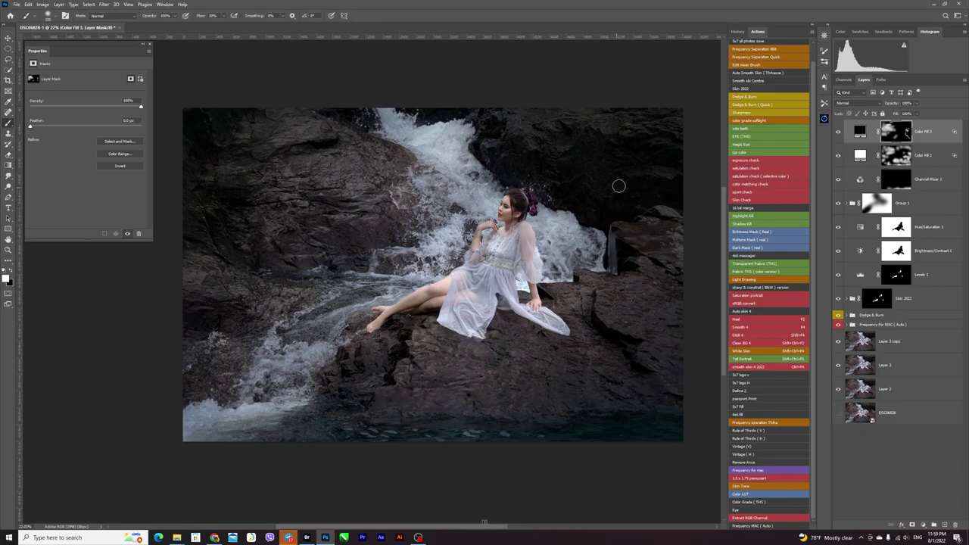
key(bracketright)
key(bracketright)
key(bracketright)
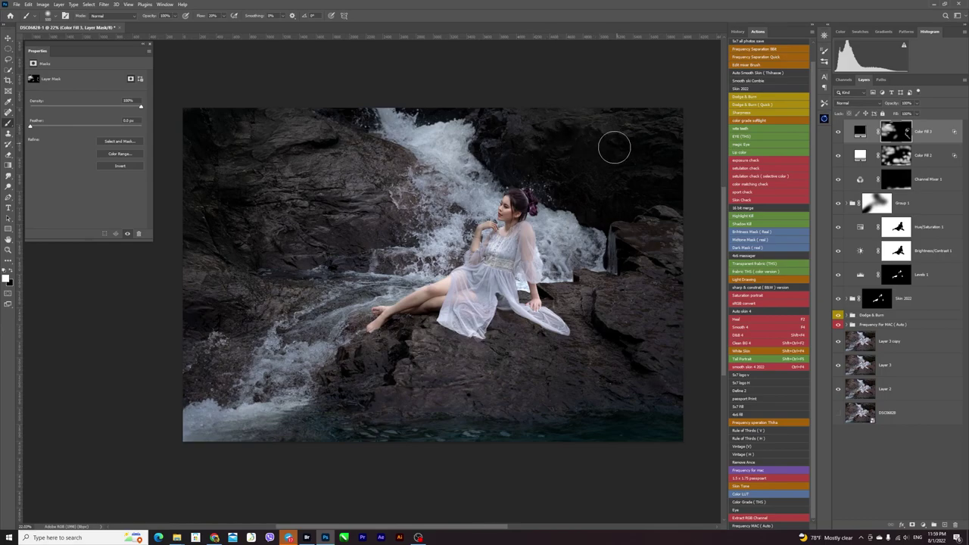
key(bracketright)
drag(396, 394, 400, 394)
key(bracketright)
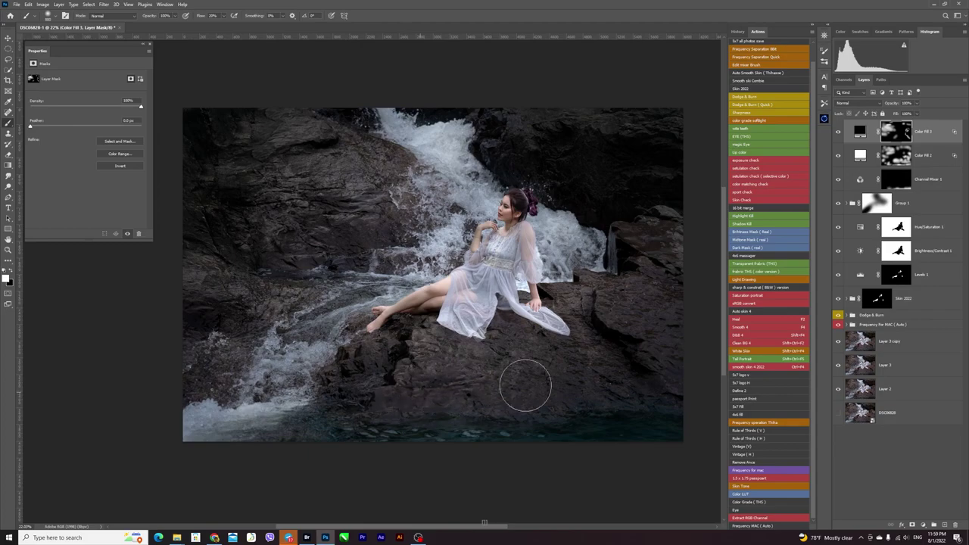
drag(651, 350, 640, 373)
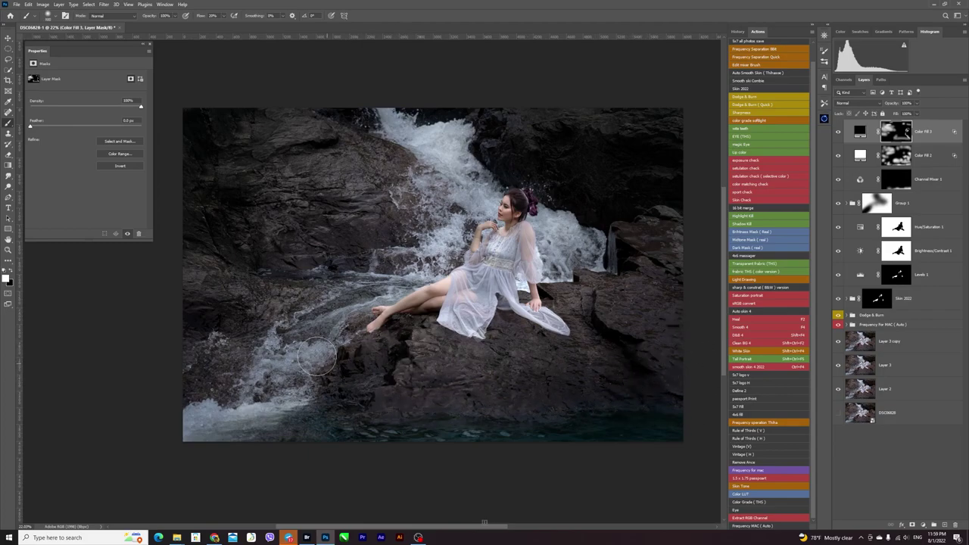
drag(317, 356, 197, 280)
click(838, 132)
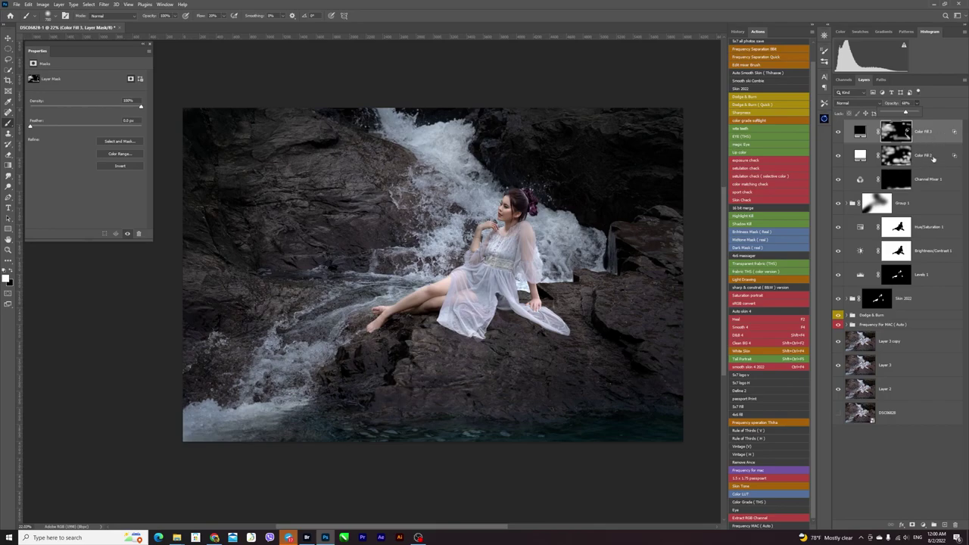
shift+click(936, 155)
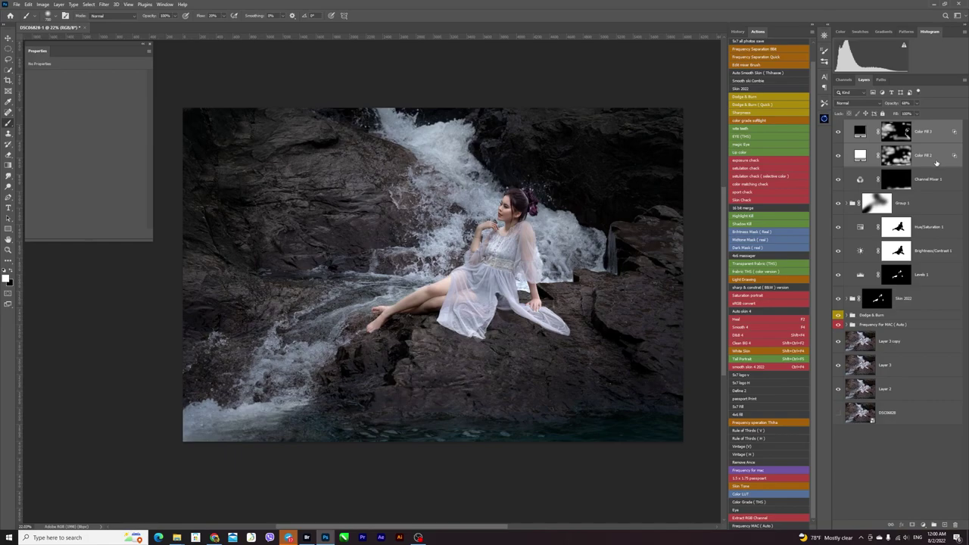
Step: Group the two colour fill layers and toggle the new group to compare
key(ctrl+g)
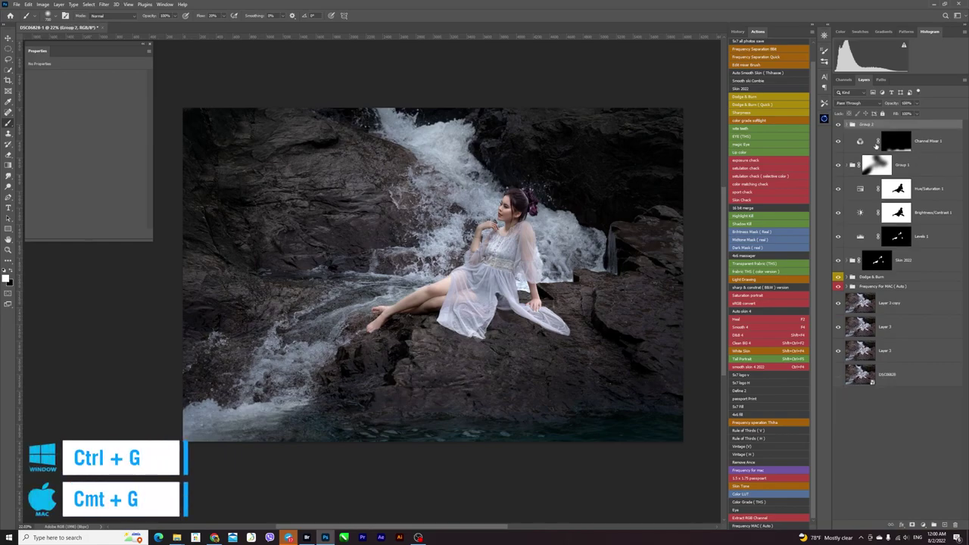
click(837, 126)
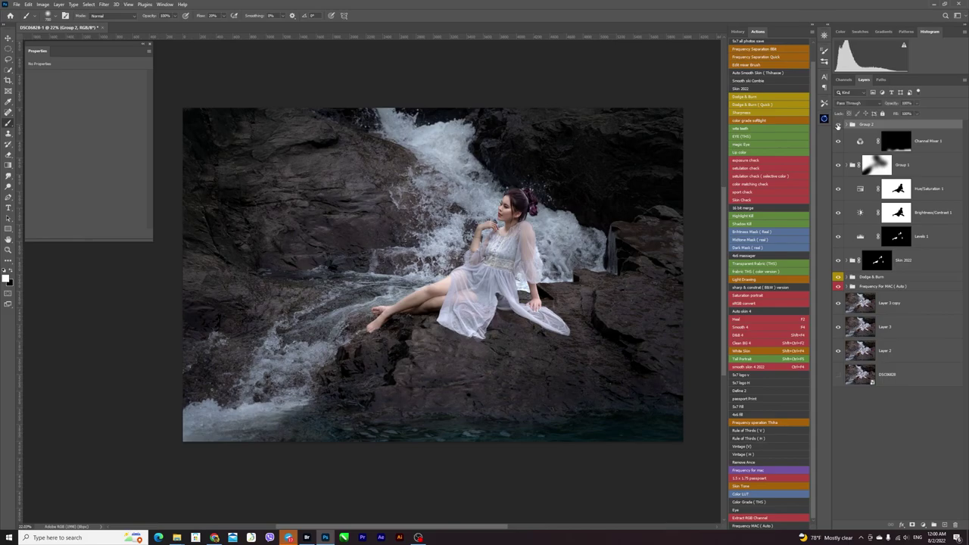
click(837, 126)
Step: Lower the Channel Mixer 1 layer's opacity to 61%
key(v)
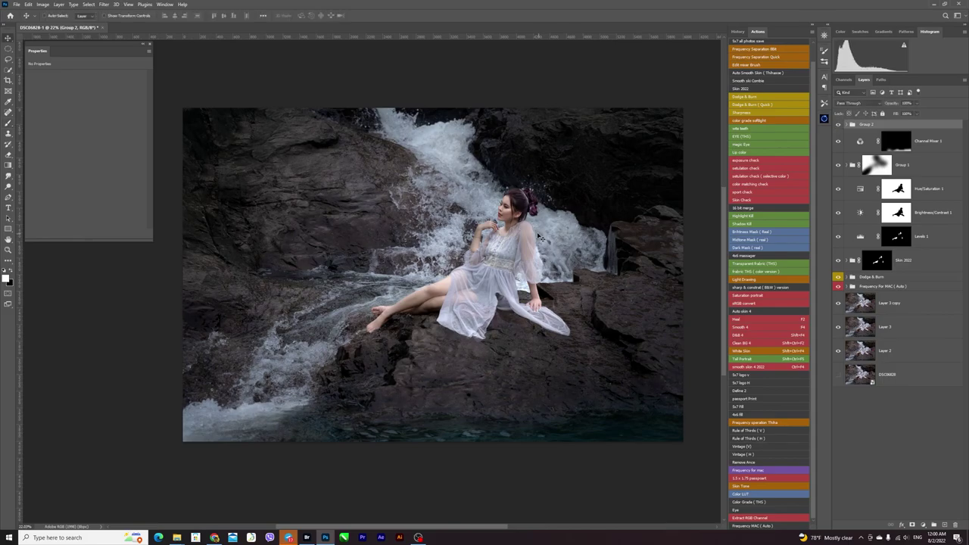
scroll(552, 242, down, 2)
scroll(553, 243, down, 1)
scroll(551, 243, up, 2)
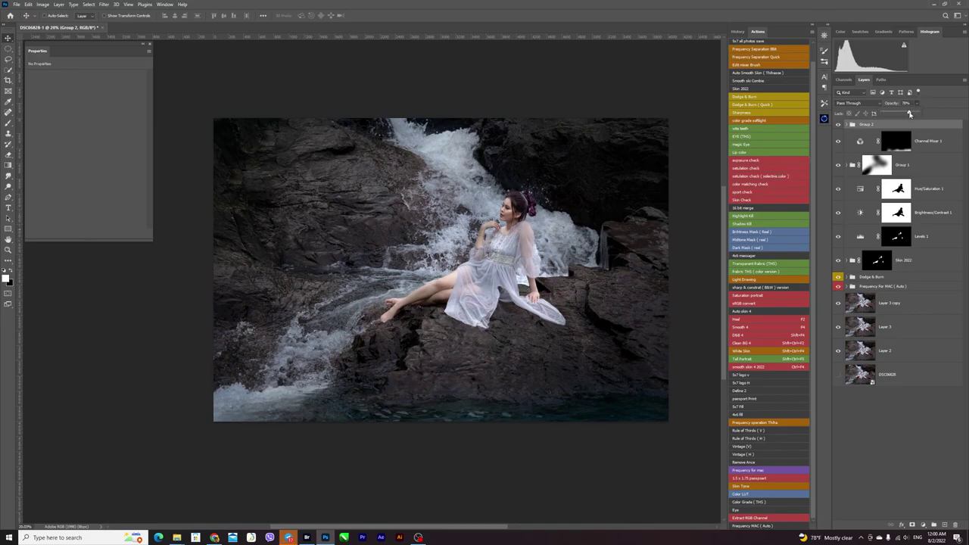
click(906, 150)
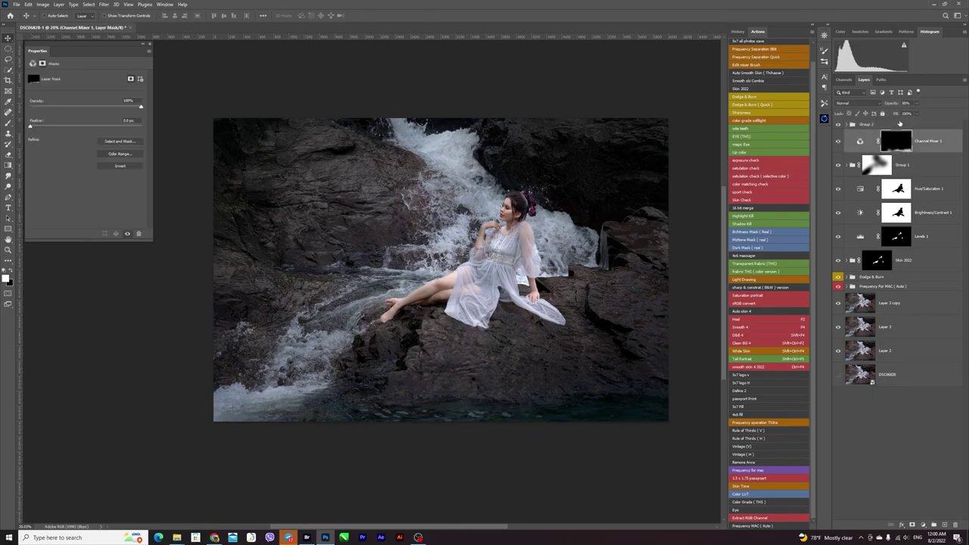
drag(920, 102, 912, 113)
text(61)
Step: Rename Group 2 to 'rock'
scroll(566, 221, up, 1)
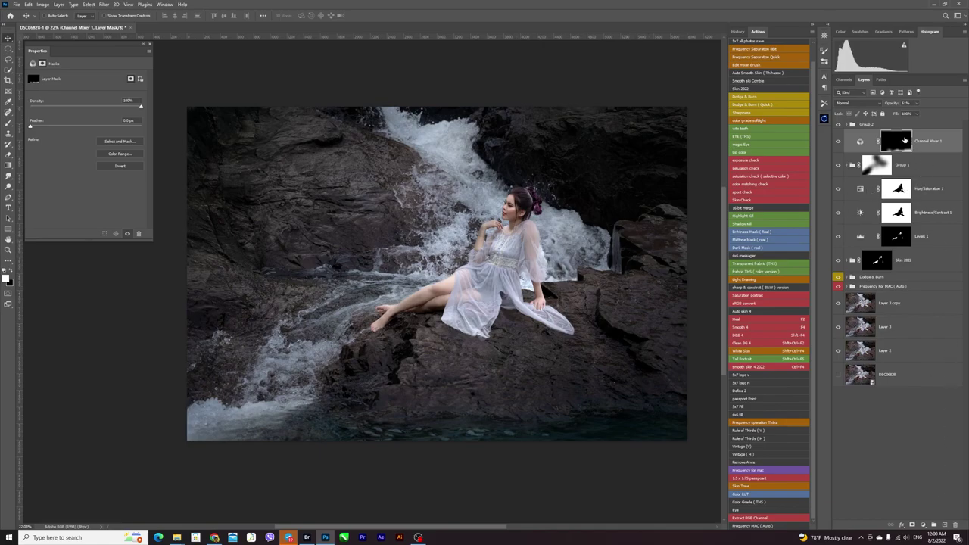
click(869, 126)
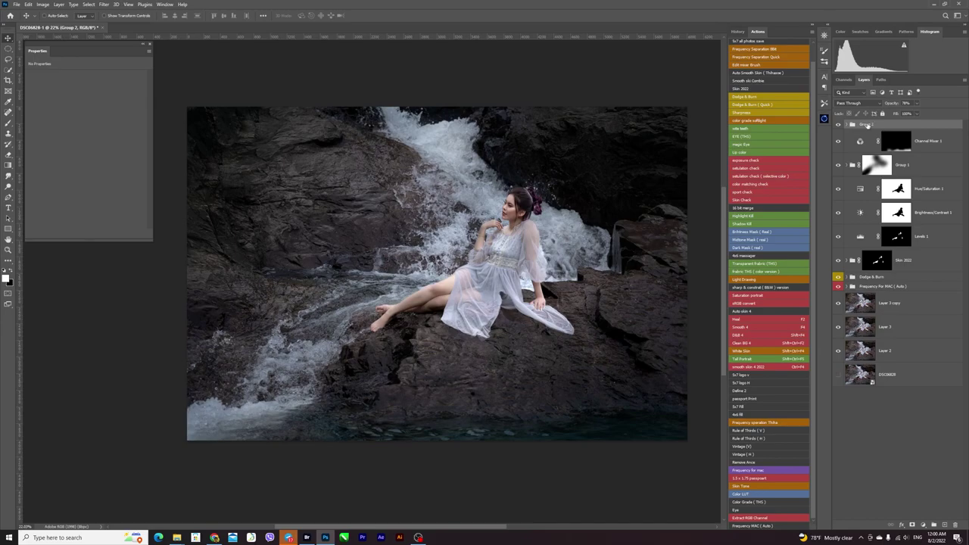
double_click(868, 125)
text(rock)
key(Return)
Step: Add a Color Balance adjustment layer carrying a copy of the figure mask
click(922, 526)
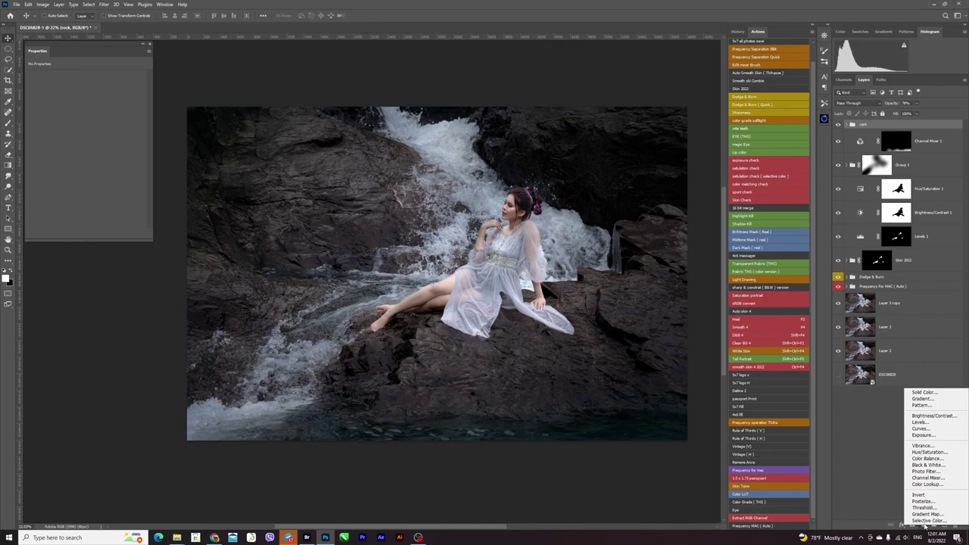
click(931, 462)
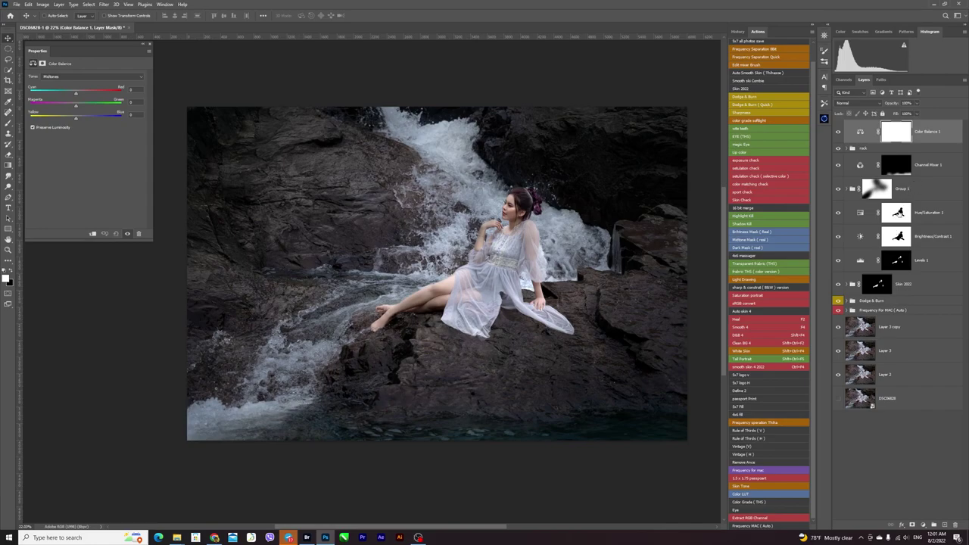
drag(897, 214, 897, 132)
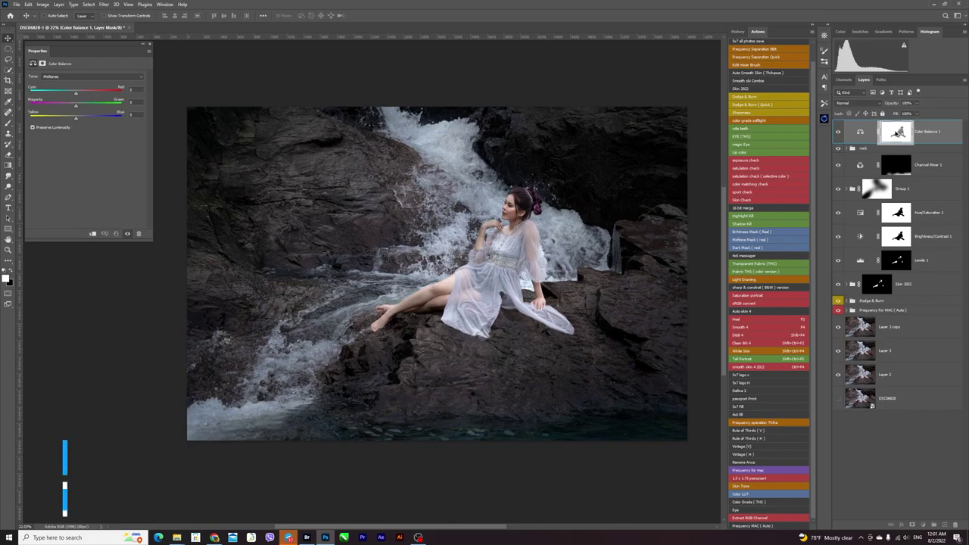
click(861, 131)
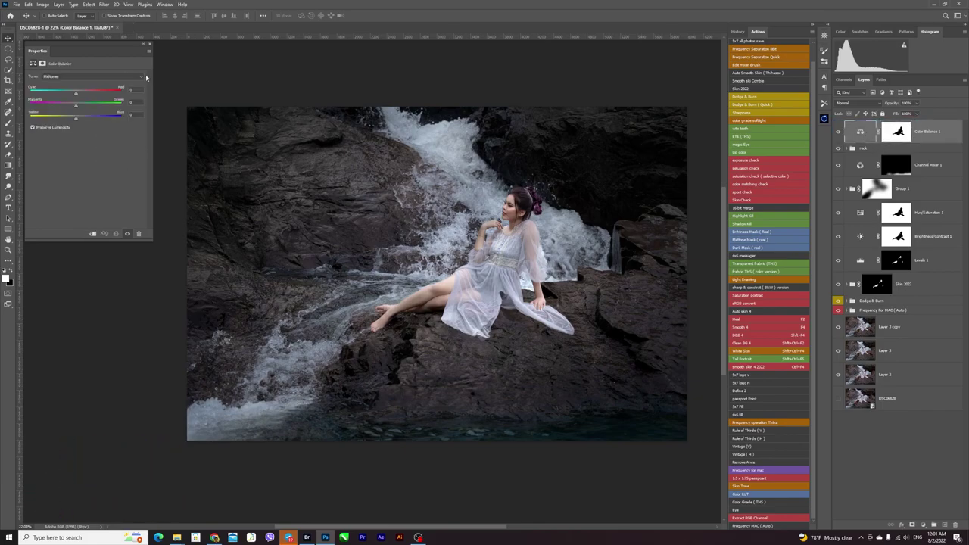
Step: Move the Cyan-Red and Yellow-Blue midtone sliders slightly left, comparing with the layer toggled off
drag(74, 96, 75, 107)
drag(78, 120, 75, 120)
scroll(492, 210, down, 1)
scroll(542, 209, up, 1)
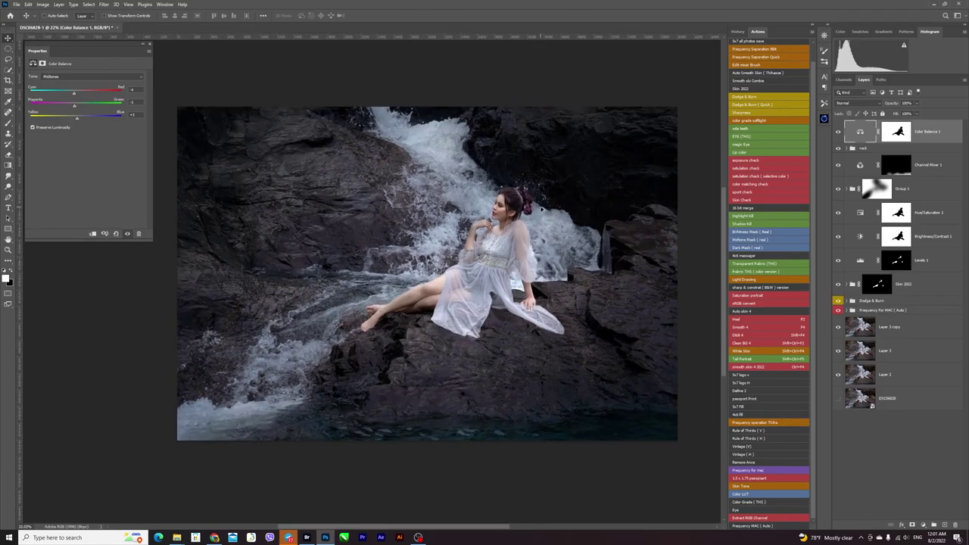
click(838, 132)
click(838, 131)
click(838, 132)
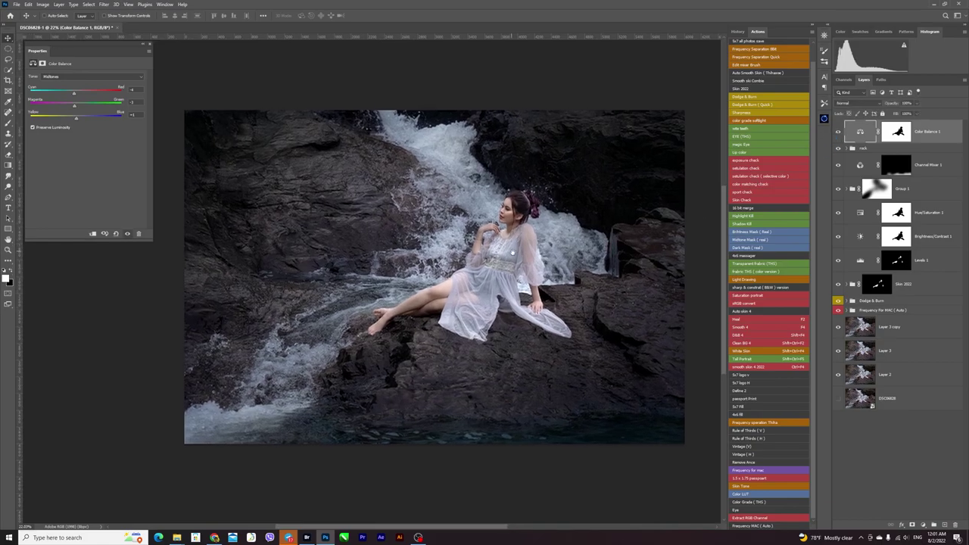
scroll(538, 276, down, 1)
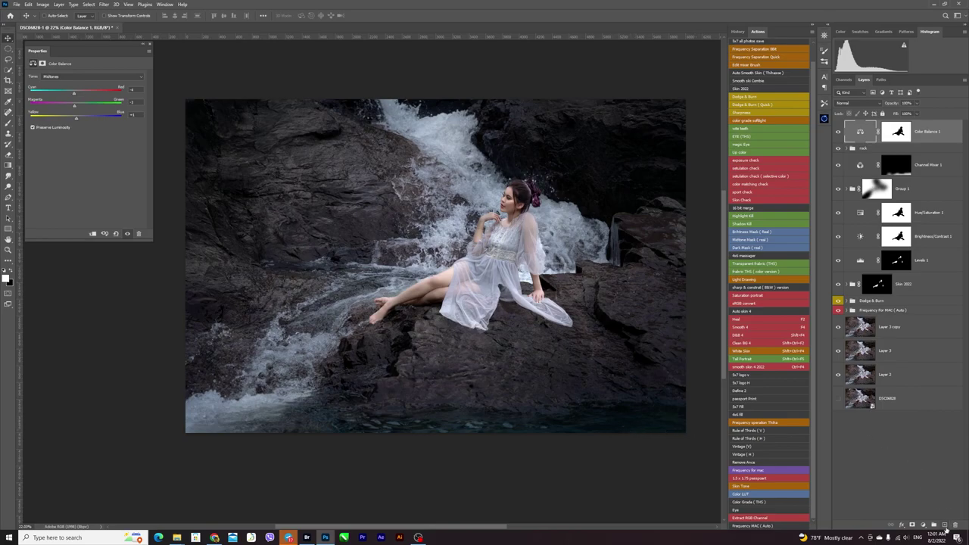
Step: On a new layer, paint a white stroke across the bottom water with a small brush at 100% flow
click(944, 525)
key(b)
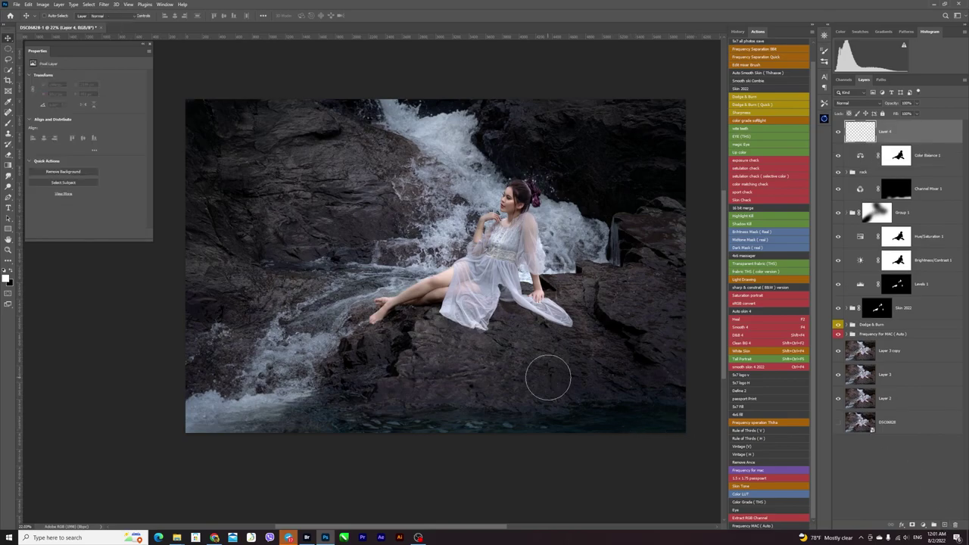
key(bracketleft)
key(bracketleft)
key(bracketleft)
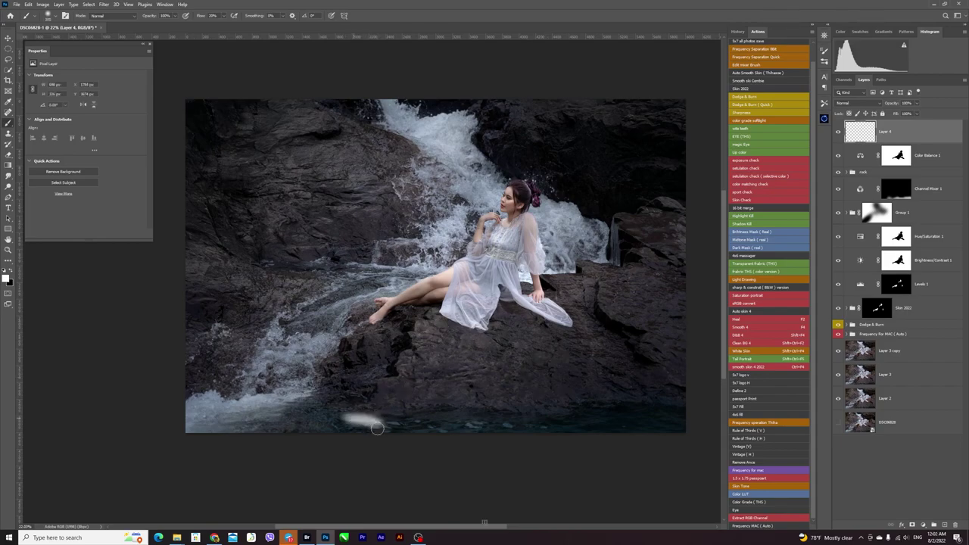
drag(369, 420, 445, 424)
drag(200, 17, 255, 22)
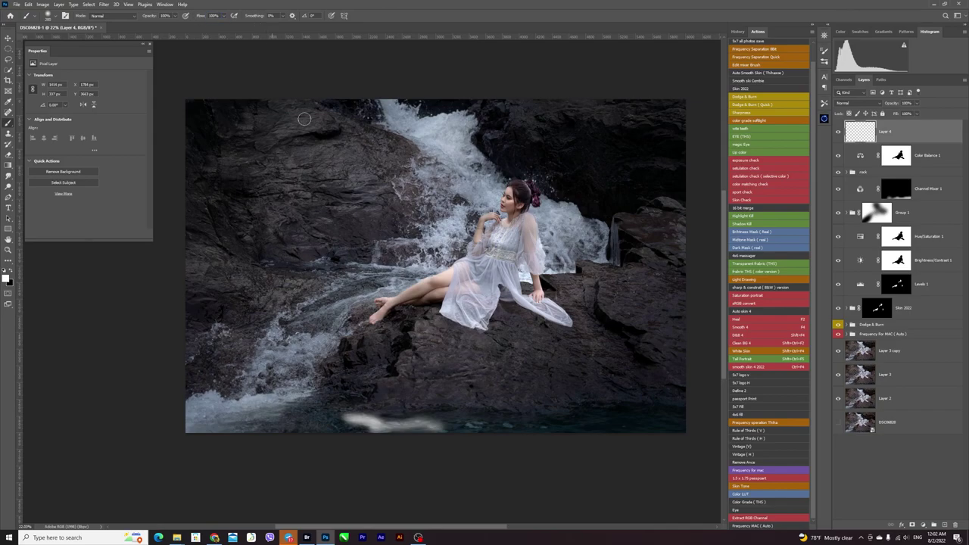
Step: Dab more white highlights along the water, then delete the trial Layer 4
click(362, 416)
click(449, 421)
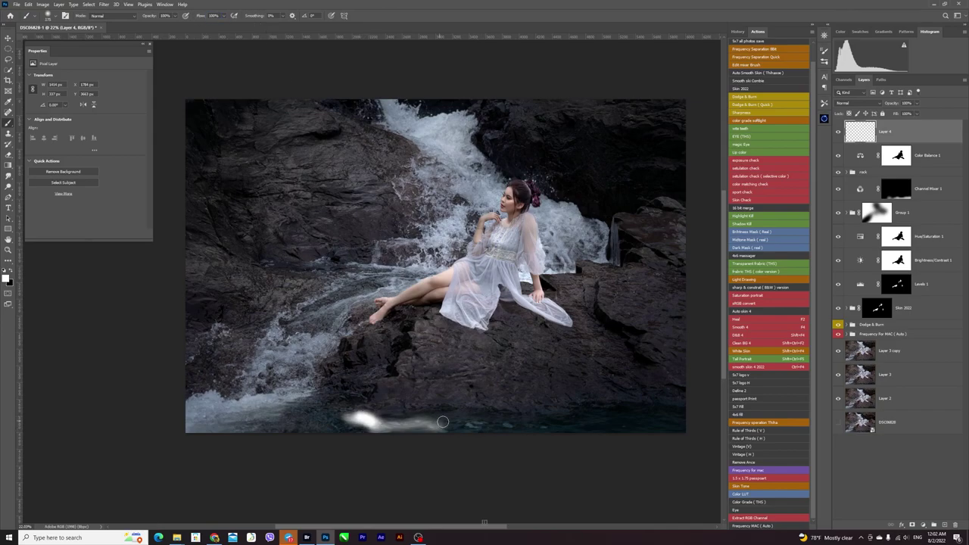
drag(479, 422, 511, 422)
click(532, 424)
mouse_move(574, 423)
mouse_down()
mouse_move(617, 415)
mouse_move(681, 423)
mouse_up()
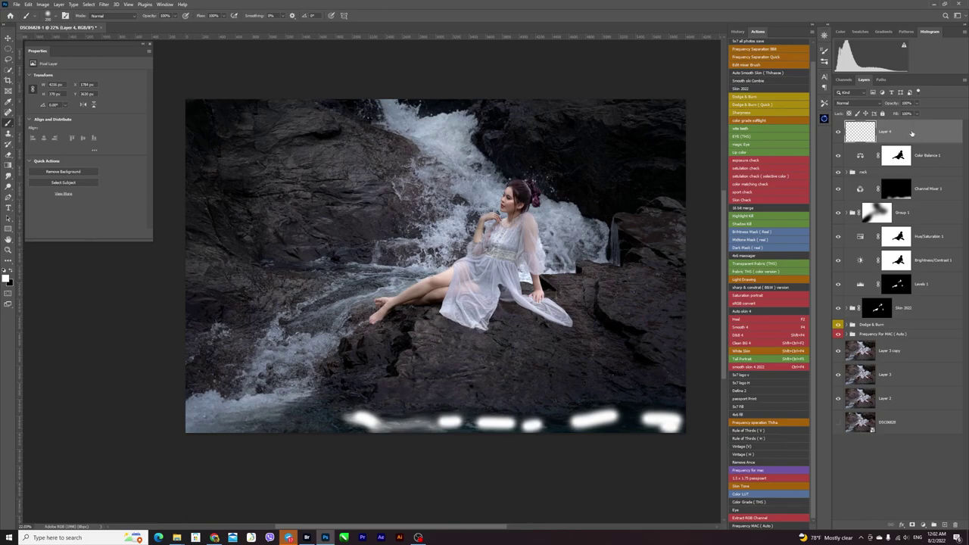
drag(911, 133, 954, 524)
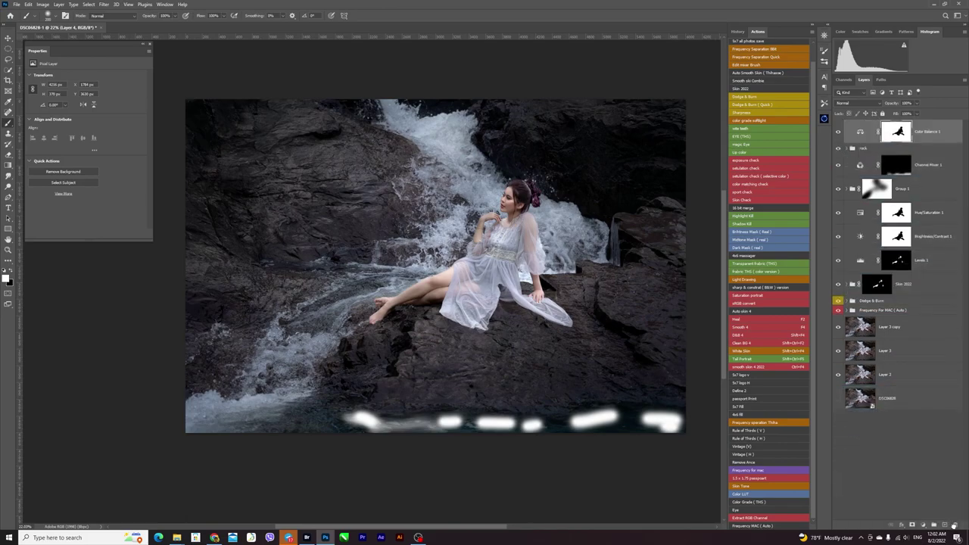
click(916, 526)
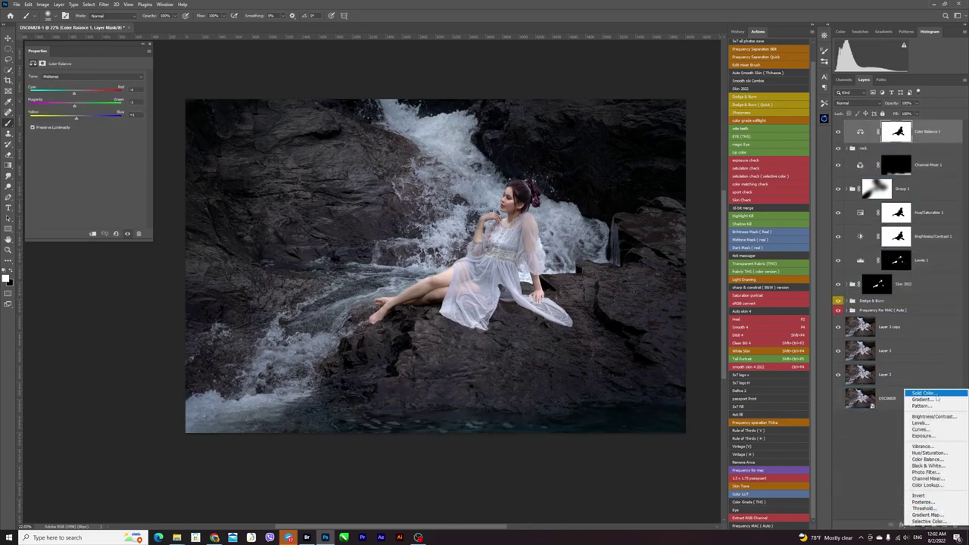
Step: Add a white Solid Color fill layer (Color Fill 4) and invert its mask
click(937, 395)
click(875, 100)
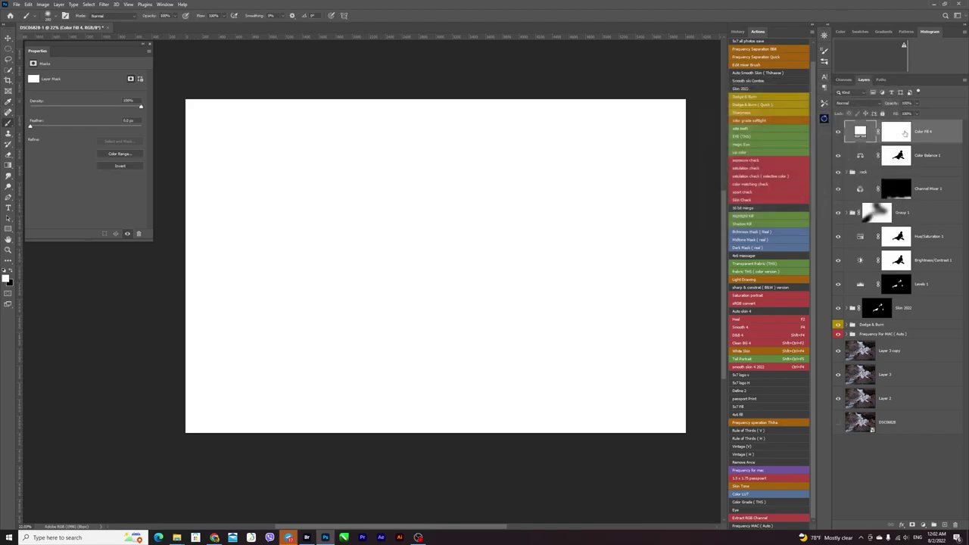
click(893, 135)
key(ctrl+i)
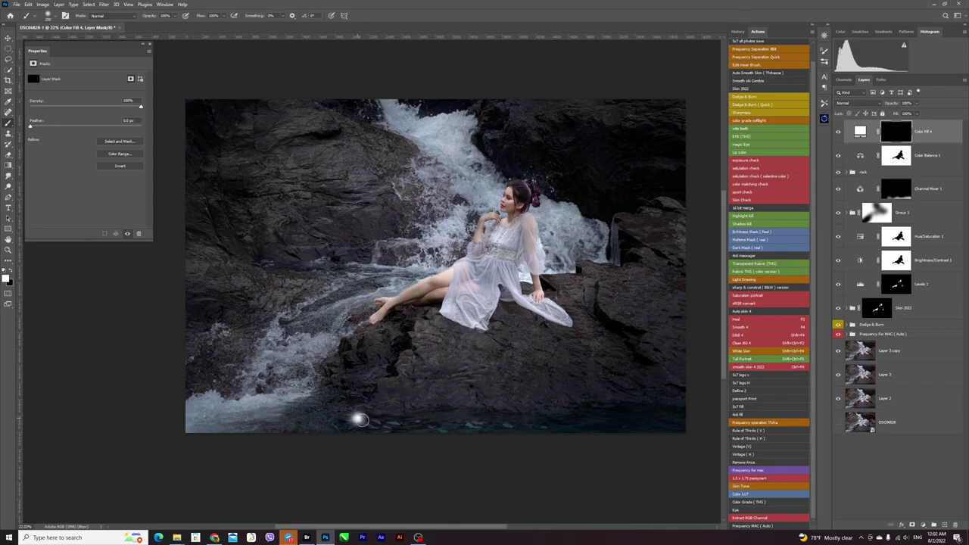
Step: Paint white highlights on the water through the mask and feather it to about 89 px
drag(356, 413, 485, 423)
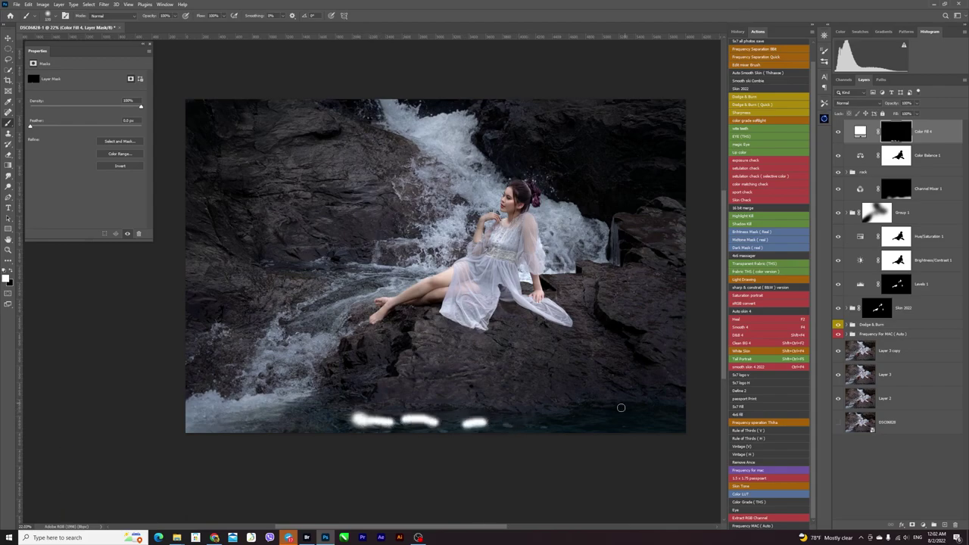
drag(503, 424, 683, 417)
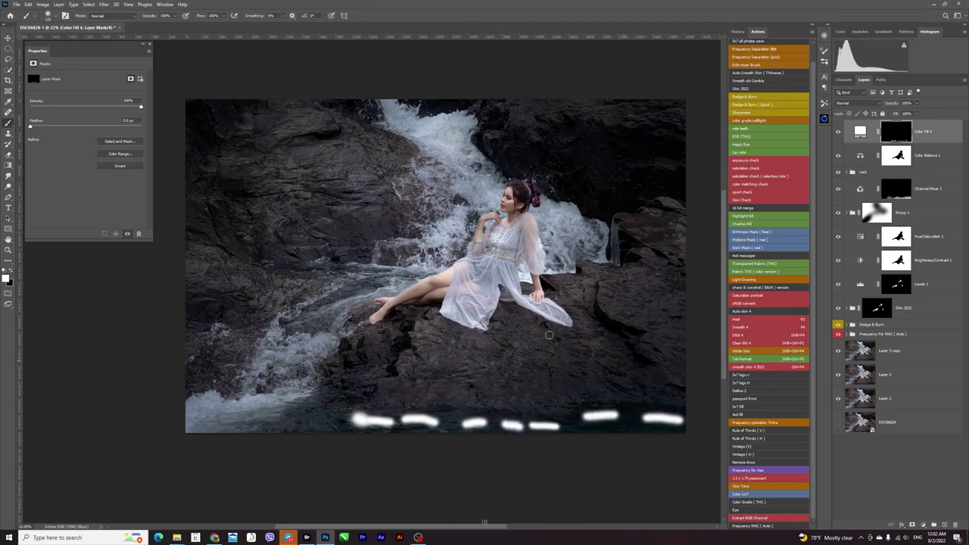
drag(42, 128, 96, 133)
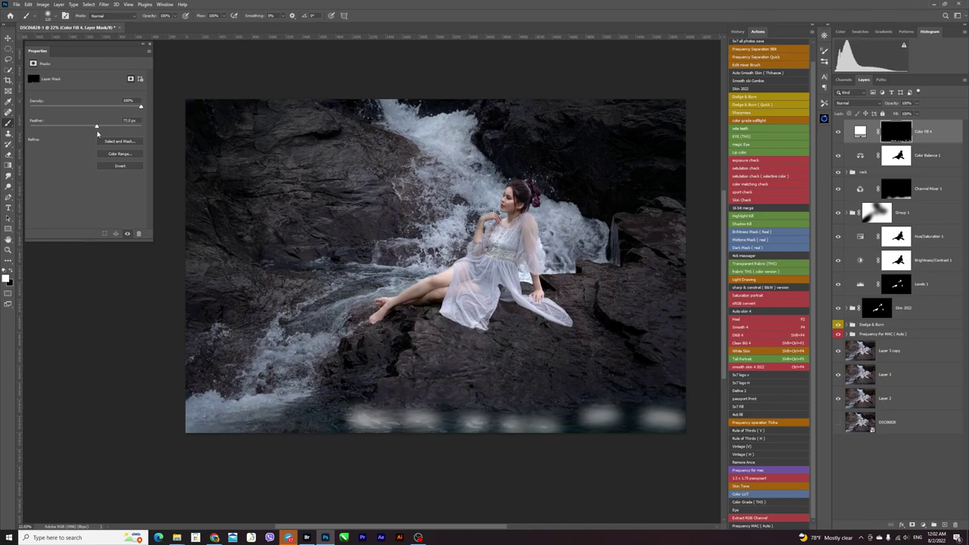
drag(97, 133, 102, 134)
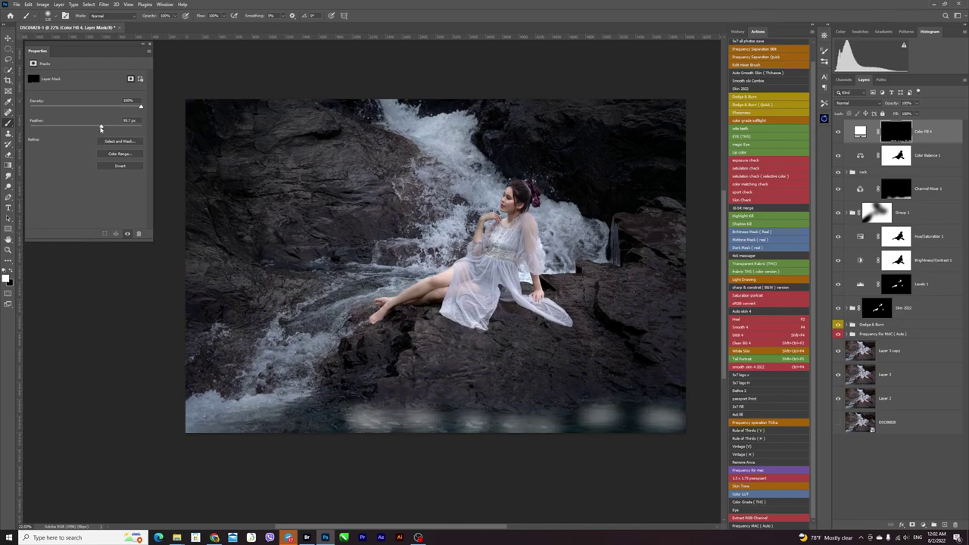
Step: Limit Color Fill 4 with the Underlying Layer Blend If slider in its blending options
double_click(953, 136)
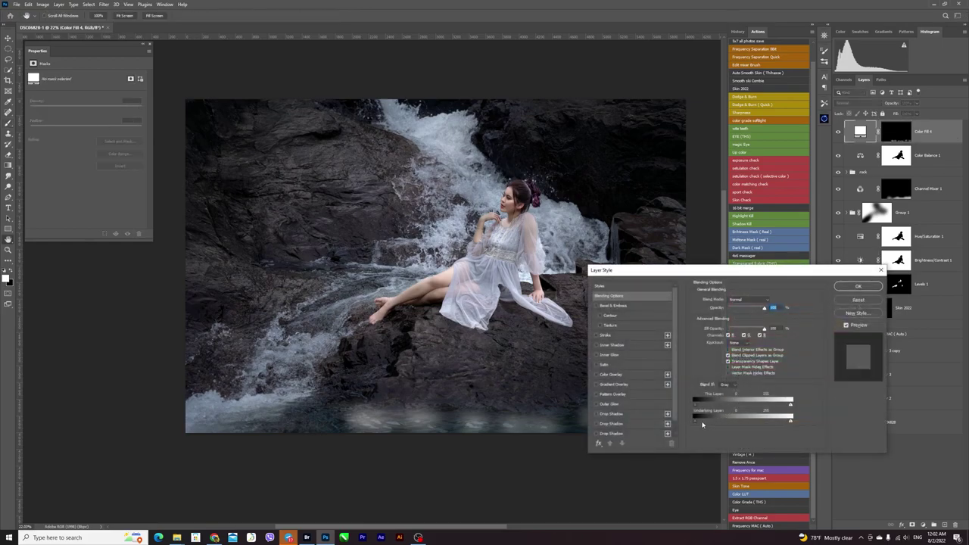
drag(701, 425, 772, 429)
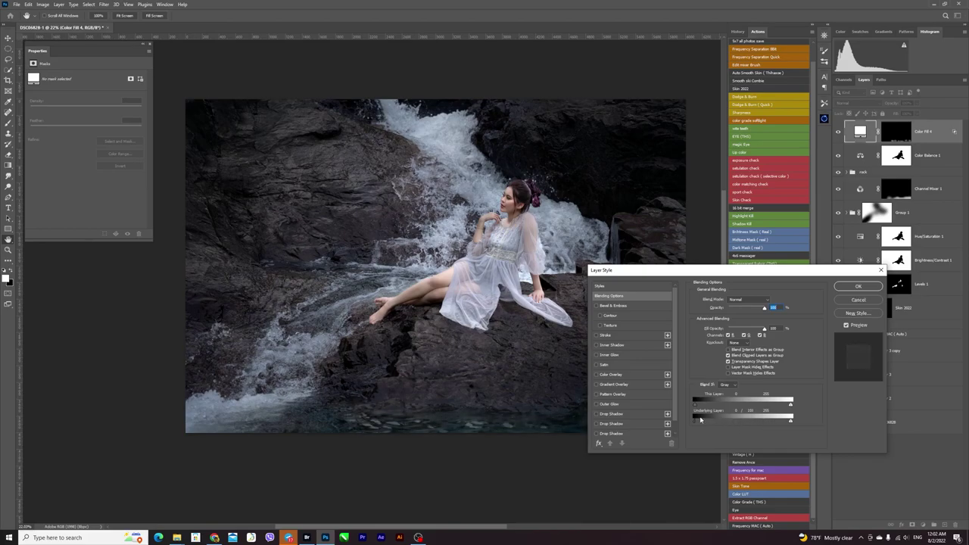
drag(701, 424, 699, 427)
click(857, 287)
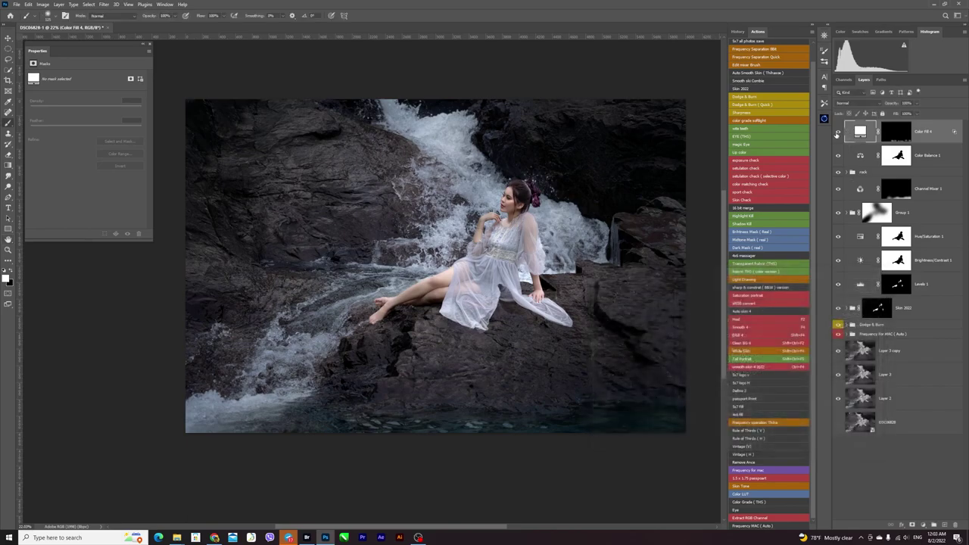
Step: Set Color Fill 4 to Overlay and toggle it to compare
click(838, 133)
click(843, 103)
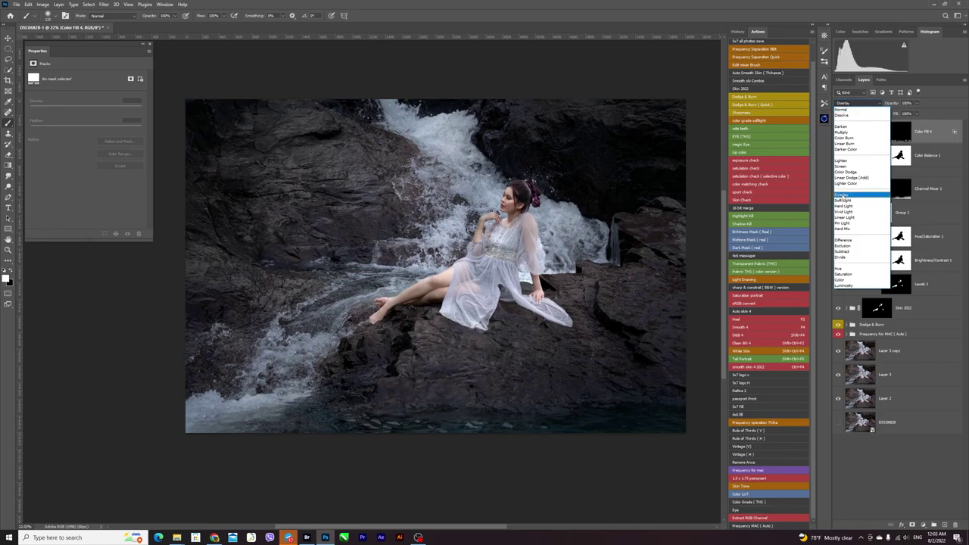
click(843, 195)
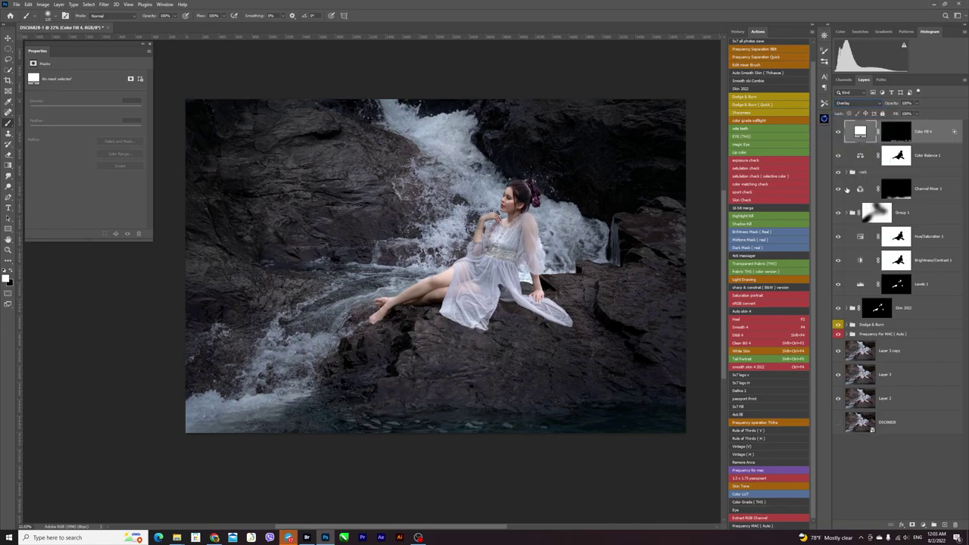
click(837, 133)
click(838, 134)
Step: Set Color Fill 2 inside the rock group to Overlay, then collapse the group
click(848, 173)
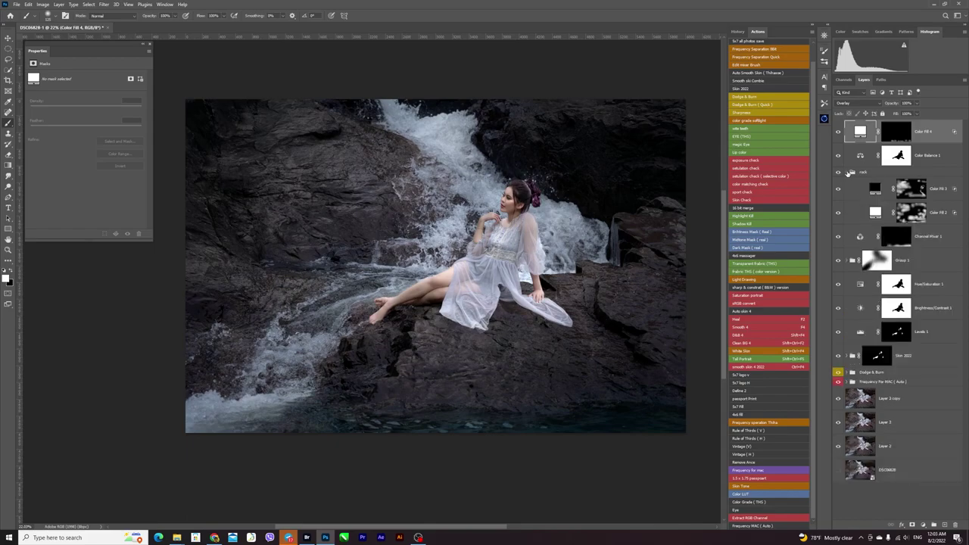
click(937, 215)
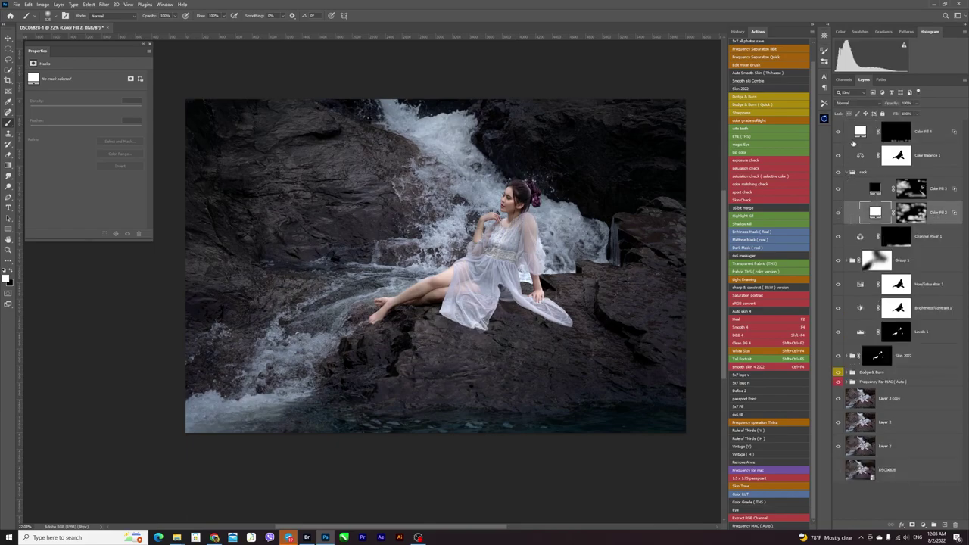
click(847, 103)
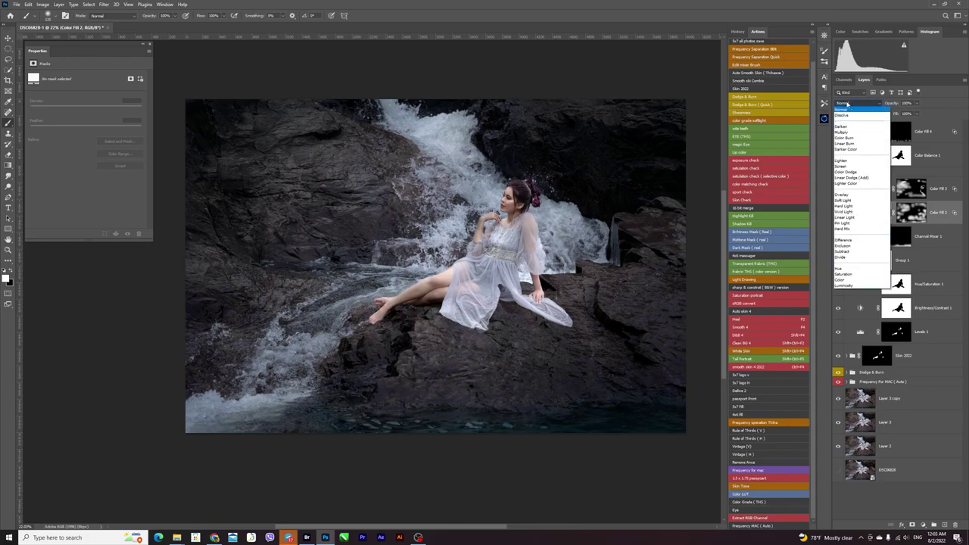
click(851, 195)
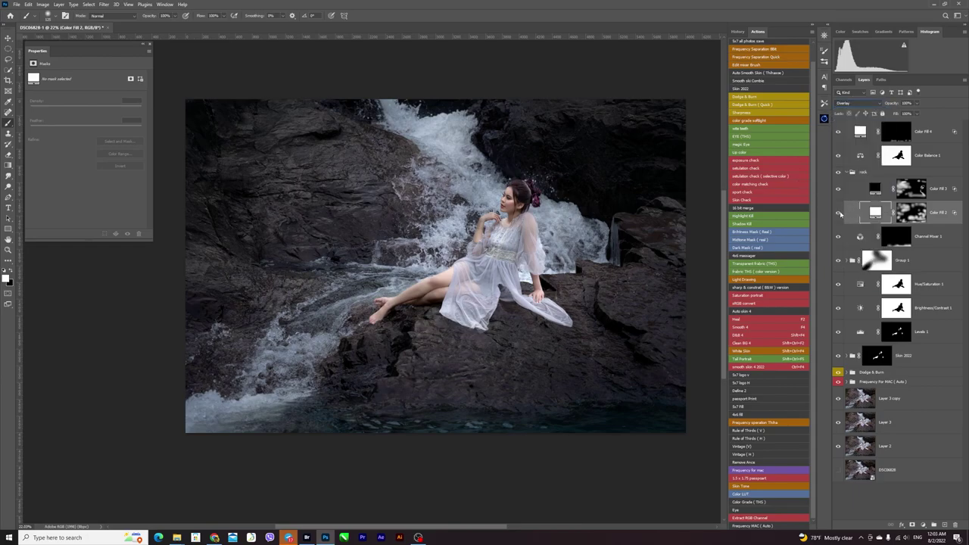
click(837, 213)
click(837, 214)
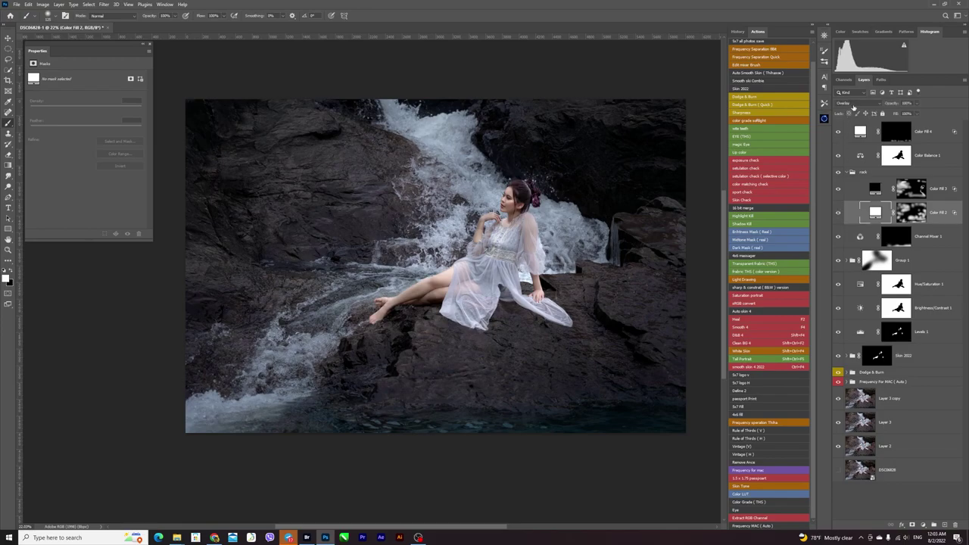
click(852, 103)
click(855, 106)
click(920, 134)
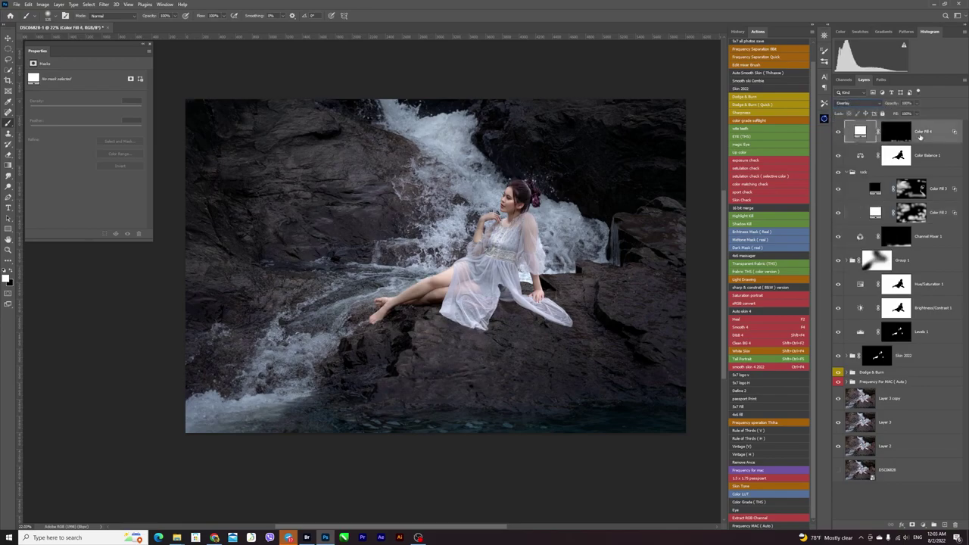
click(848, 173)
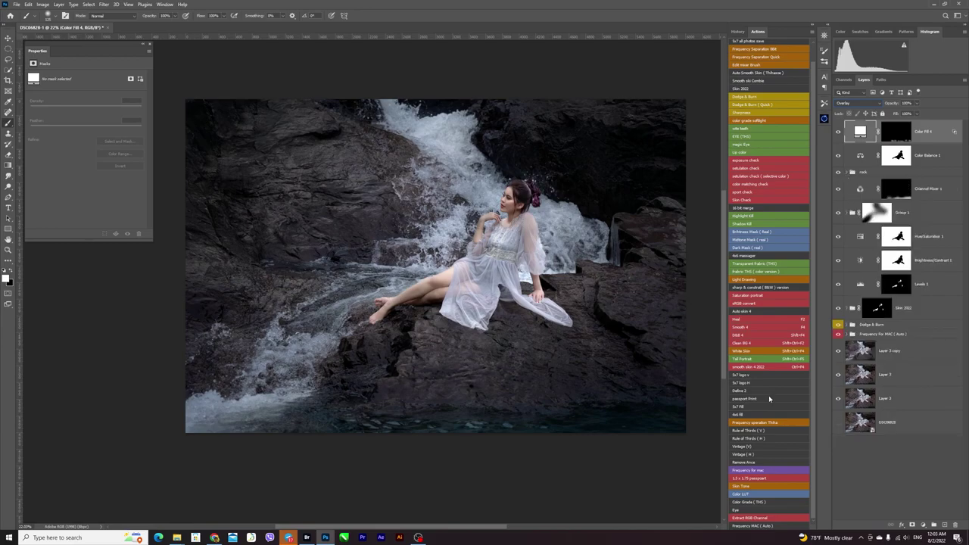
click(924, 525)
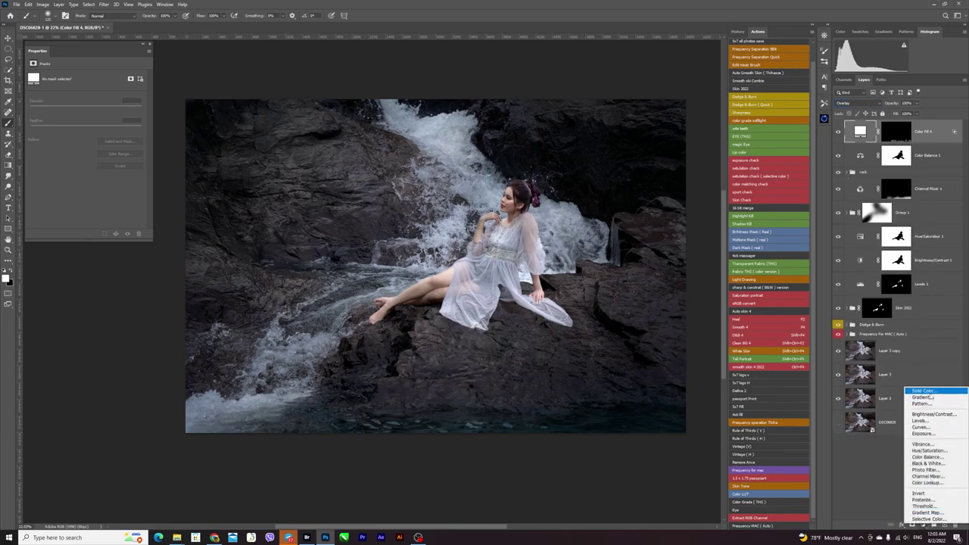
Step: Add a white Solid Color fill layer (Color Fill 5) and invert its mask
click(928, 390)
click(719, 108)
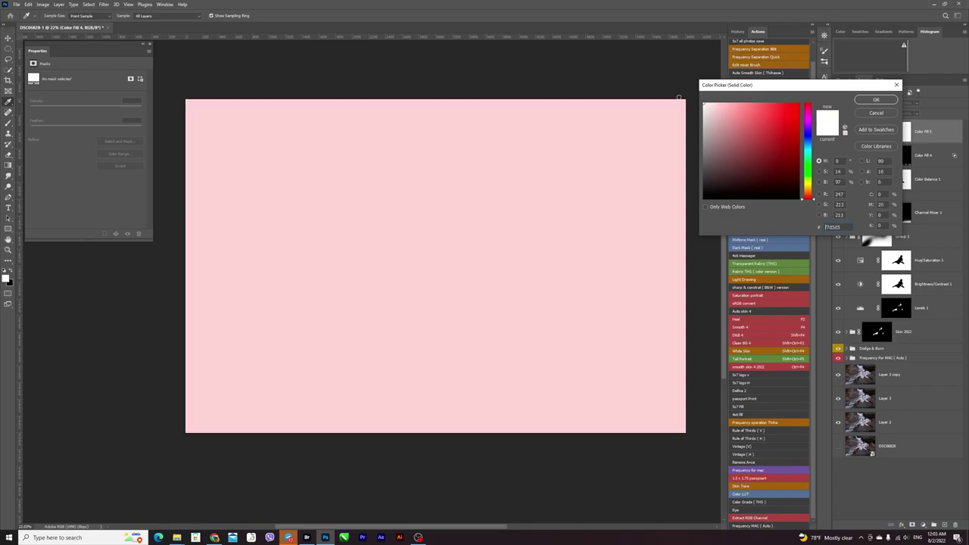
click(875, 99)
click(897, 131)
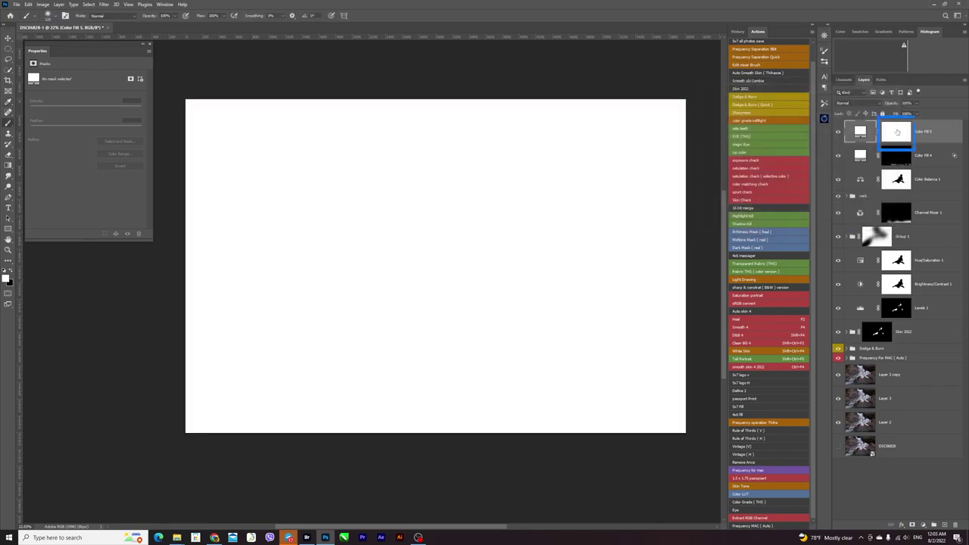
key(ctrl+i)
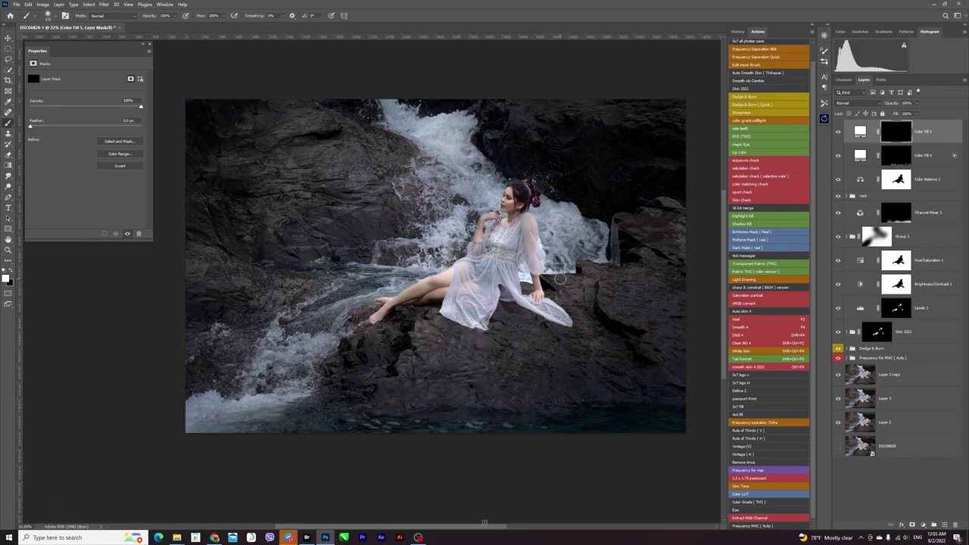
Step: Paint the mask to reveal the fill on rocks around the dress, below her feet and at left
drag(606, 279, 644, 318)
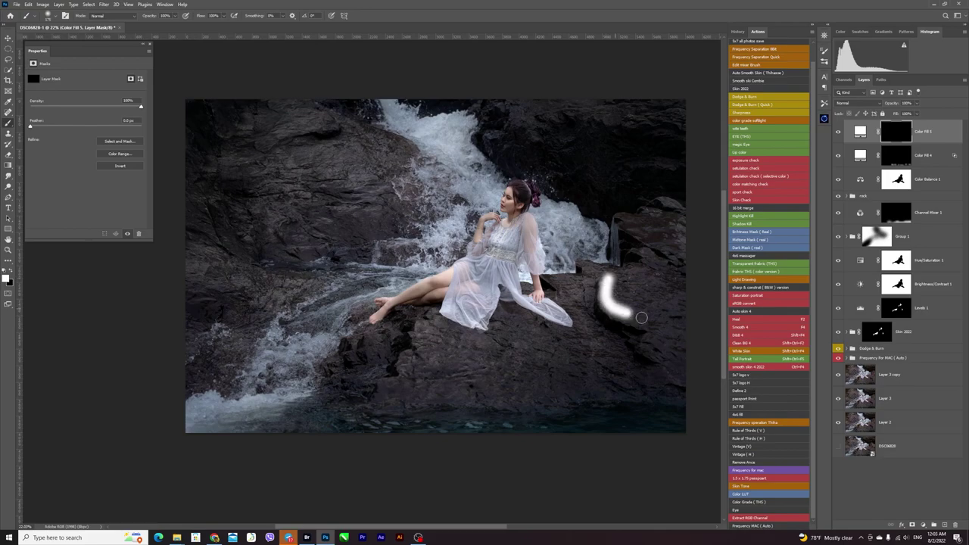
drag(634, 219, 663, 281)
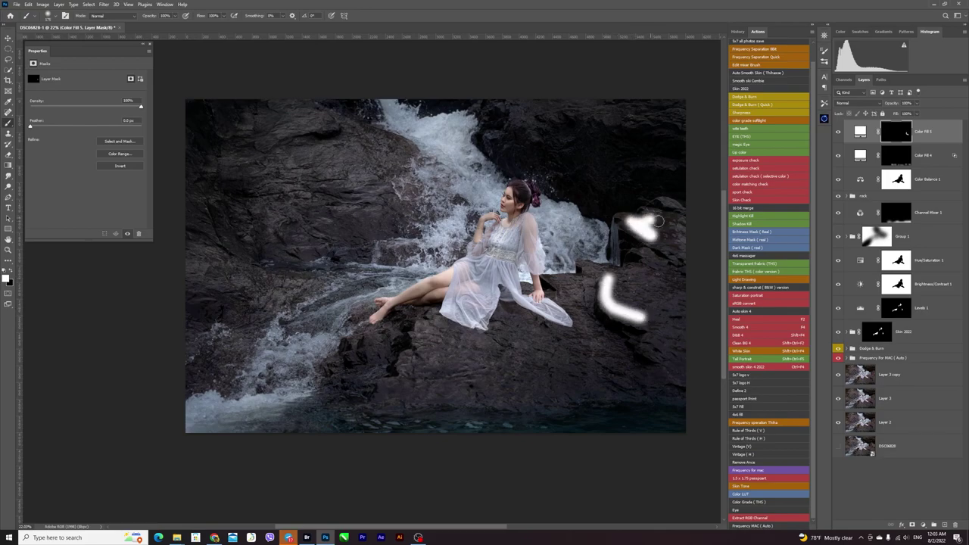
drag(564, 286, 595, 271)
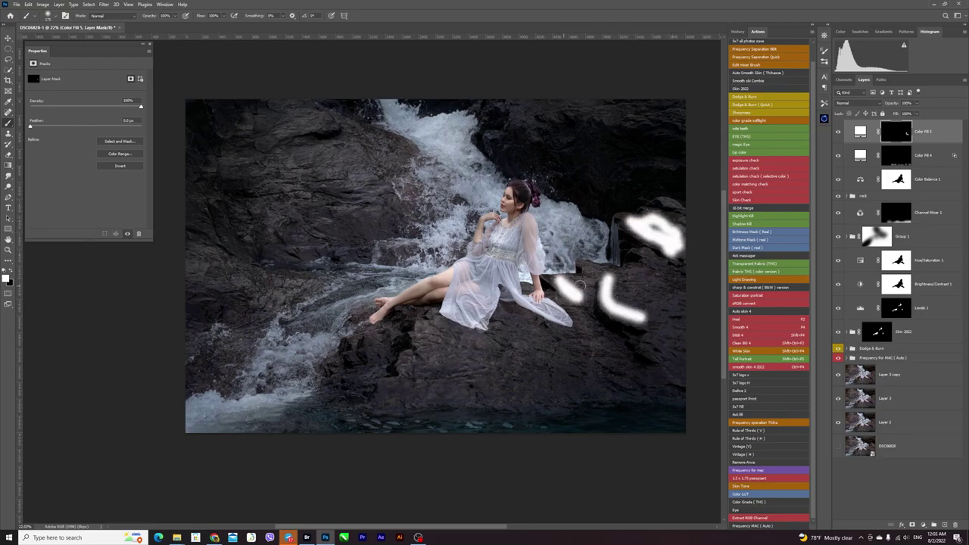
drag(592, 316, 586, 335)
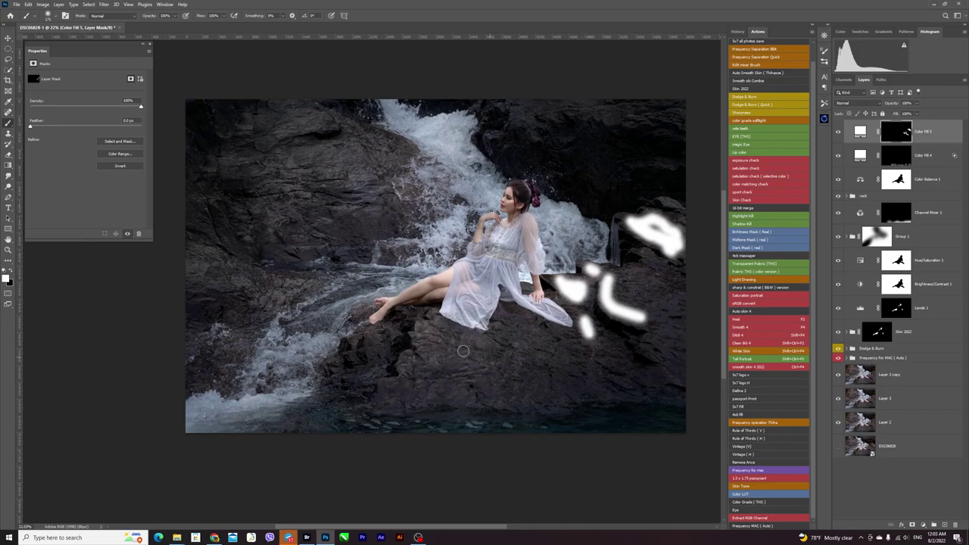
drag(430, 323, 391, 387)
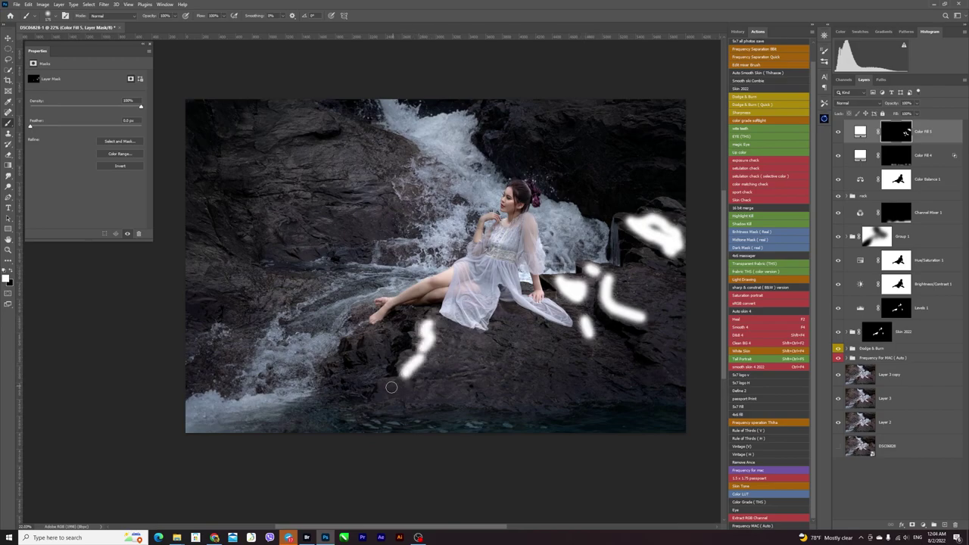
mouse_move(439, 327)
mouse_down()
mouse_move(445, 366)
mouse_move(437, 342)
mouse_move(461, 362)
mouse_up()
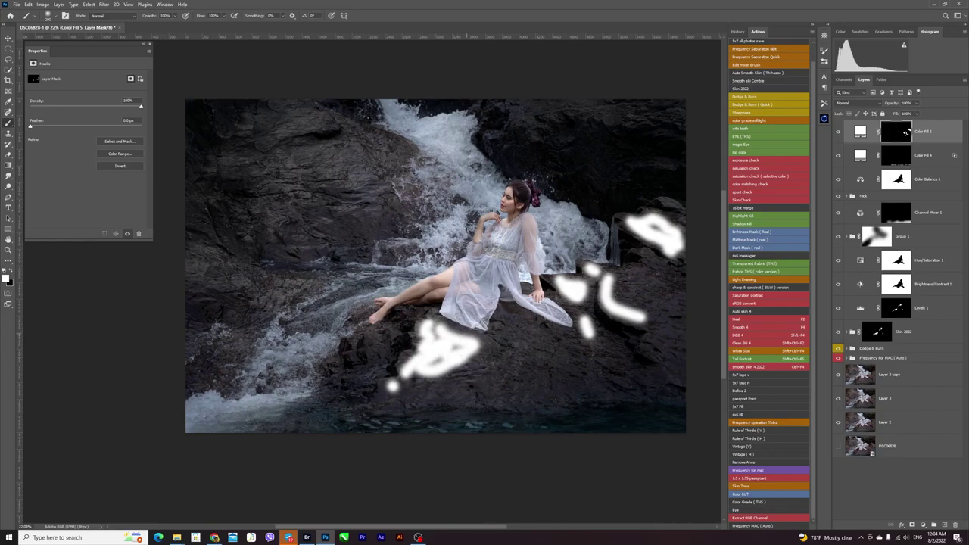
drag(332, 125, 282, 130)
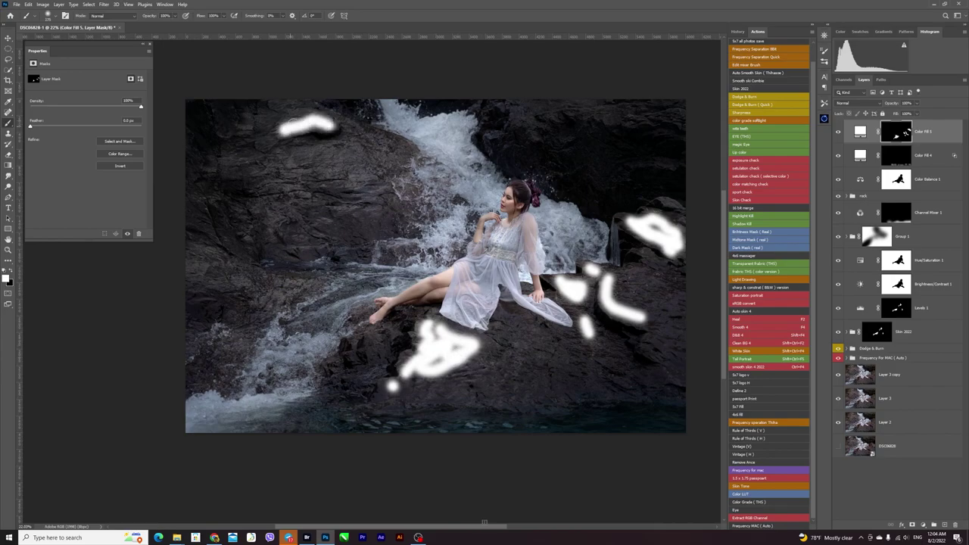
drag(198, 261, 287, 292)
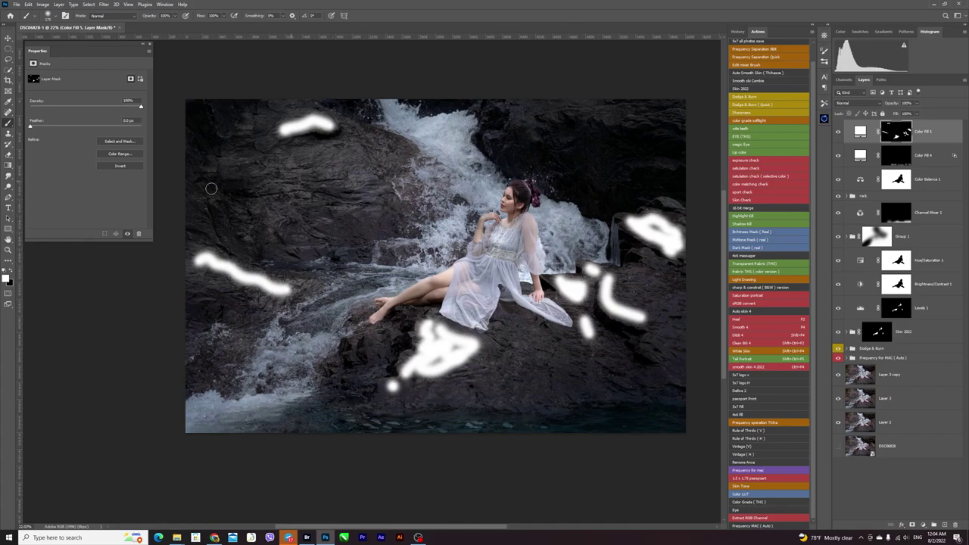
Step: Feather the Color Fill 5 mask to 44.6 px and set it to Overlay
drag(30, 126, 86, 123)
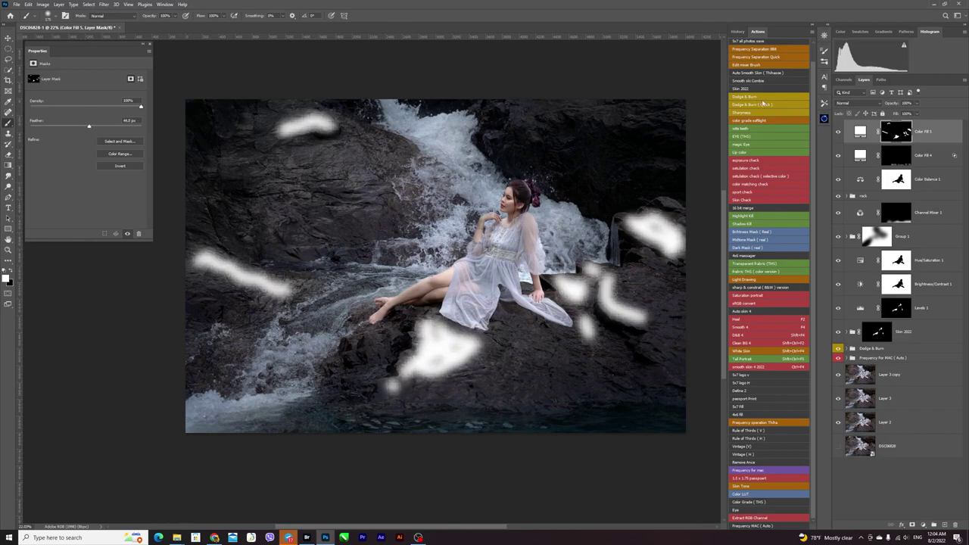
click(856, 102)
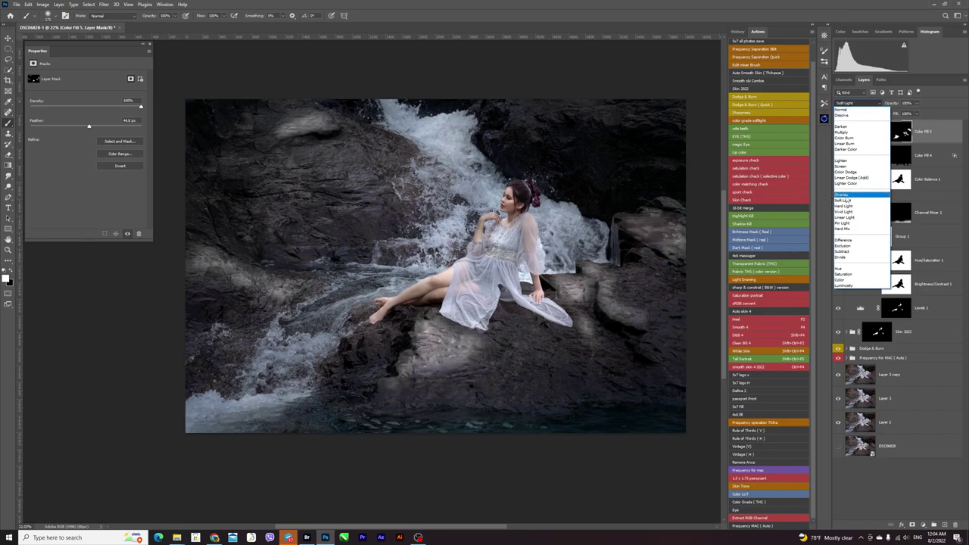
click(843, 195)
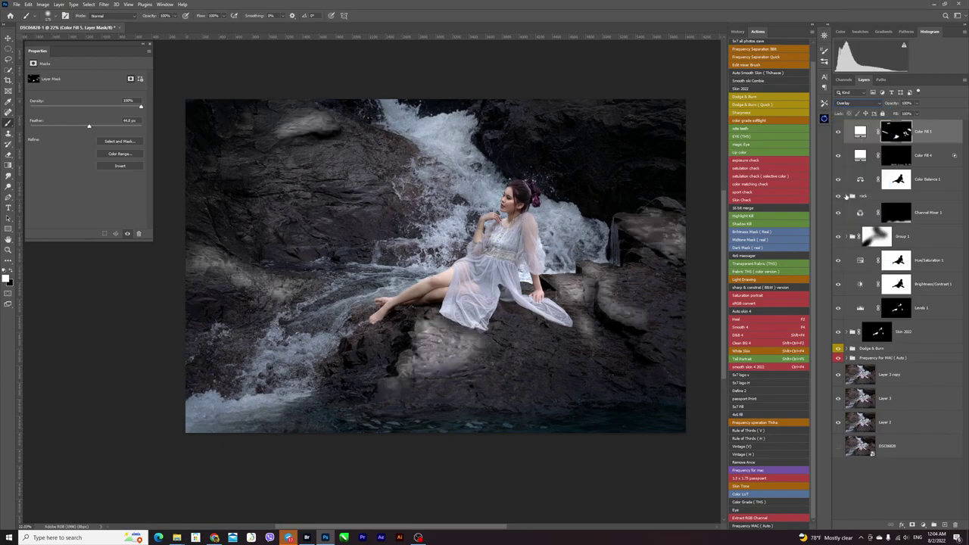
double_click(951, 134)
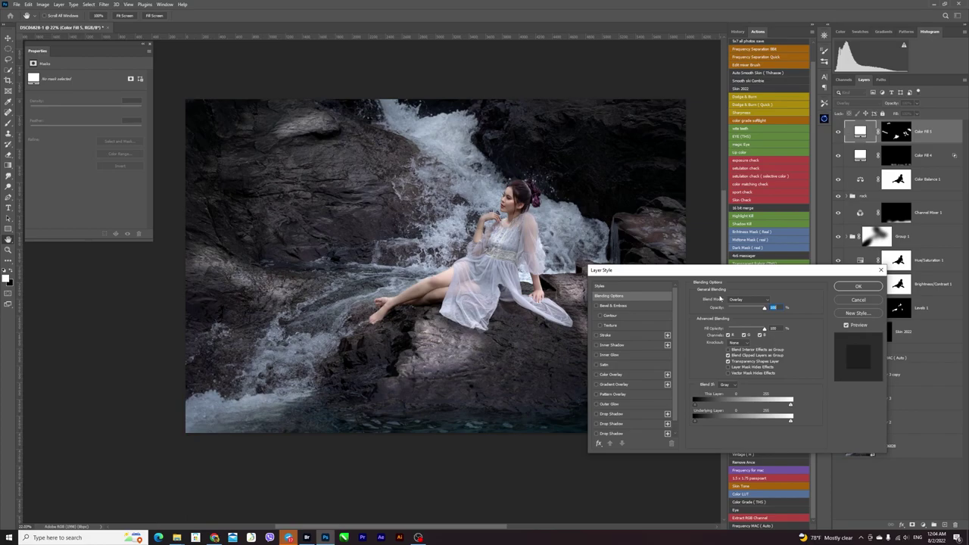
Step: Raise Color Fill 5's Blend If Underlying Layer black point to about 50 and apply it
drag(723, 277, 792, 345)
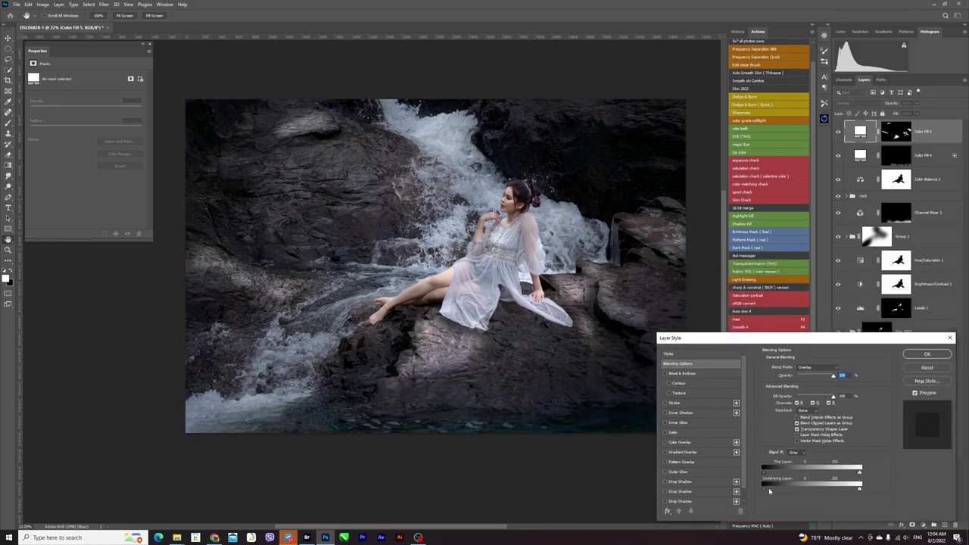
drag(769, 490, 834, 494)
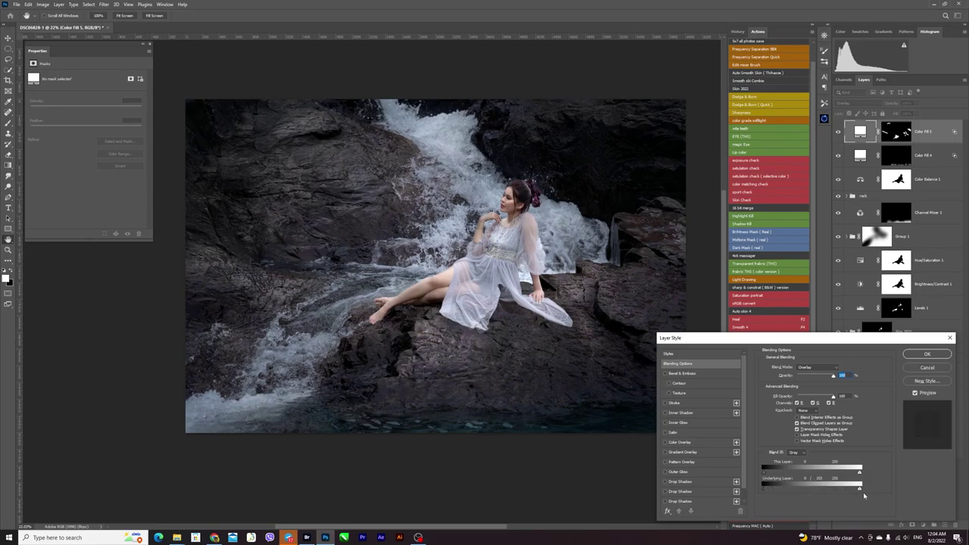
drag(764, 489, 783, 488)
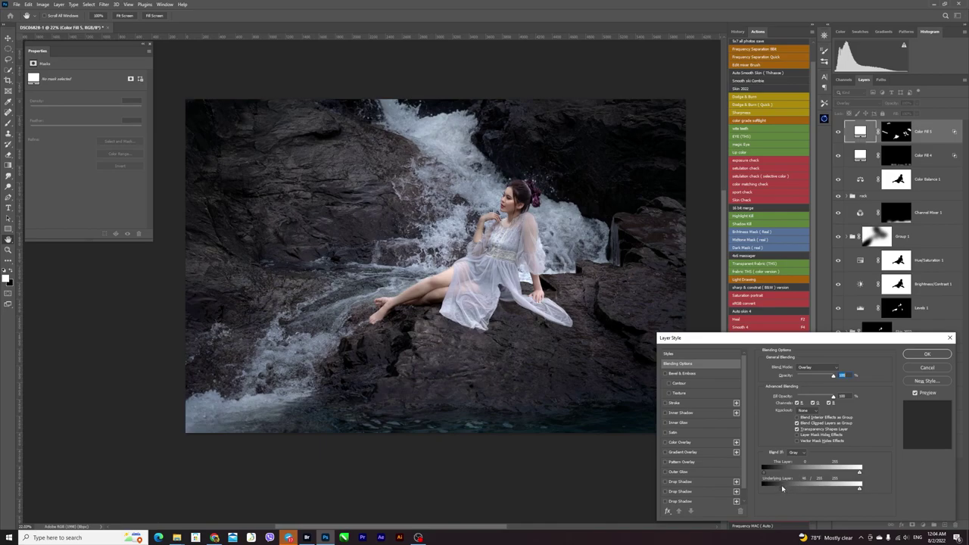
drag(784, 489, 789, 490)
click(926, 353)
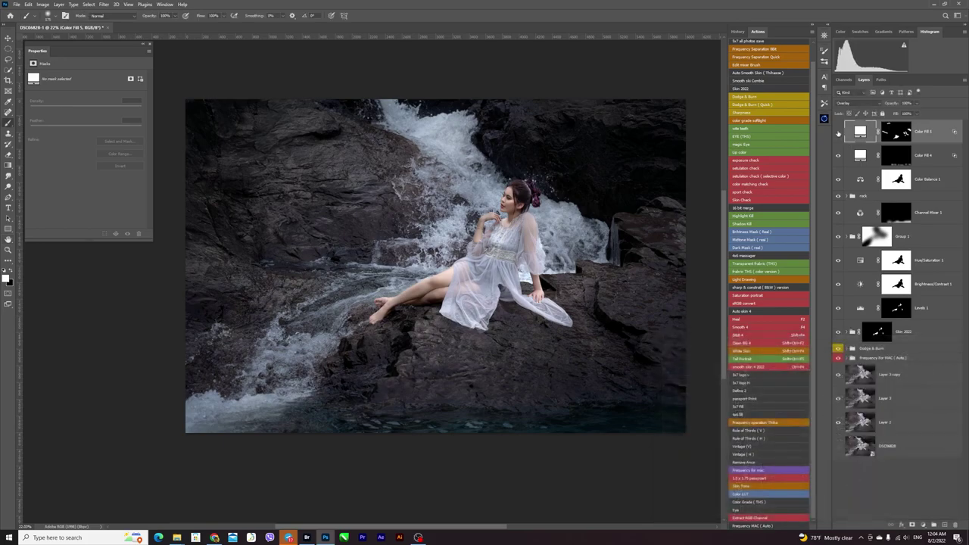
Step: Rename Group 1 to 'vintage'
key(v)
scroll(551, 225, down, 3)
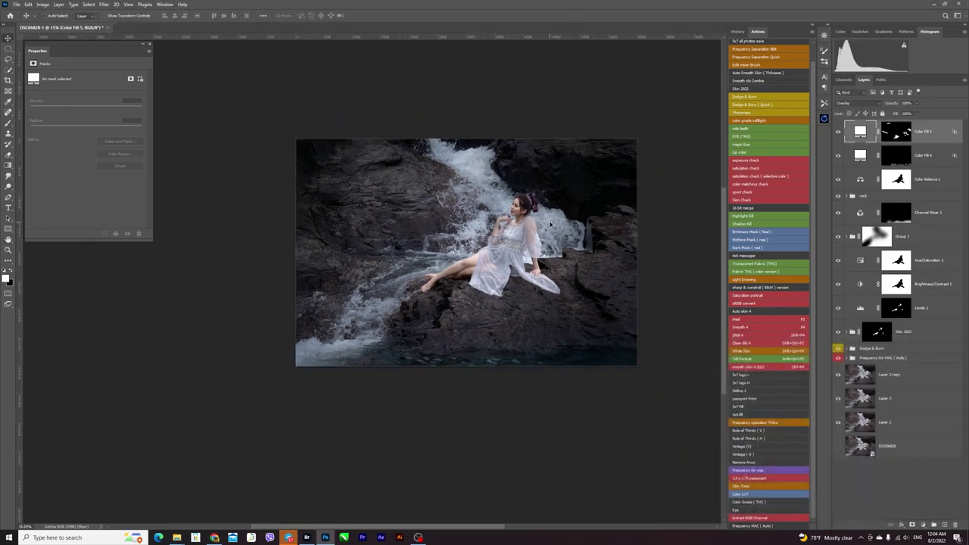
scroll(590, 221, up, 3)
scroll(590, 221, down, 1)
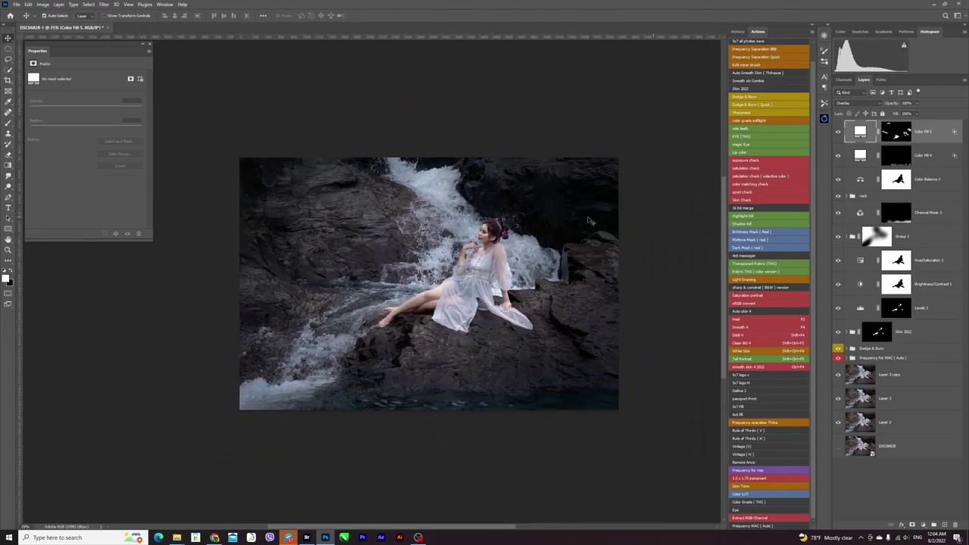
scroll(524, 313, up, 1)
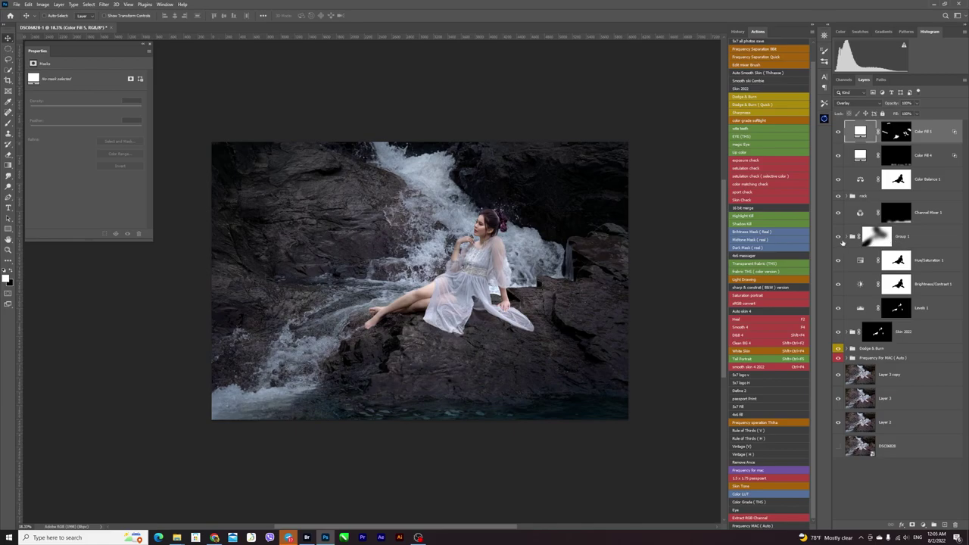
click(836, 239)
double_click(898, 239)
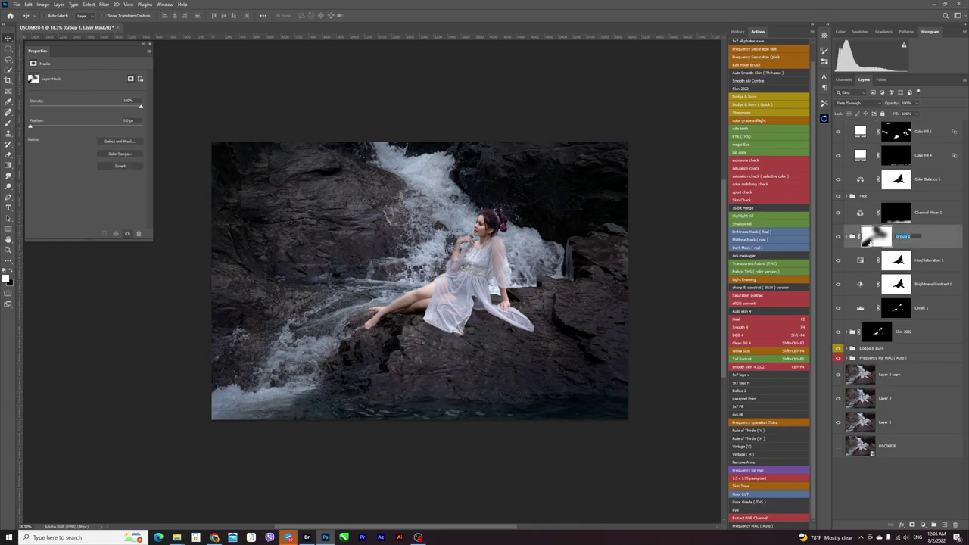
key(BackSpace)
key(Return)
Step: Raise the Color Fill 1 vignette to about 45% opacity and toggle the vintage group to compare
key(ctrl+v)
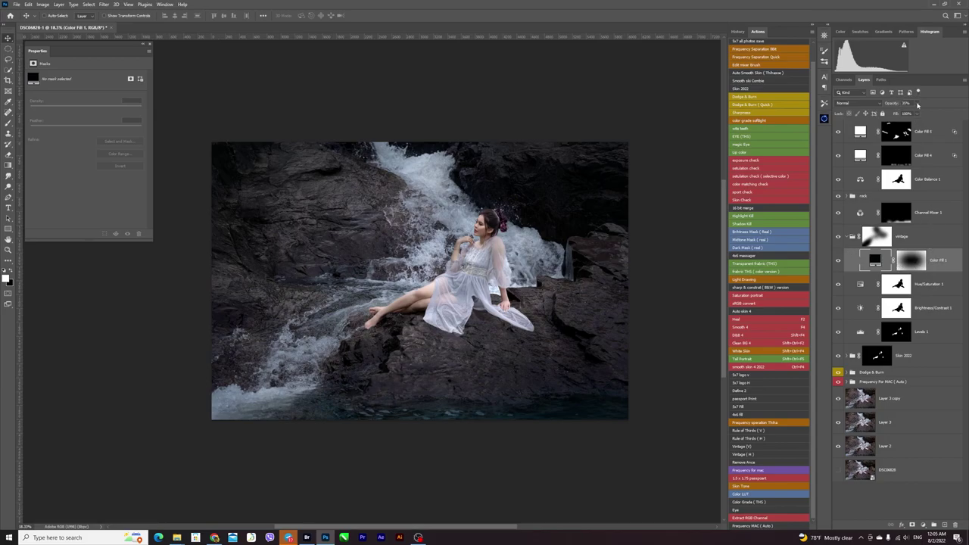
drag(917, 104, 920, 113)
click(852, 237)
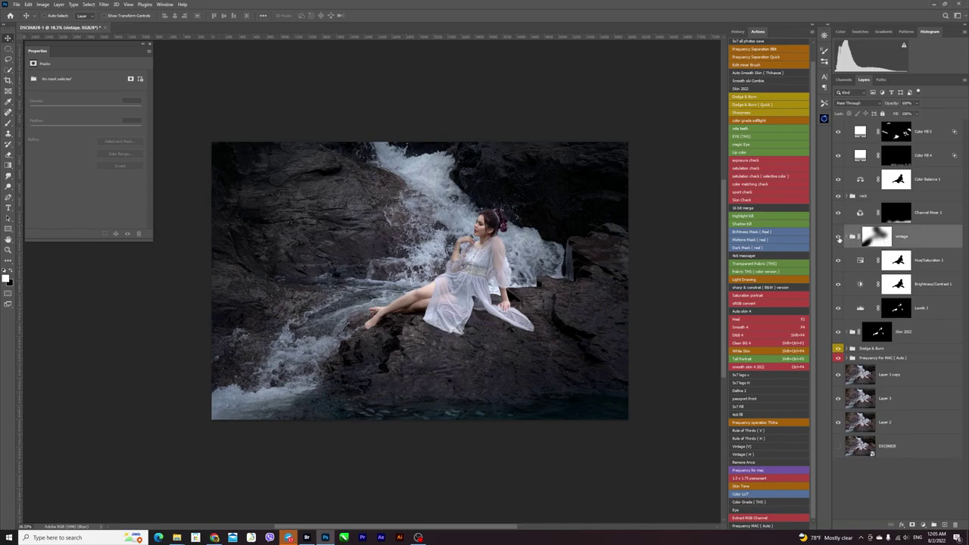
click(838, 237)
click(838, 237)
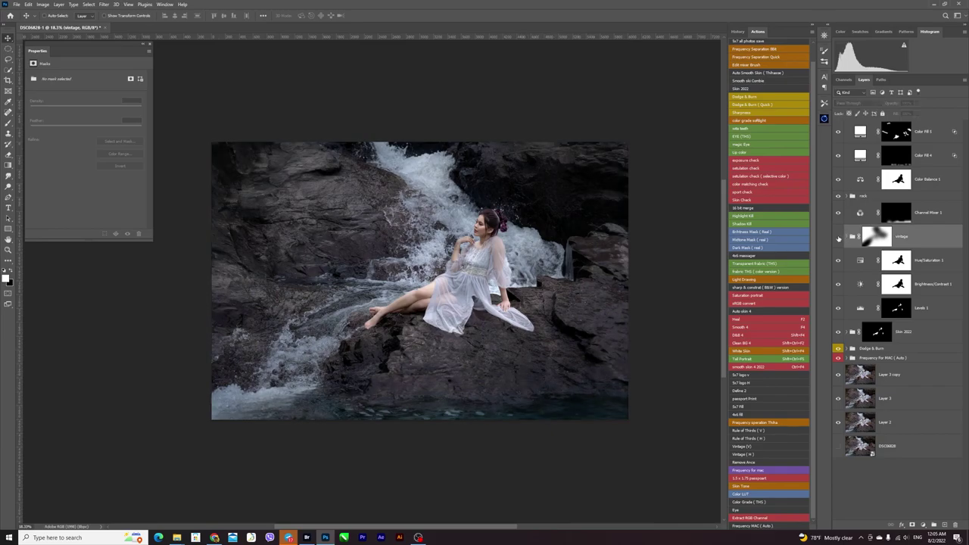
click(876, 237)
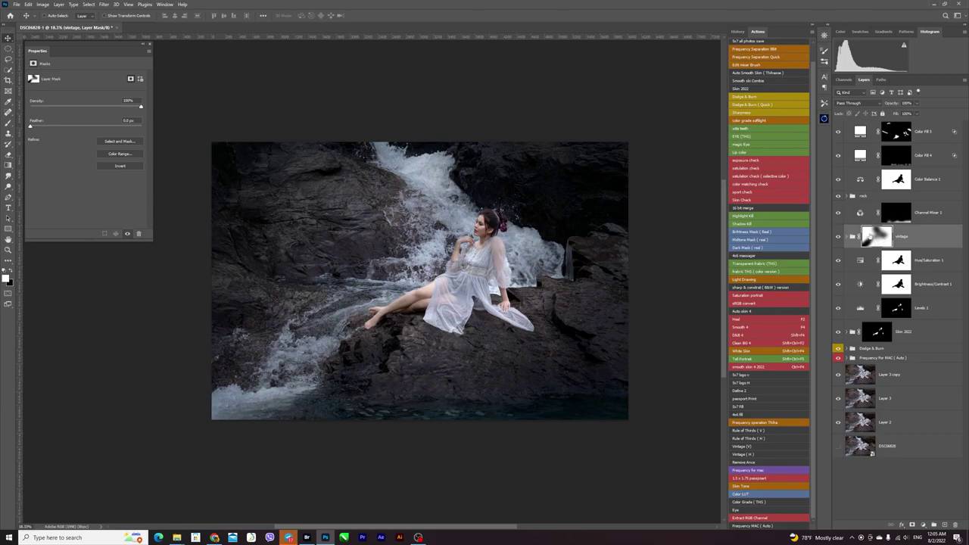
Step: With a 20%-flow, ~150 px brush, paint the vintage mask over the lower-right and upper-left rocks
key(b)
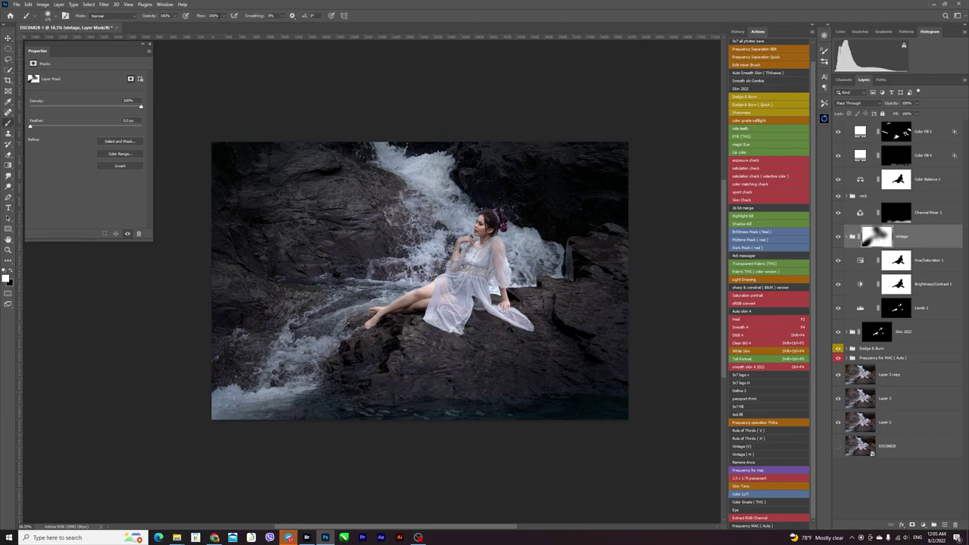
key(shift+2)
key(shift+0)
key(bracketright)
key(bracketright)
key(bracketright)
key(bracketright)
key(bracketright)
key(bracketright)
drag(548, 341, 566, 358)
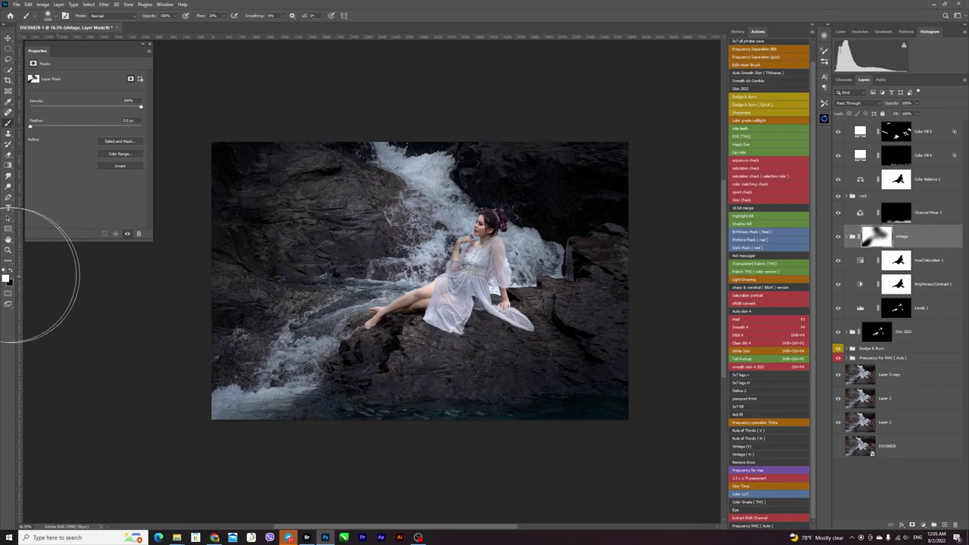
drag(547, 374, 565, 357)
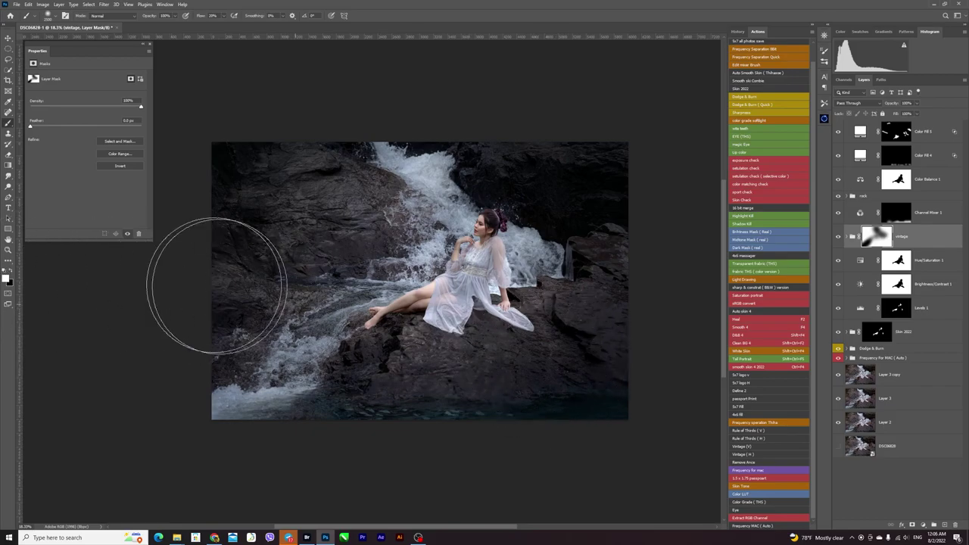
click(12, 274)
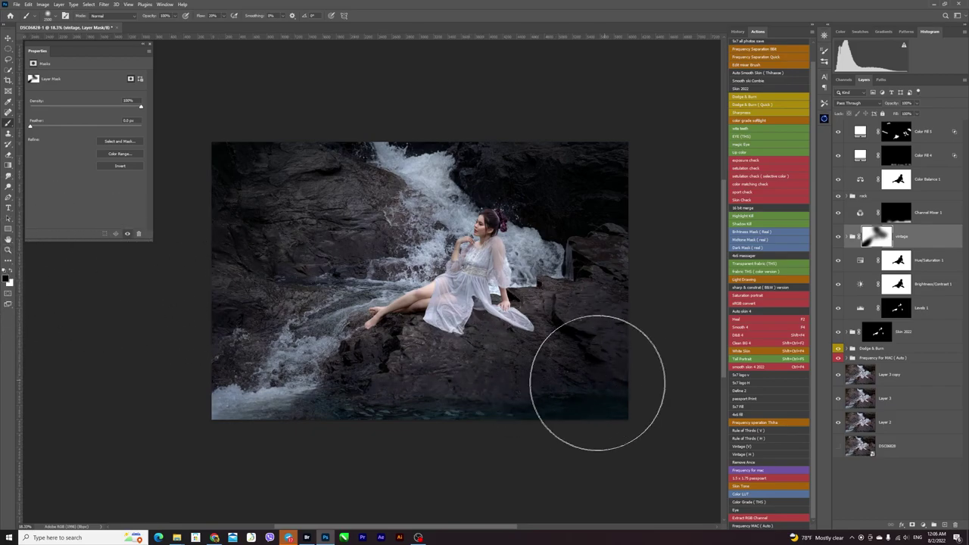
mouse_move(597, 383)
mouse_down()
mouse_move(554, 345)
mouse_move(583, 249)
mouse_move(573, 244)
mouse_move(644, 275)
mouse_move(603, 266)
mouse_move(584, 281)
mouse_move(580, 383)
mouse_up()
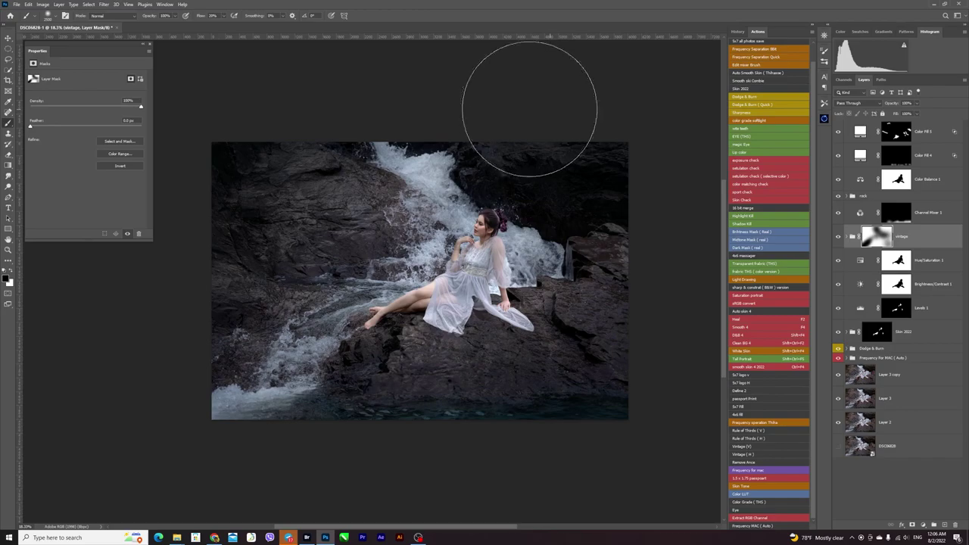
drag(303, 184, 324, 206)
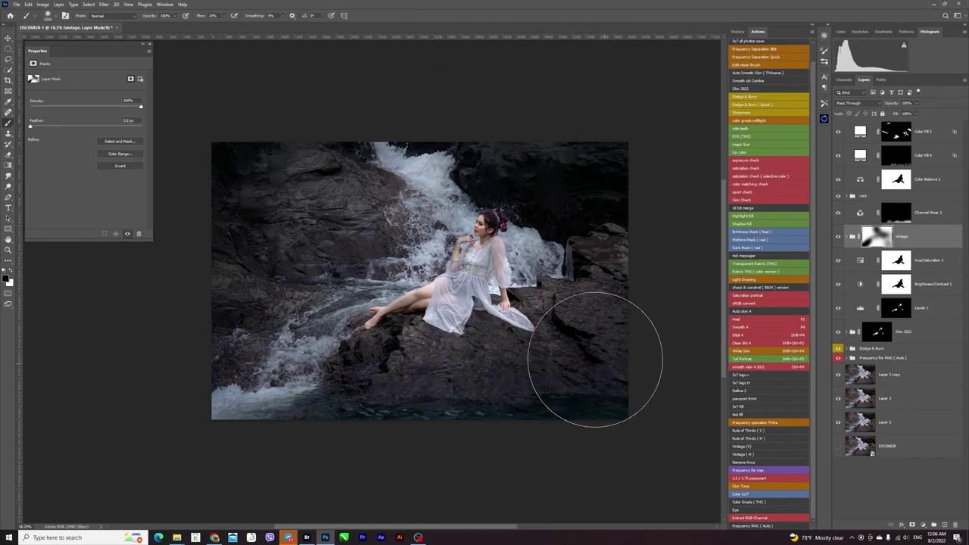
Step: Compare the edit with the original by toggling the vintage group and soloing Layer 2
key(v)
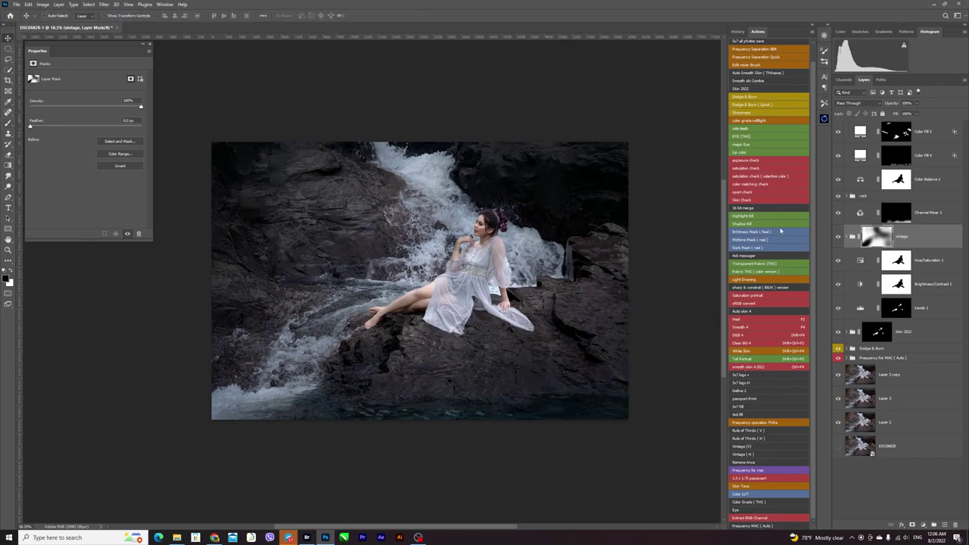
click(837, 237)
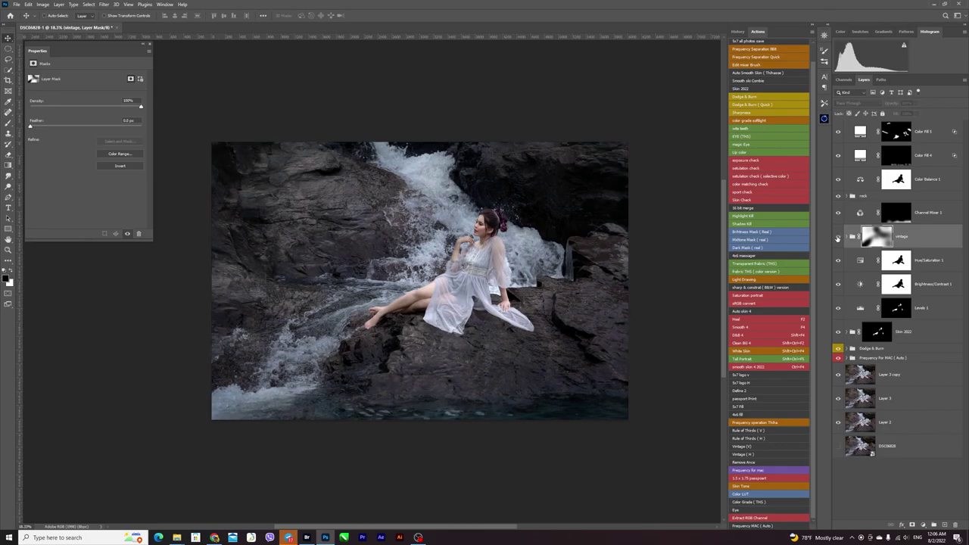
click(911, 143)
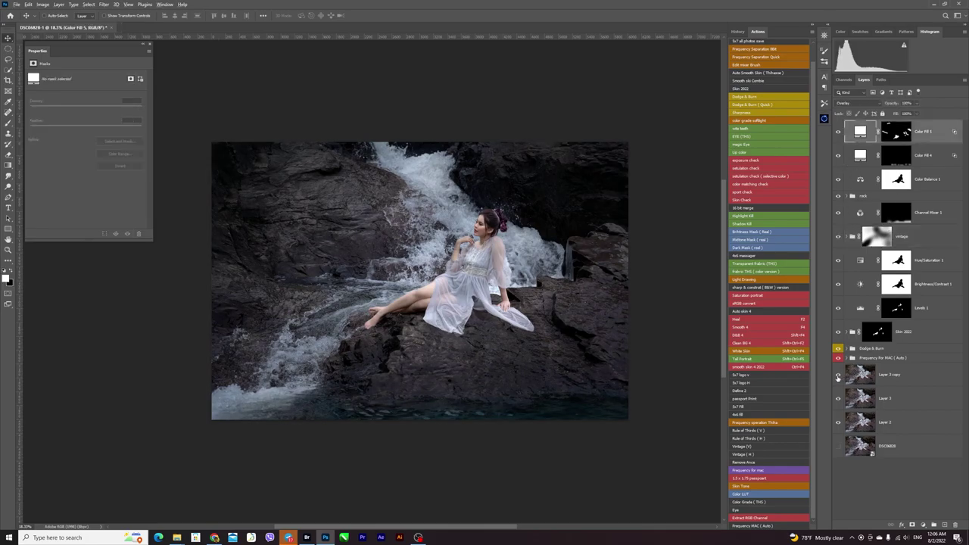
alt+click(838, 424)
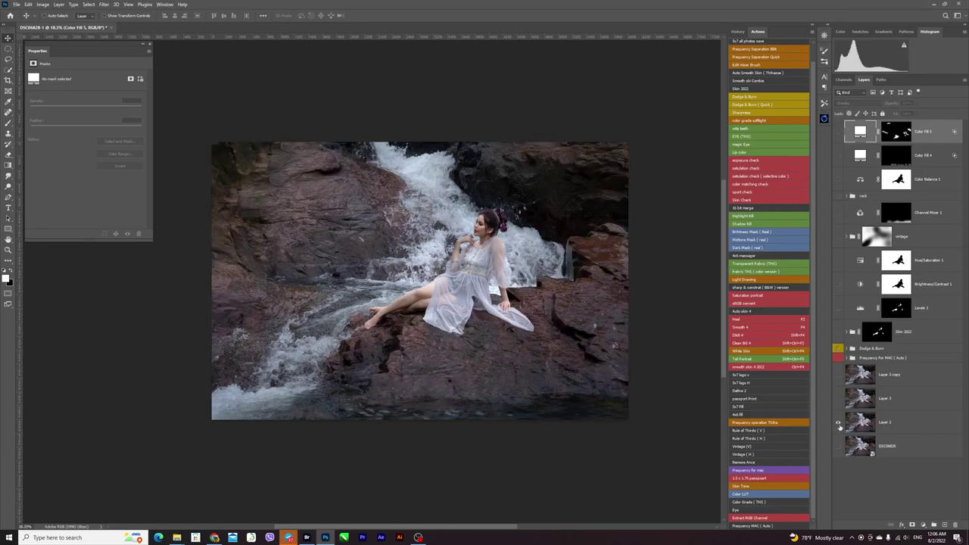
alt+click(838, 424)
alt+click(838, 424)
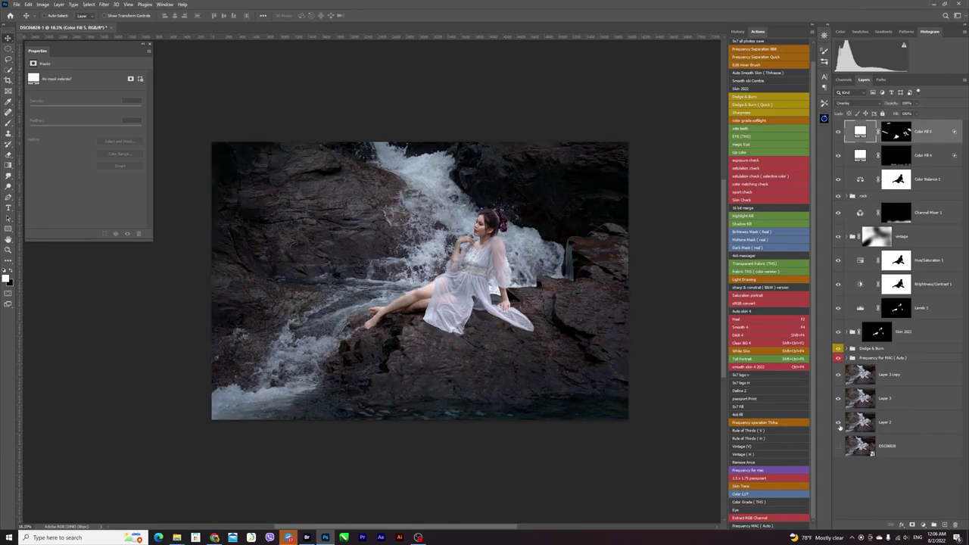
scroll(542, 282, up, 1)
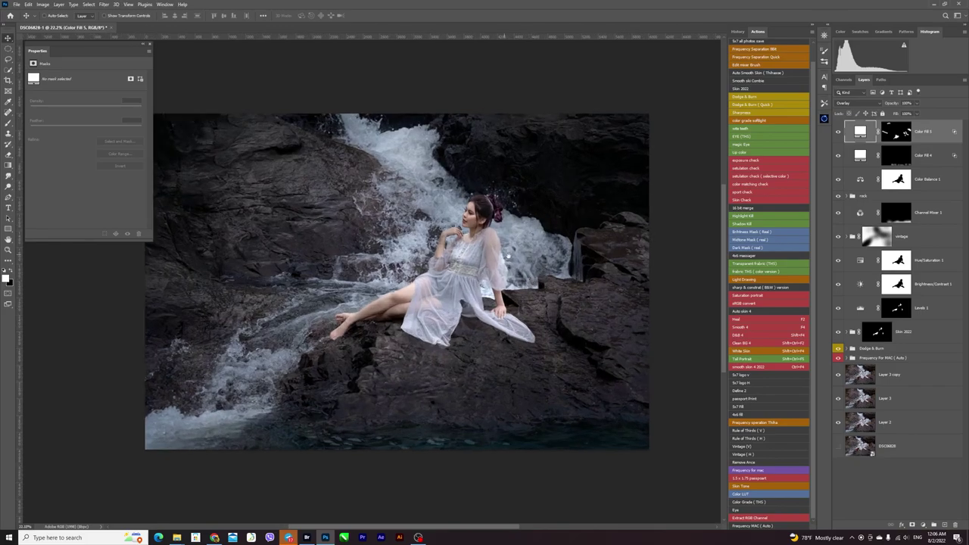
scroll(533, 286, up, 1)
scroll(543, 260, down, 1)
scroll(543, 259, down, 1)
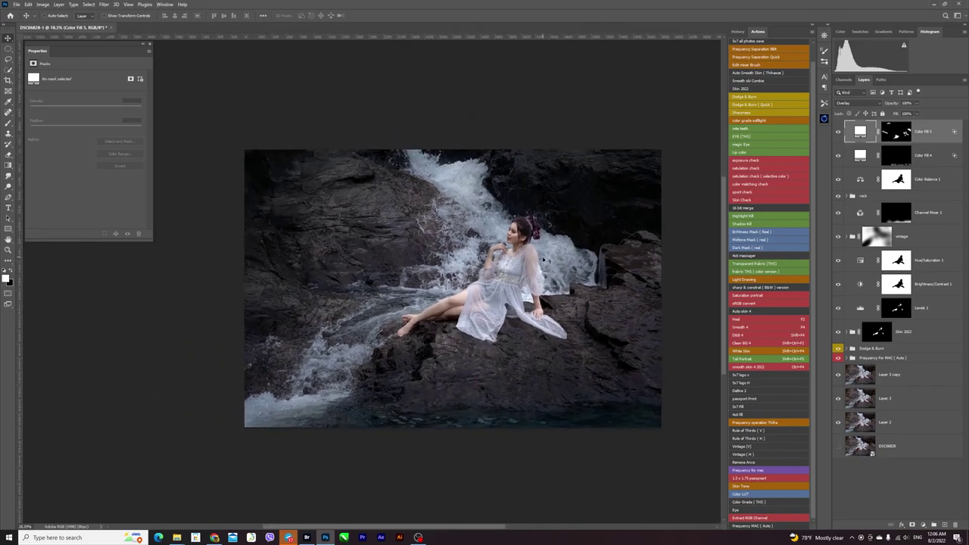
scroll(543, 259, up, 1)
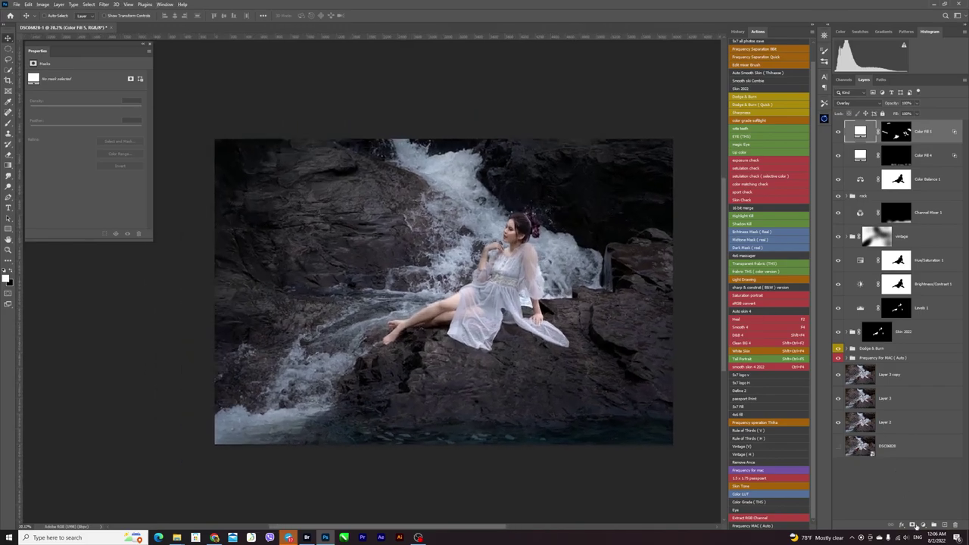
click(914, 525)
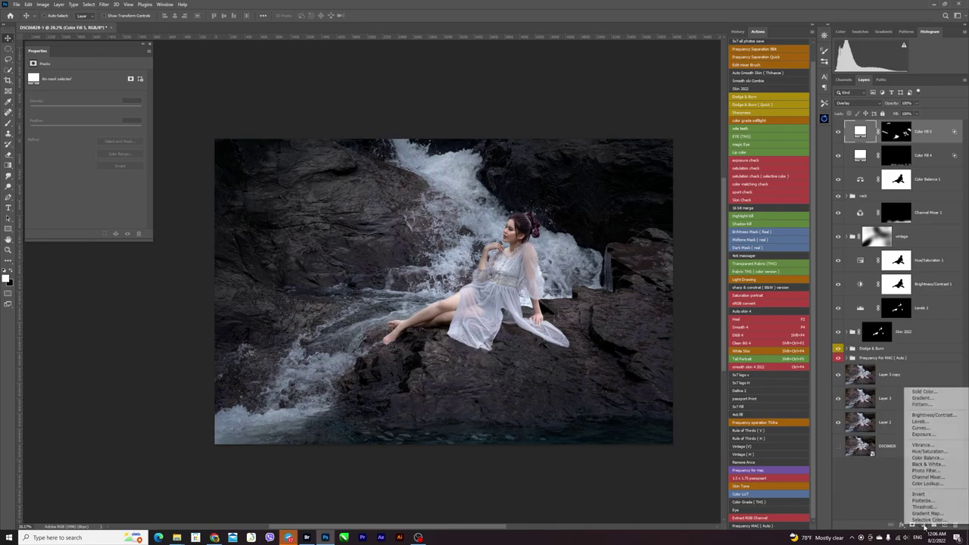
Step: Add a Color Balance layer with midtones nudged toward cyan and Yellow-Blue at -2
click(827, 400)
click(916, 525)
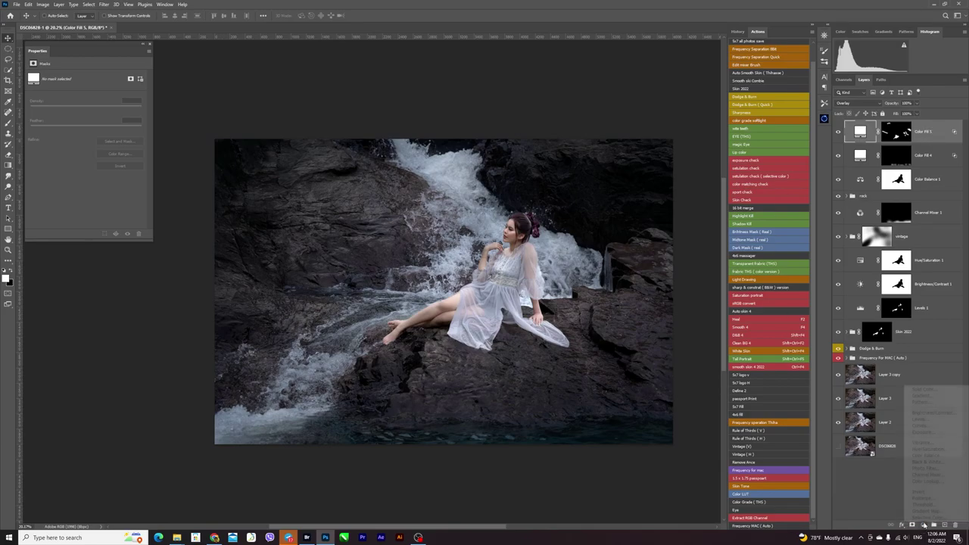
click(931, 465)
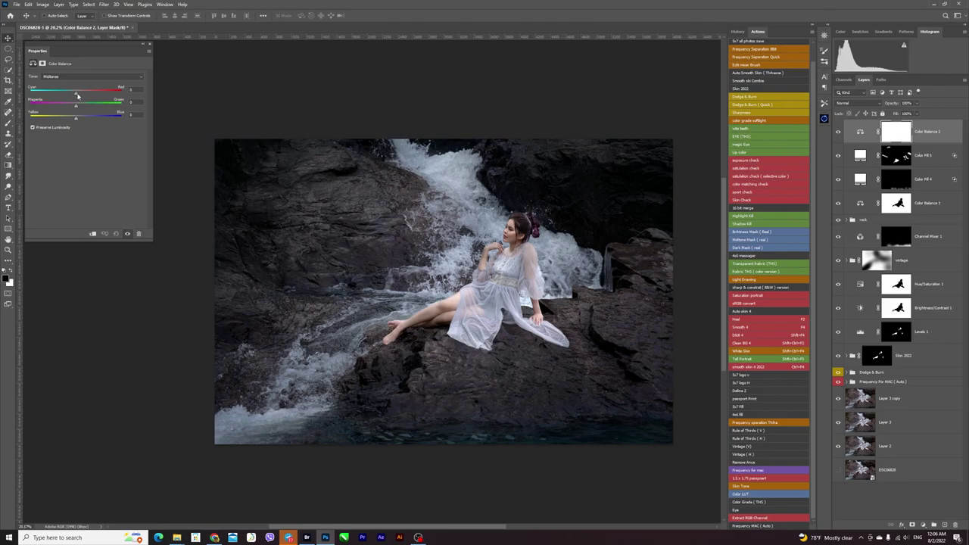
drag(76, 95, 76, 96)
drag(76, 119, 75, 119)
scroll(658, 189, down, 1)
scroll(619, 192, up, 1)
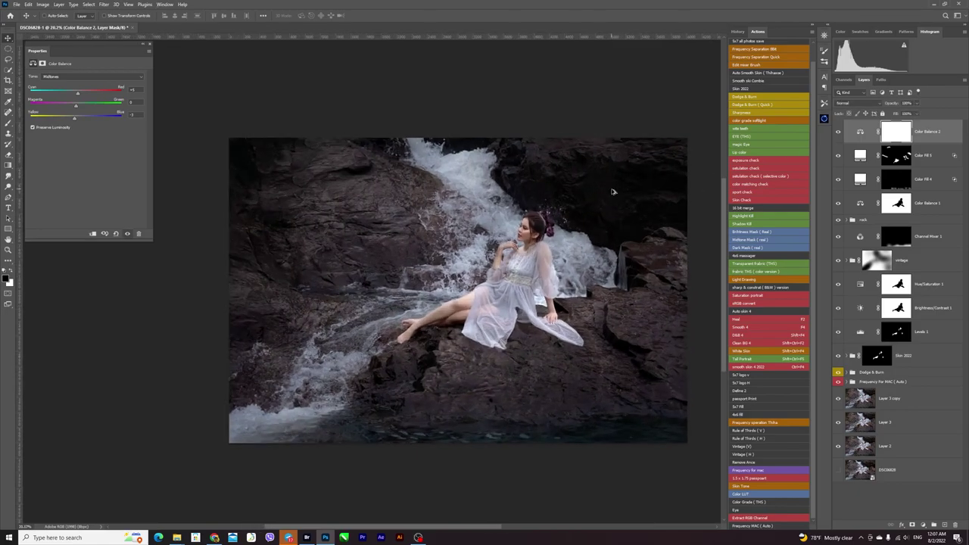
Step: Shift the Color Balance shadows toward cyan, setting Cyan-Red to -3
drag(623, 215, 613, 195)
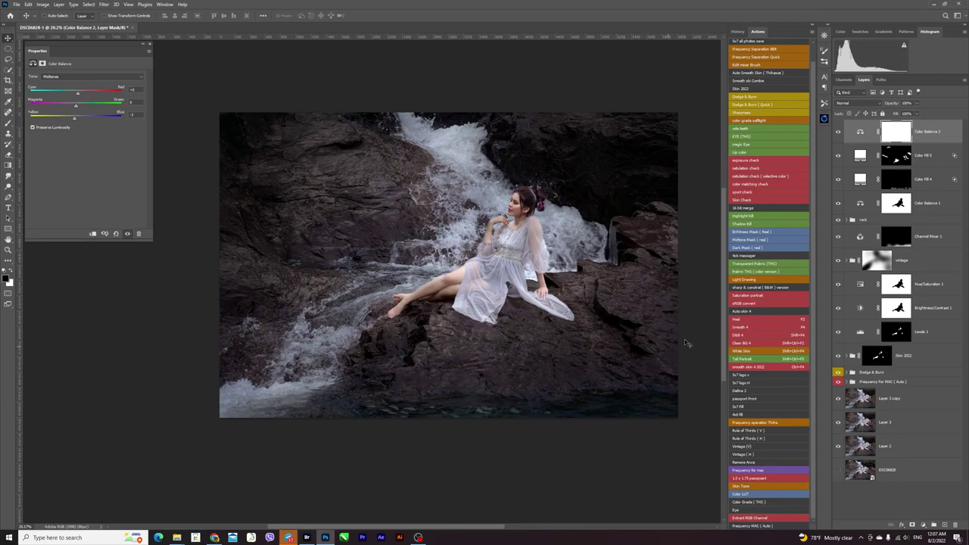
click(61, 78)
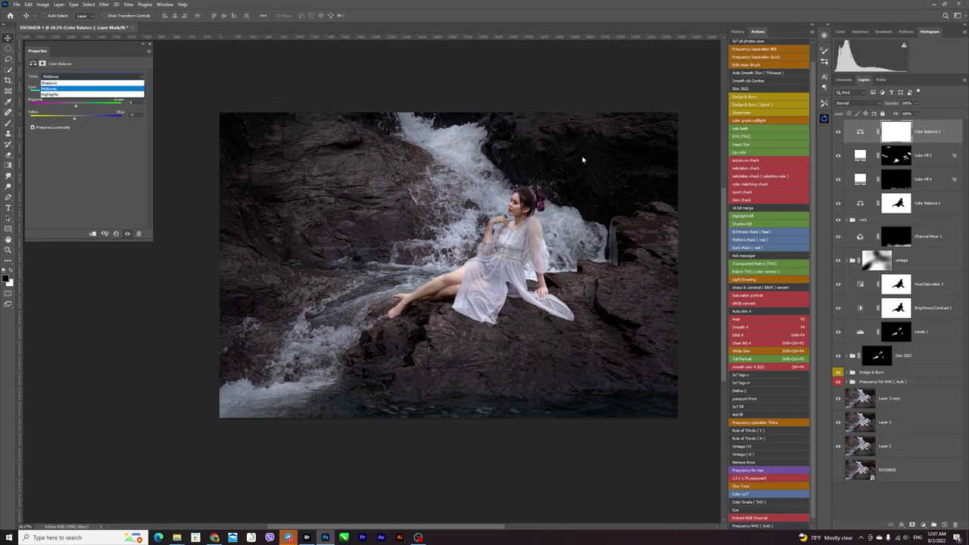
click(63, 79)
click(62, 81)
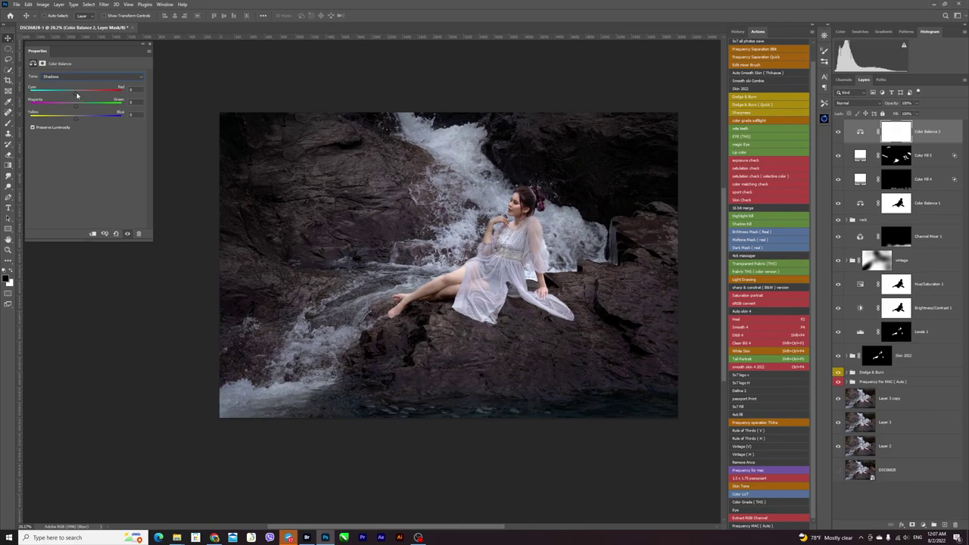
drag(76, 96, 75, 96)
drag(75, 96, 77, 121)
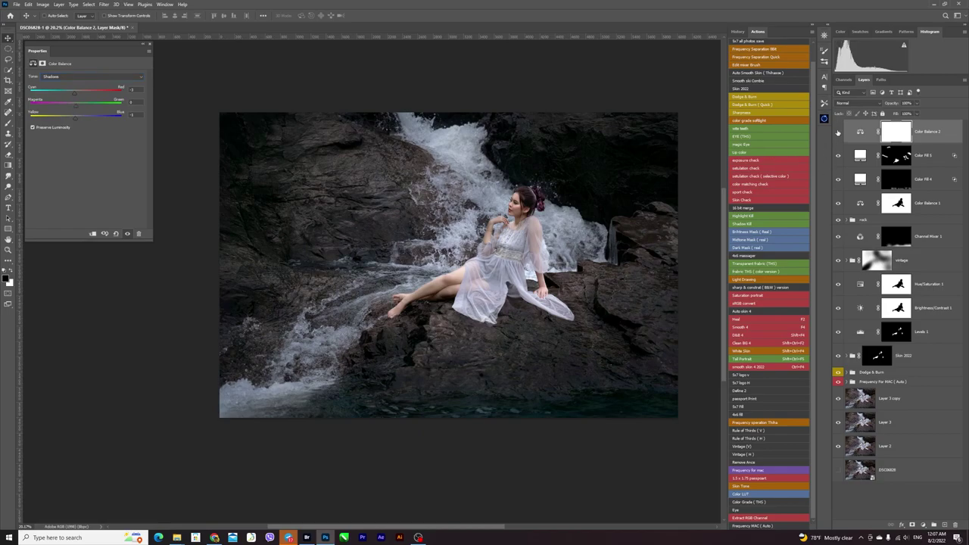
Step: Lower Color Balance 2's opacity to 60% after comparing it on and off
click(838, 132)
click(917, 103)
drag(918, 112, 903, 114)
Step: Add a Hue/Saturation layer with Reds saturation at about -10, masked with Color Balance 1's mask
click(922, 525)
click(935, 451)
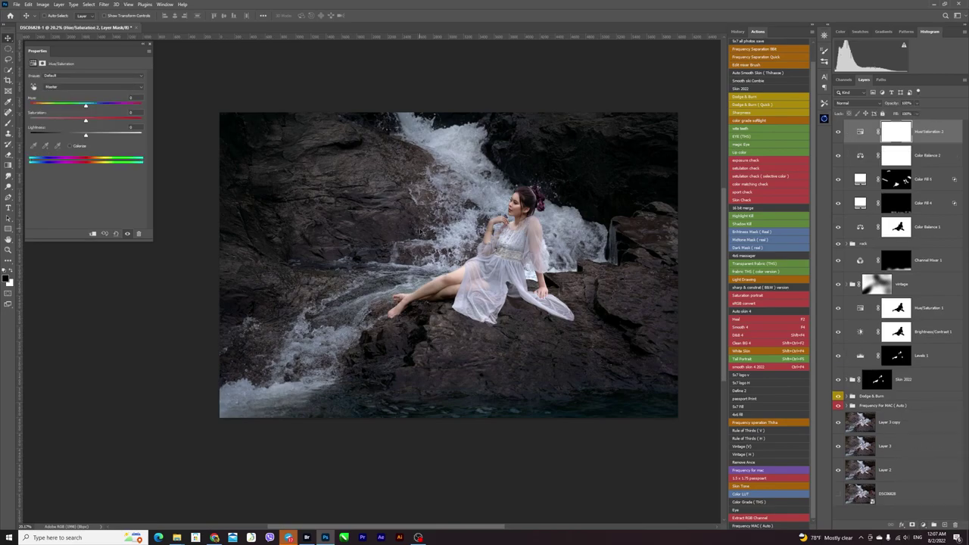
click(91, 87)
click(75, 113)
click(76, 87)
click(68, 97)
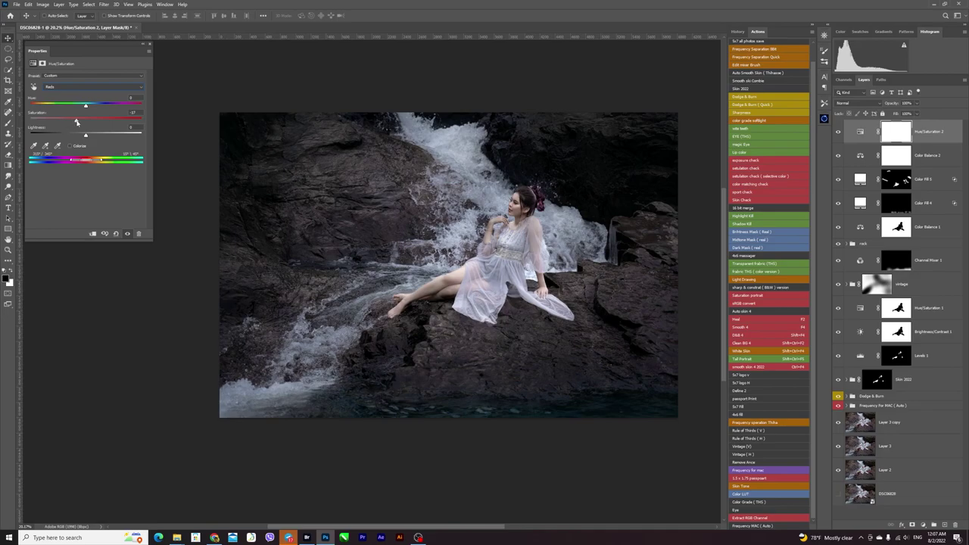
drag(76, 121, 73, 122)
click(837, 132)
drag(897, 227, 896, 132)
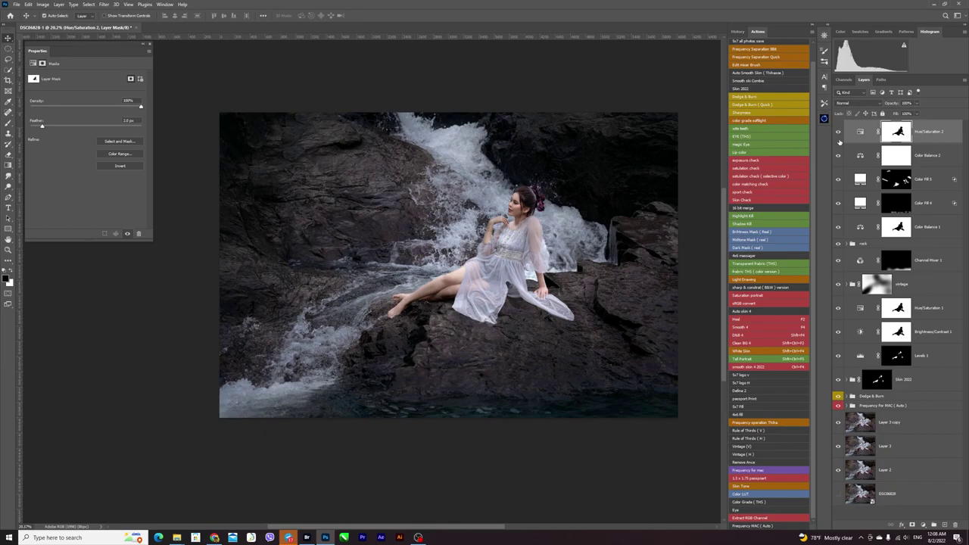
Step: Re-enable Color Balance 2 and set its Midtones Cyan-Red to +13 and Yellow-Blue to -5
key(ctrl+minus)
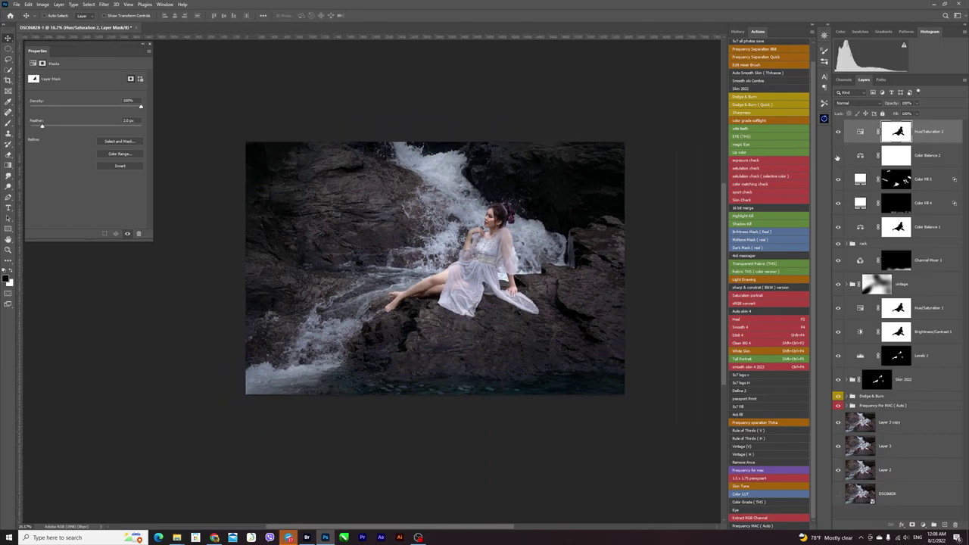
click(859, 156)
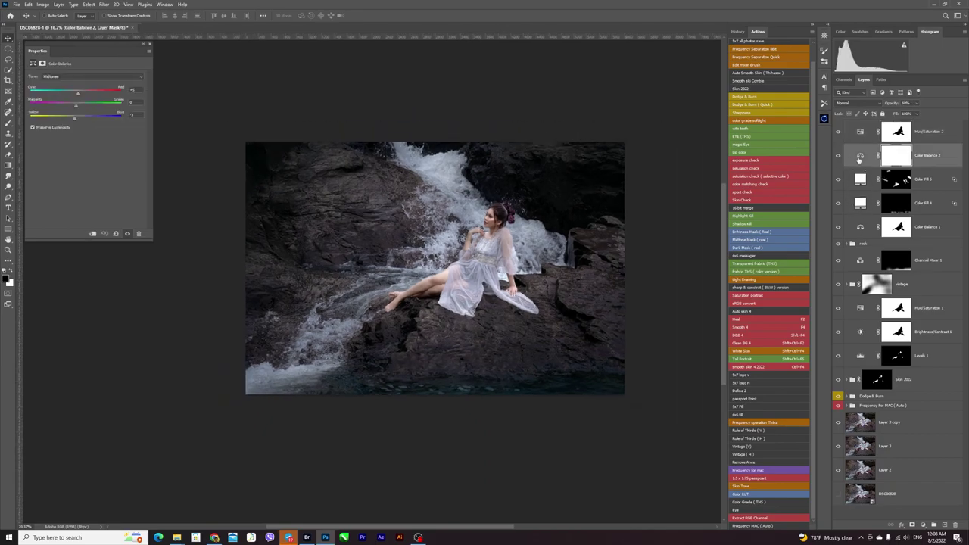
click(859, 156)
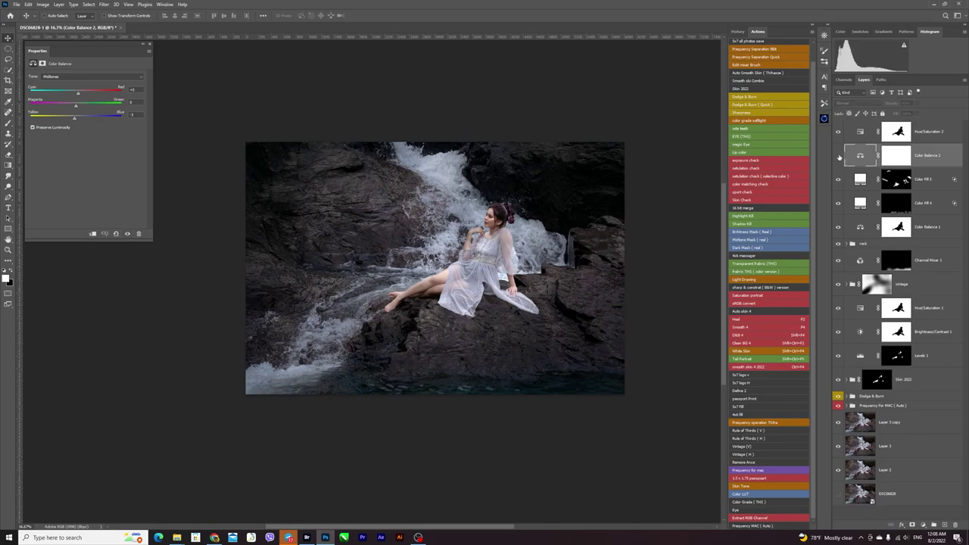
click(839, 156)
drag(70, 93, 78, 96)
drag(75, 119, 73, 119)
click(838, 156)
scroll(530, 259, up, 2)
scroll(523, 260, up, 2)
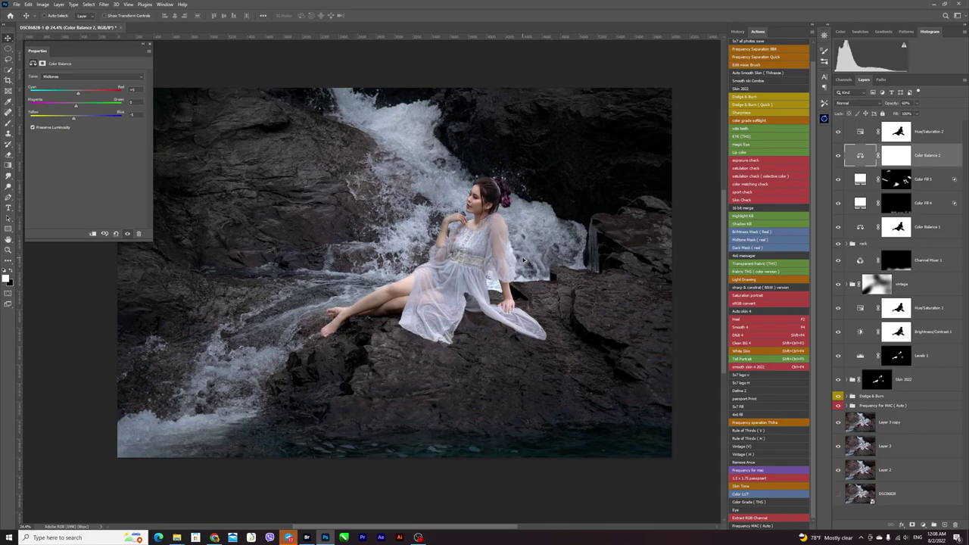
scroll(527, 260, down, 1)
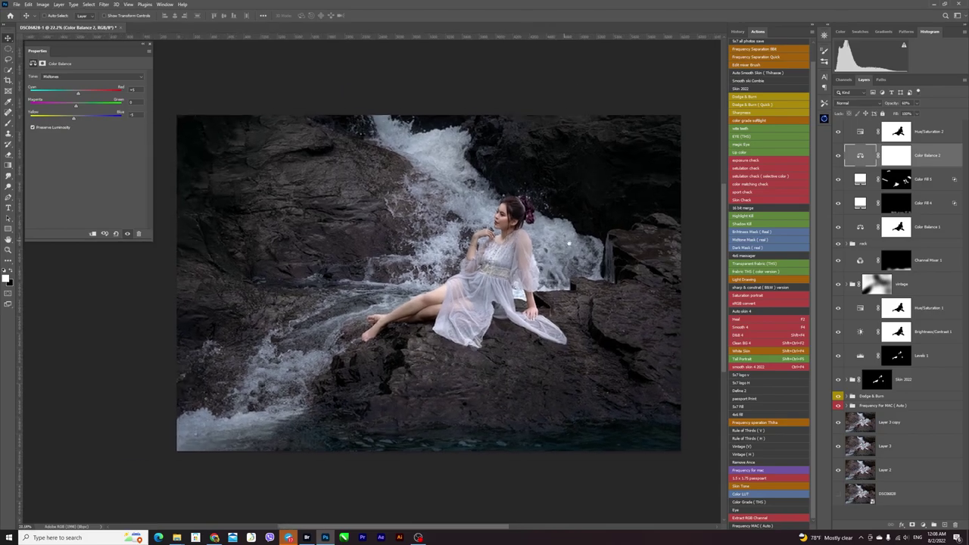
Step: Add a Levels layer at the top of the stack, with white point 240 and a slightly adjusted black point
click(922, 525)
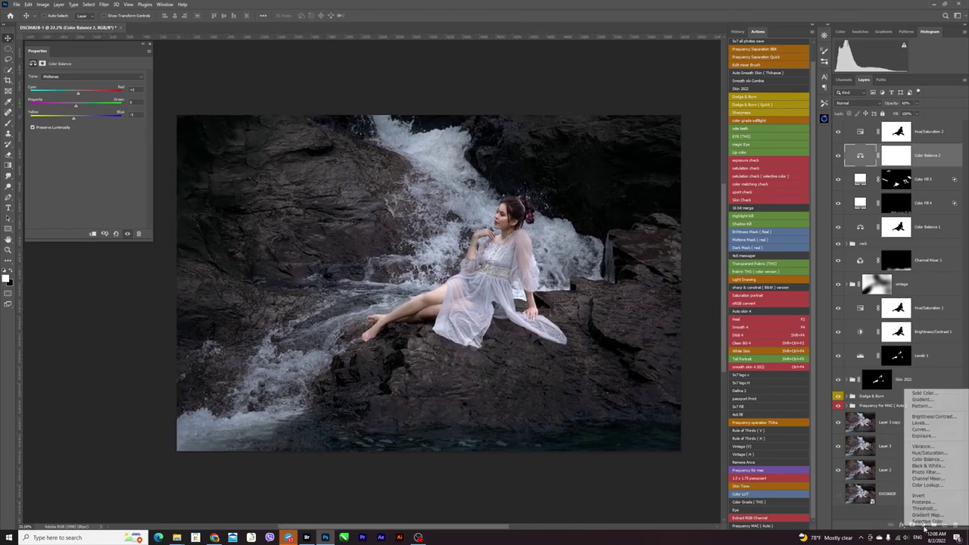
click(920, 423)
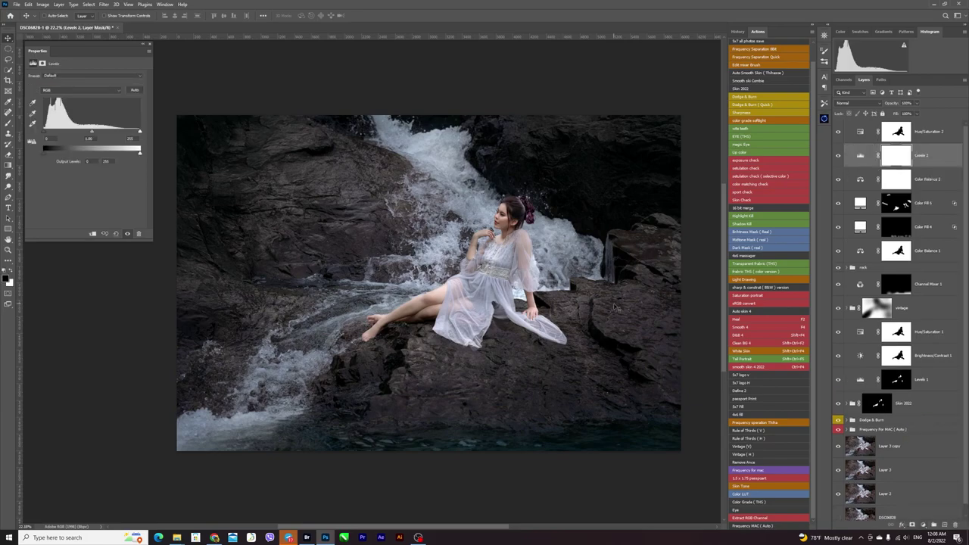
drag(923, 157, 937, 123)
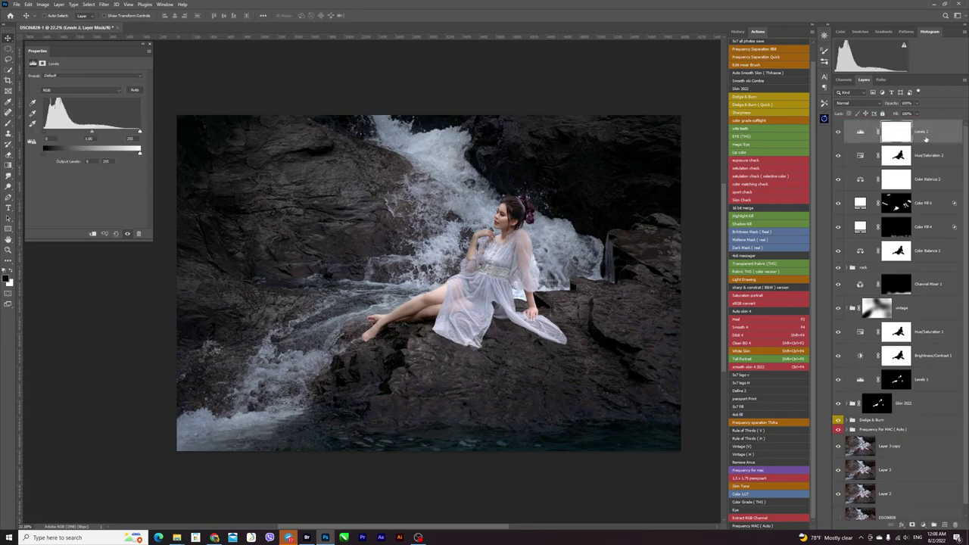
drag(138, 133, 137, 134)
drag(137, 134, 138, 133)
scroll(590, 208, down, 1)
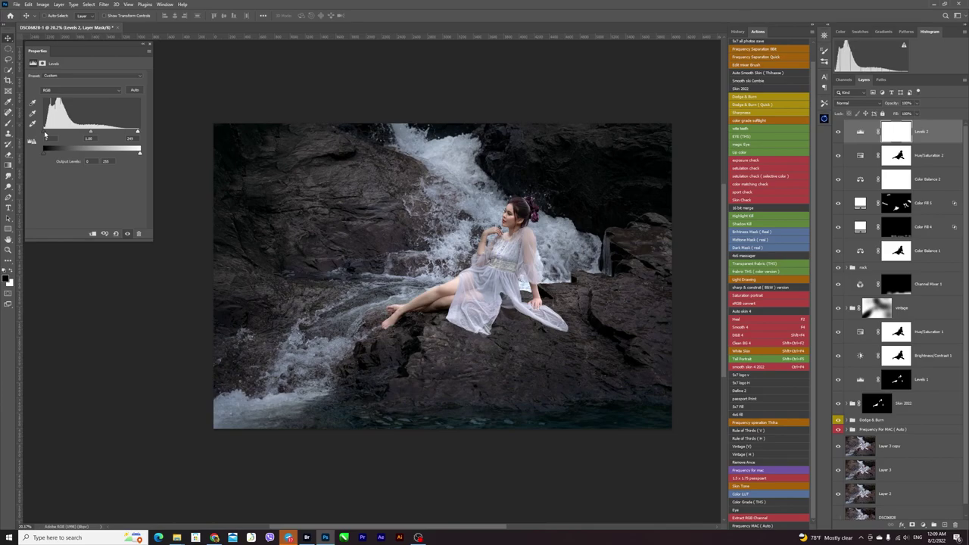
drag(46, 135, 43, 134)
click(837, 132)
Step: Set Levels 2 opacity to 67%, then launch File Explorer to find the logo
drag(902, 112, 897, 112)
key(ctrl+minus)
key(ctrl+plus)
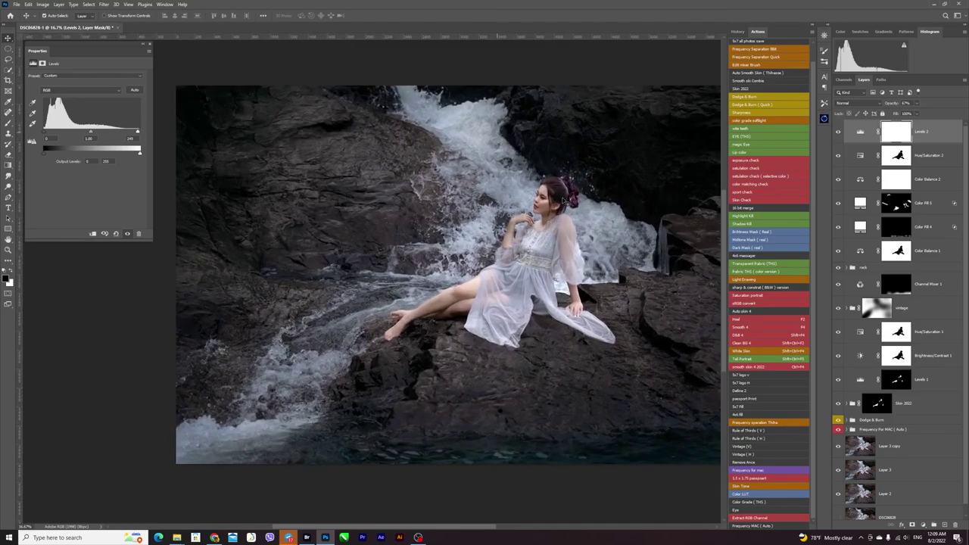
key(ctrl+minus)
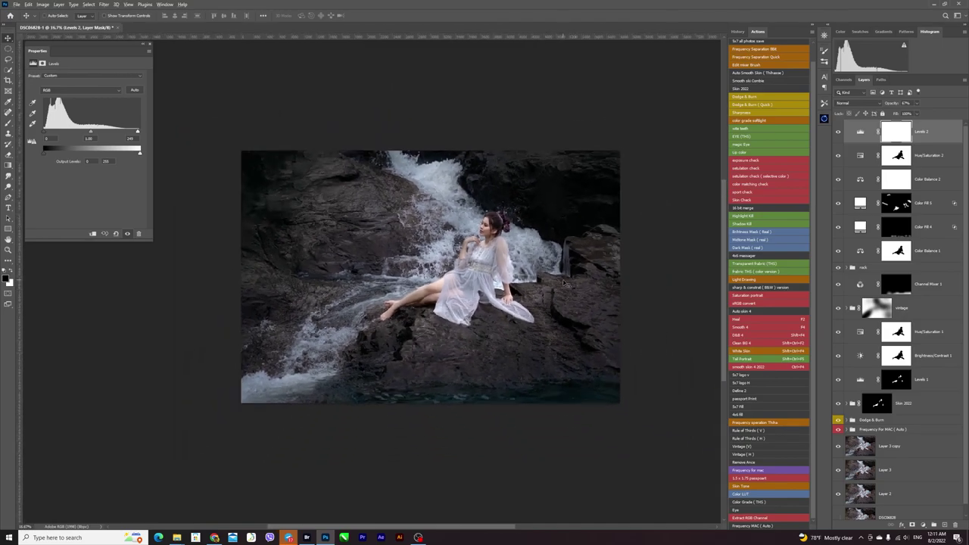
scroll(564, 280, up, 1)
scroll(564, 280, up, 2)
scroll(564, 280, left, 1)
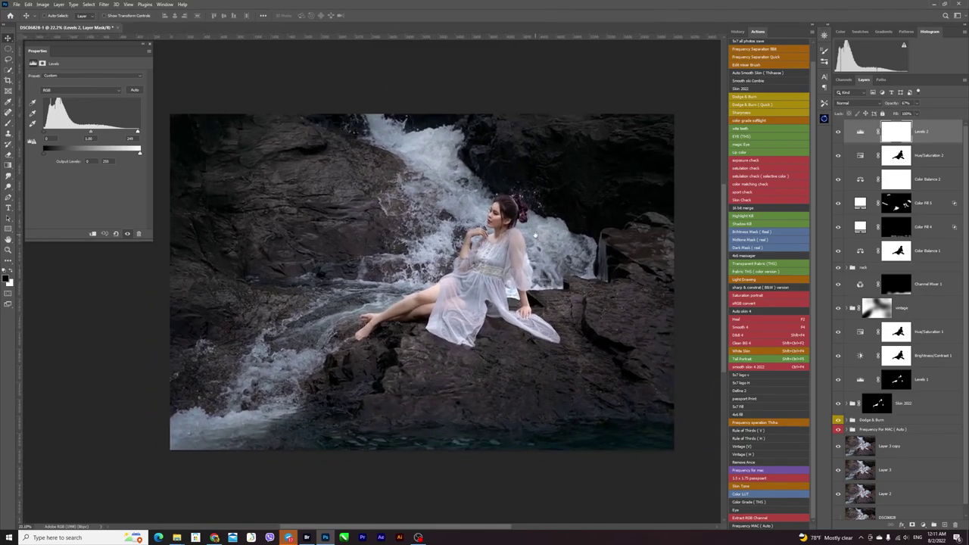
key(super+e)
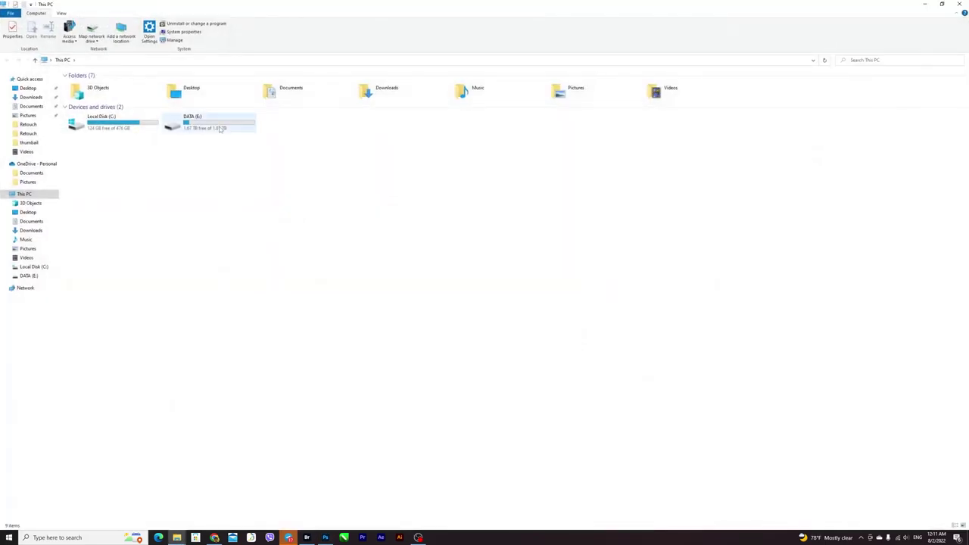
Step: Navigate DATA (E:) > personal folder > Logo Location and drag the portrait logo into Photoshop
key(Return)
double_click(112, 227)
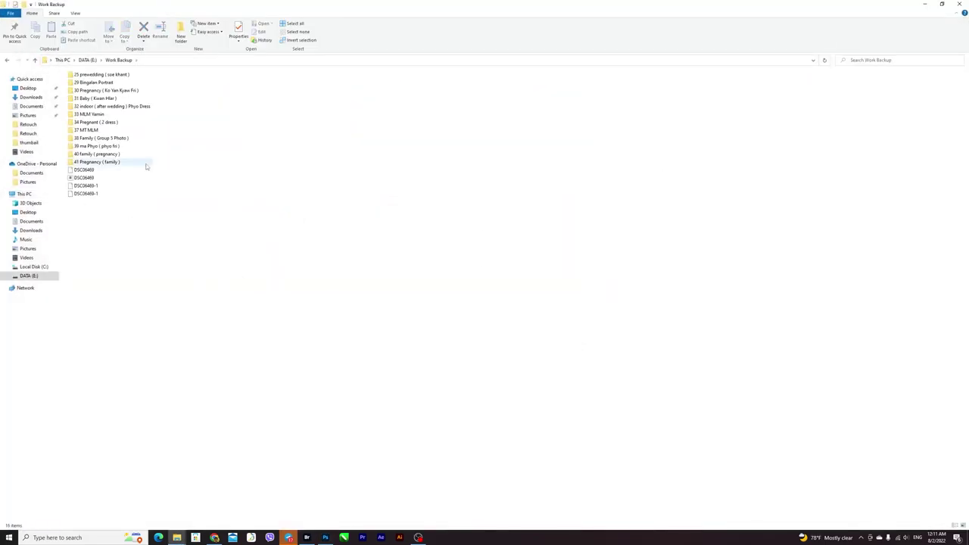
key(BackSpace)
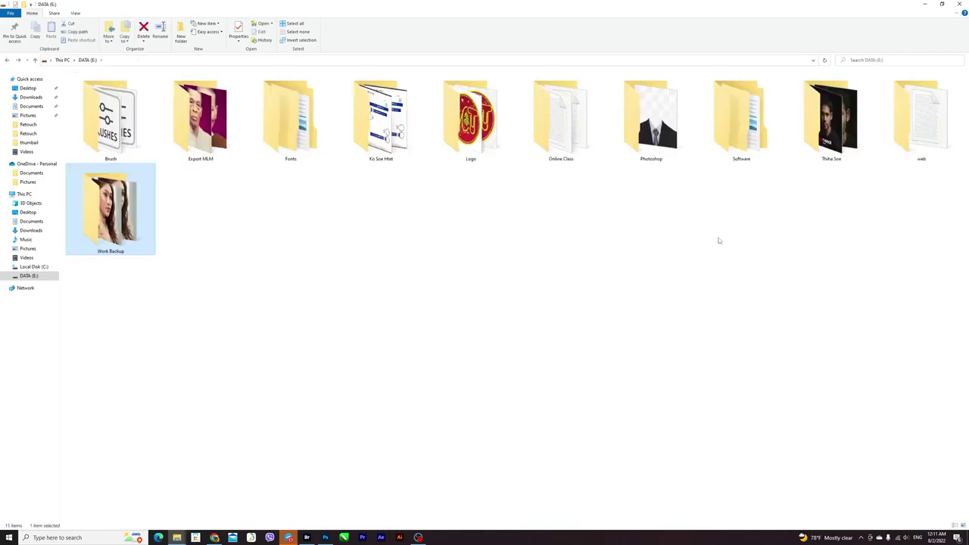
click(829, 129)
double_click(825, 134)
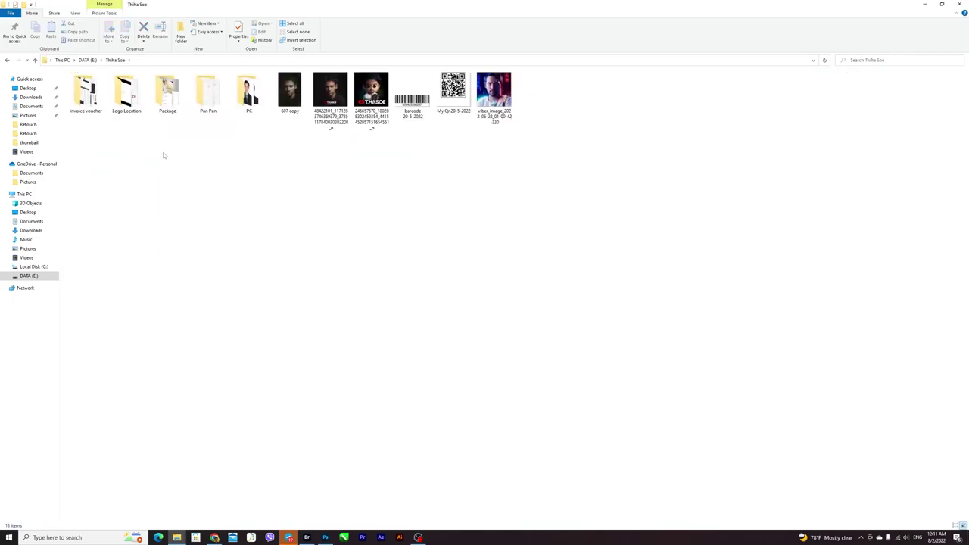
double_click(126, 95)
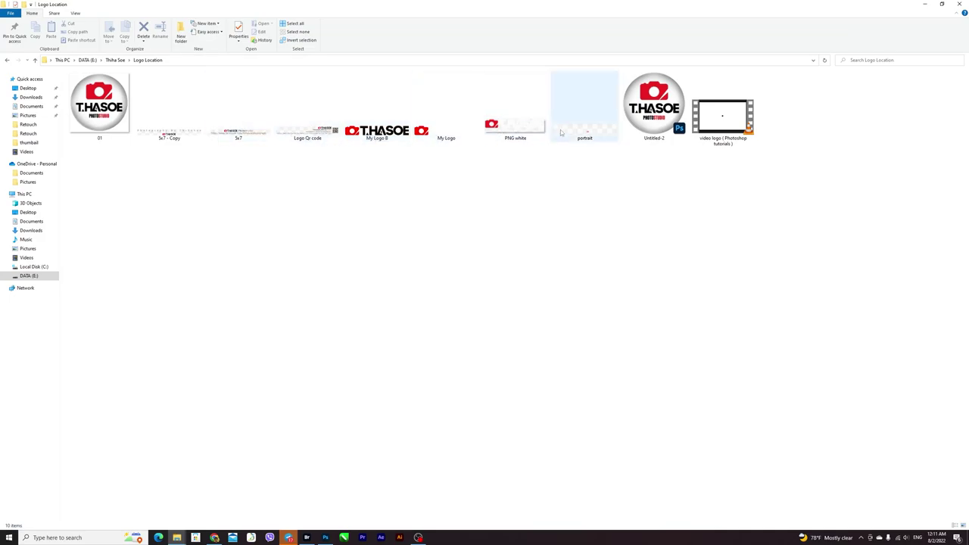
mouse_move(583, 131)
mouse_down()
mouse_move(299, 262)
mouse_move(390, 280)
mouse_up()
key(alt+Tab)
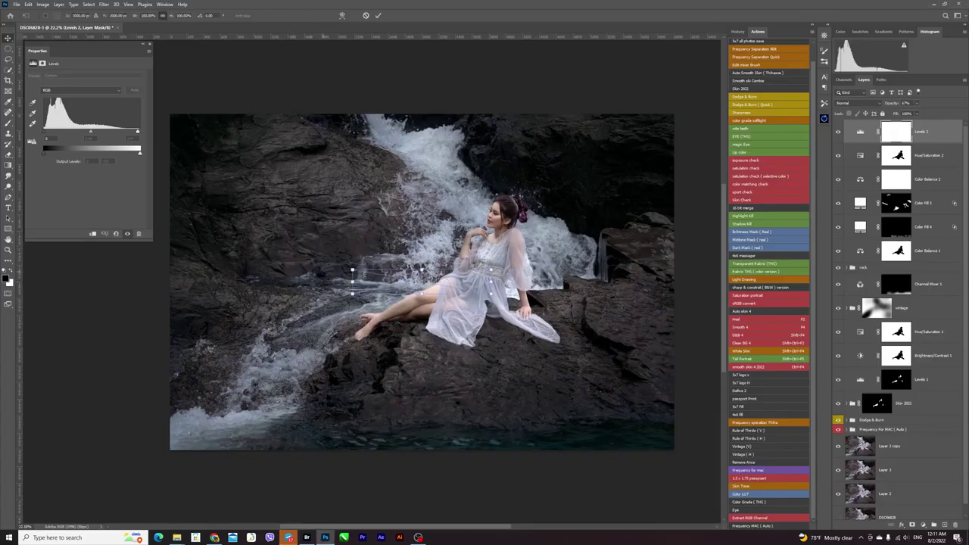
Step: Commit the placed Masvol logo and move it into the photo's bottom-right corner
key(Return)
drag(470, 288, 395, 282)
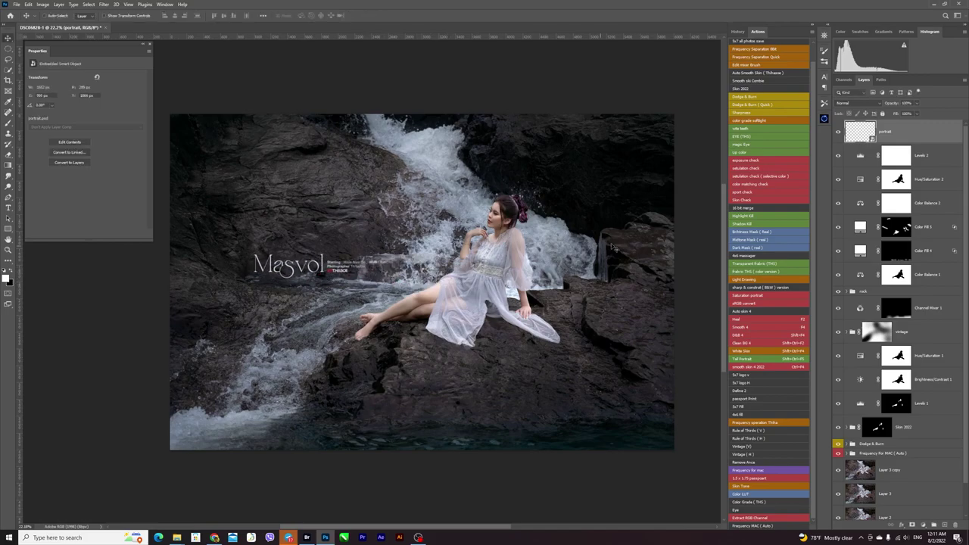
mouse_move(505, 282)
mouse_down()
mouse_move(508, 265)
mouse_move(465, 263)
mouse_up()
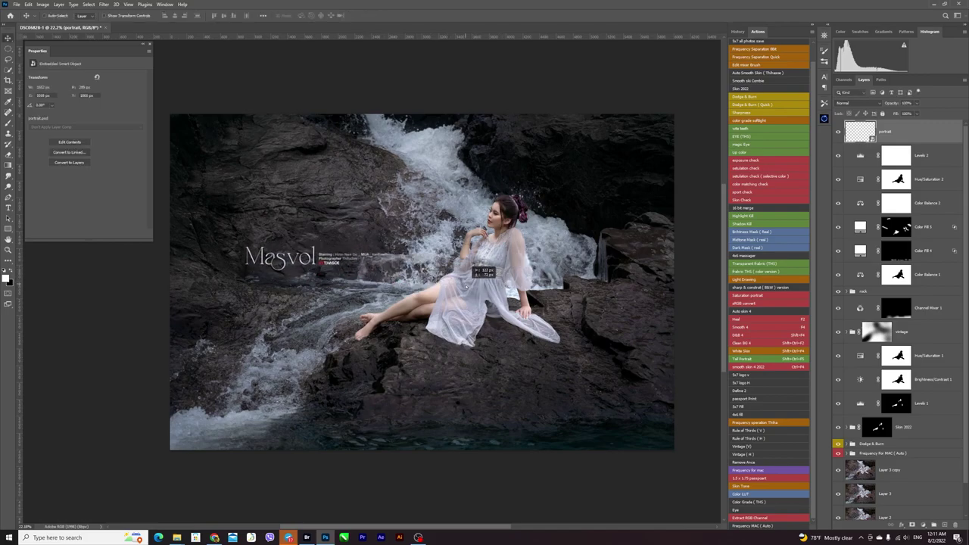
key(ctrl+minus)
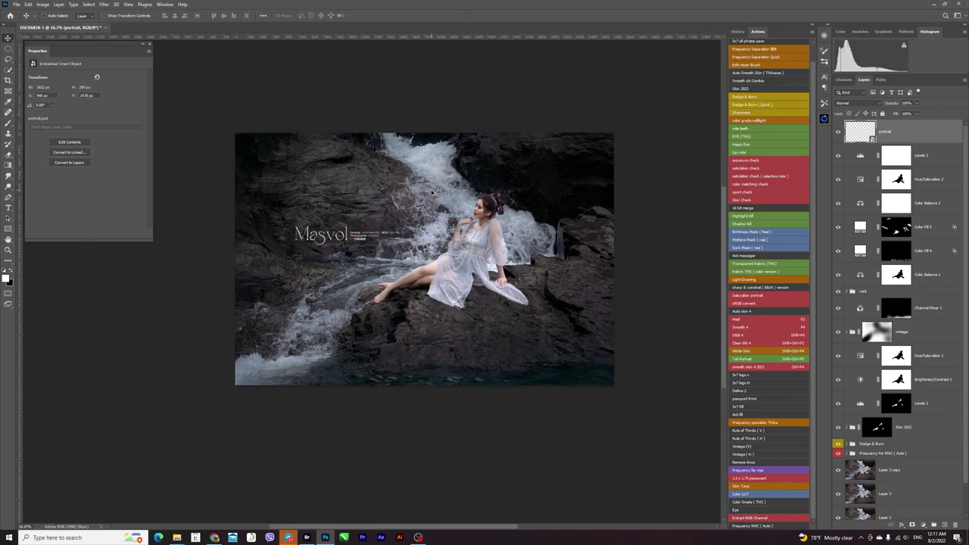
drag(396, 246, 619, 388)
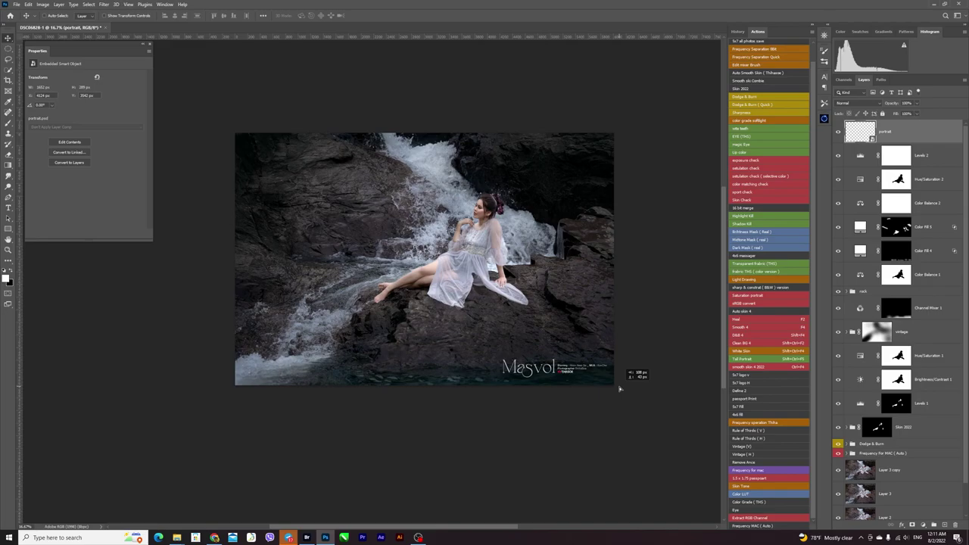
scroll(580, 297, up, 1)
scroll(578, 295, up, 1)
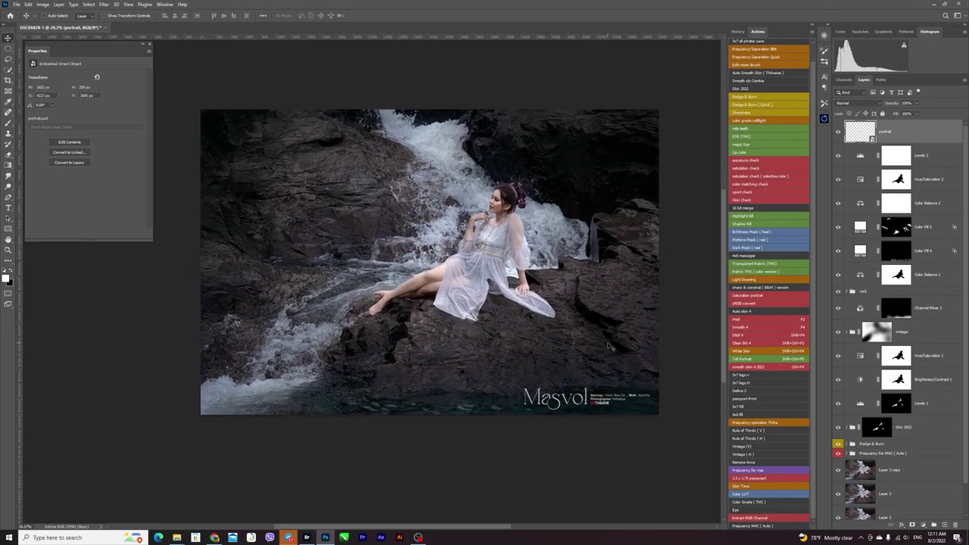
drag(609, 346, 610, 343)
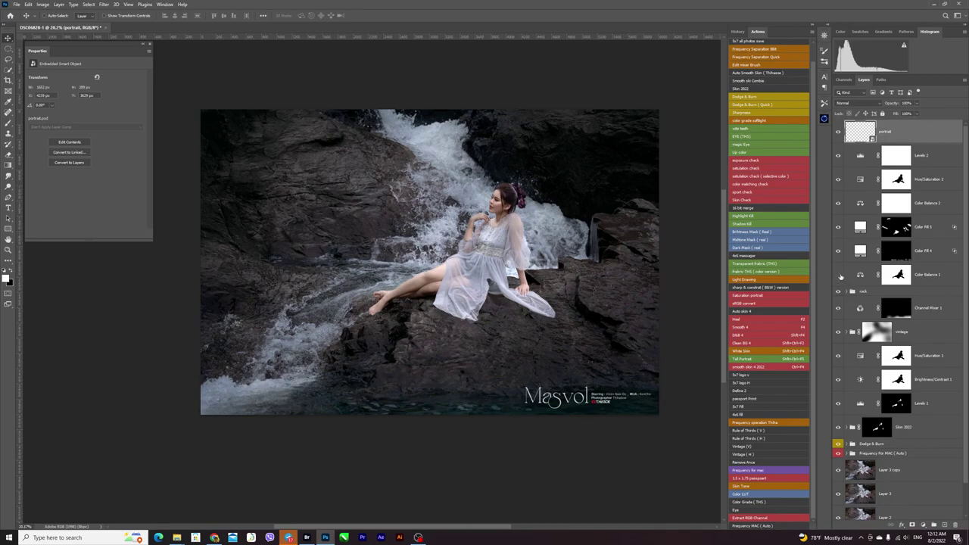
Step: Fine-tune Color Balance 1's midtones, undoing a cyan shift and nudging magenta-green slightly
click(859, 274)
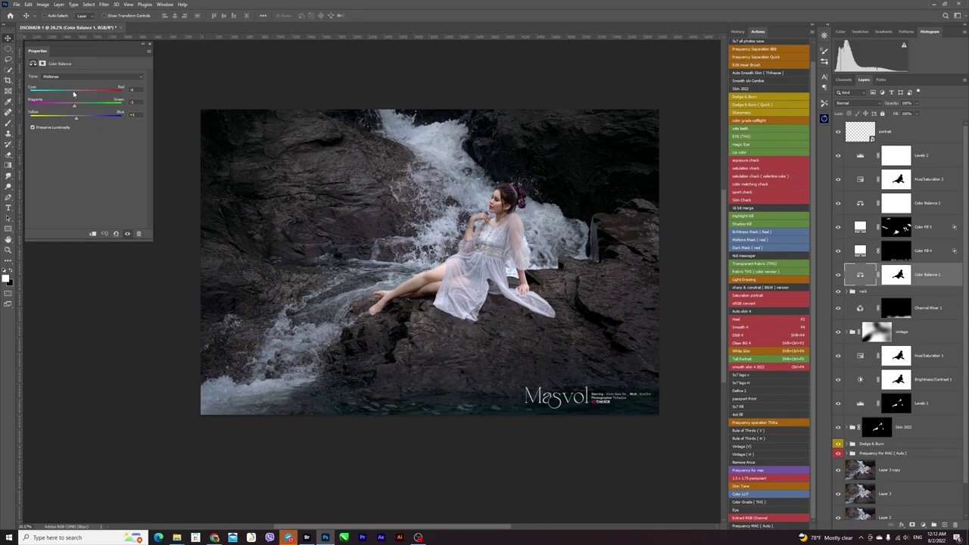
drag(74, 93, 71, 93)
key(ctrl+z)
drag(76, 108, 72, 107)
scroll(547, 251, up, 1)
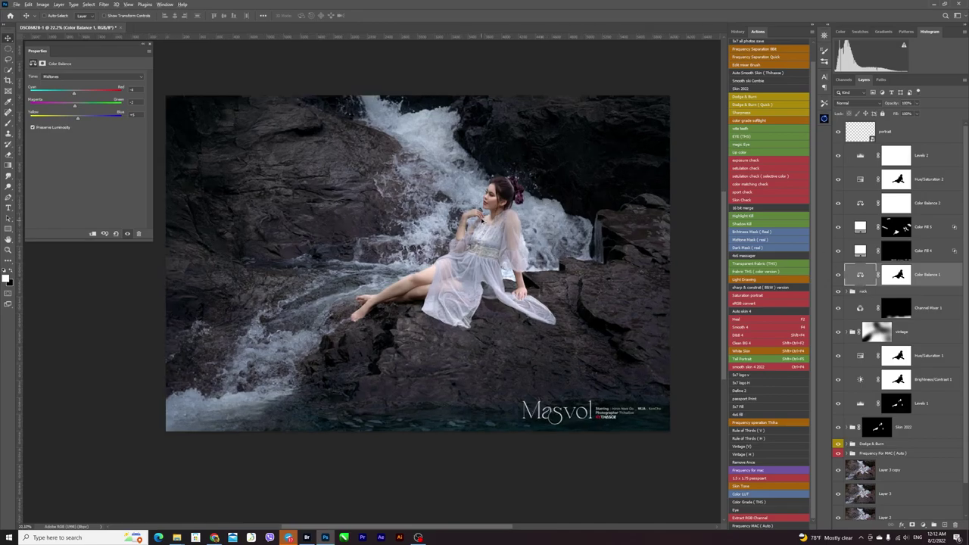
scroll(485, 220, up, 2)
scroll(498, 207, up, 1)
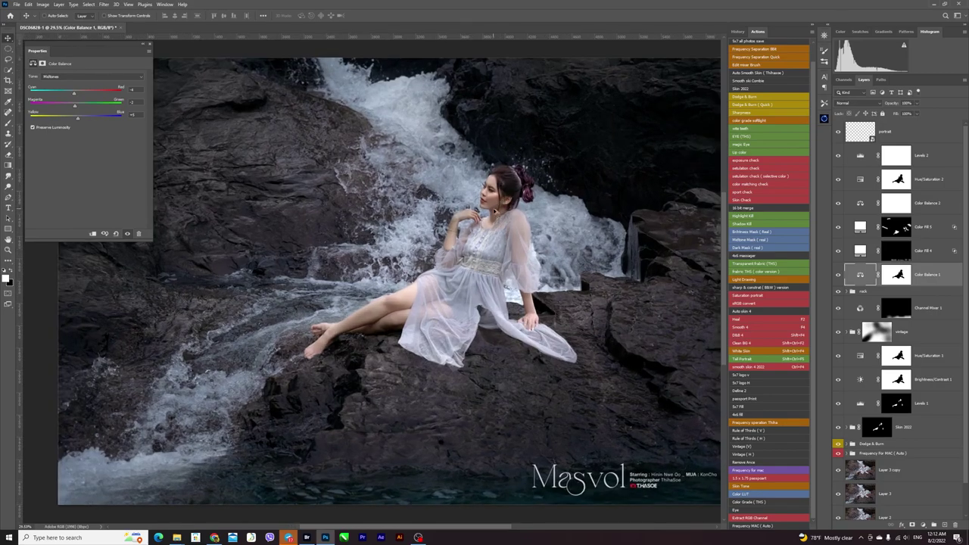
scroll(497, 202, down, 2)
scroll(499, 201, up, 1)
scroll(502, 199, up, 1)
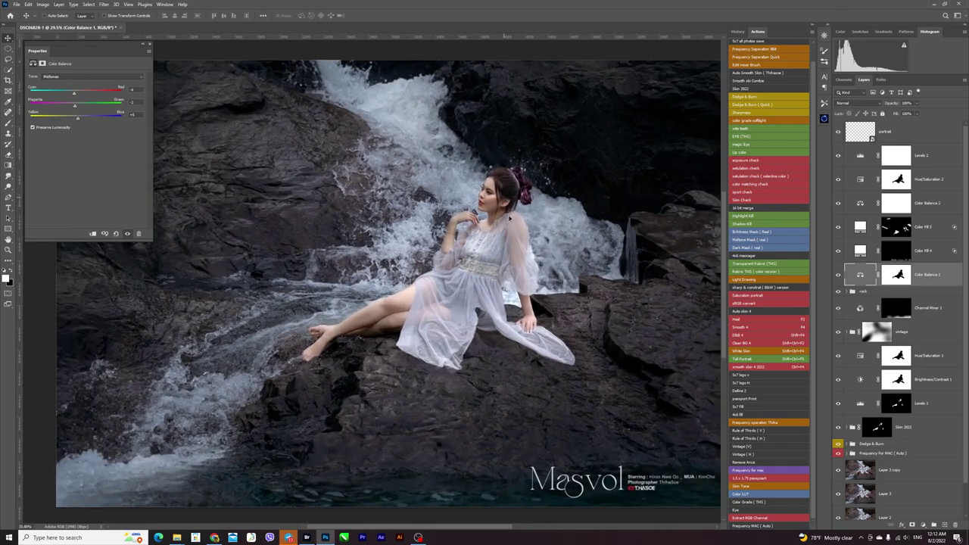
scroll(509, 218, up, 1)
scroll(493, 215, down, 1)
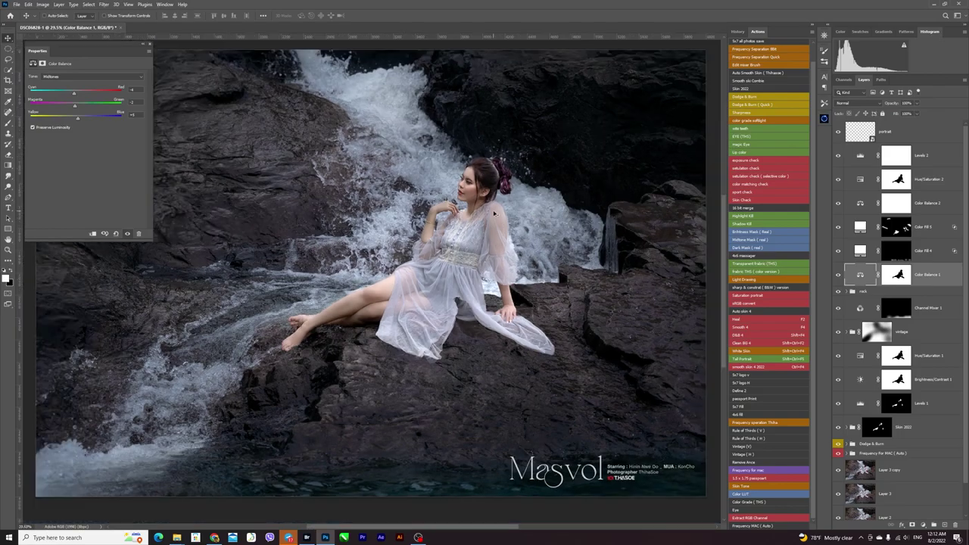
Step: Target the Skin 2022 group's mask and inspect it on the canvas
click(921, 428)
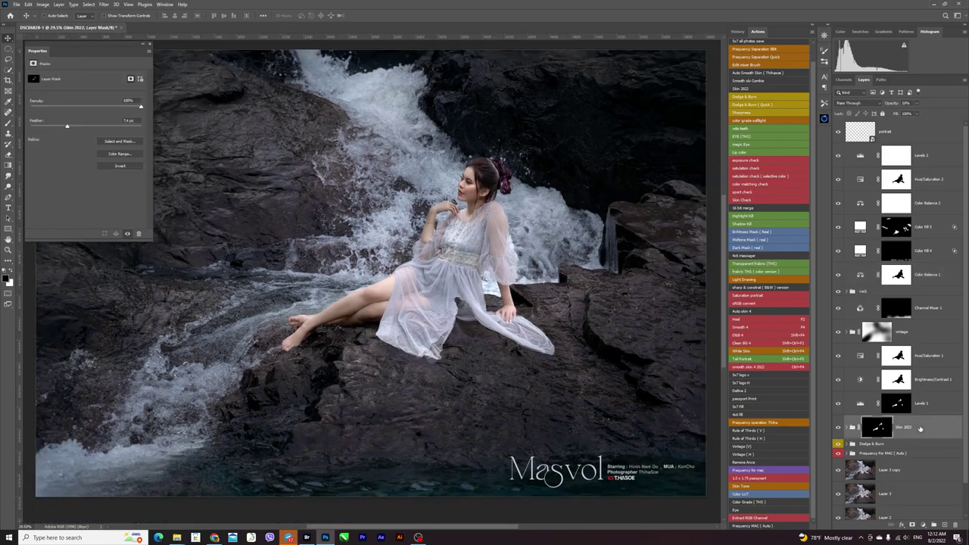
scroll(595, 297, down, 1)
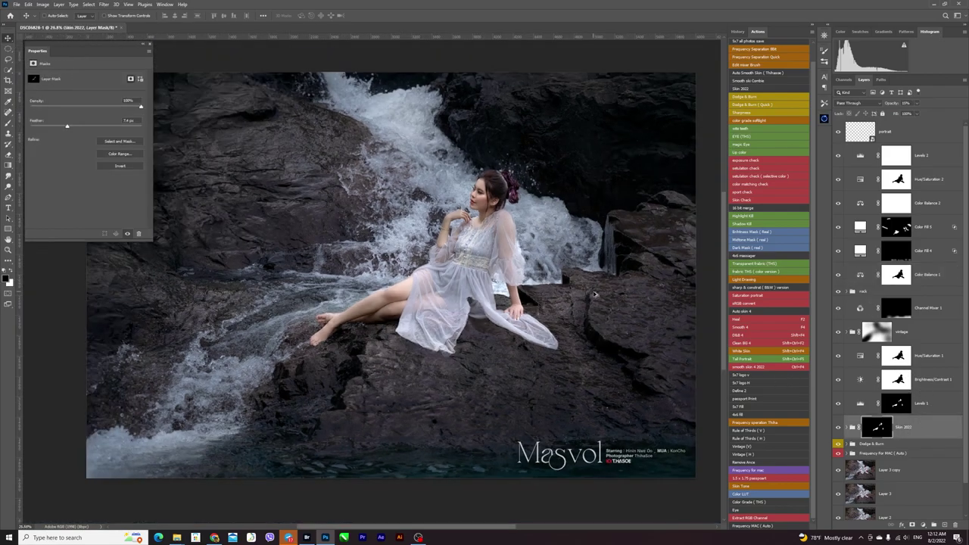
scroll(595, 296, down, 1)
drag(545, 246, 543, 264)
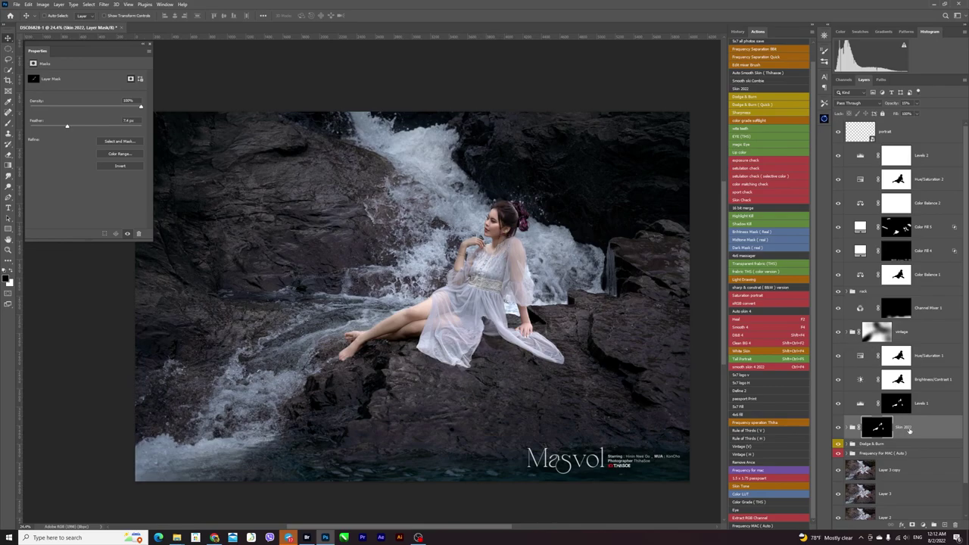
Step: Duplicate the Skin 2022 group with Ctrl+J and view the copy's mask alone
click(922, 429)
key(ctrl+j)
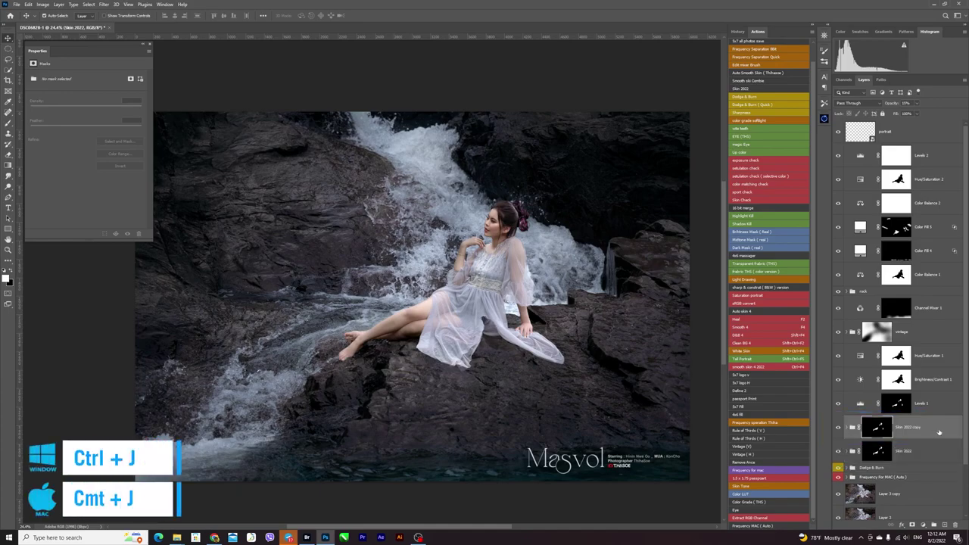
click(878, 428)
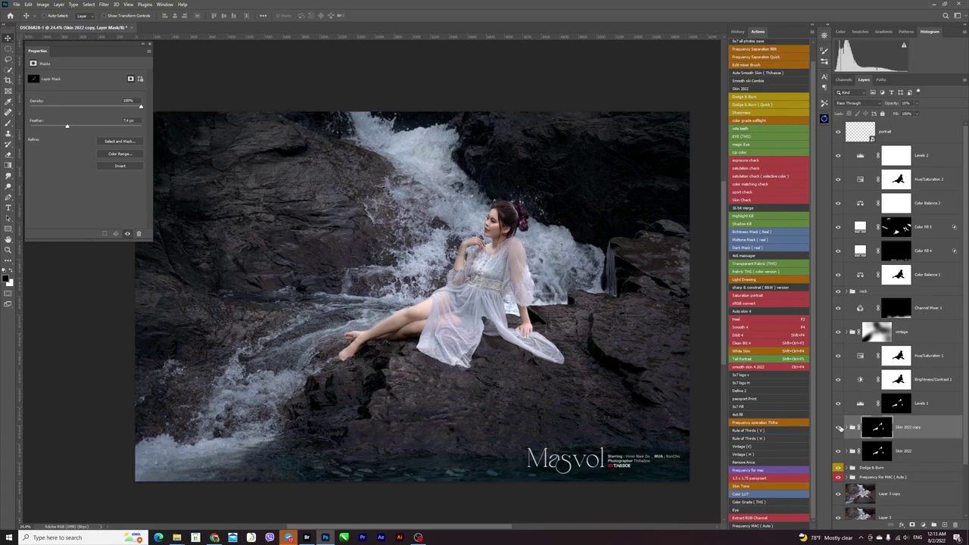
alt+click(878, 429)
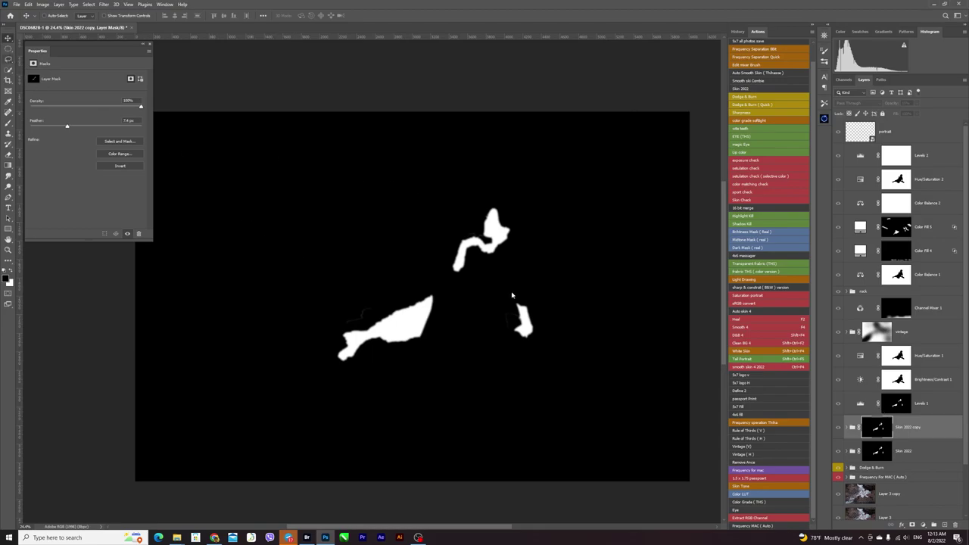
Step: Lasso the lower white patches of the Skin 2022 copy mask, fill them black, and show the photo again
key(l)
mouse_move(456, 218)
mouse_down()
mouse_move(488, 246)
mouse_move(485, 410)
mouse_up()
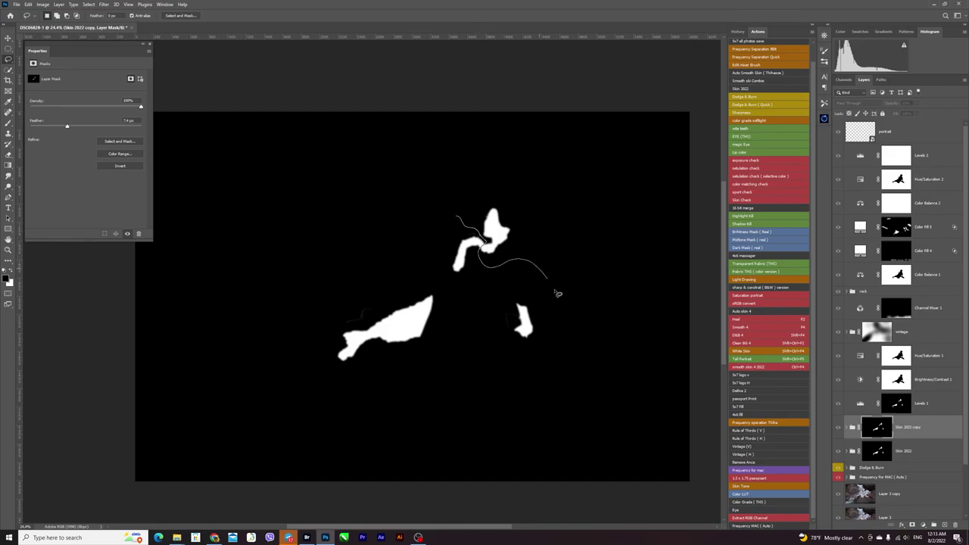
drag(485, 410, 428, 224)
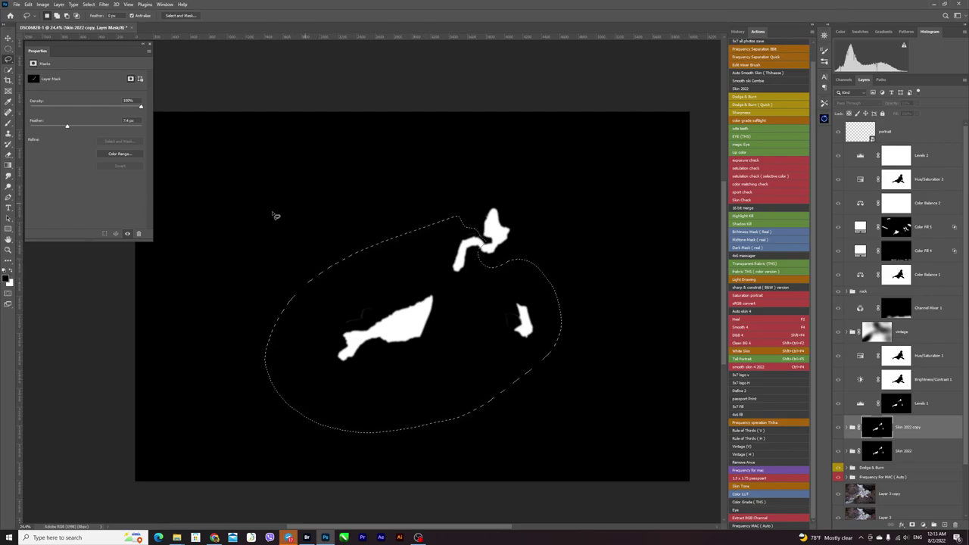
click(7, 279)
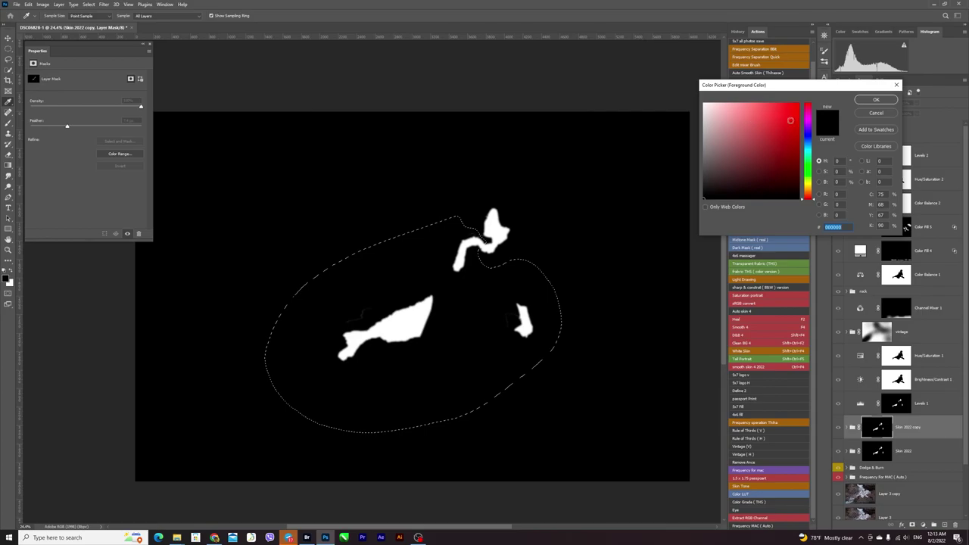
click(874, 99)
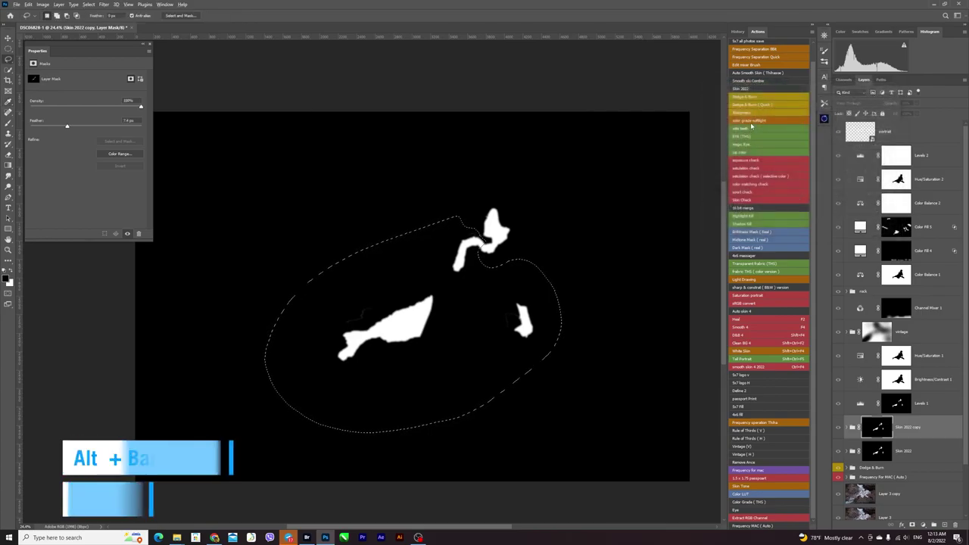
key(alt+BackSpace)
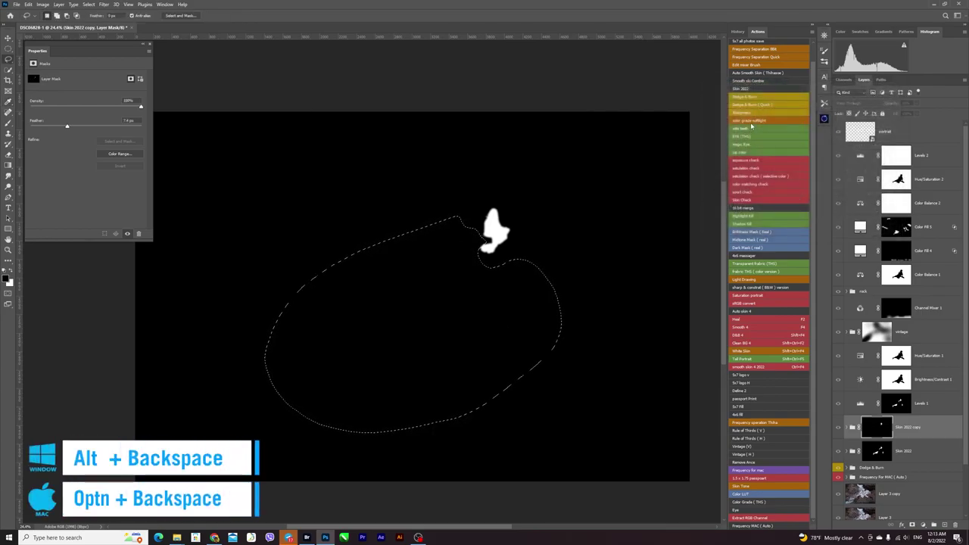
key(ctrl+d)
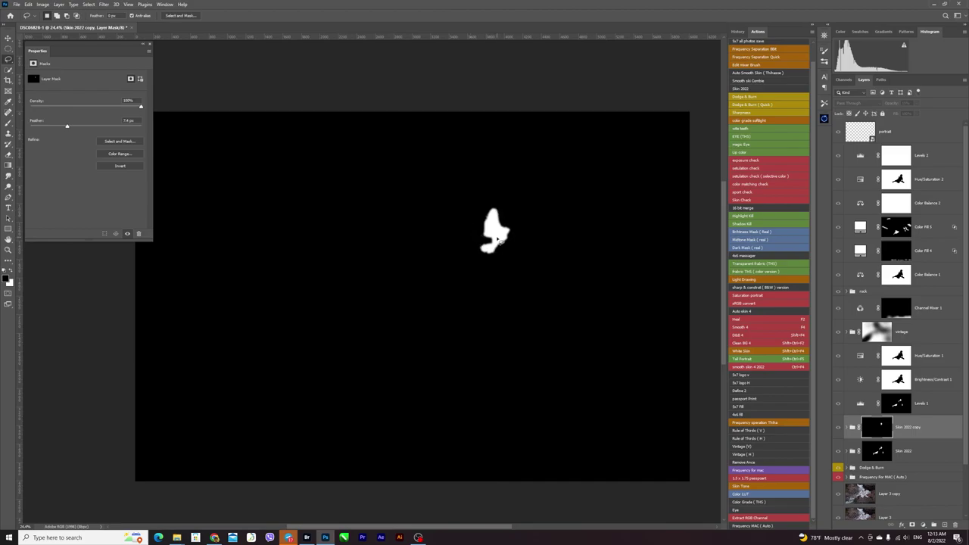
alt+click(887, 436)
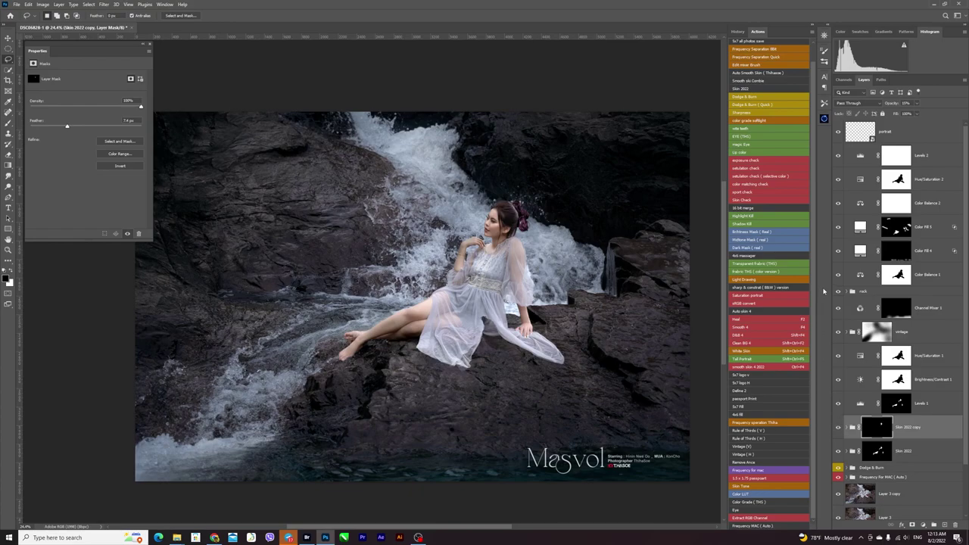
Step: Switch to the Move tool and hide the Masvol logo layer
click(919, 104)
key(v)
scroll(557, 235, down, 1)
scroll(556, 235, down, 1)
scroll(556, 236, up, 1)
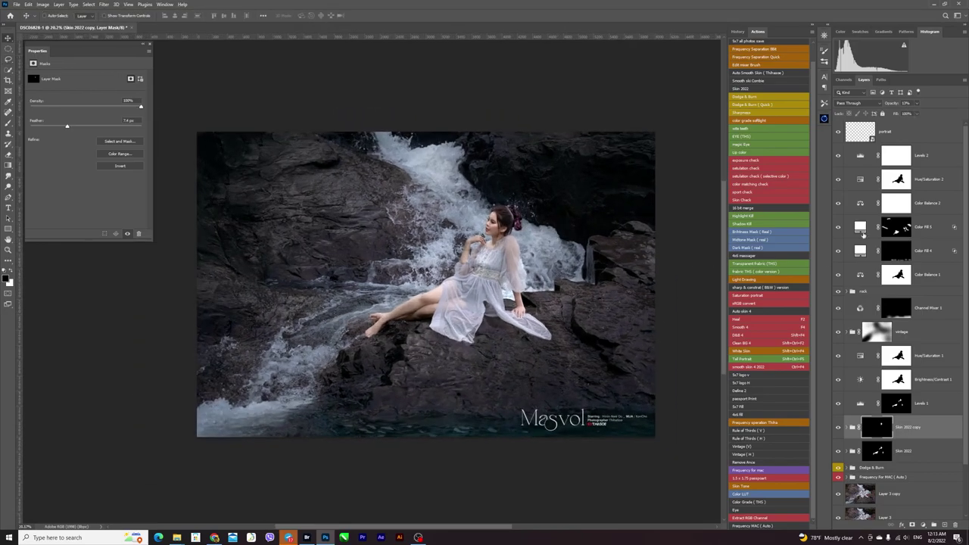
click(899, 137)
Step: Select Levels 2, show its settings, and zoom around the photo to inspect the grading
click(838, 133)
click(904, 157)
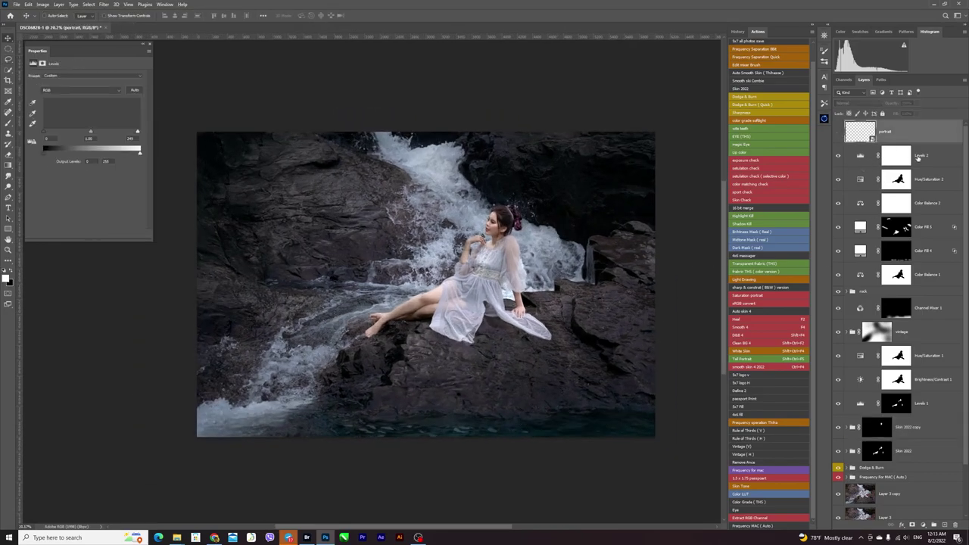
scroll(544, 224, up, 2)
scroll(544, 224, up, 3)
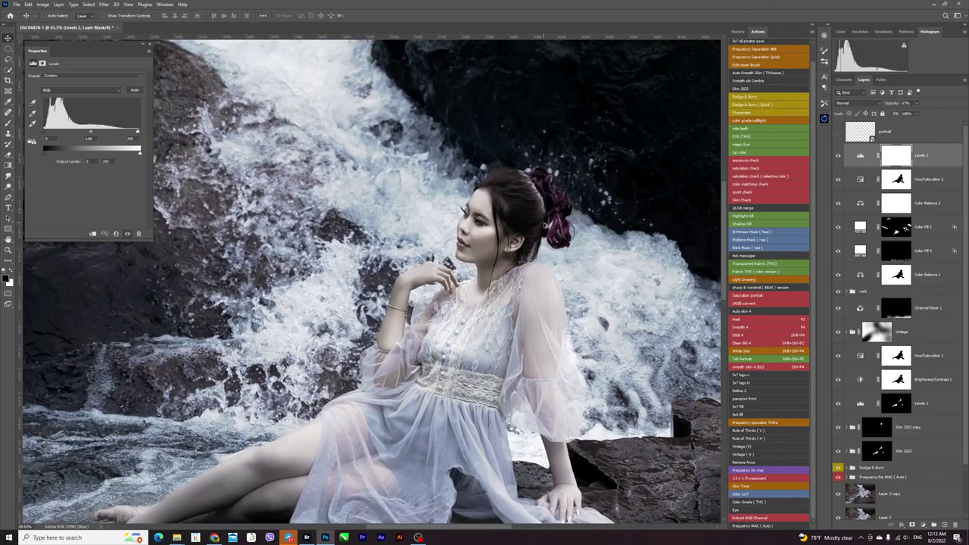
scroll(543, 224, down, 2)
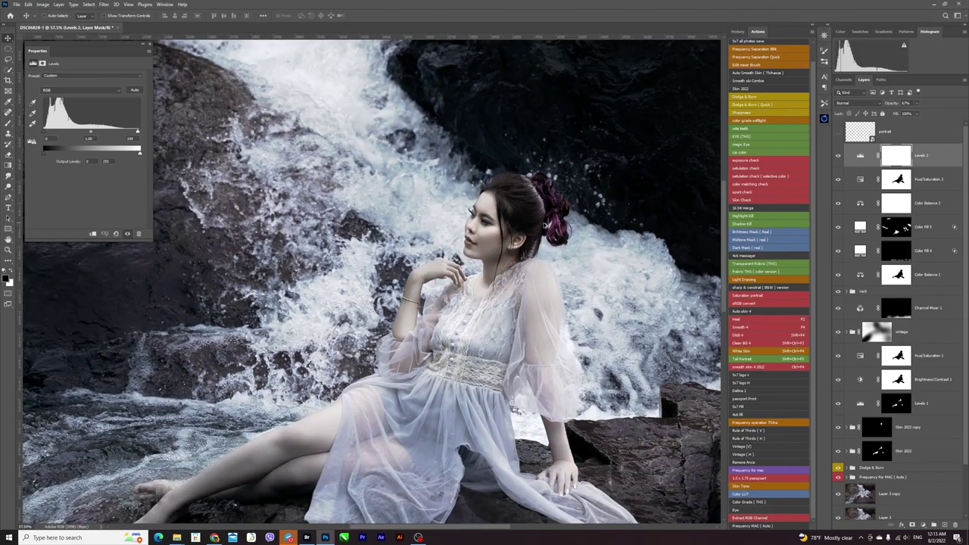
scroll(561, 235, down, 2)
scroll(575, 247, down, 1)
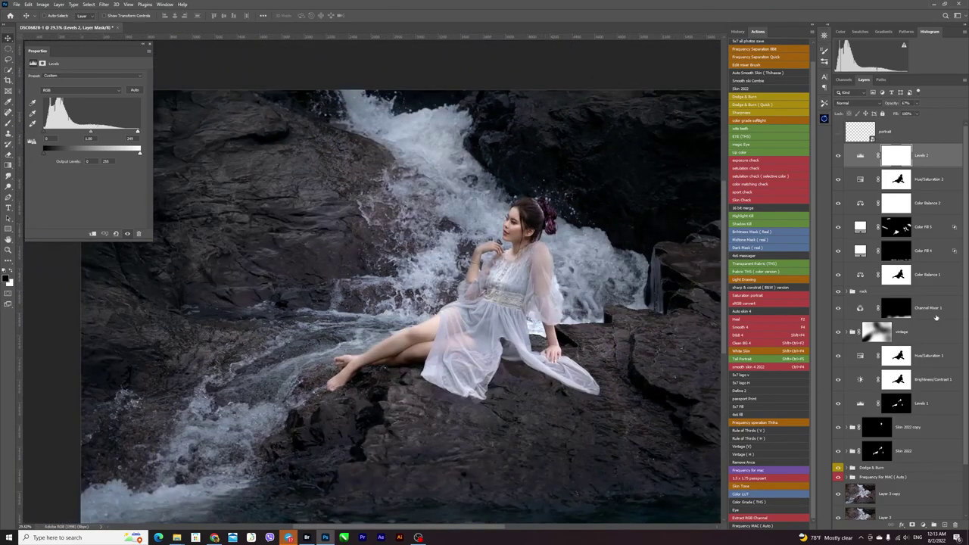
scroll(622, 305, down, 1)
scroll(560, 249, up, 2)
scroll(546, 256, up, 1)
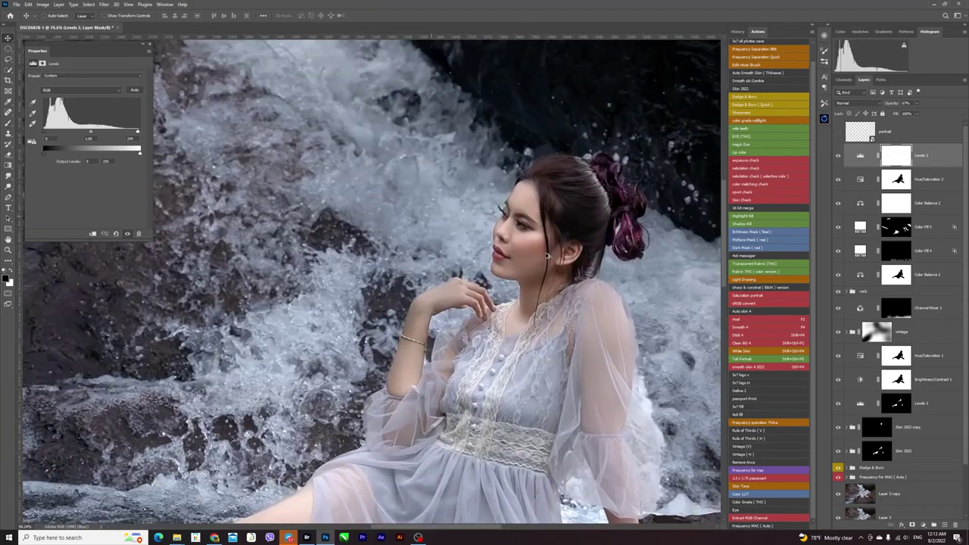
scroll(547, 256, up, 1)
scroll(547, 256, up, 1)
scroll(547, 255, down, 3)
scroll(547, 256, down, 1)
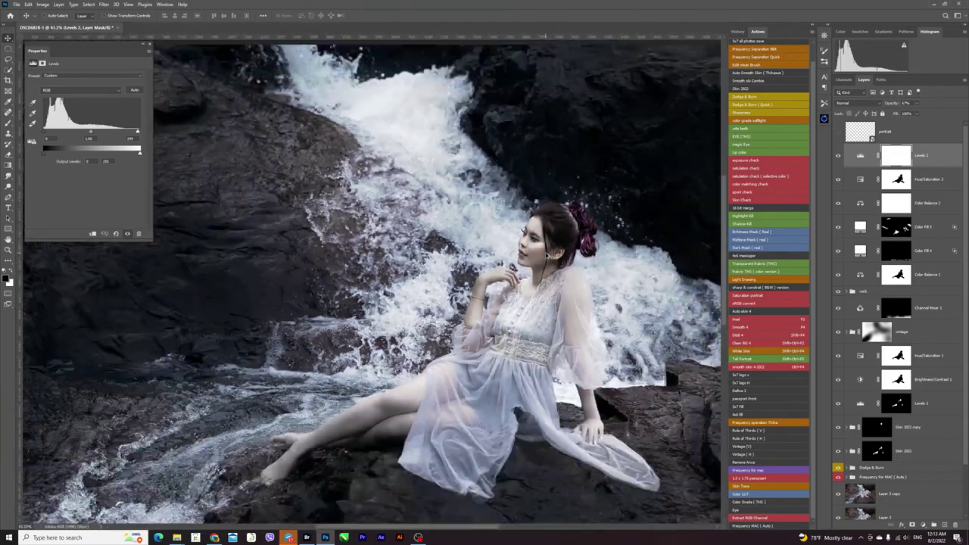
scroll(547, 256, down, 1)
scroll(546, 256, down, 1)
scroll(547, 256, up, 2)
scroll(546, 256, up, 1)
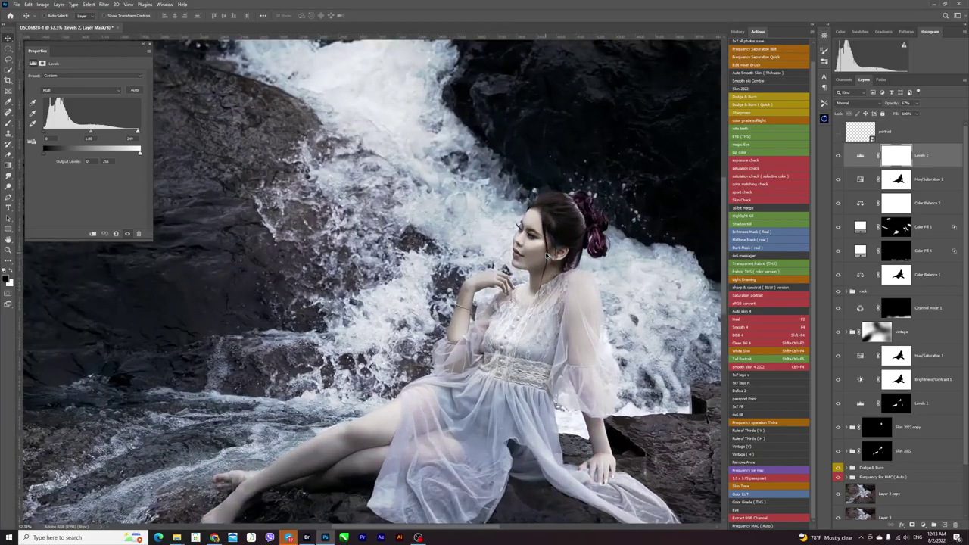
scroll(547, 256, down, 1)
scroll(546, 256, down, 2)
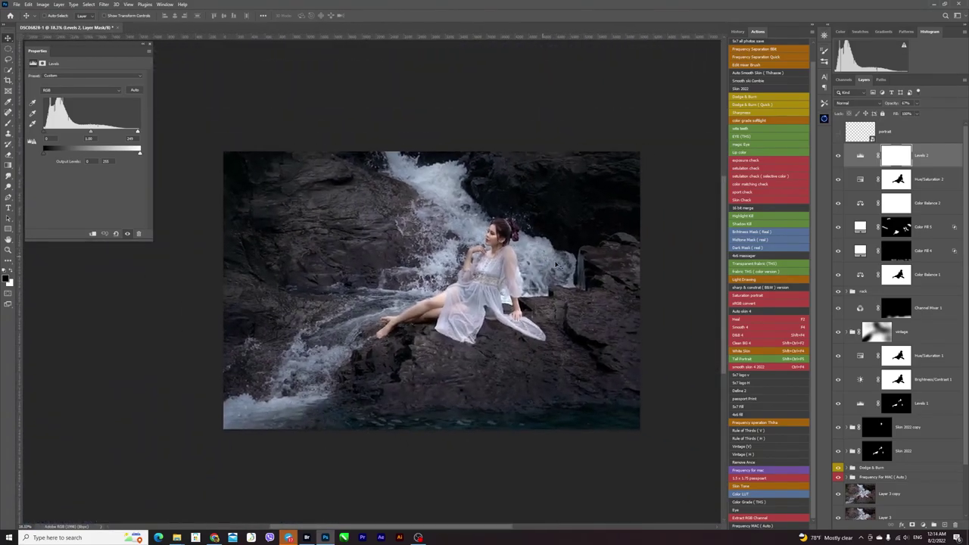
scroll(558, 266, up, 1)
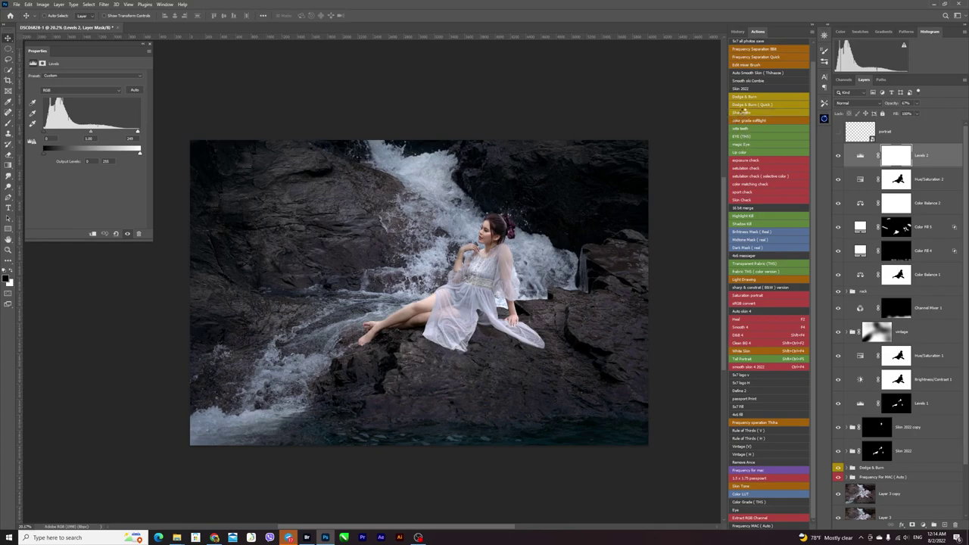
Step: Run the Sharpness action to add an Overlay High Pass layer, toggling it off and on to compare
click(744, 114)
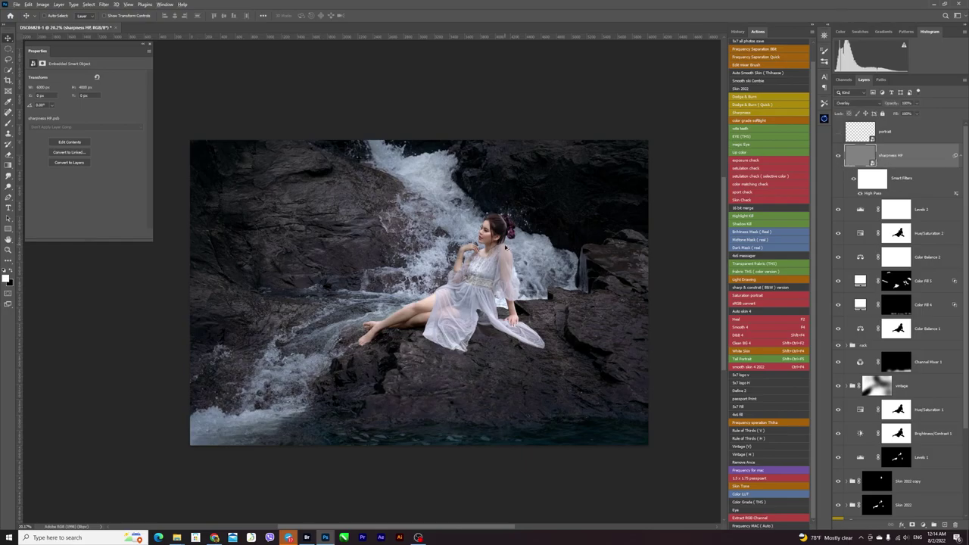
scroll(469, 224, up, 5)
scroll(469, 224, up, 1)
scroll(469, 224, up, 2)
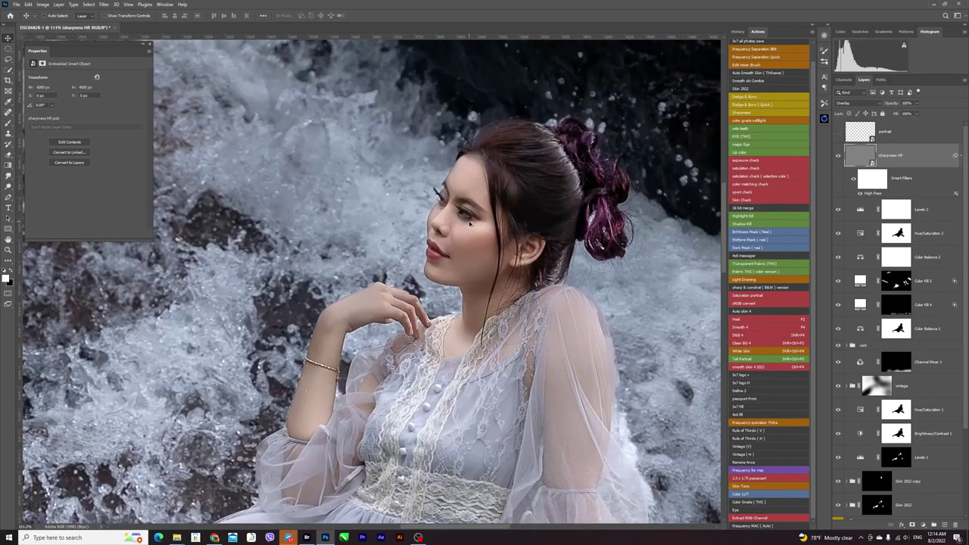
click(838, 155)
click(838, 157)
scroll(447, 209, down, 2)
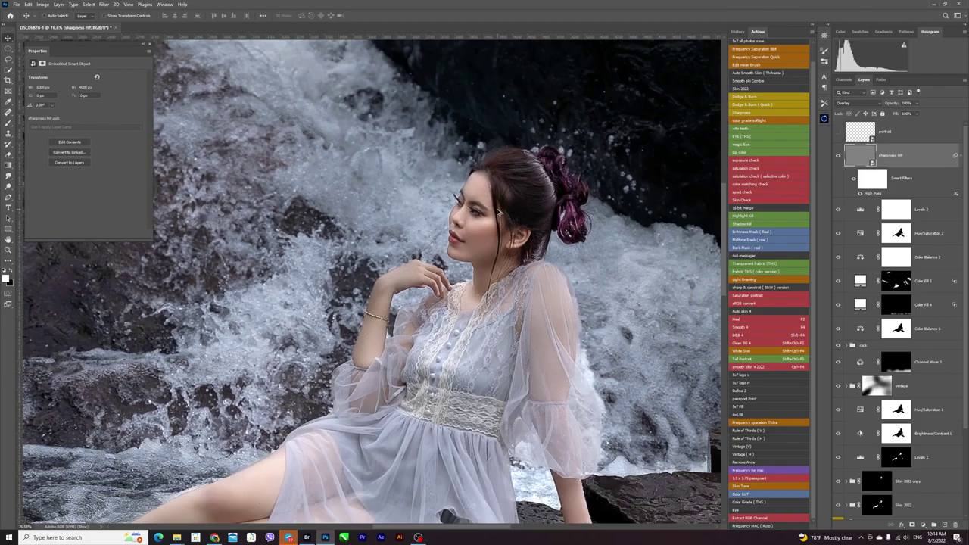
scroll(477, 216, down, 3)
scroll(522, 227, down, 3)
scroll(560, 236, down, 2)
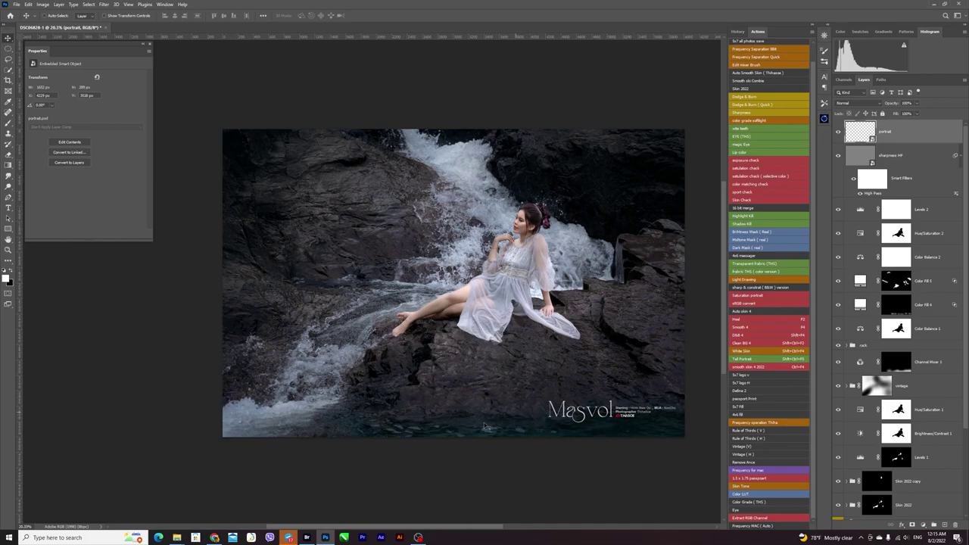
Step: In Chrome, search Google for 'be fonts'
click(214, 537)
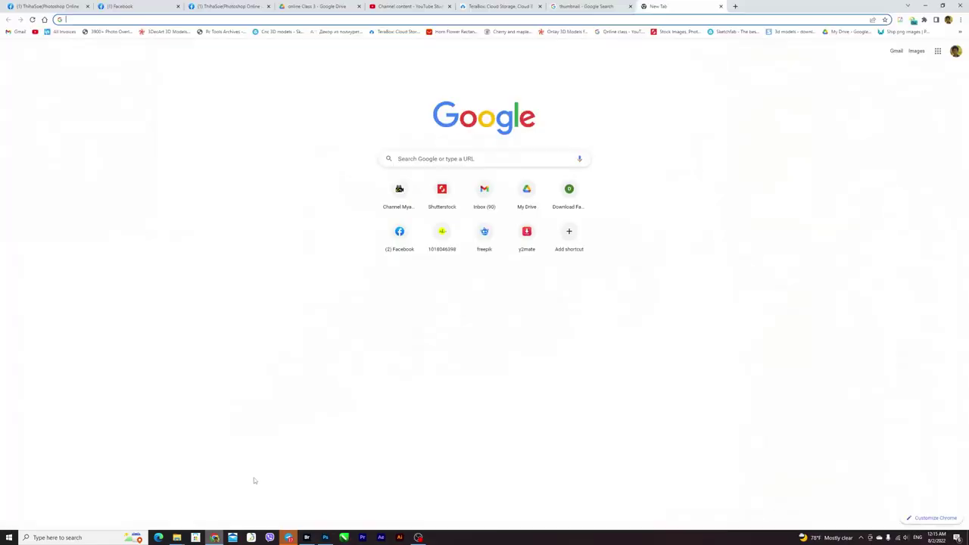
click(419, 157)
text(be)
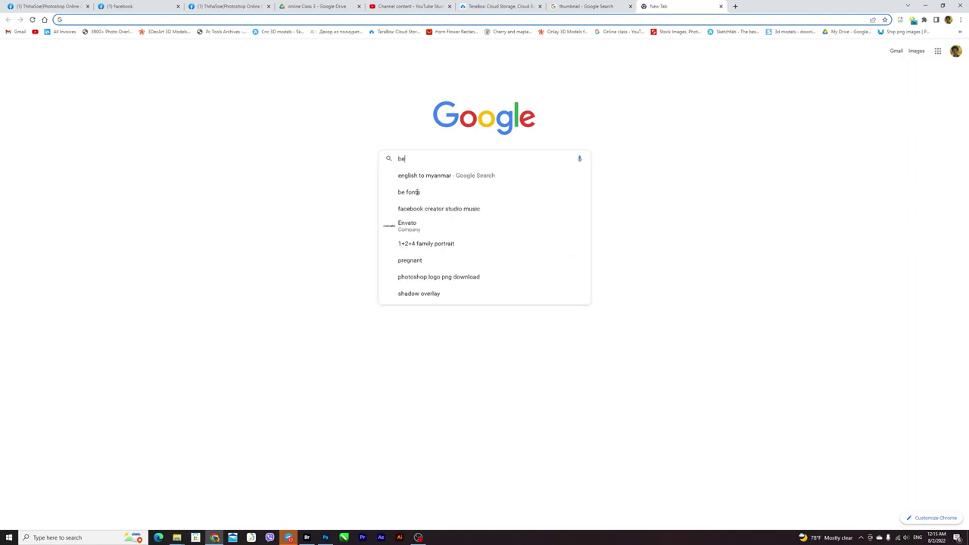
text(f)
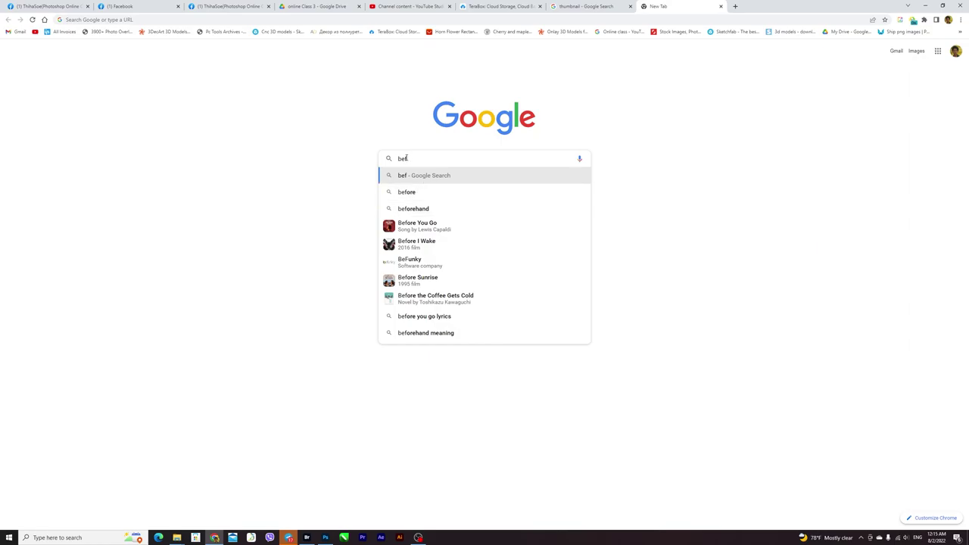
click(404, 158)
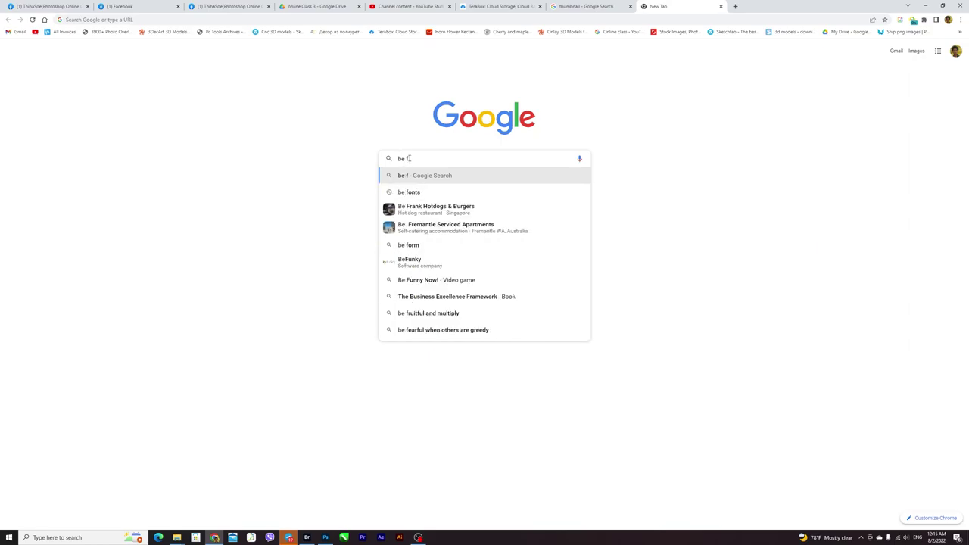
click(411, 192)
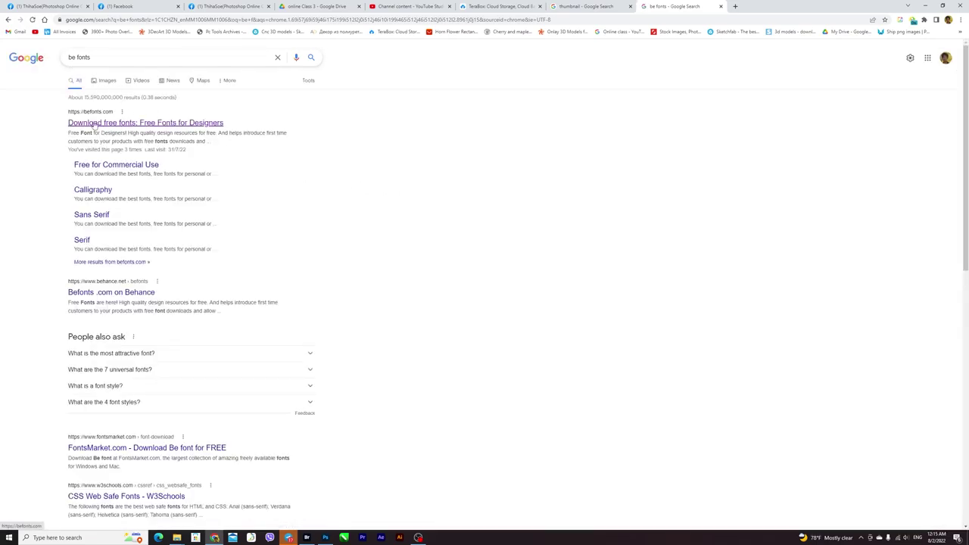
Step: Open the befonts.com result, glancing back at the Photoshop portrait
click(95, 124)
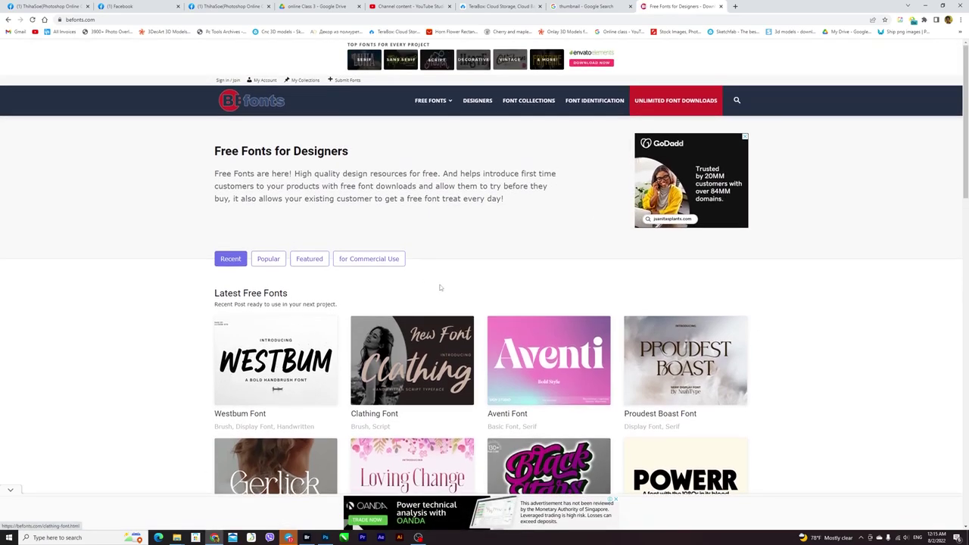
click(325, 537)
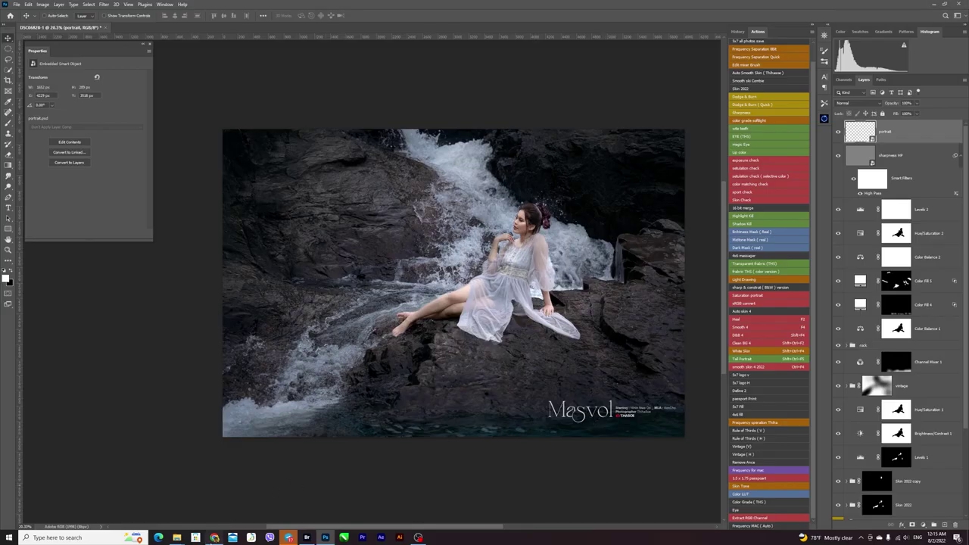
click(214, 537)
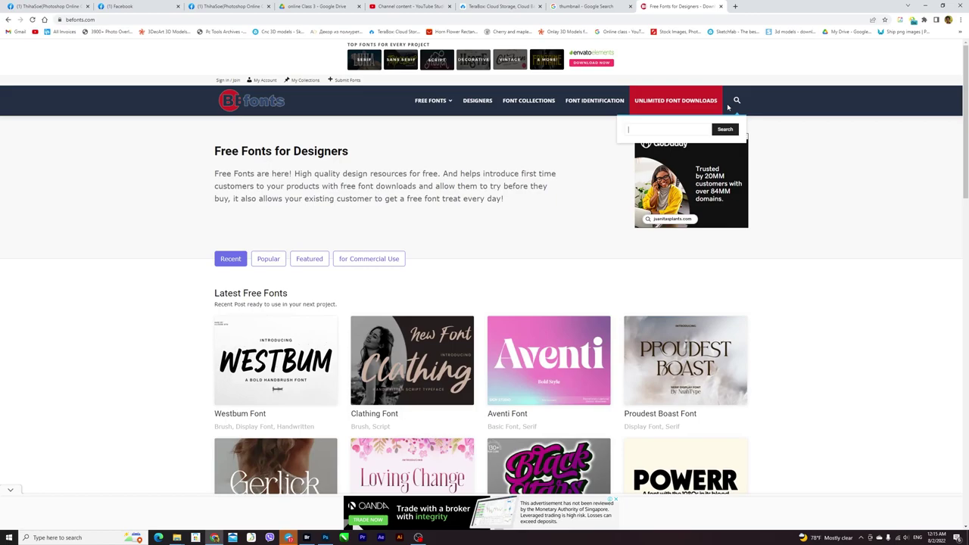
Step: Search BeFonts for 'masvol' and scroll through the results
text(masol)
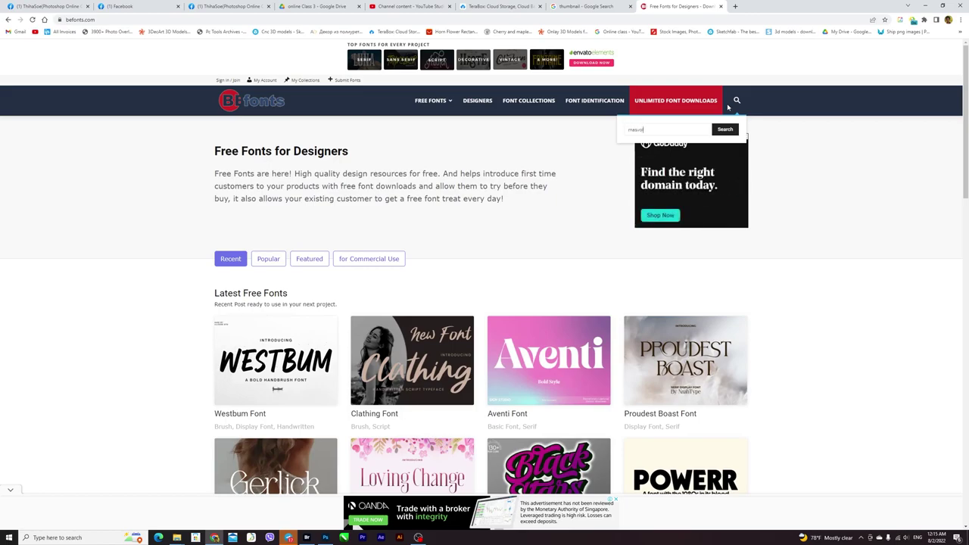
key(Return)
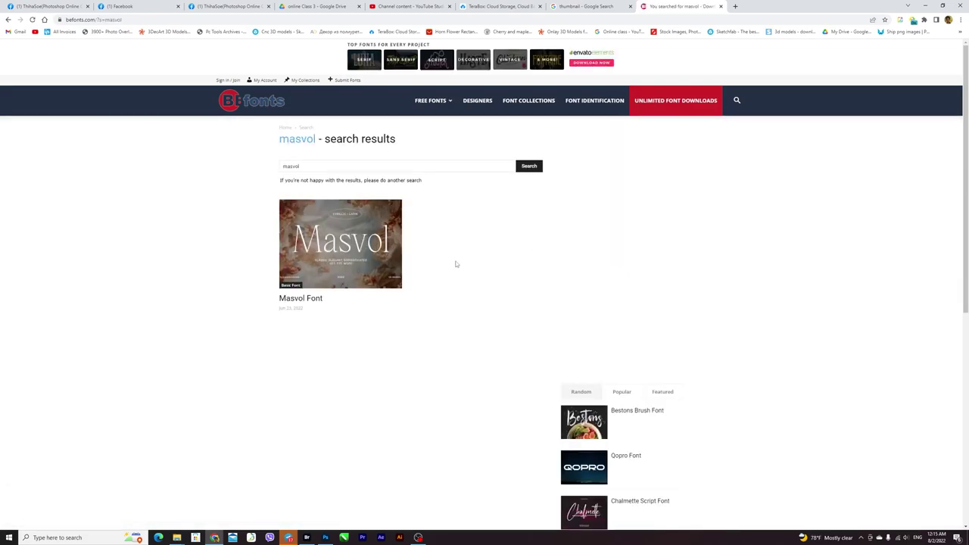
scroll(455, 264, down, 3)
scroll(456, 264, down, 3)
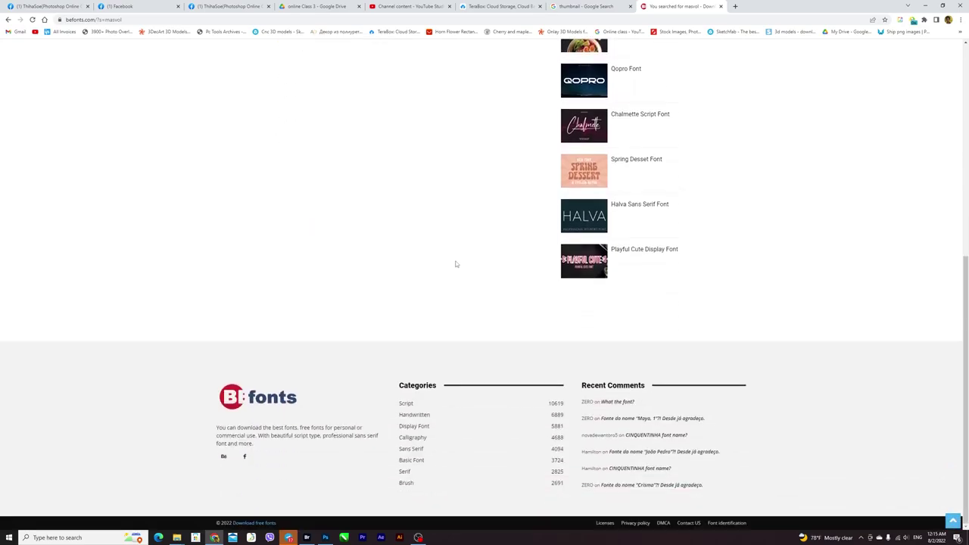
scroll(456, 264, up, 5)
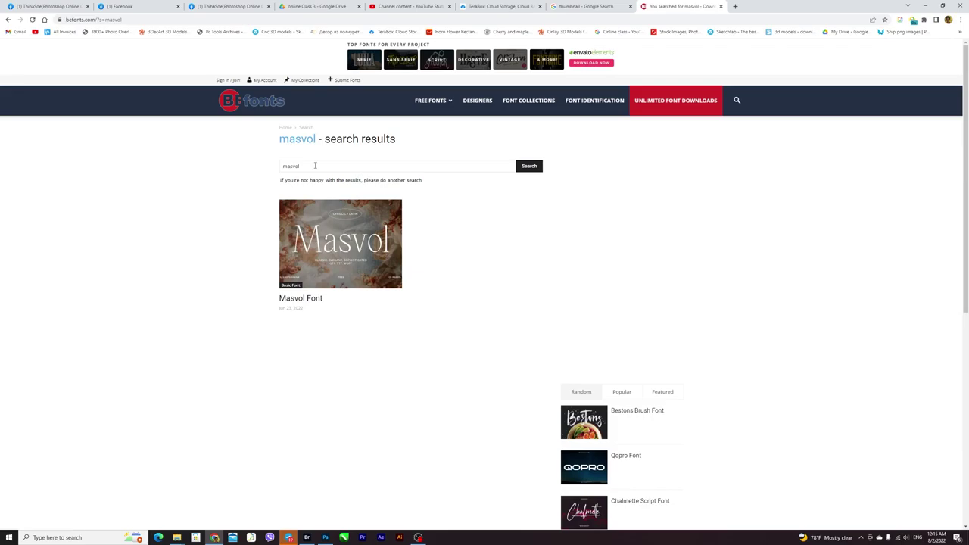
Step: Compare with the logo in Photoshop, then open the Masvol Font detail page
click(324, 536)
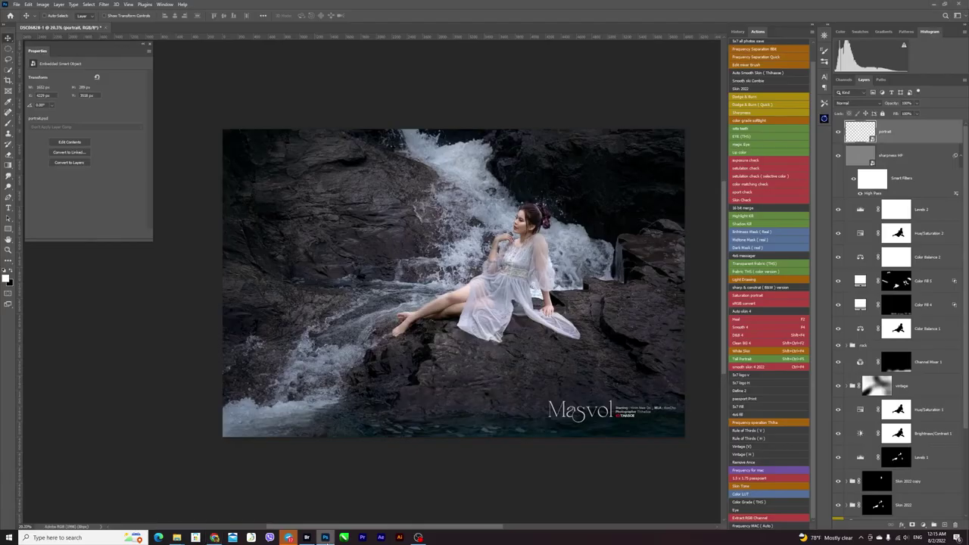
click(324, 536)
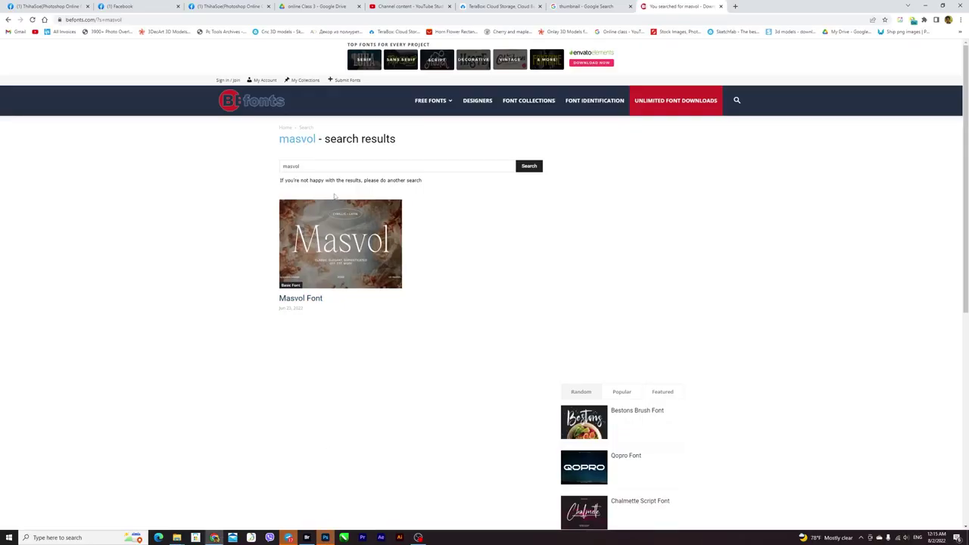
click(528, 168)
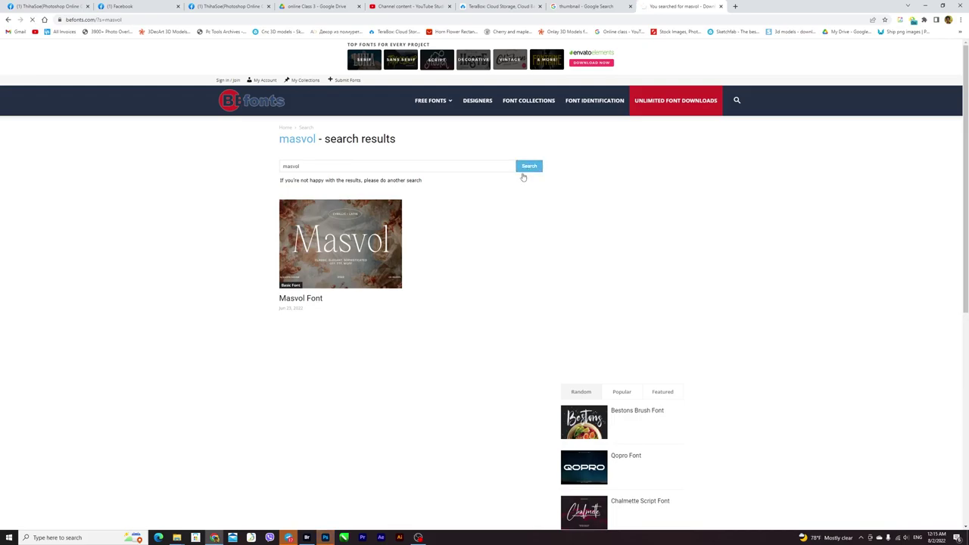
click(326, 255)
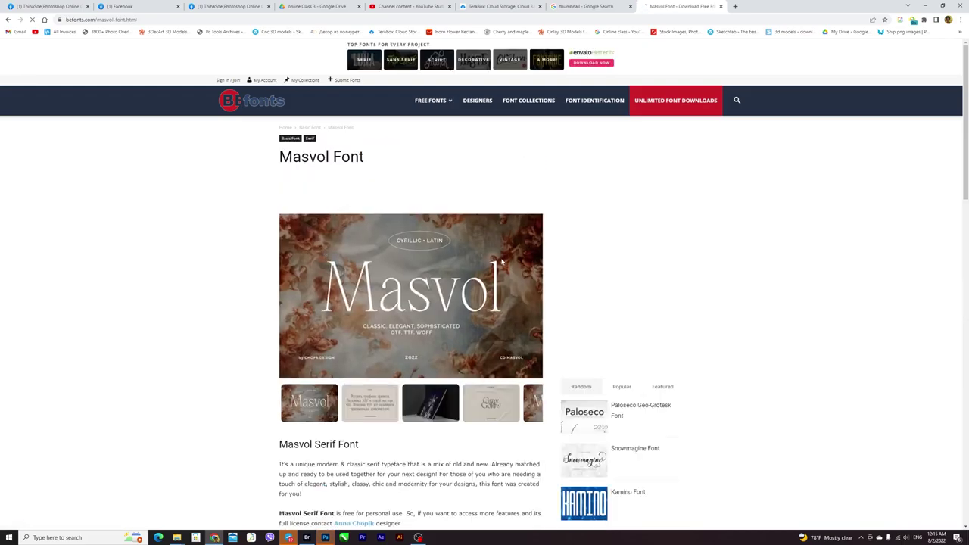
Step: Scroll through the Masvol Font page details
scroll(473, 301, down, 3)
scroll(473, 301, down, 2)
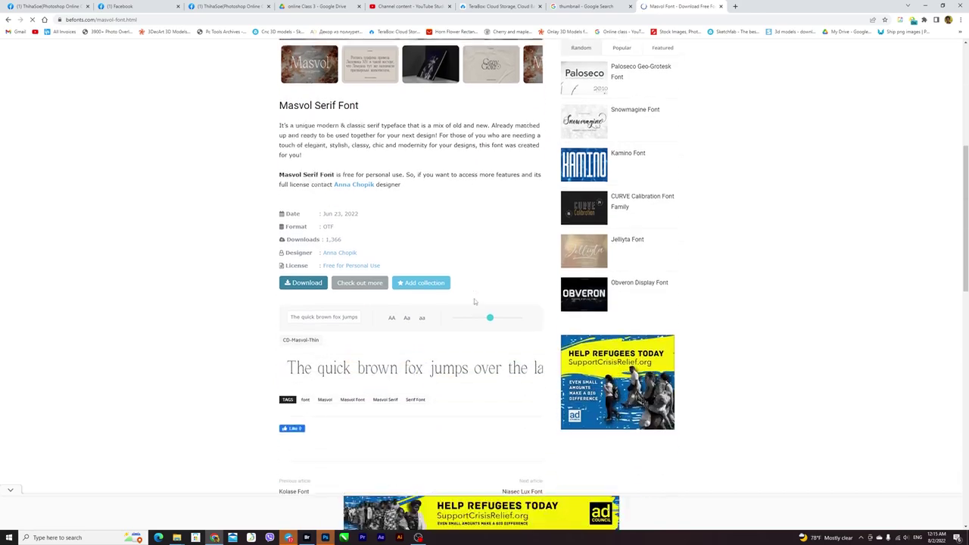
scroll(473, 302, down, 3)
scroll(473, 301, down, 3)
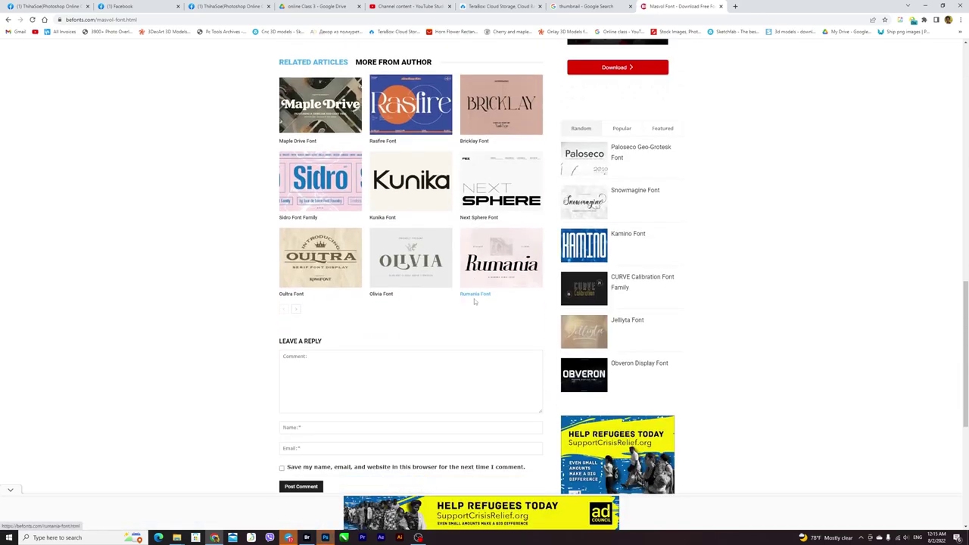
scroll(474, 301, down, 3)
scroll(474, 298, up, 5)
scroll(474, 297, up, 3)
scroll(474, 295, up, 3)
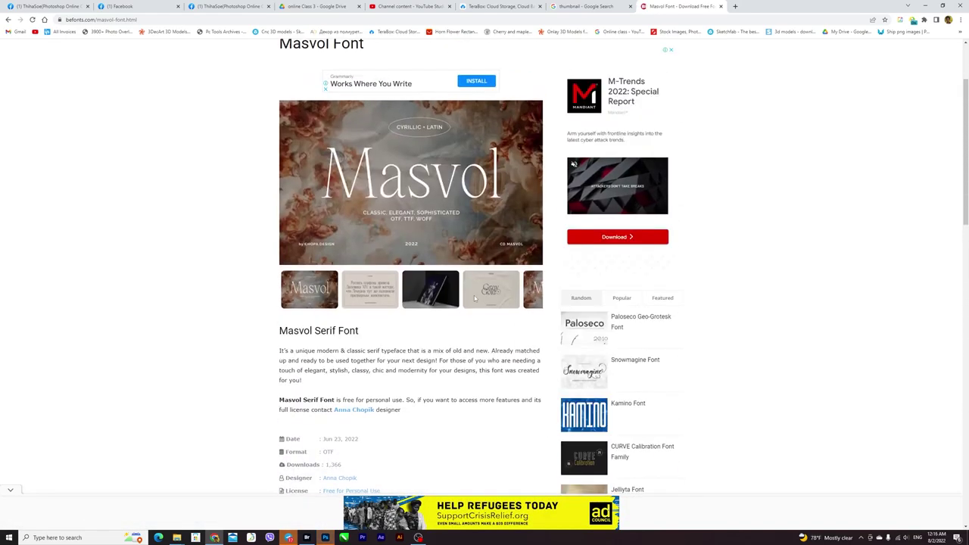
Step: Swipe through the Masvol preview carousel, then minimize the browser
drag(538, 297, 351, 297)
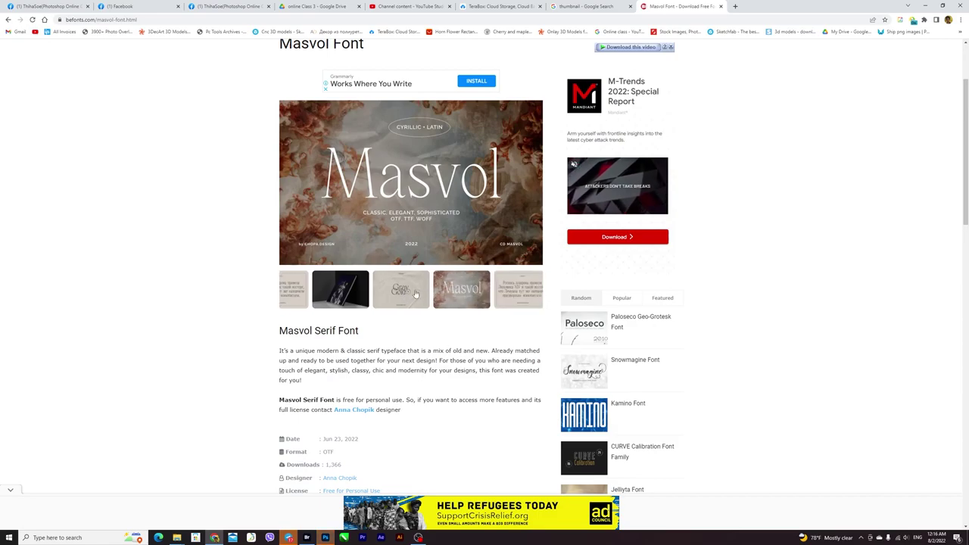
scroll(466, 254, up, 2)
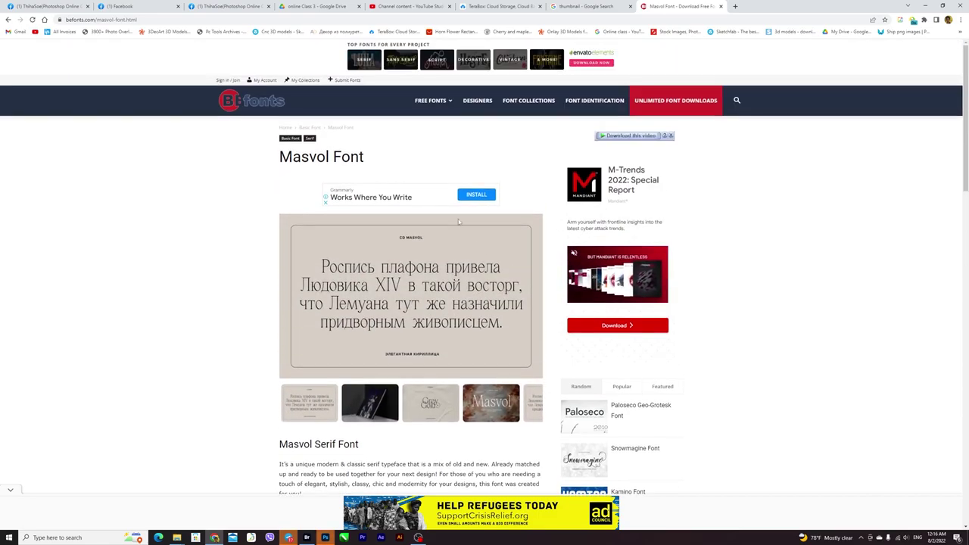
scroll(470, 212, down, 3)
scroll(480, 273, down, 4)
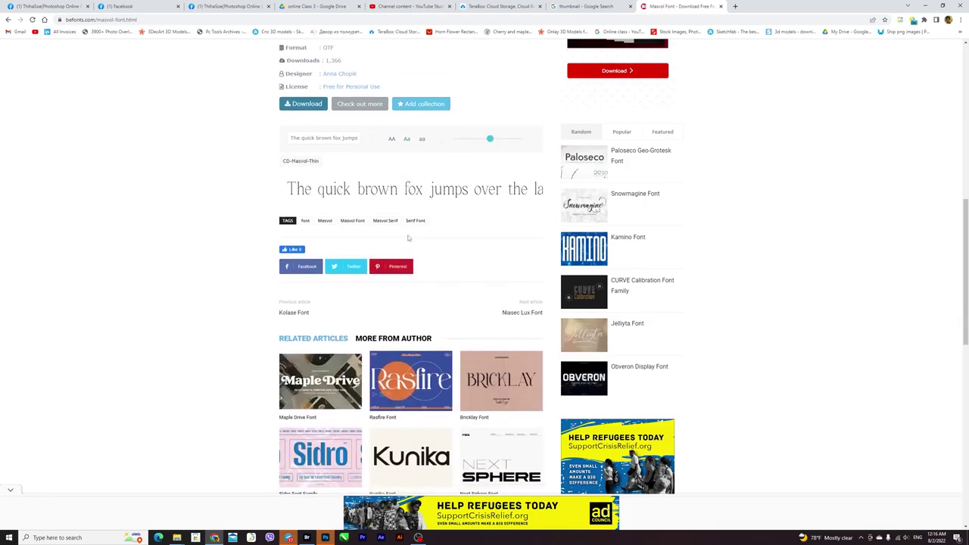
scroll(487, 303, down, 2)
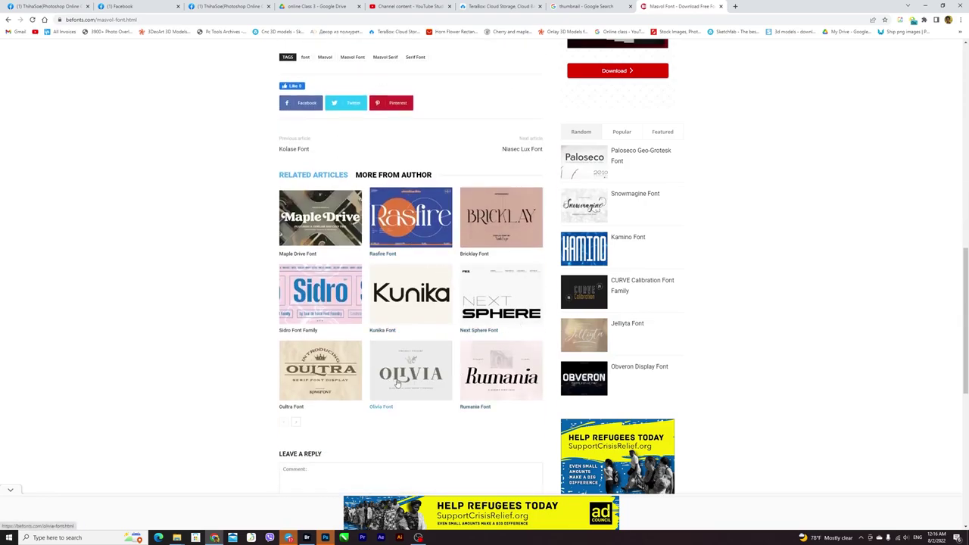
scroll(530, 250, up, 3)
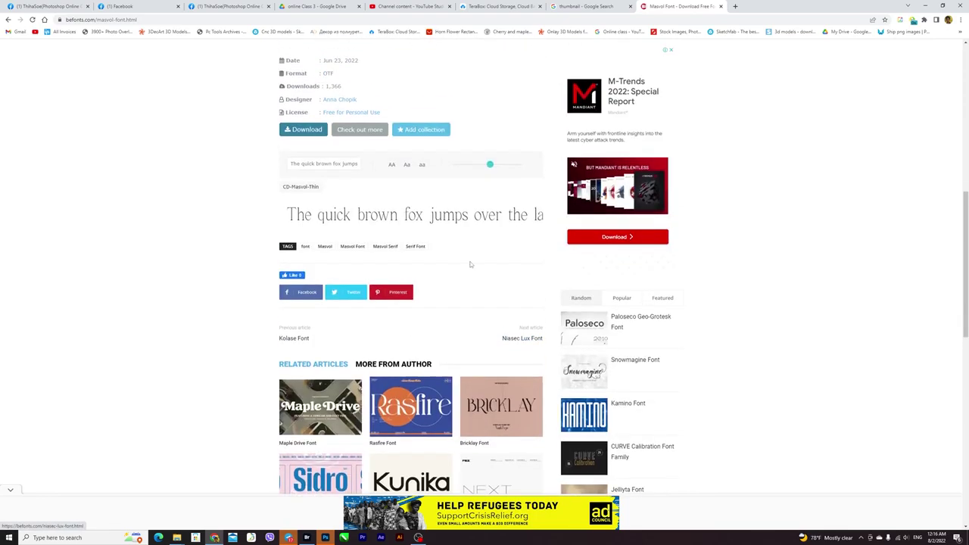
scroll(485, 197, up, 4)
scroll(437, 147, up, 3)
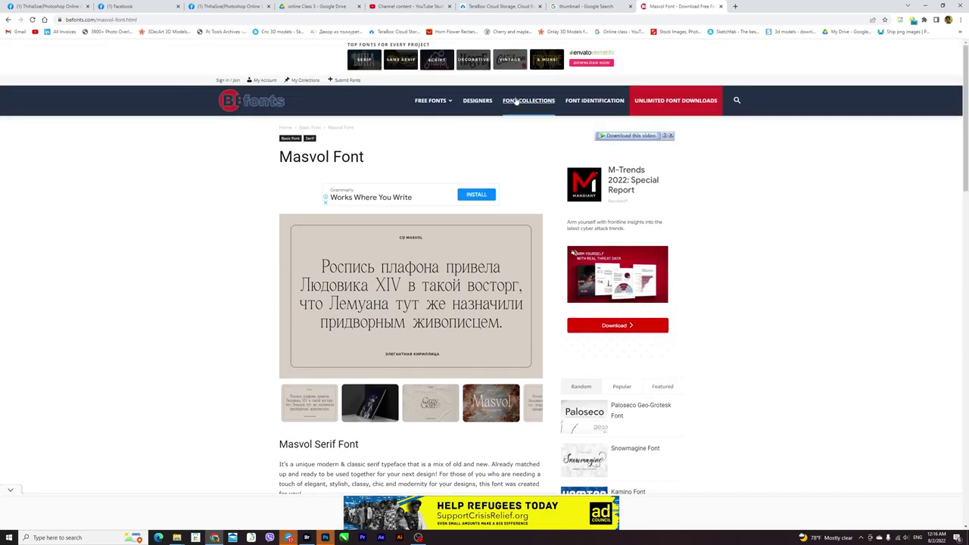
click(925, 6)
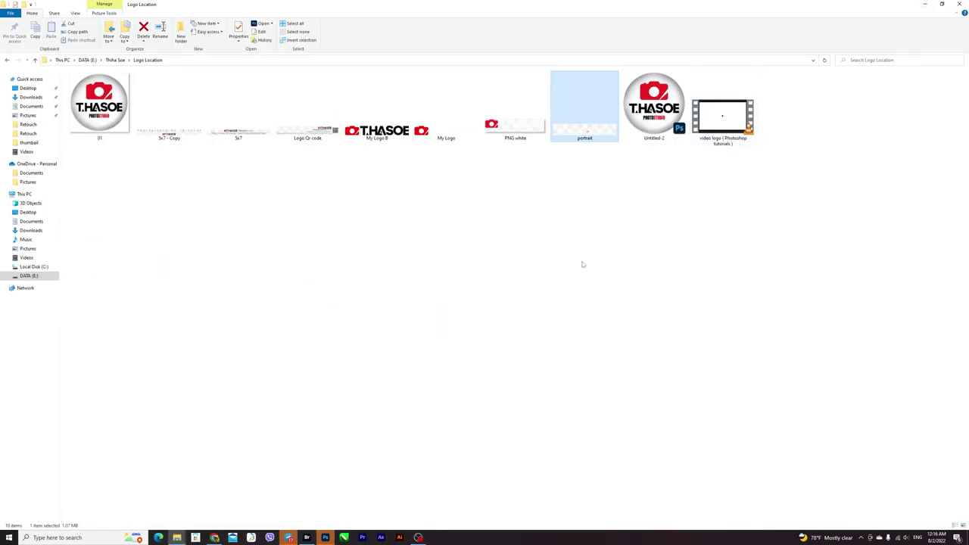
click(325, 536)
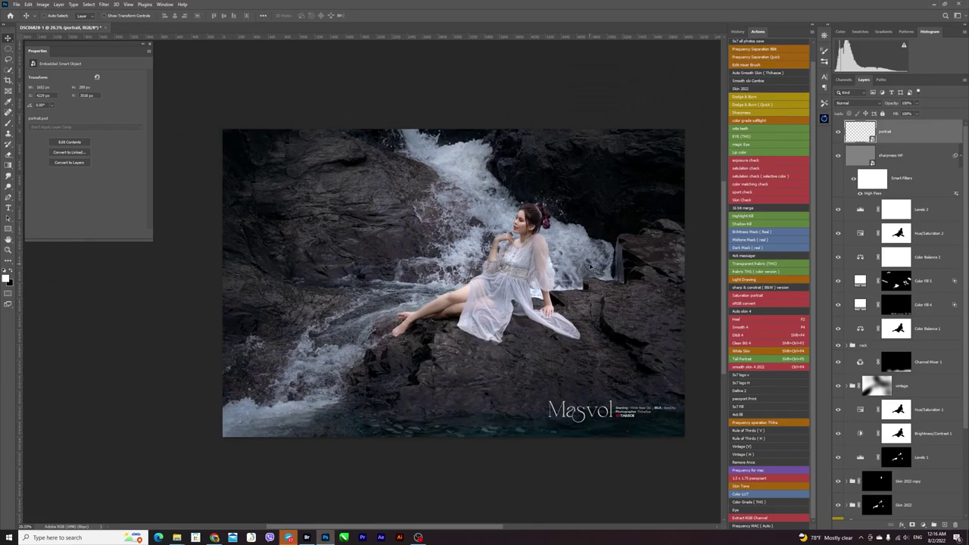
scroll(880, 439, down, 5)
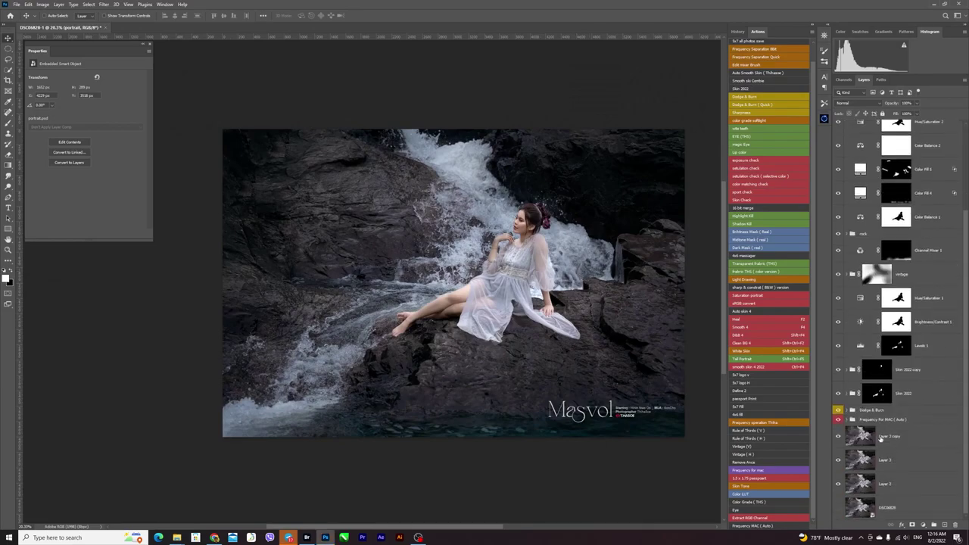
alt+click(838, 485)
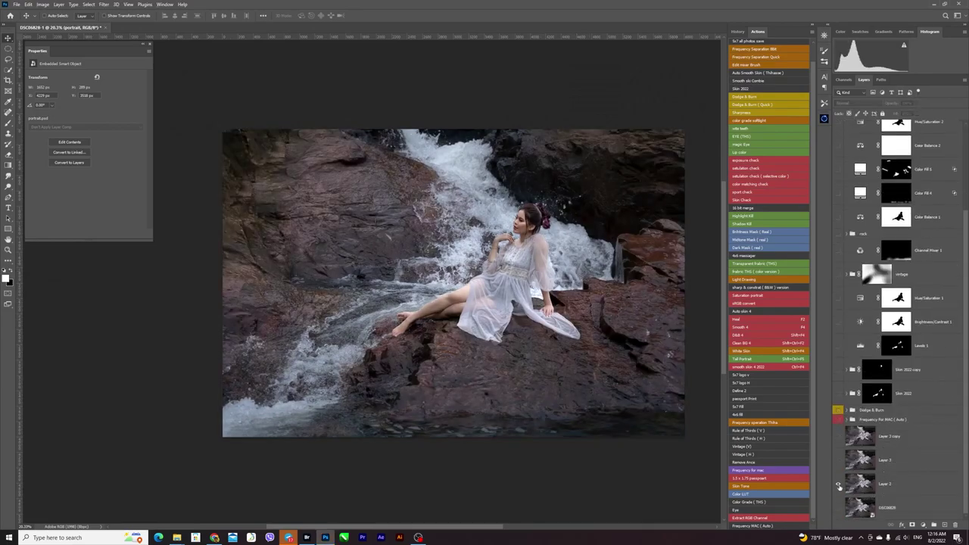
alt+click(838, 484)
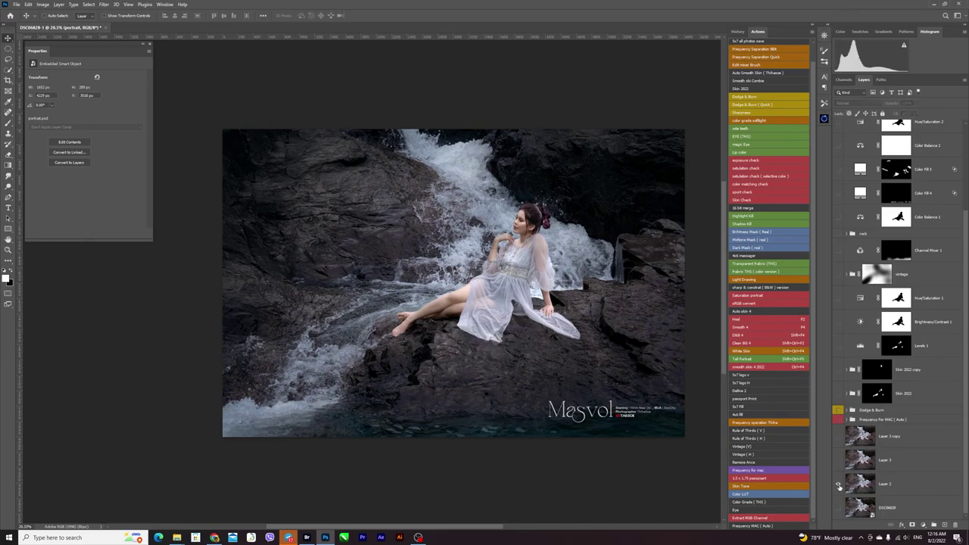
alt+click(838, 485)
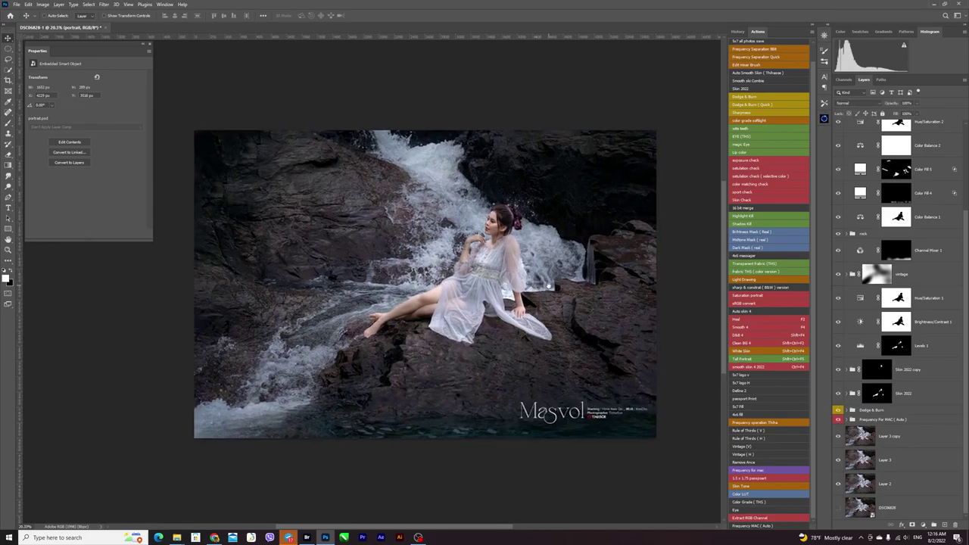
scroll(576, 277, up, 2)
scroll(598, 274, left, 1)
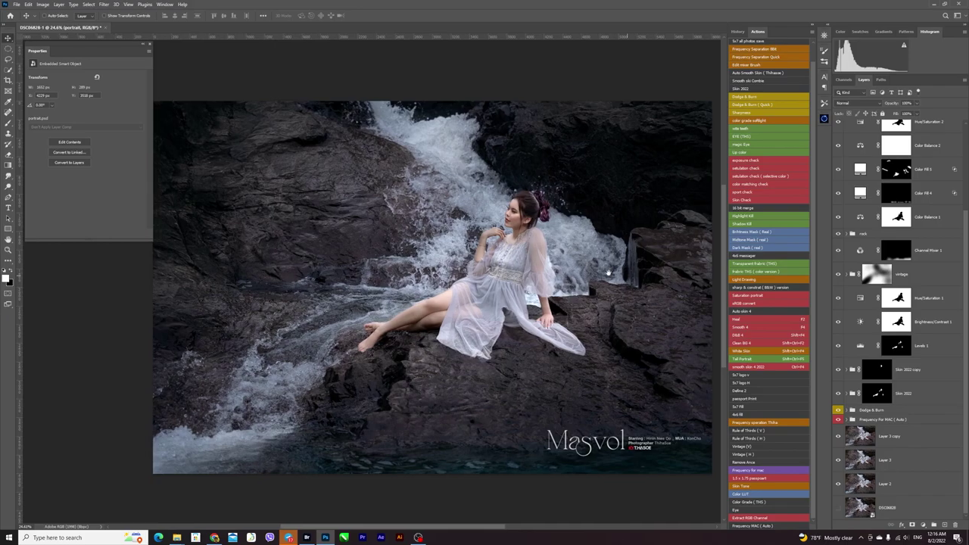
scroll(610, 276, down, 1)
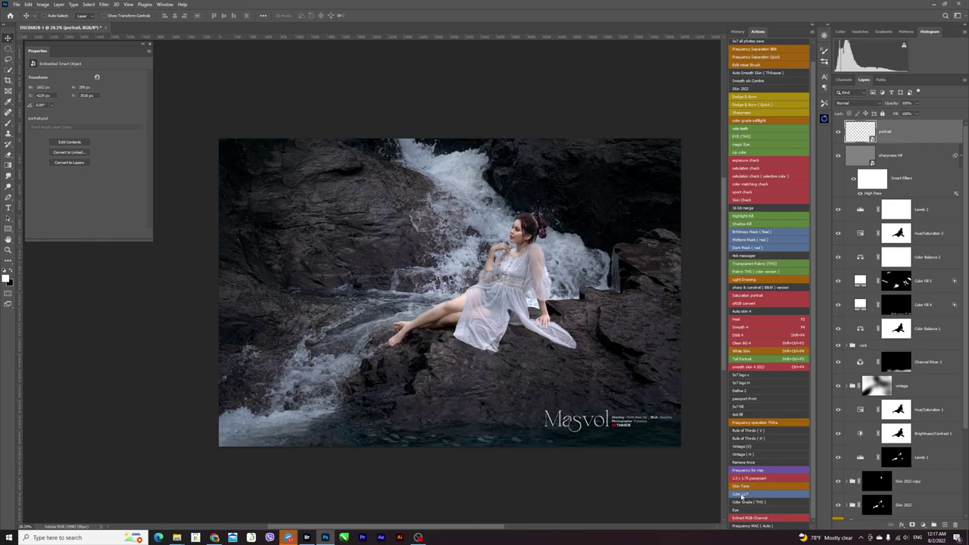
click(741, 494)
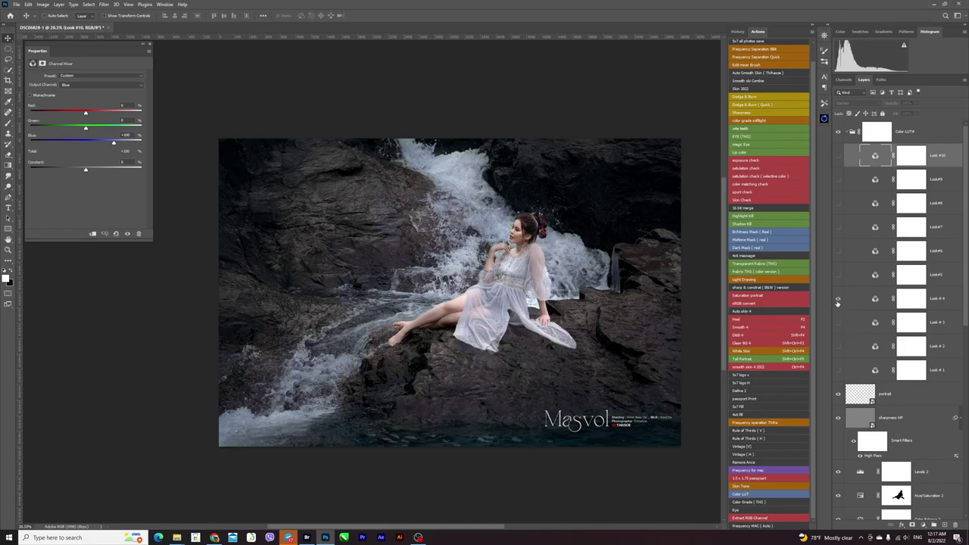
click(837, 276)
click(838, 229)
click(838, 182)
click(838, 156)
click(838, 157)
click(838, 157)
click(838, 158)
click(838, 157)
click(838, 131)
click(849, 132)
mouse_move(904, 133)
mouse_down()
mouse_move(787, 367)
mouse_move(954, 525)
mouse_up()
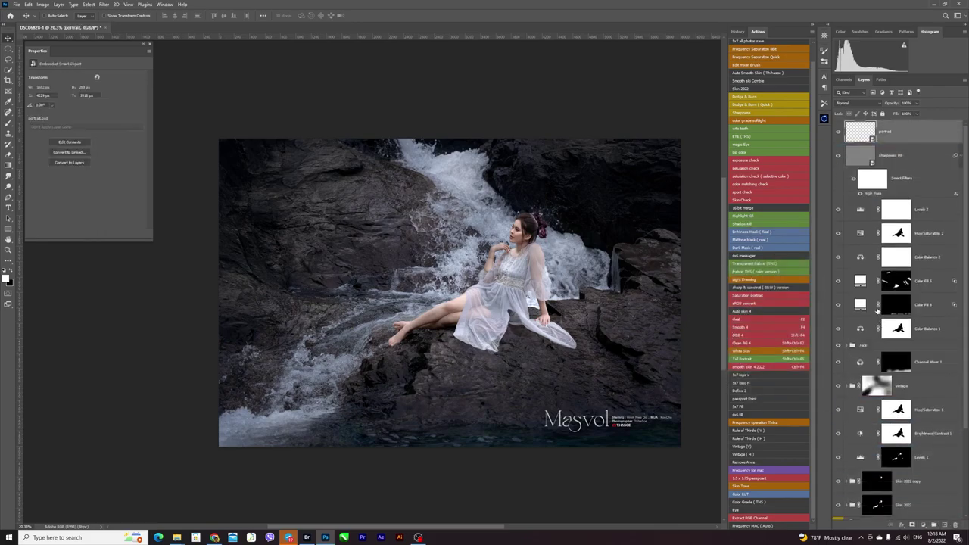
click(763, 503)
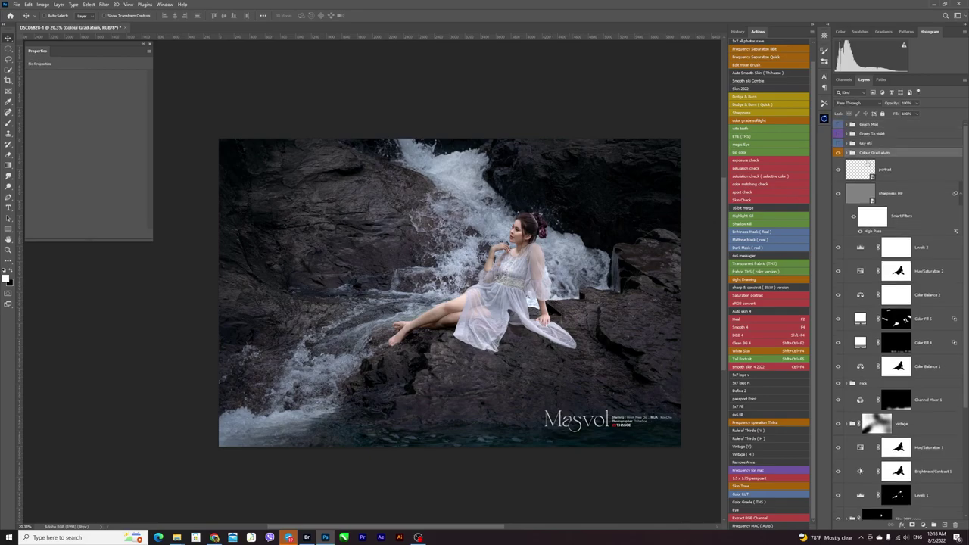
Step: Hide the Colour Grad album group, delete the four new grading groups, then view Layer 2 alone
click(838, 153)
shift+click(871, 125)
drag(870, 126, 951, 524)
scroll(553, 256, up, 1)
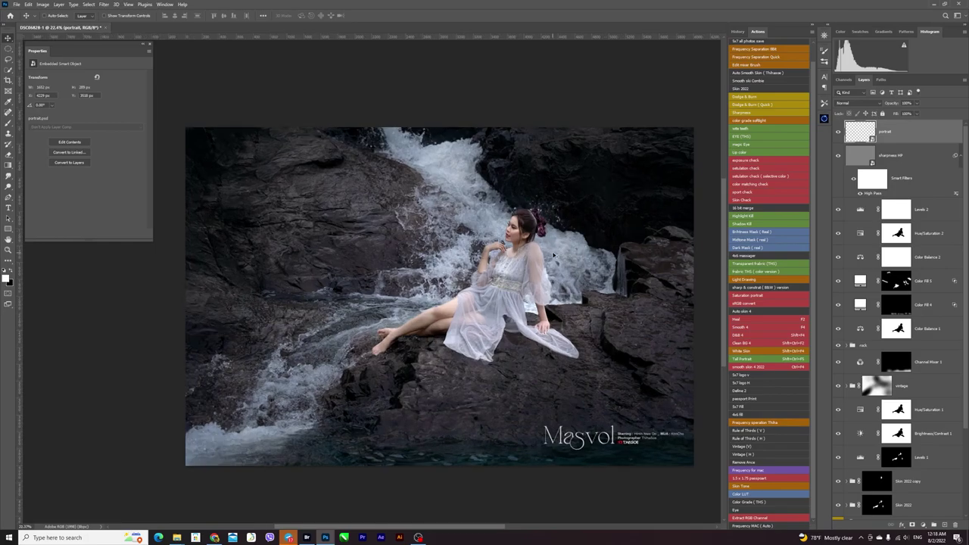
scroll(553, 256, down, 1)
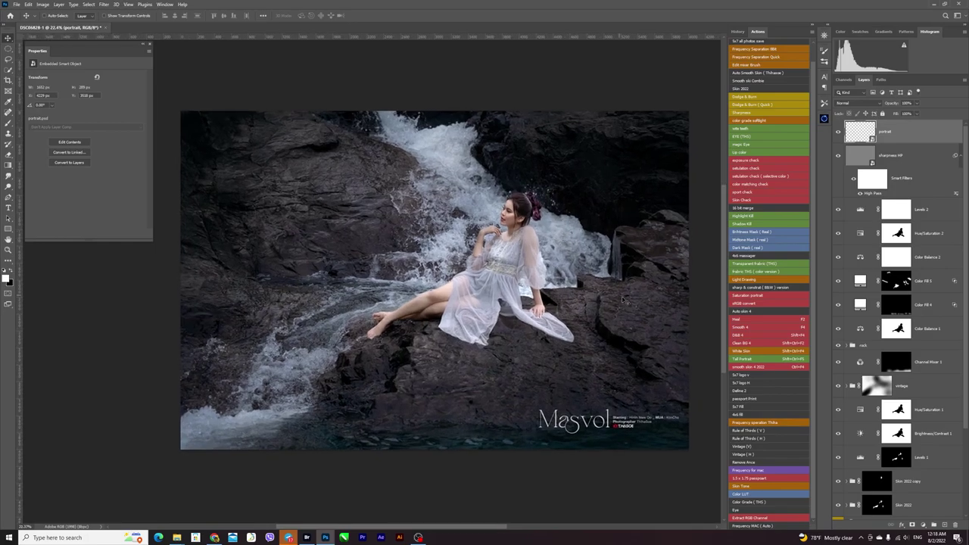
scroll(870, 407, down, 3)
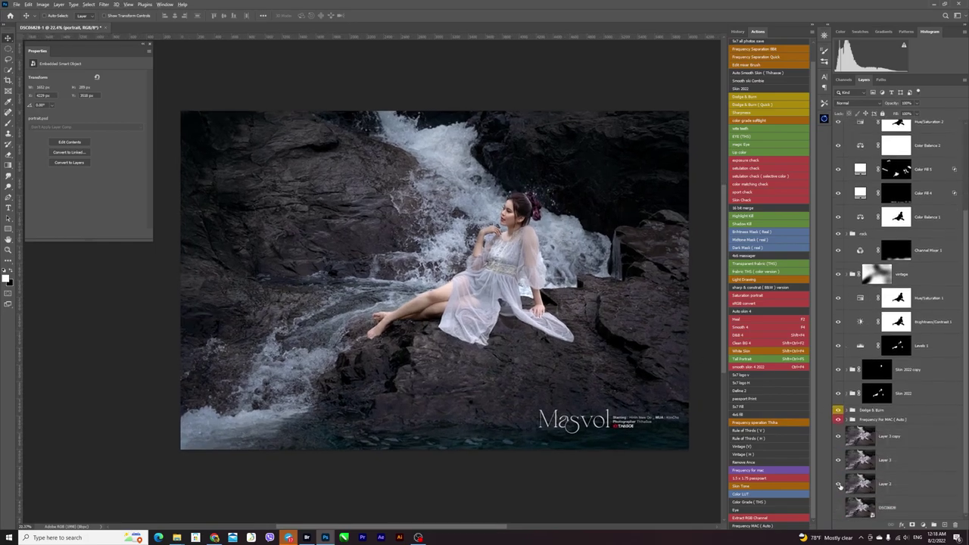
alt+click(839, 486)
click(307, 538)
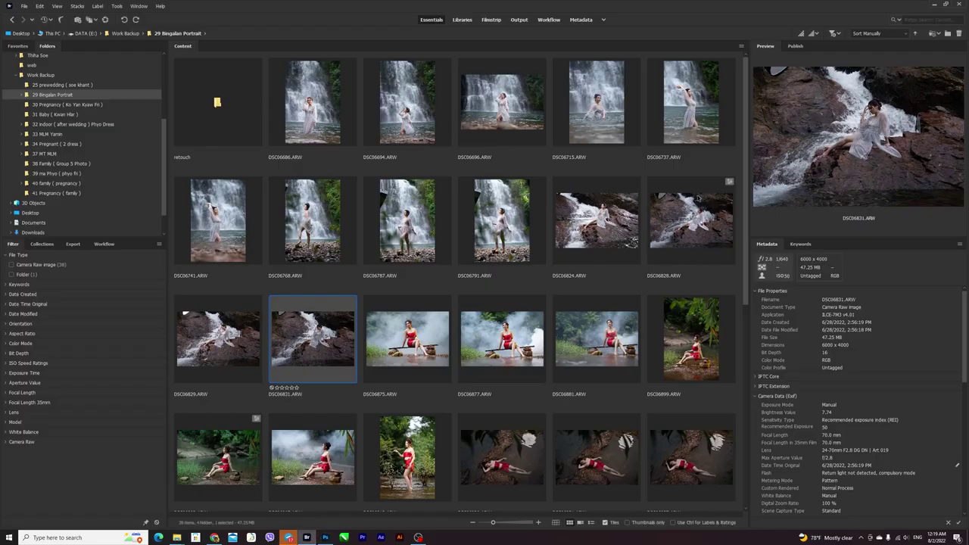
click(697, 199)
key(space)
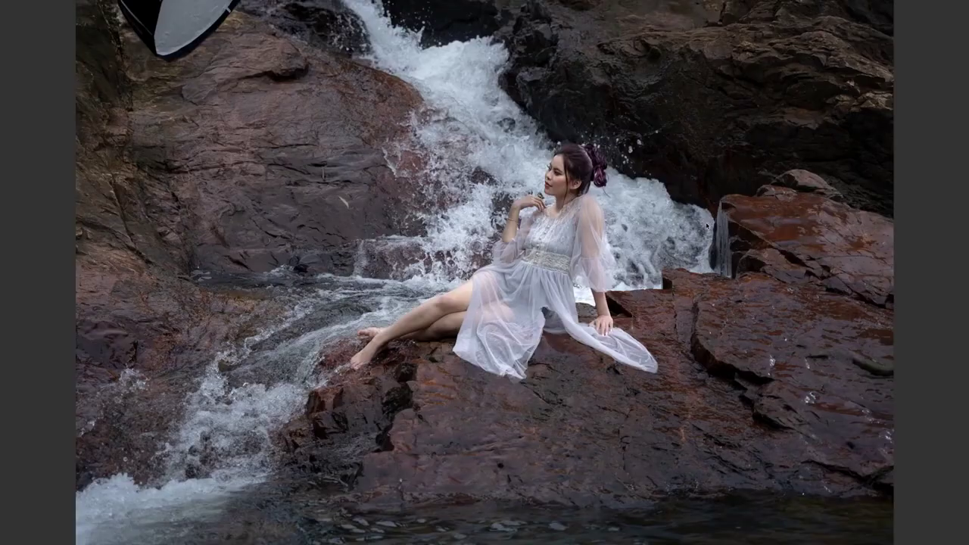
key(space)
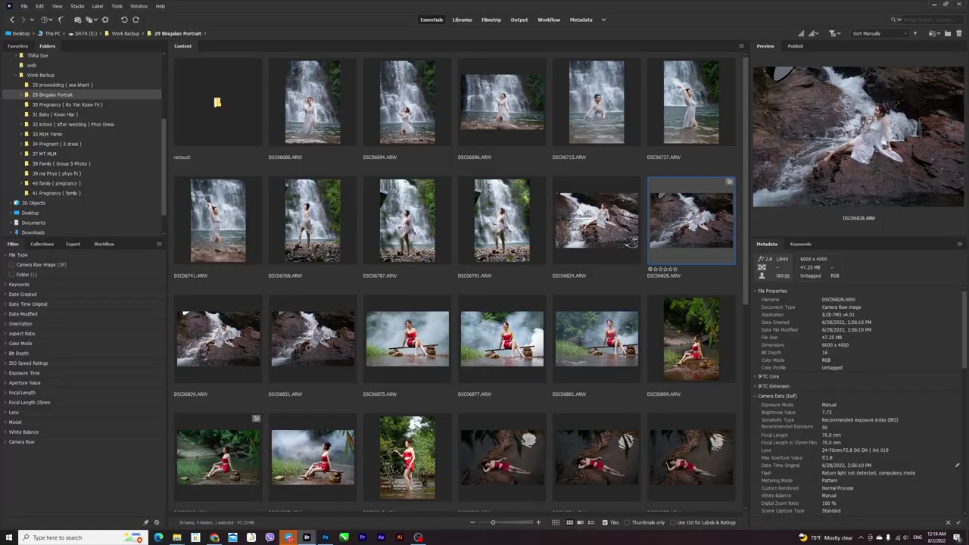
click(308, 347)
key(space)
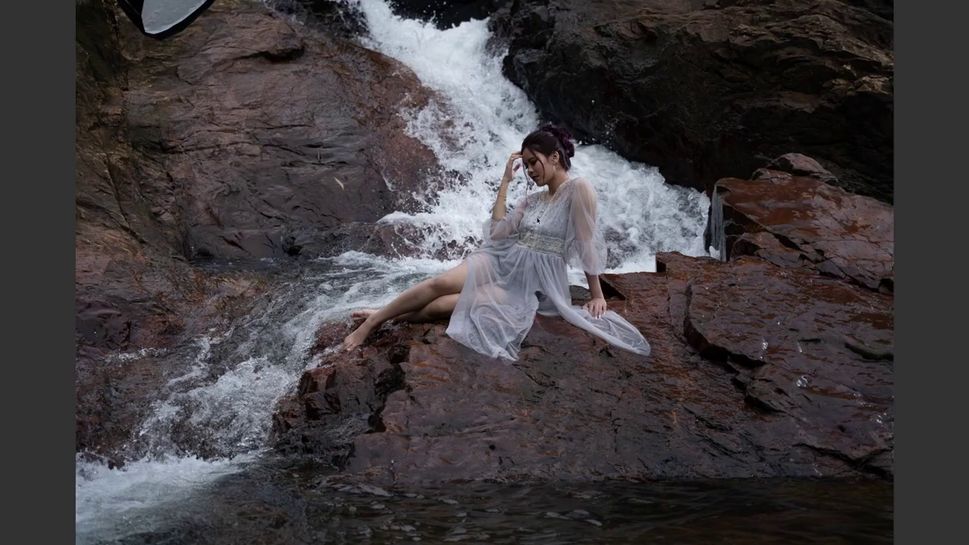
key(space)
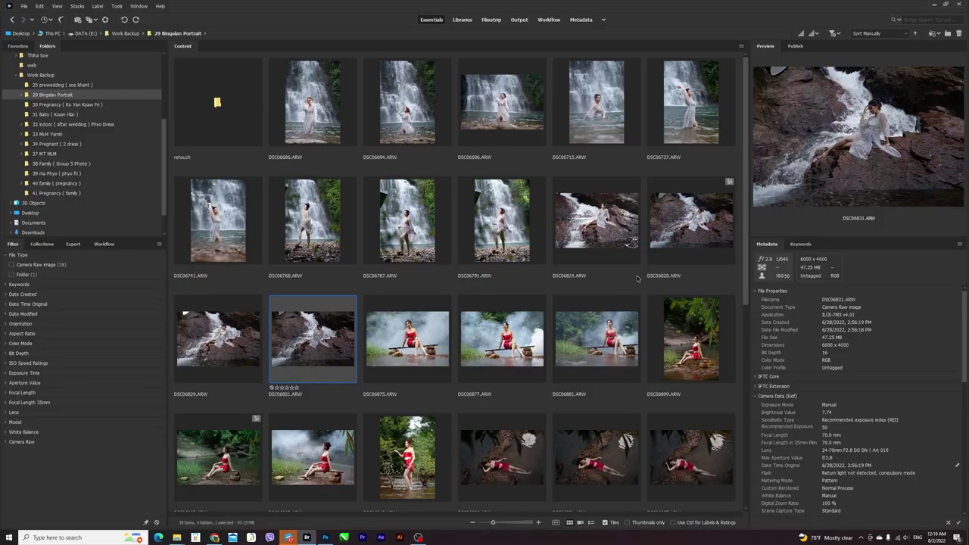
click(219, 351)
key(space)
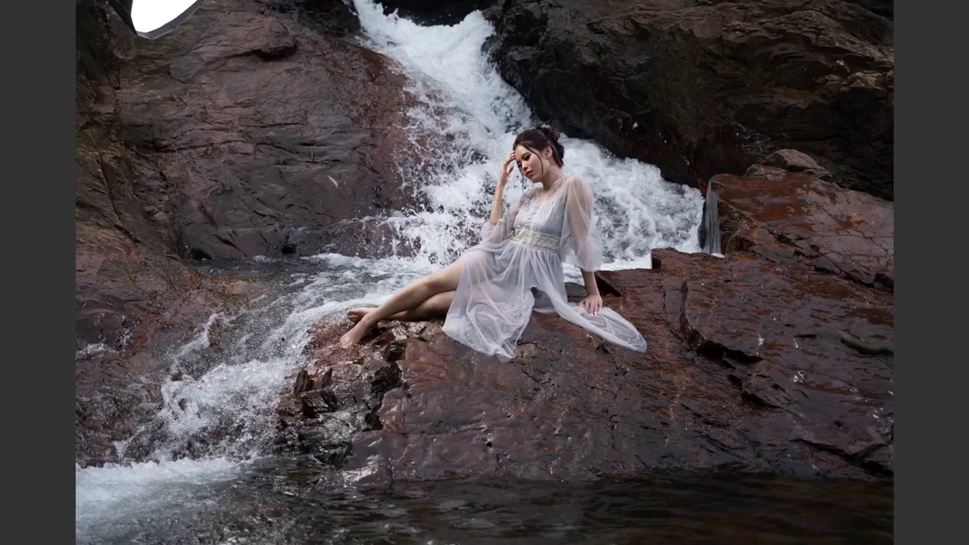
key(space)
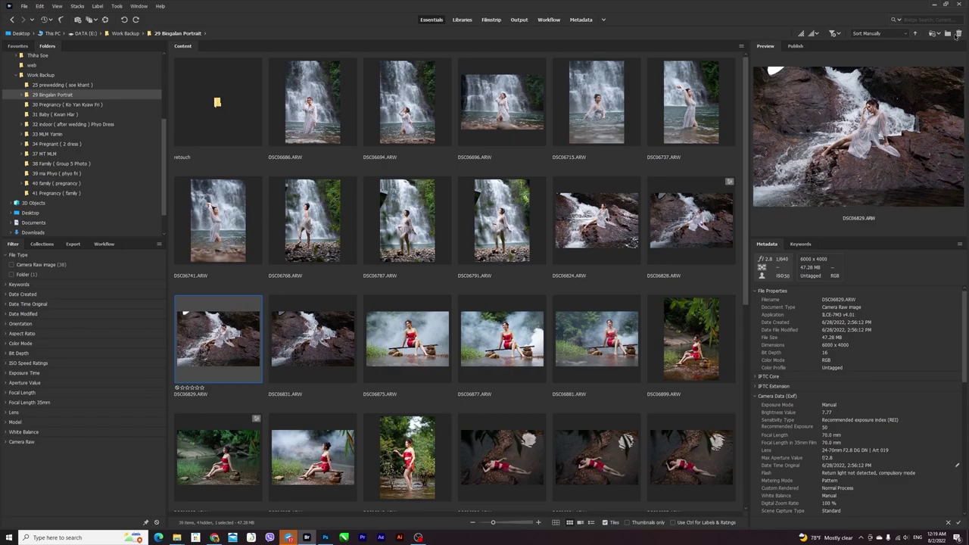
click(932, 5)
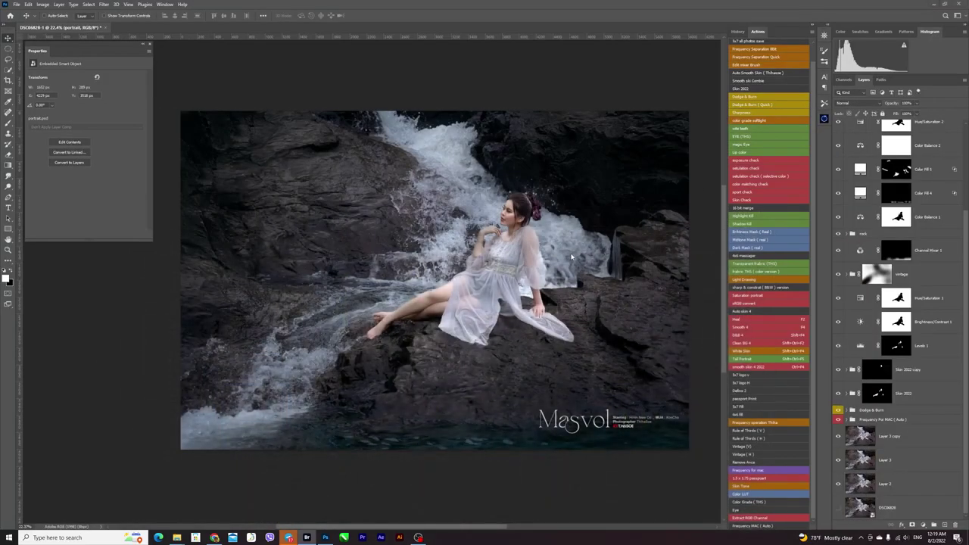
Step: Drag the Masvol logo from the bottom-right corner onto the rocks left of the woman
scroll(927, 274, up, 5)
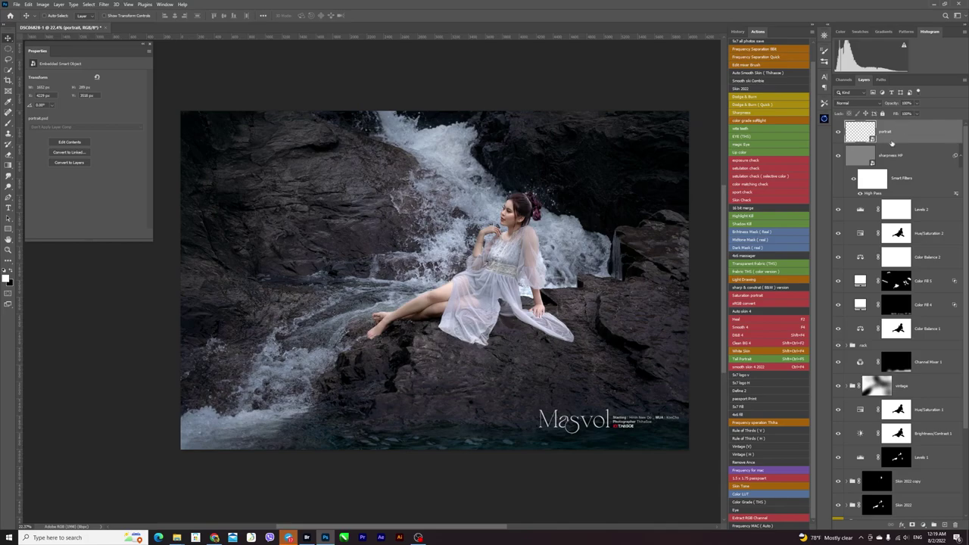
mouse_move(649, 425)
mouse_down()
mouse_move(350, 257)
mouse_move(377, 258)
mouse_up()
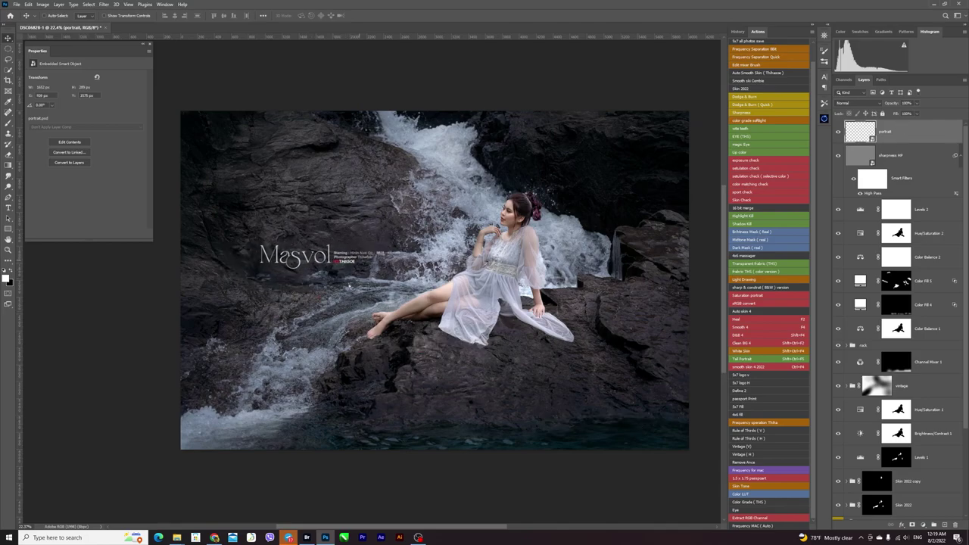
drag(369, 308, 365, 299)
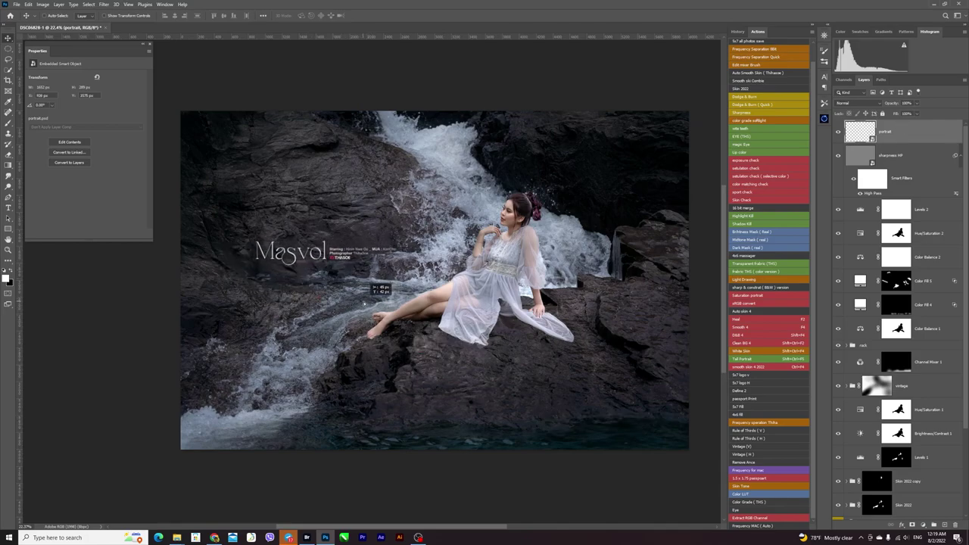
drag(365, 299, 367, 300)
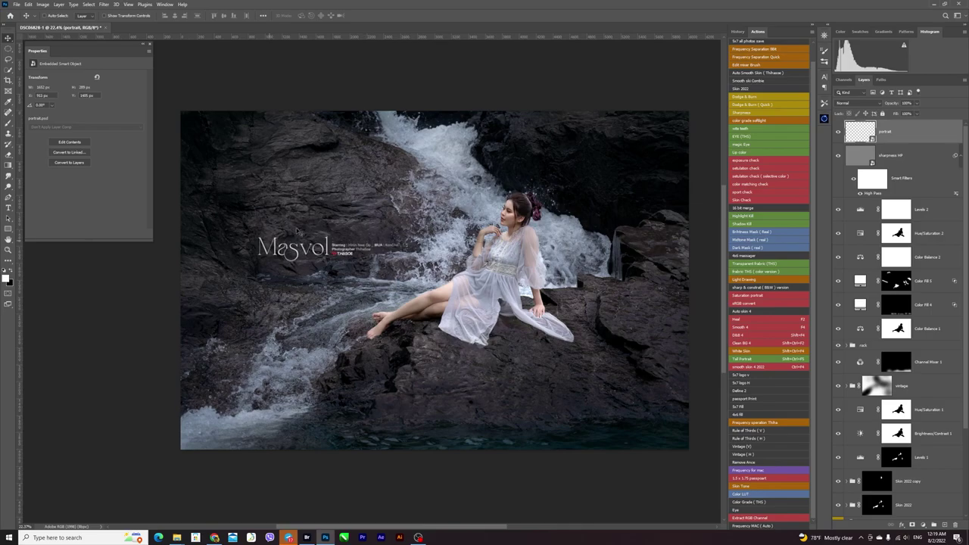
click(912, 156)
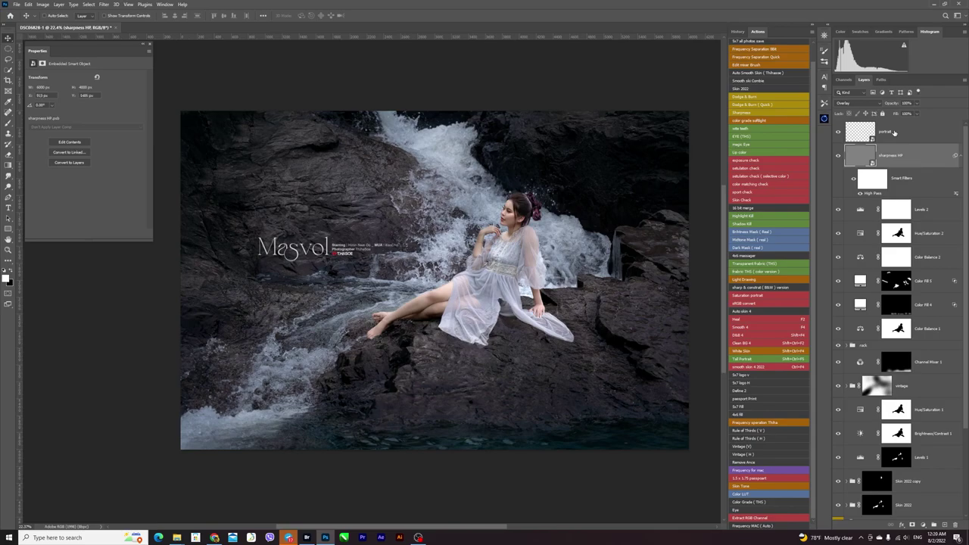
Step: Create Layer 4 above sharpness HF and brush two soft strokes around the Masvol logo
ctrl+click(909, 160)
click(945, 524)
key(b)
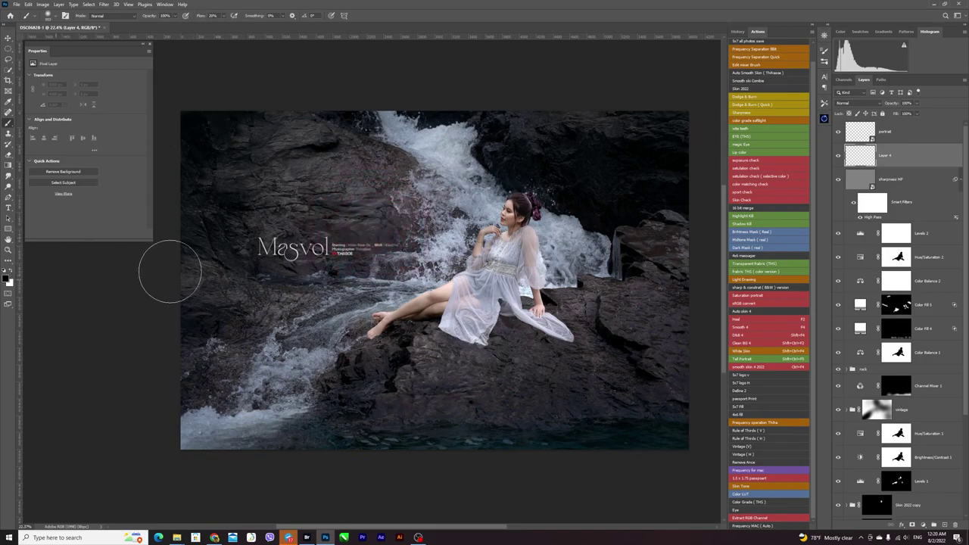
drag(362, 240, 415, 227)
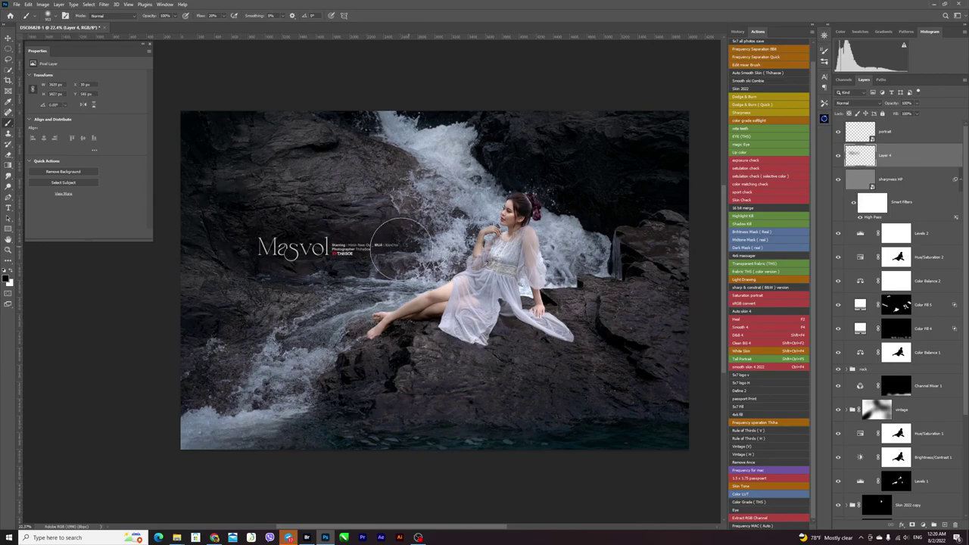
mouse_move(385, 195)
mouse_down()
mouse_move(408, 227)
mouse_move(243, 205)
mouse_up()
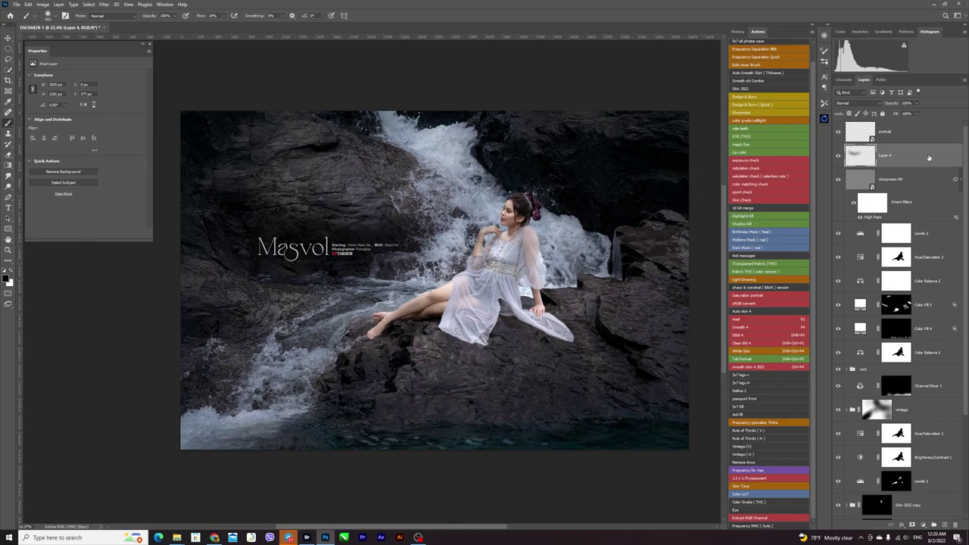
Step: Set Layer 4's Underlying Layer Blend If white slider so it shows only over darker tones
double_click(929, 157)
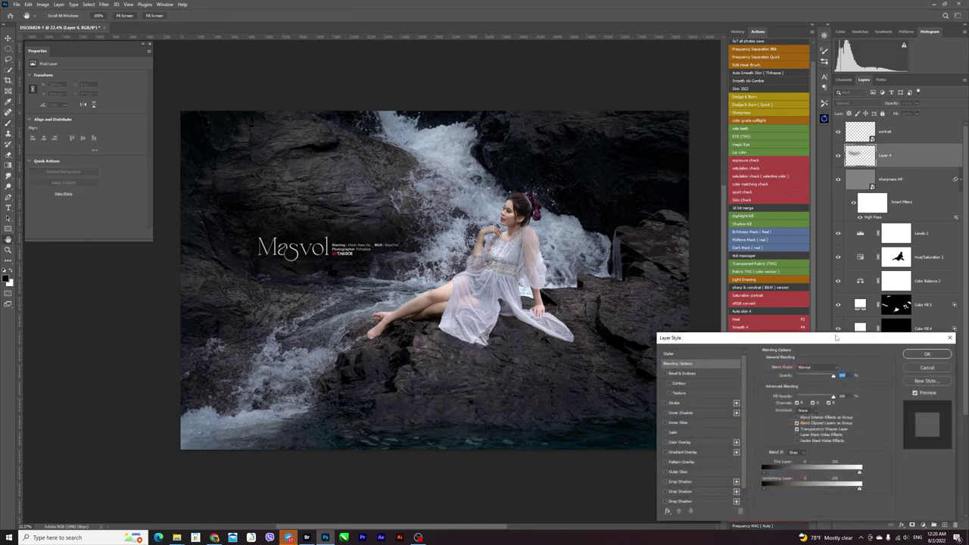
drag(856, 339, 776, 248)
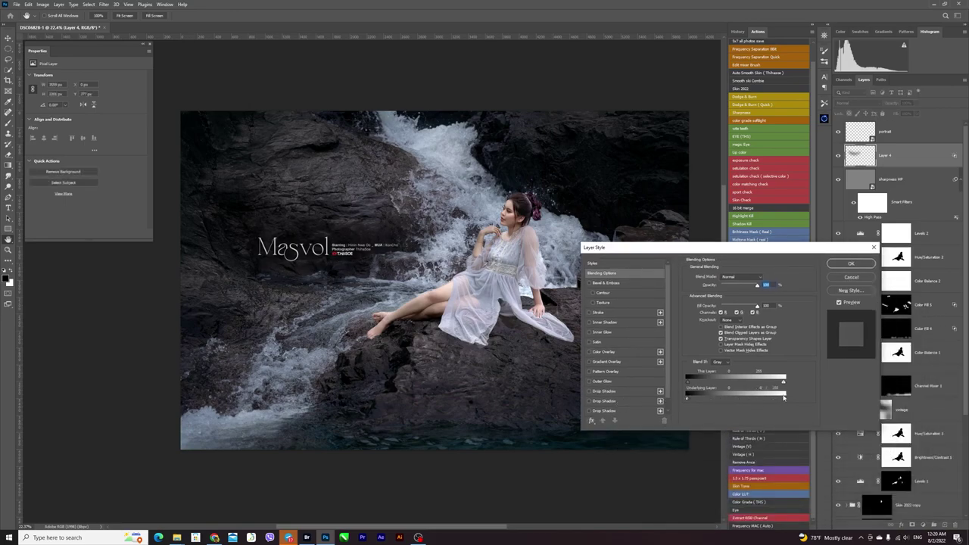
drag(763, 399, 730, 399)
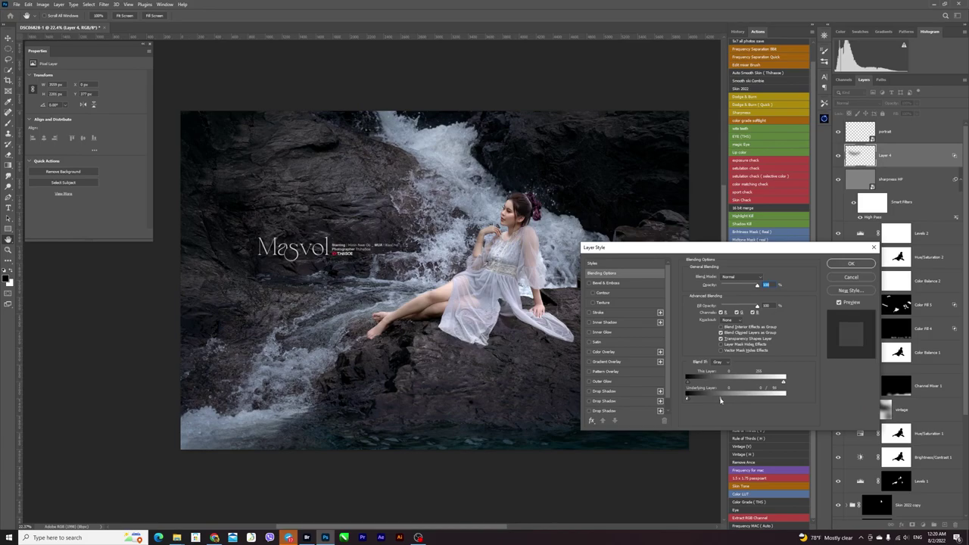
click(833, 264)
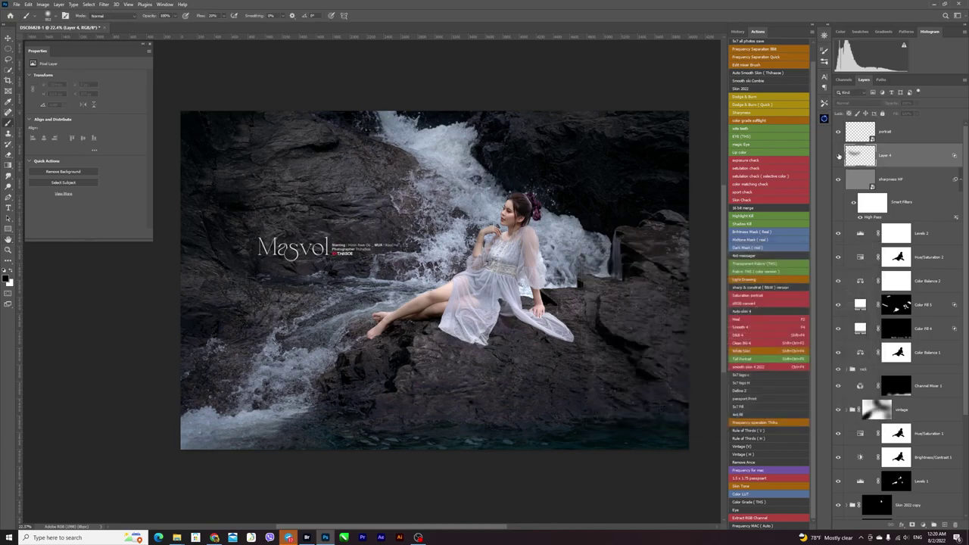
drag(917, 103, 905, 114)
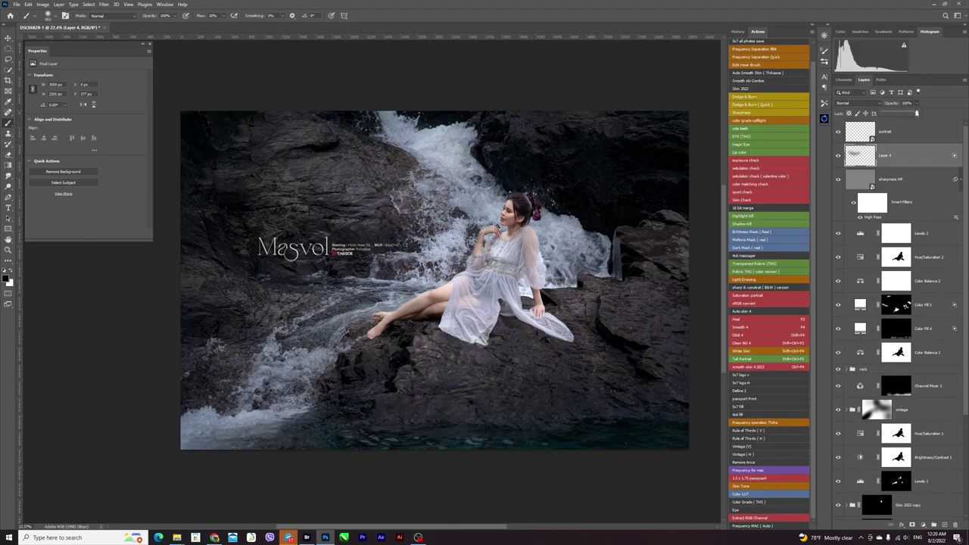
key(v)
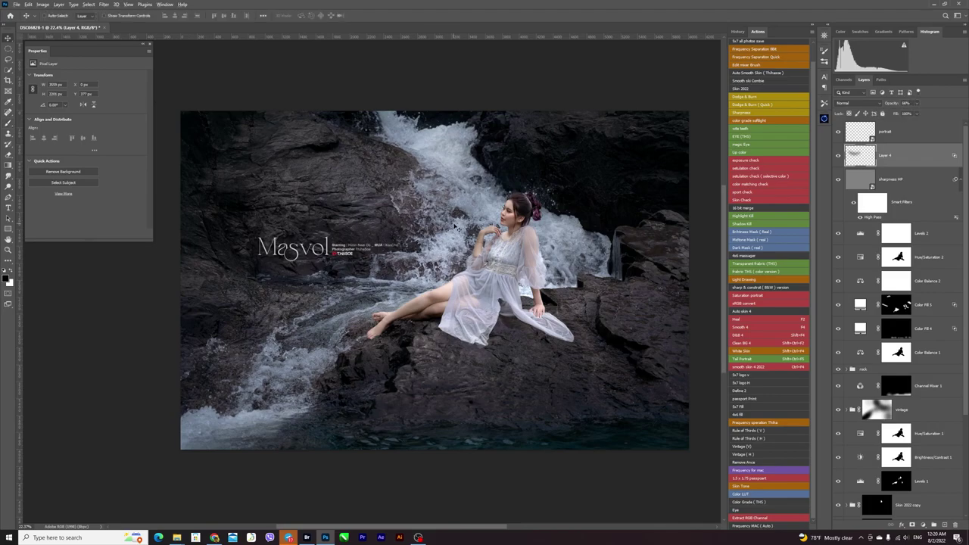
scroll(467, 218, down, 3)
scroll(467, 218, up, 2)
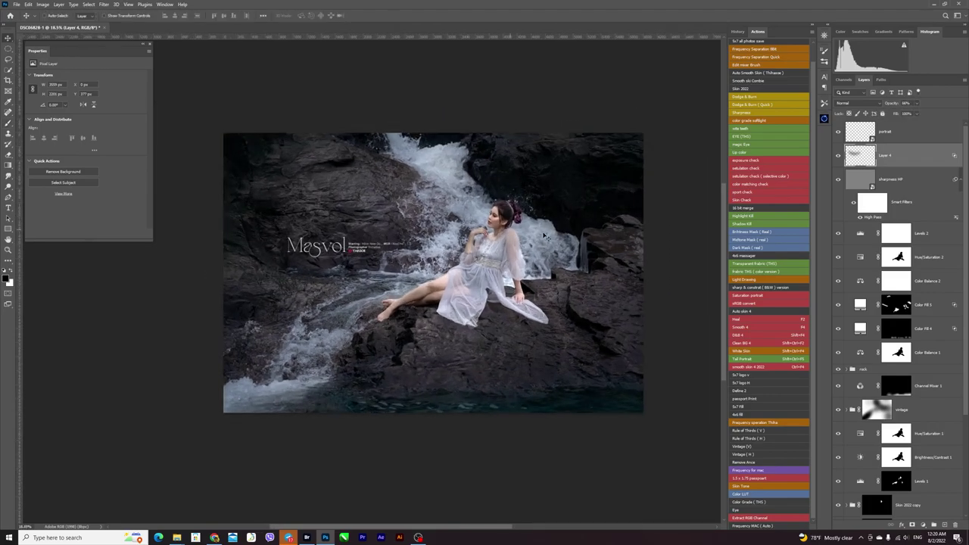
drag(580, 253, 595, 249)
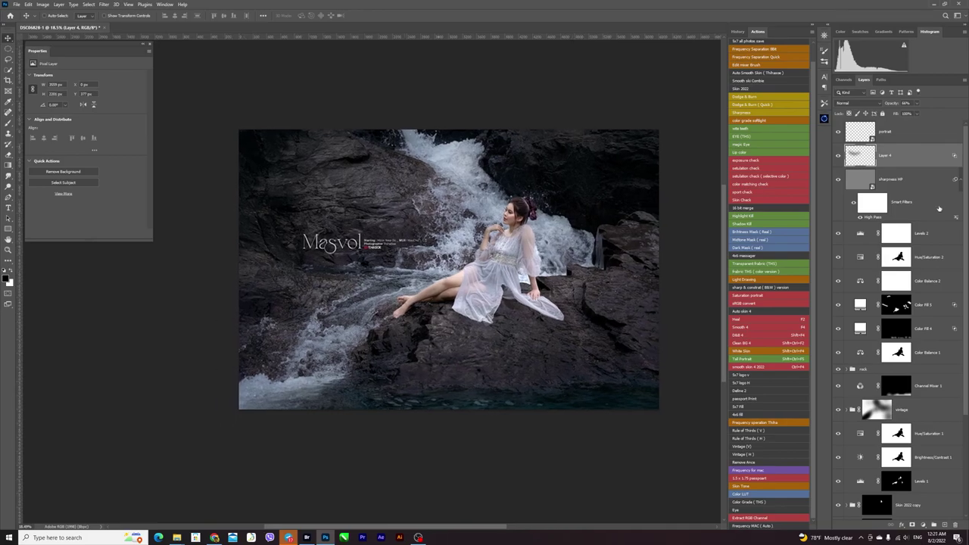
scroll(906, 357, down, 2)
scroll(906, 358, up, 2)
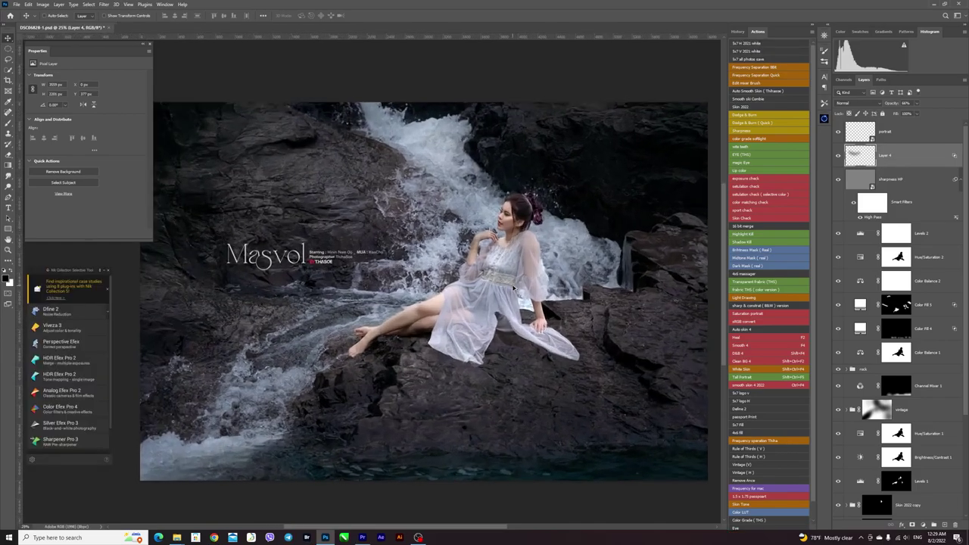
scroll(514, 288, down, 1)
scroll(539, 283, down, 1)
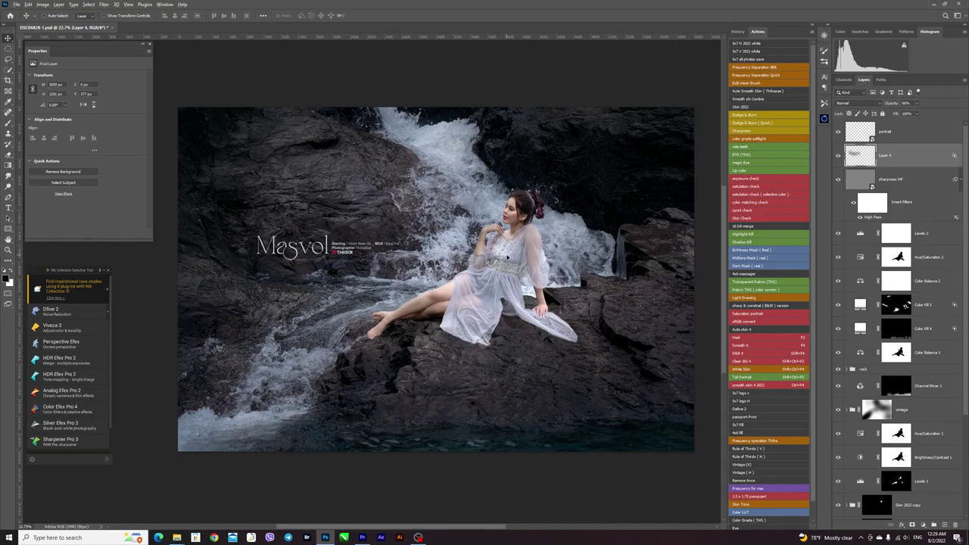
scroll(507, 257, up, 1)
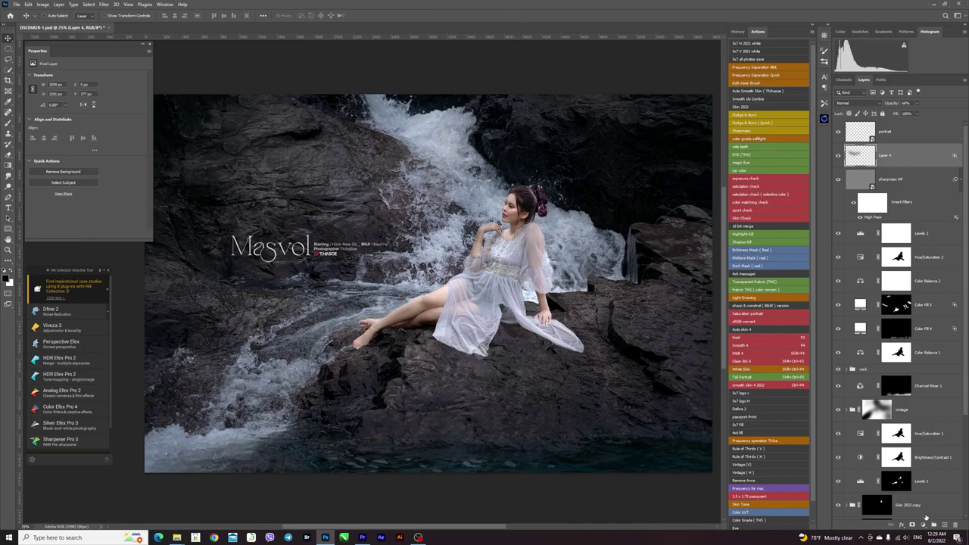
Step: Add Color Balance 3 with Hue/Saturation 2's figure mask copied onto it and Cyan–Red at 0
click(924, 524)
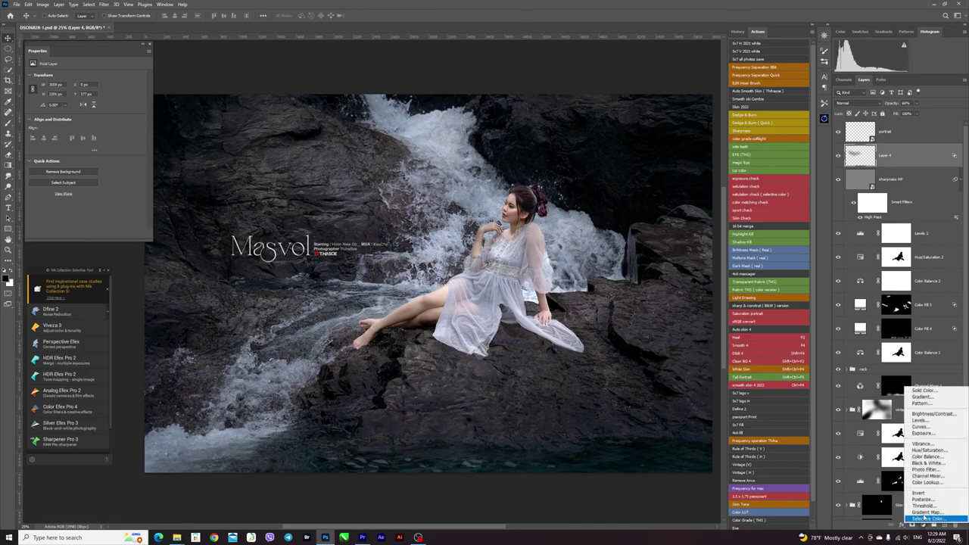
click(939, 458)
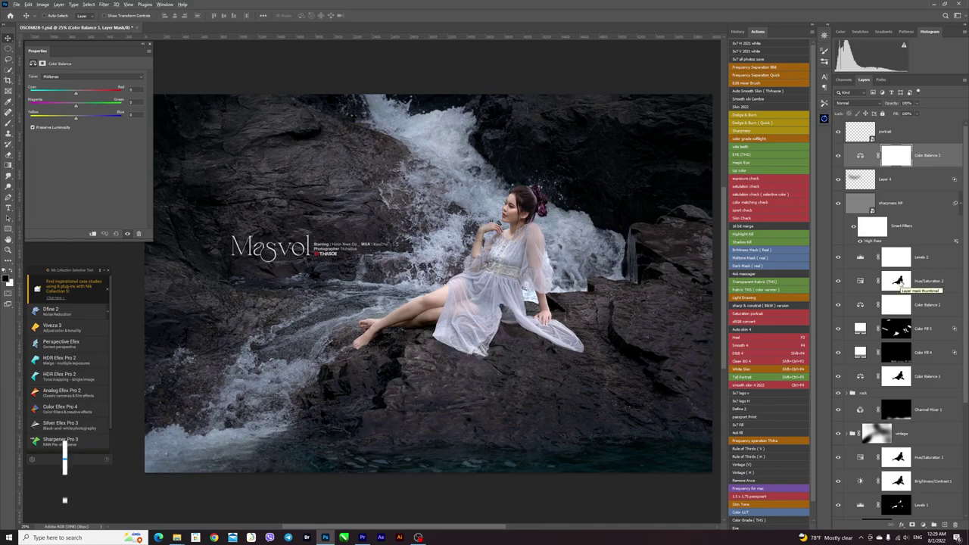
drag(898, 282, 898, 157)
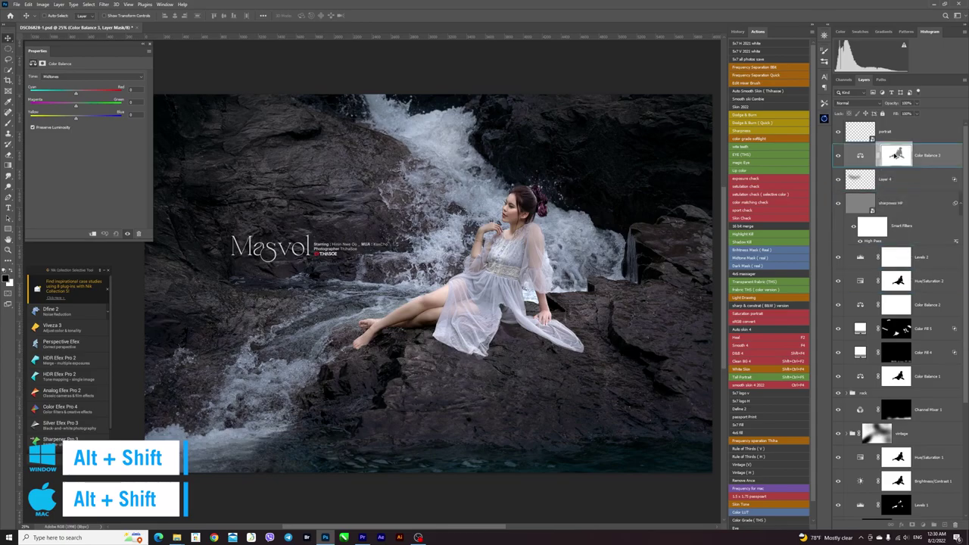
click(897, 157)
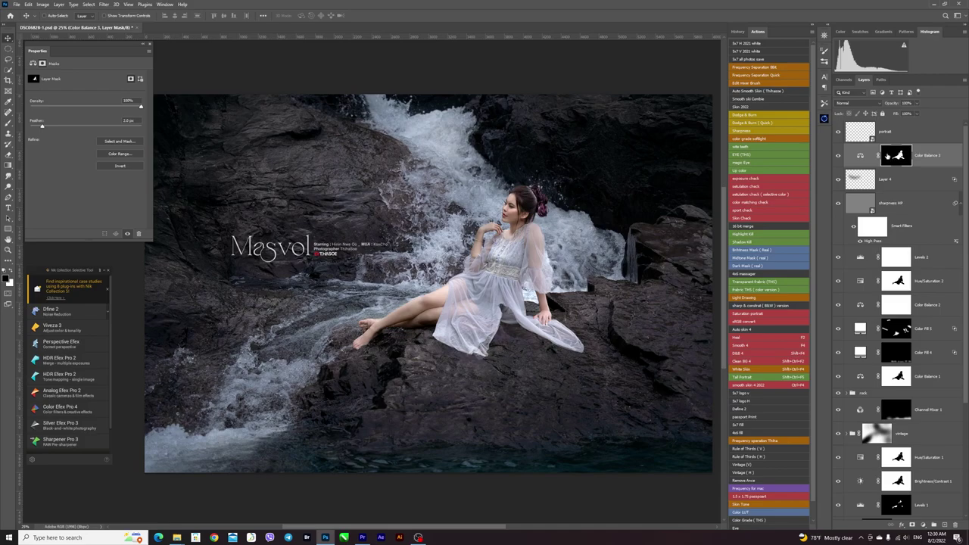
click(860, 155)
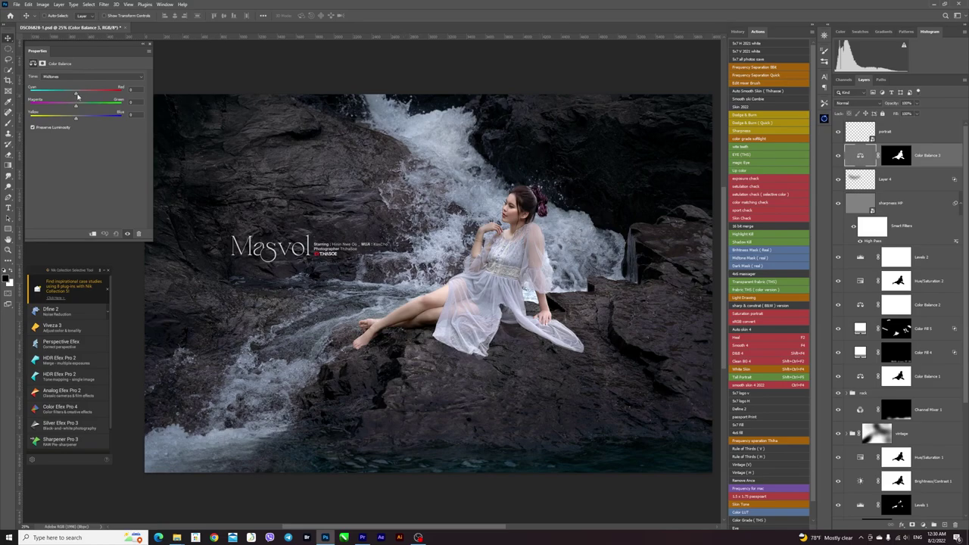
drag(77, 96, 75, 95)
click(837, 156)
click(902, 183)
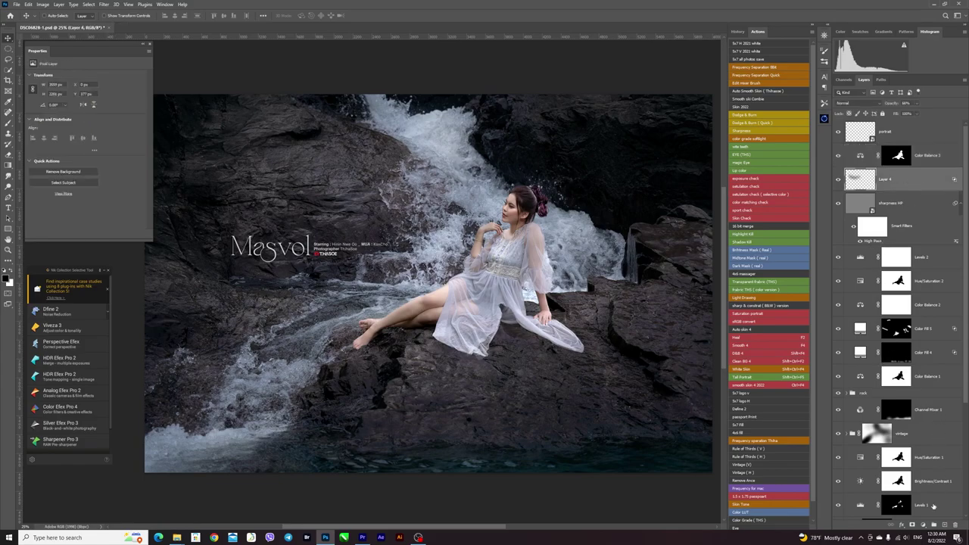
Step: Add Color Balance 4 above Layer 4, nudging Yellow–Blue slightly toward yellow
click(923, 524)
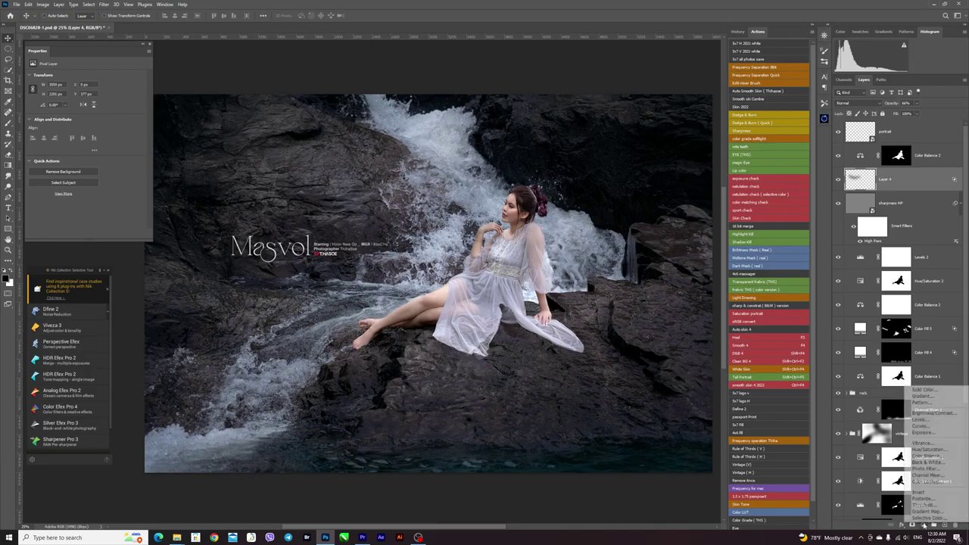
click(930, 459)
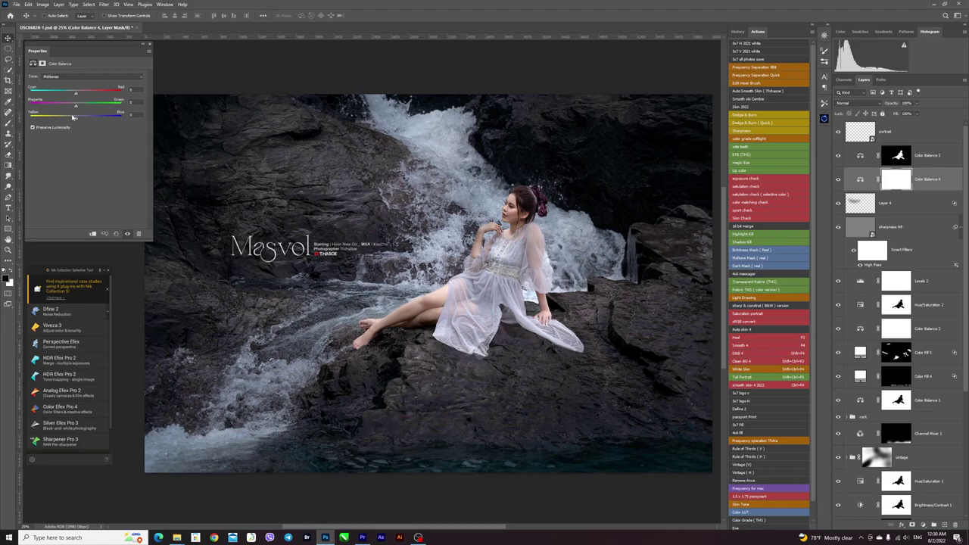
drag(75, 119, 73, 119)
Step: Toggle Color Balance 4's visibility to compare the yellow shift before and after
click(838, 179)
scroll(519, 242, down, 1)
scroll(560, 206, down, 1)
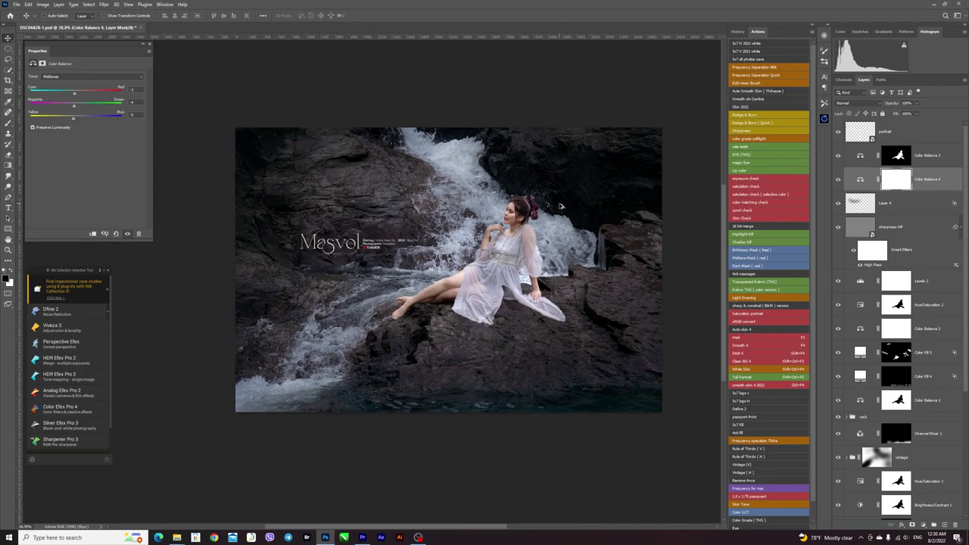
click(837, 180)
click(838, 179)
scroll(519, 229, up, 1)
scroll(520, 228, up, 1)
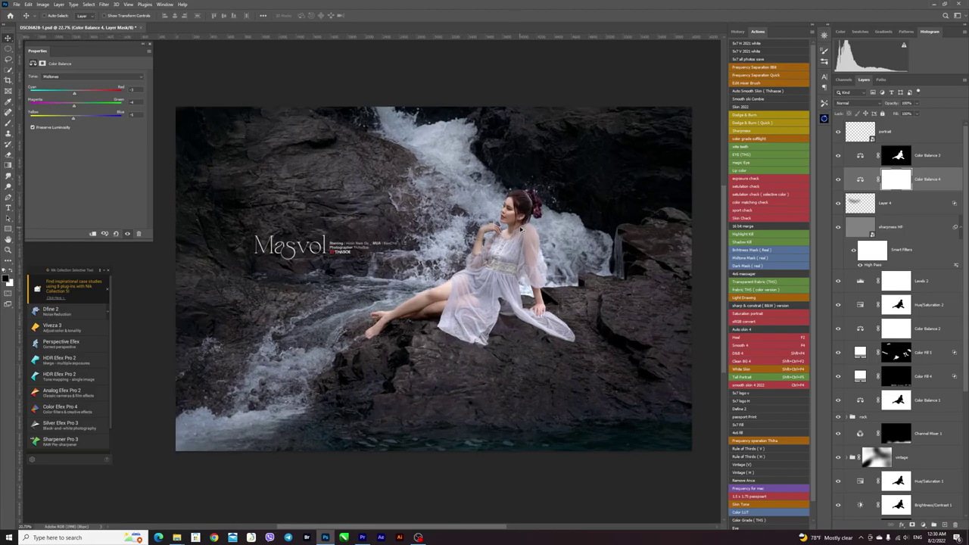
key(b)
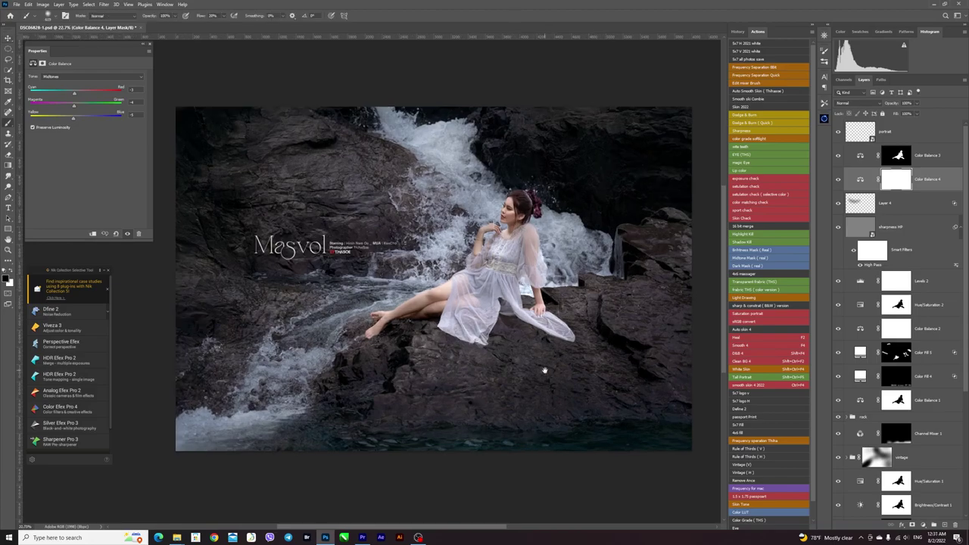
drag(545, 369, 536, 371)
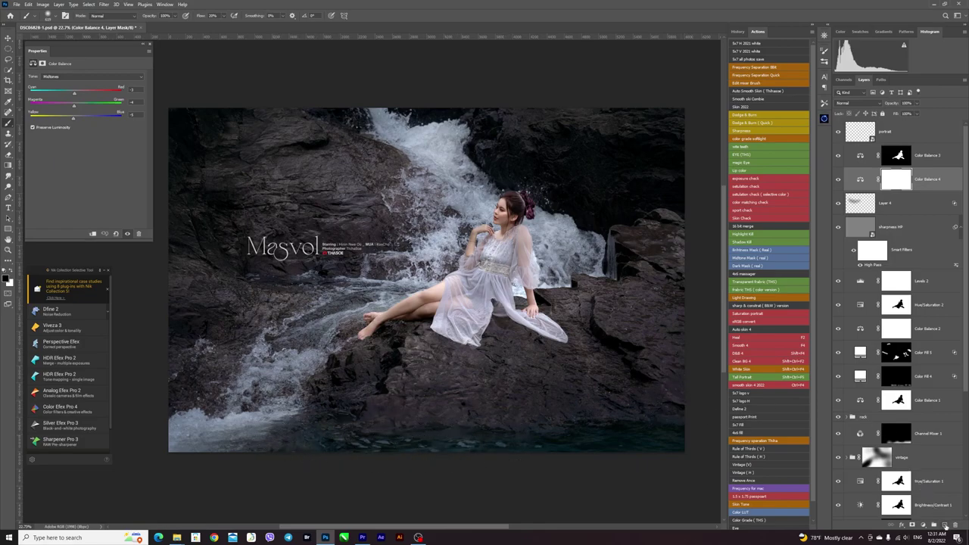
Step: Create Layer 5, paint white over the bottom water, and set it to Overlay
click(945, 524)
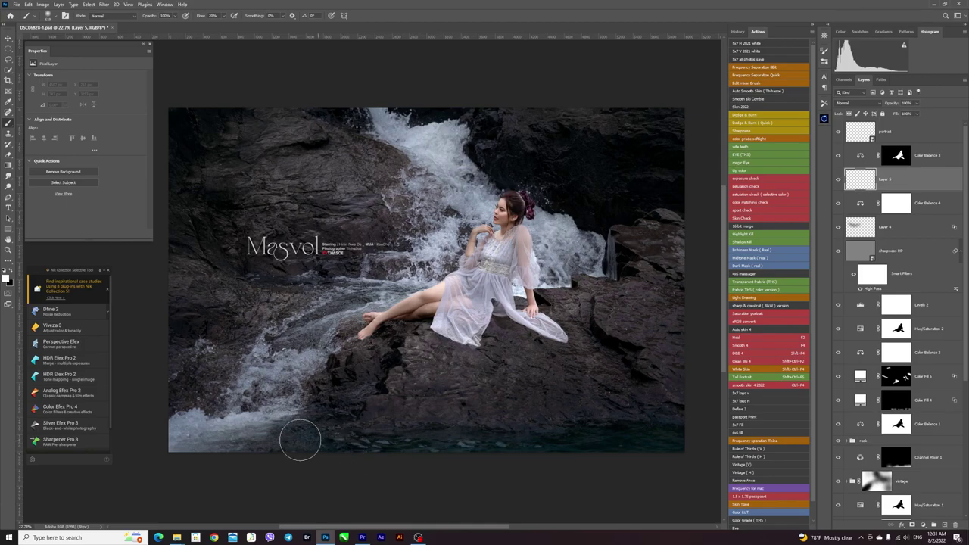
mouse_move(310, 444)
mouse_down()
mouse_move(289, 441)
mouse_move(448, 454)
mouse_move(255, 447)
mouse_move(504, 457)
mouse_up()
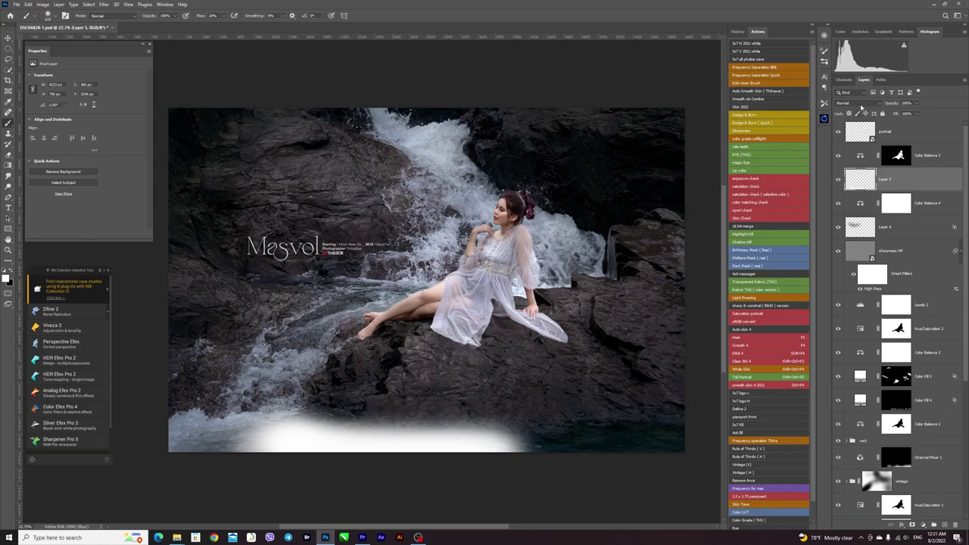
click(861, 105)
click(845, 195)
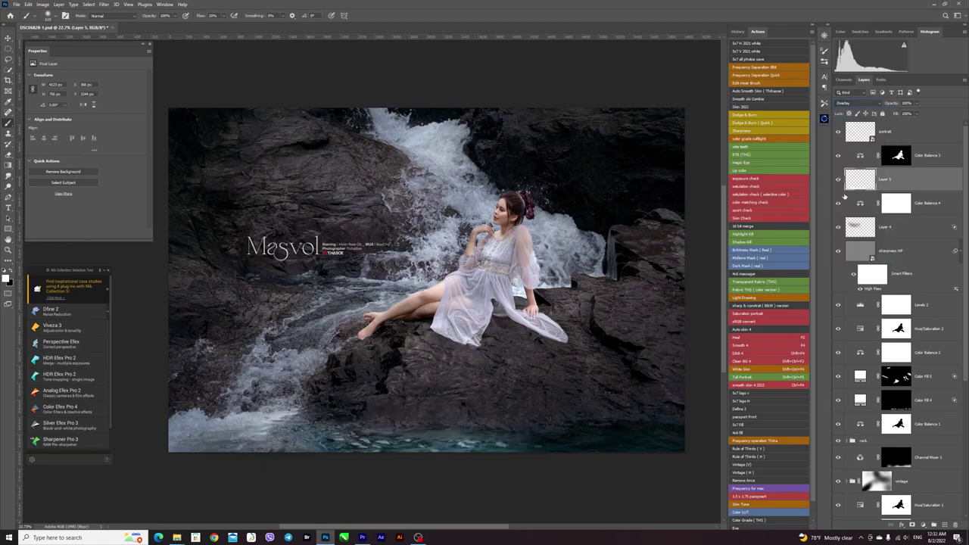
Step: Restrict Layer 5's glow with the Underlying Layer Blend If slider and lower its opacity
double_click(936, 184)
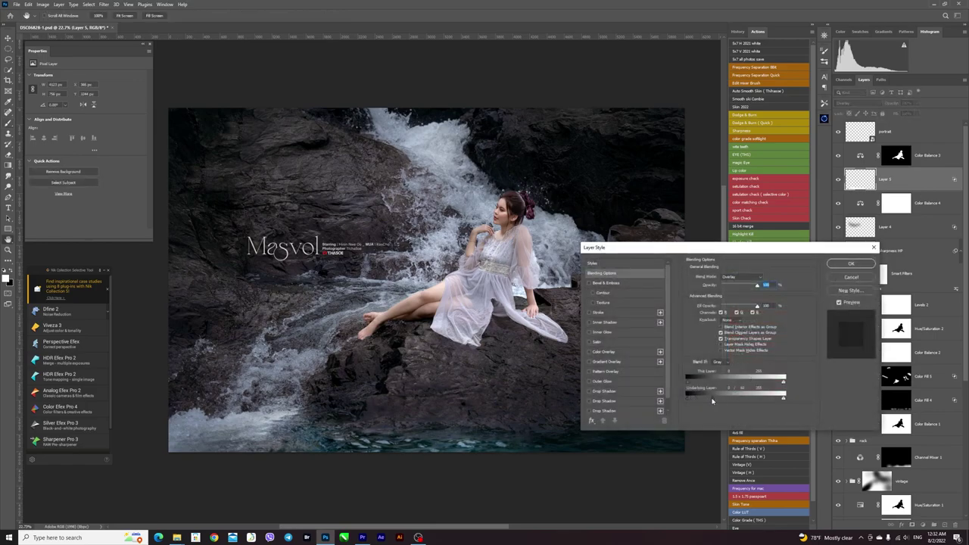
drag(704, 400, 710, 400)
click(851, 263)
click(916, 107)
drag(917, 114, 905, 114)
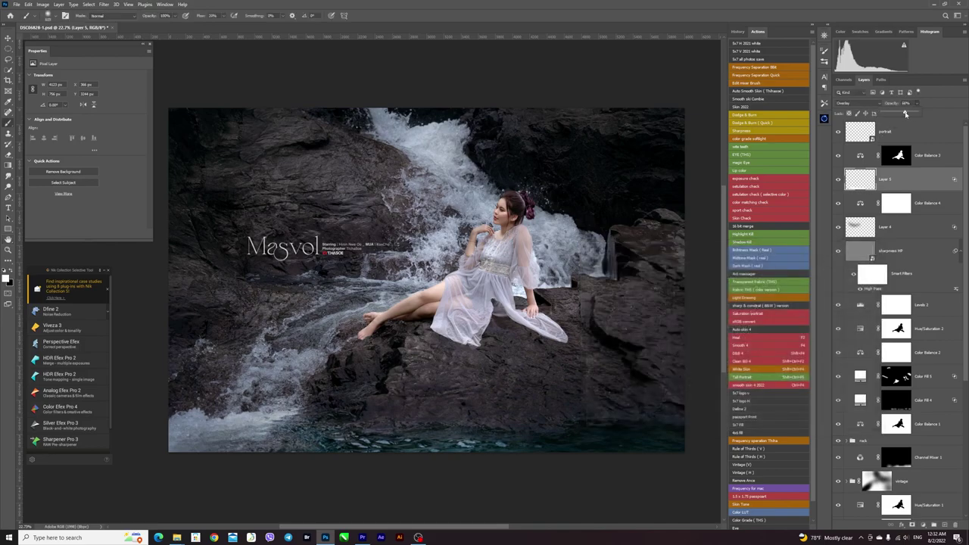
Step: Toggle Layer 5 to compare the glow and fine-tune its opacity to 44%
click(838, 179)
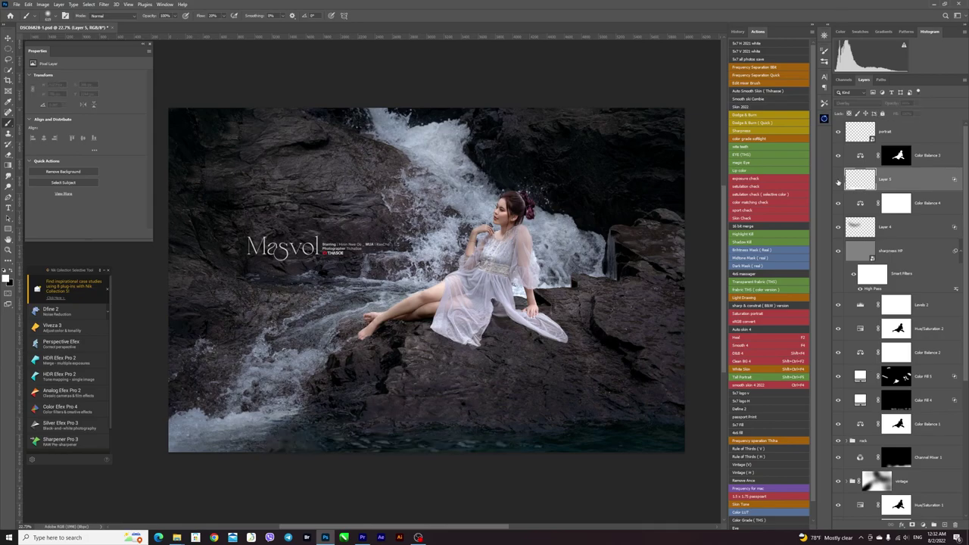
click(838, 179)
click(837, 179)
scroll(659, 204, down, 1)
scroll(664, 198, down, 1)
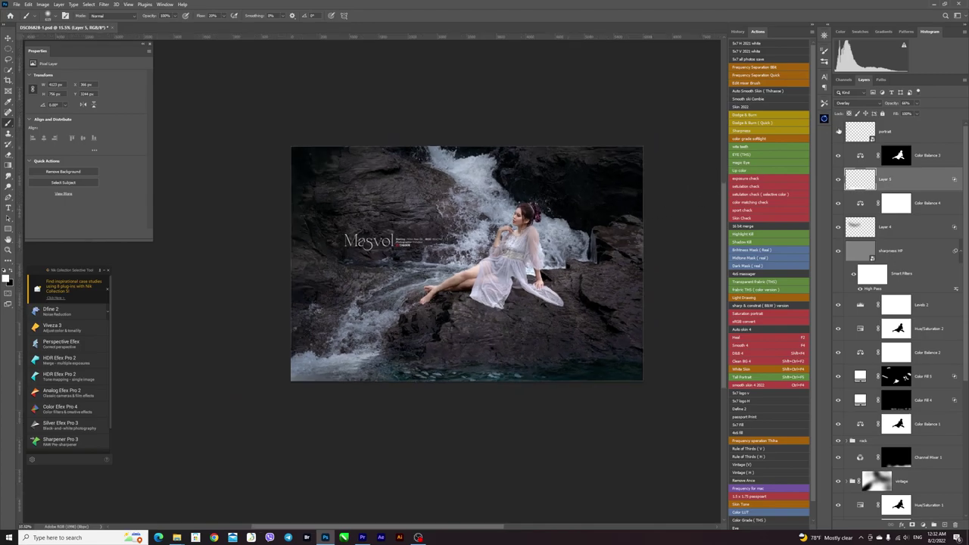
click(918, 103)
drag(911, 113, 916, 112)
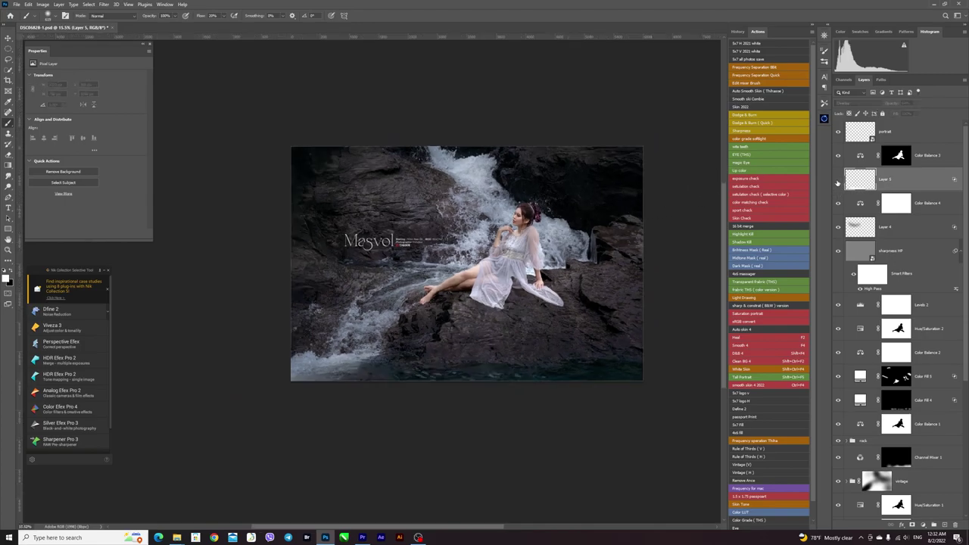
key(v)
scroll(522, 261, up, 1)
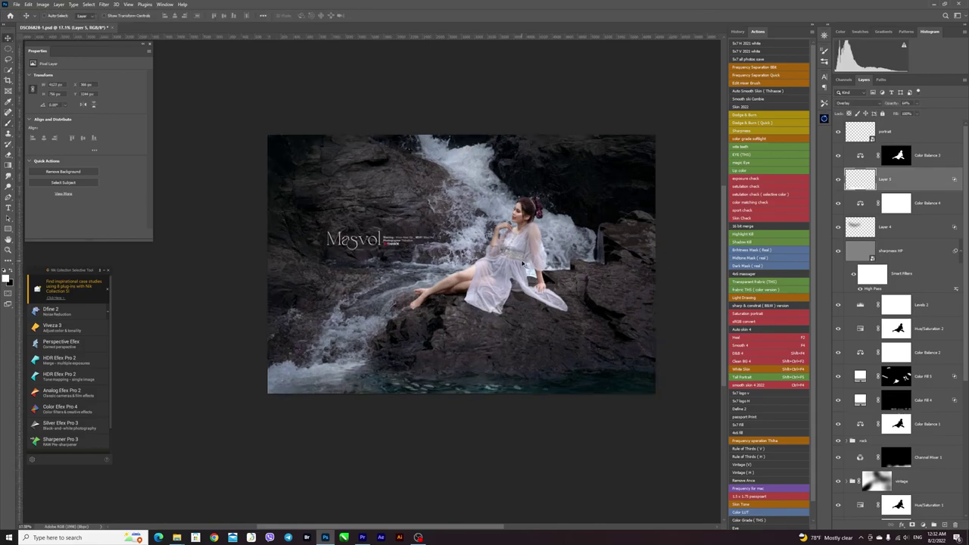
scroll(542, 265, up, 2)
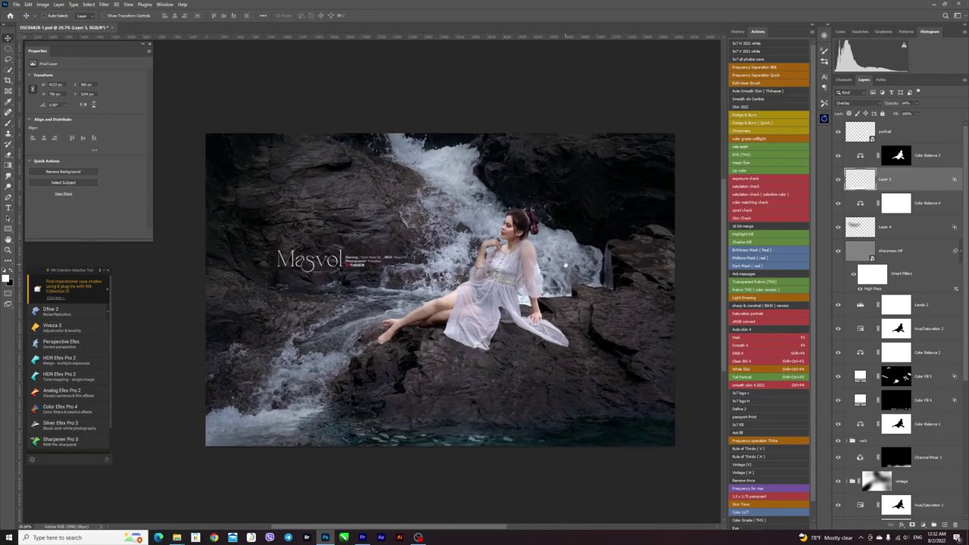